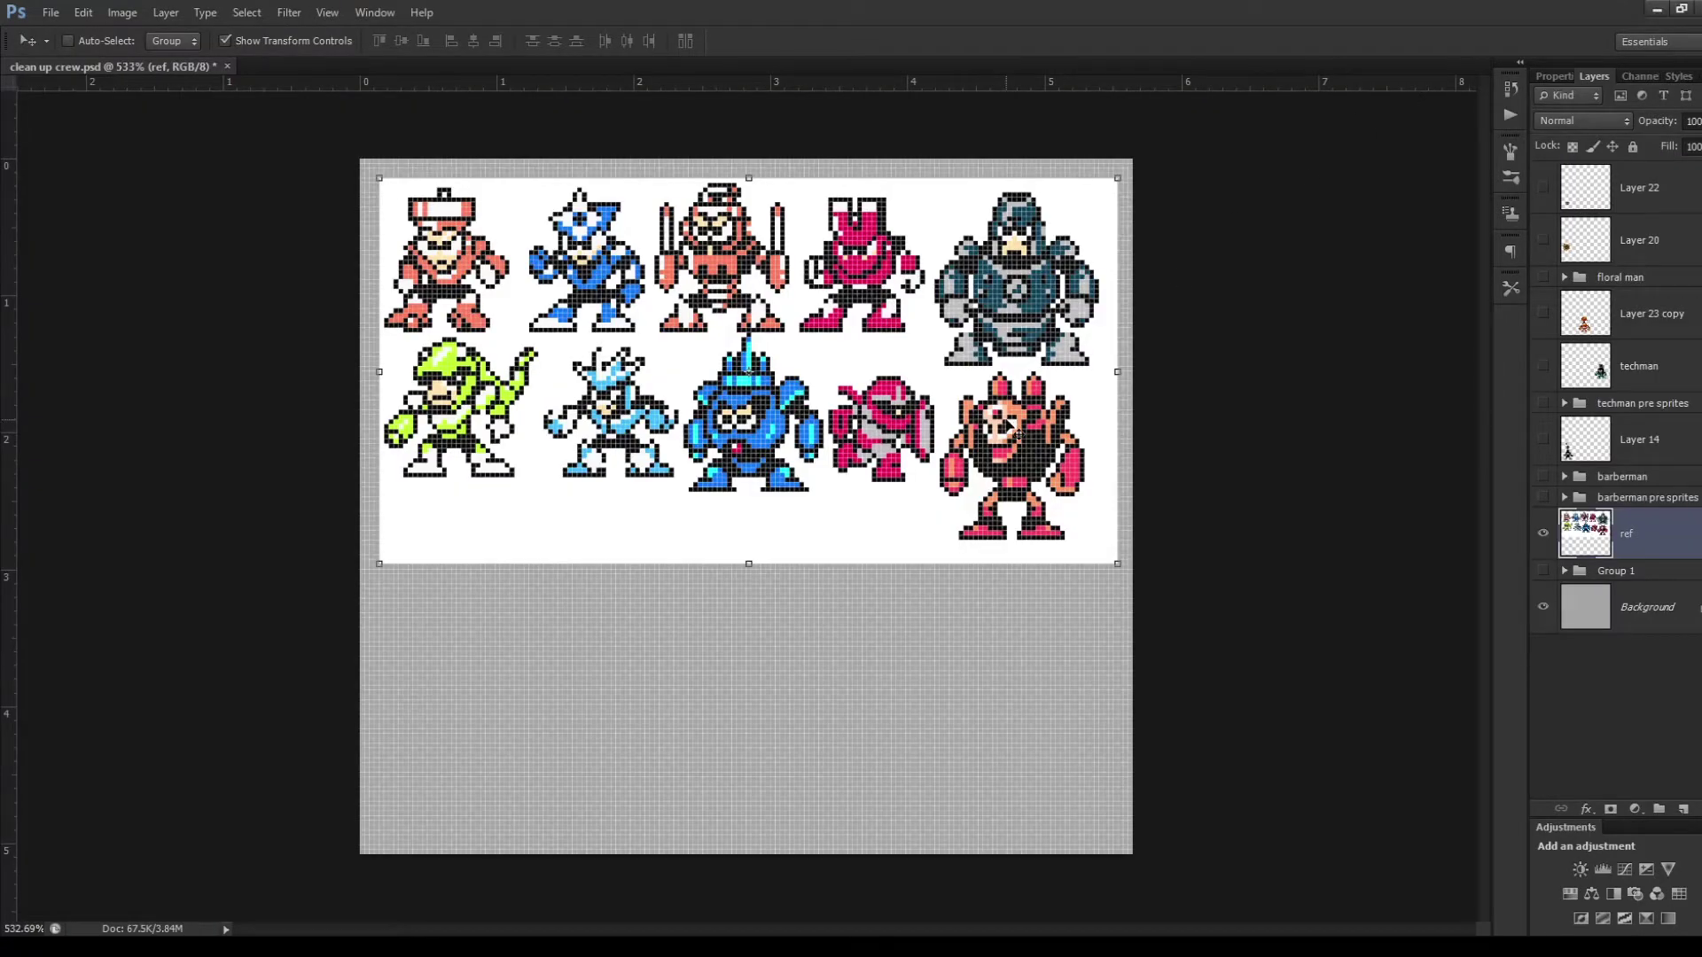
Examine the robot master reference sprites on the ref layer, both as a full set and close up.
scroll(1016, 431, down, 1)
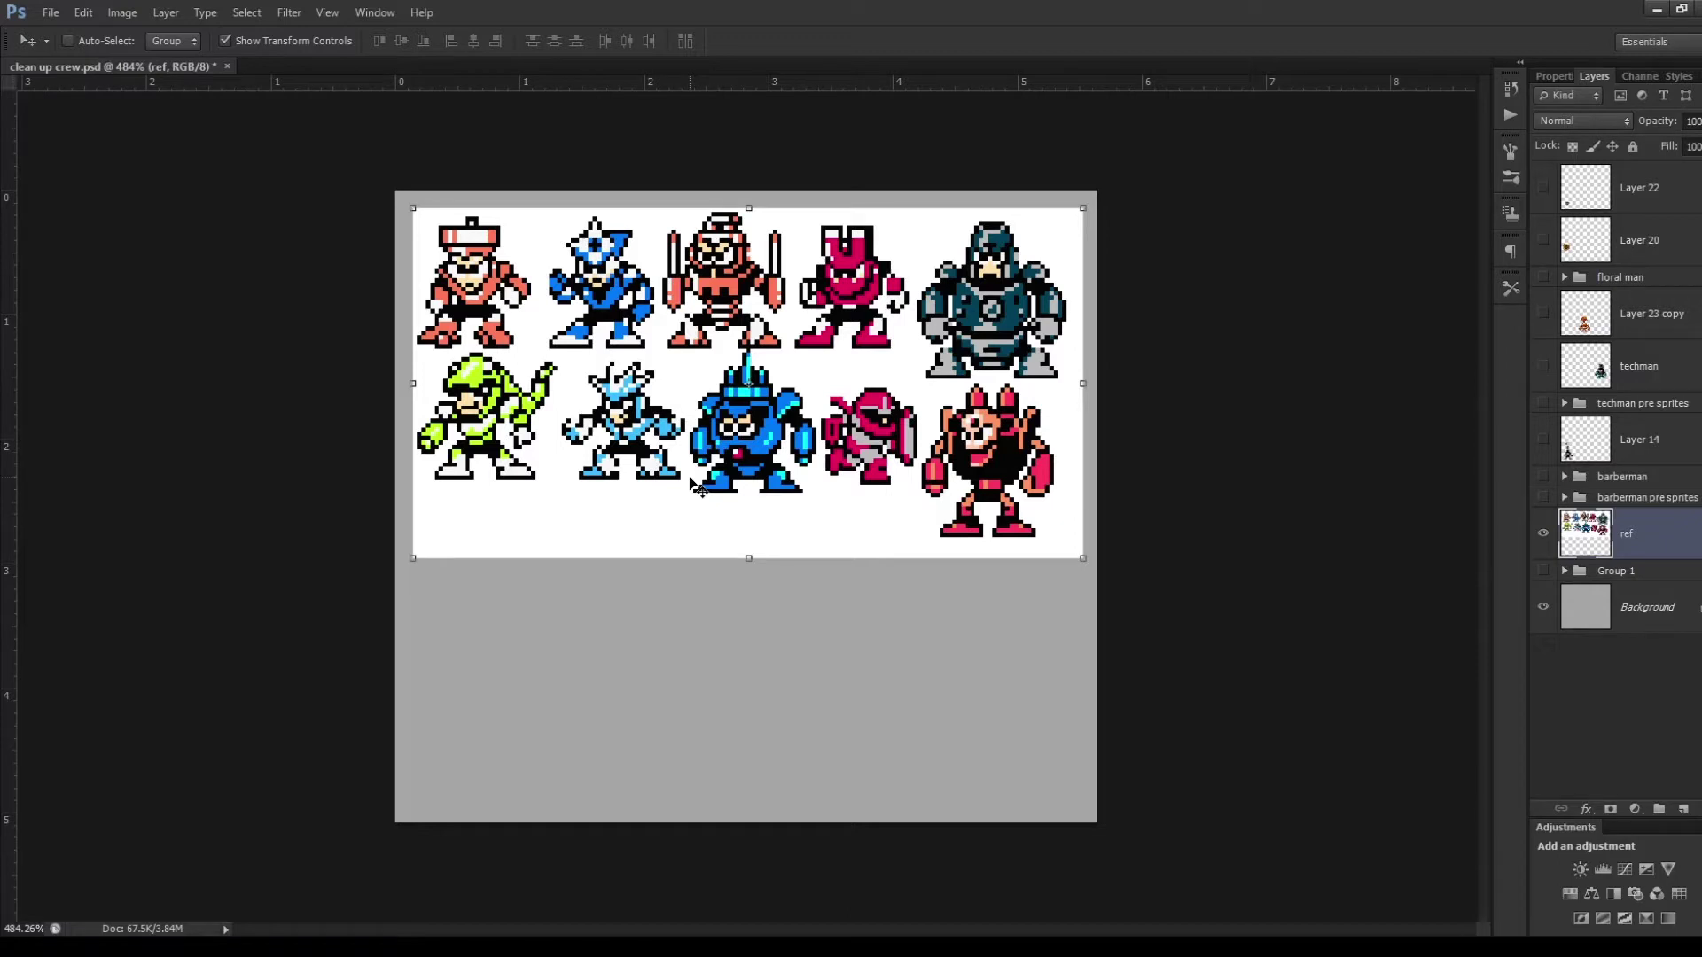
scroll(798, 381, up, 1)
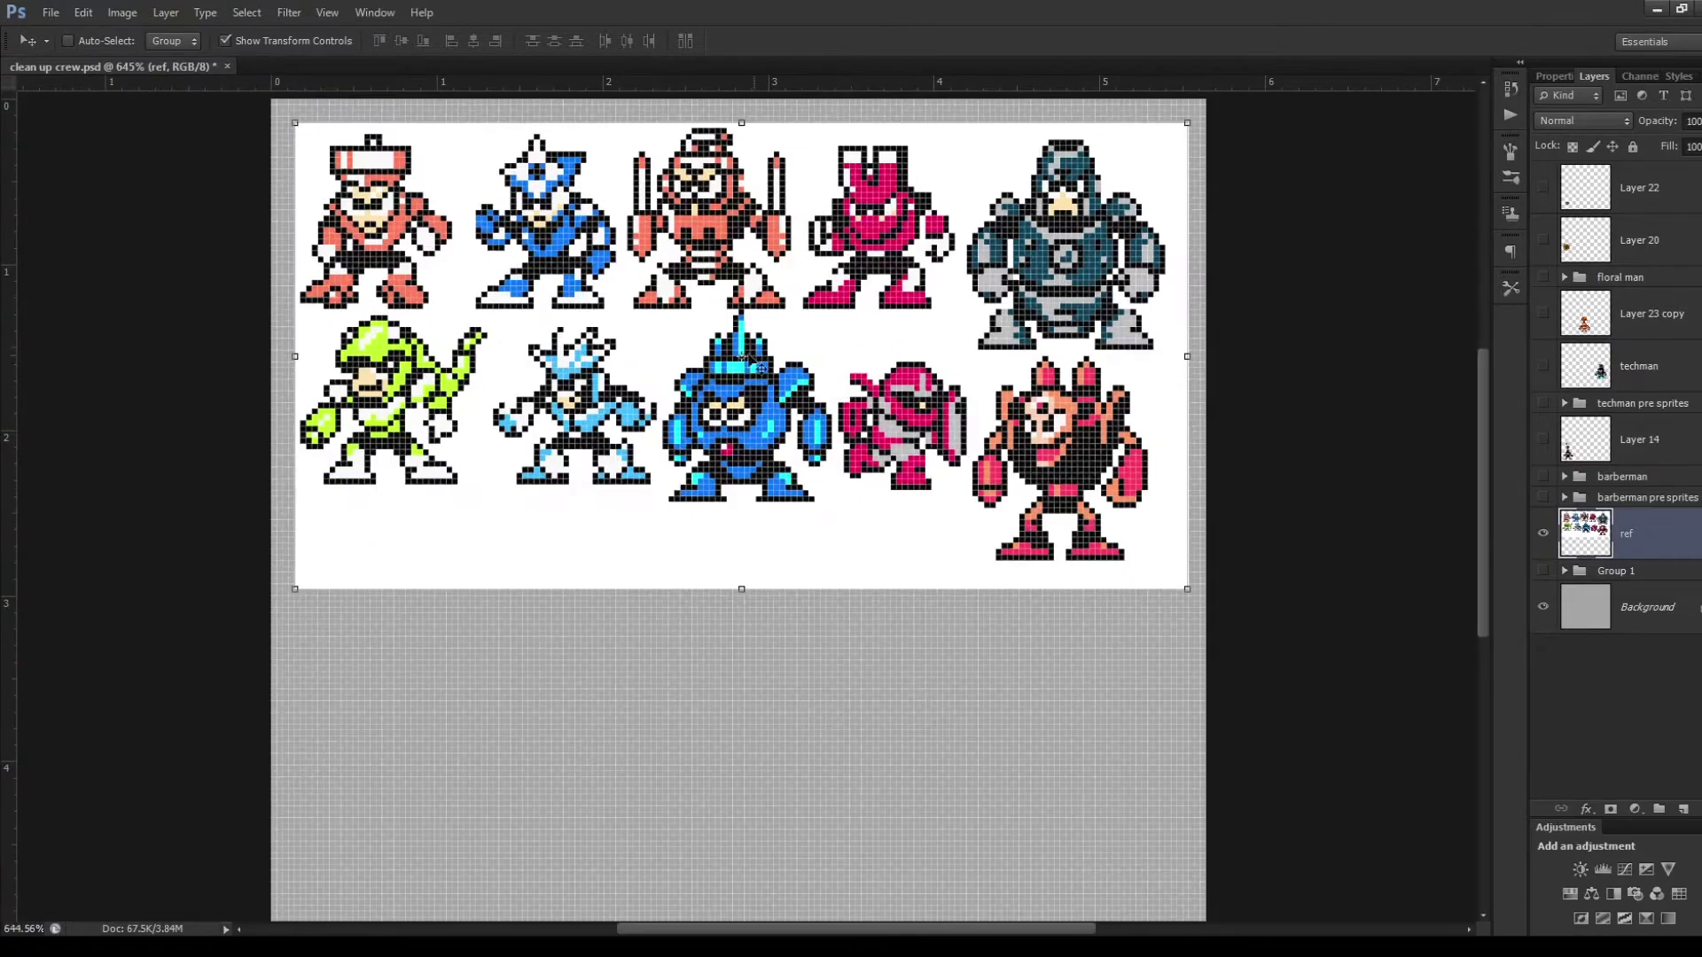
scroll(626, 252, up, 1)
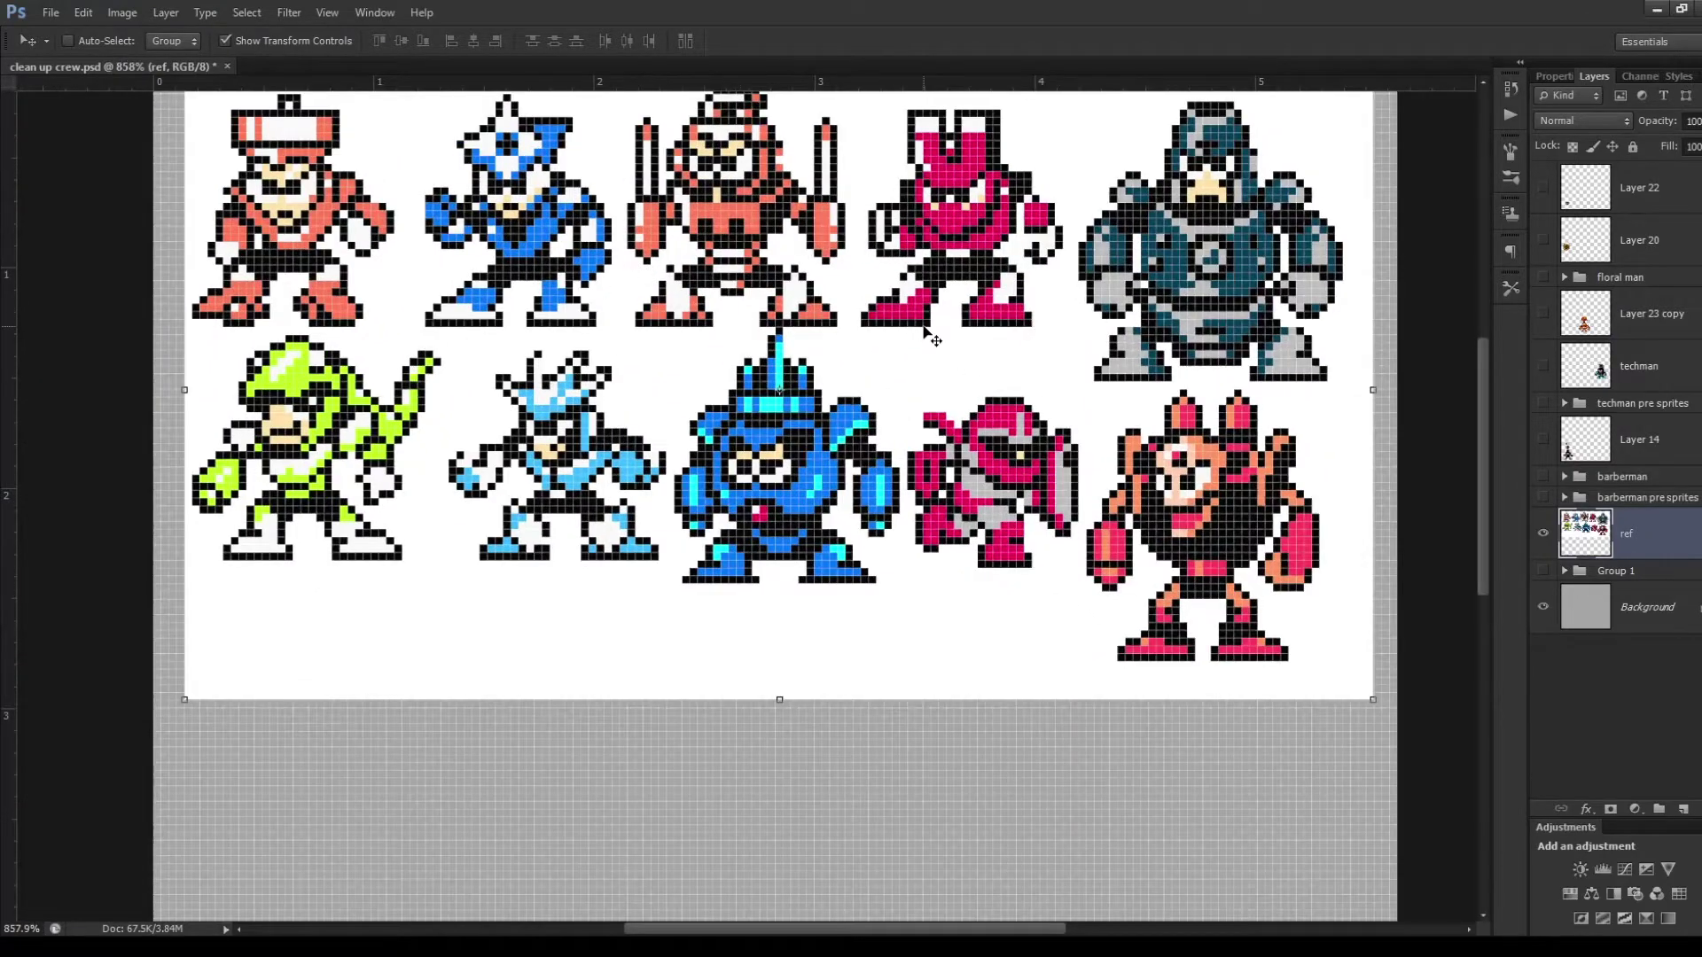
scroll(924, 330, down, 1)
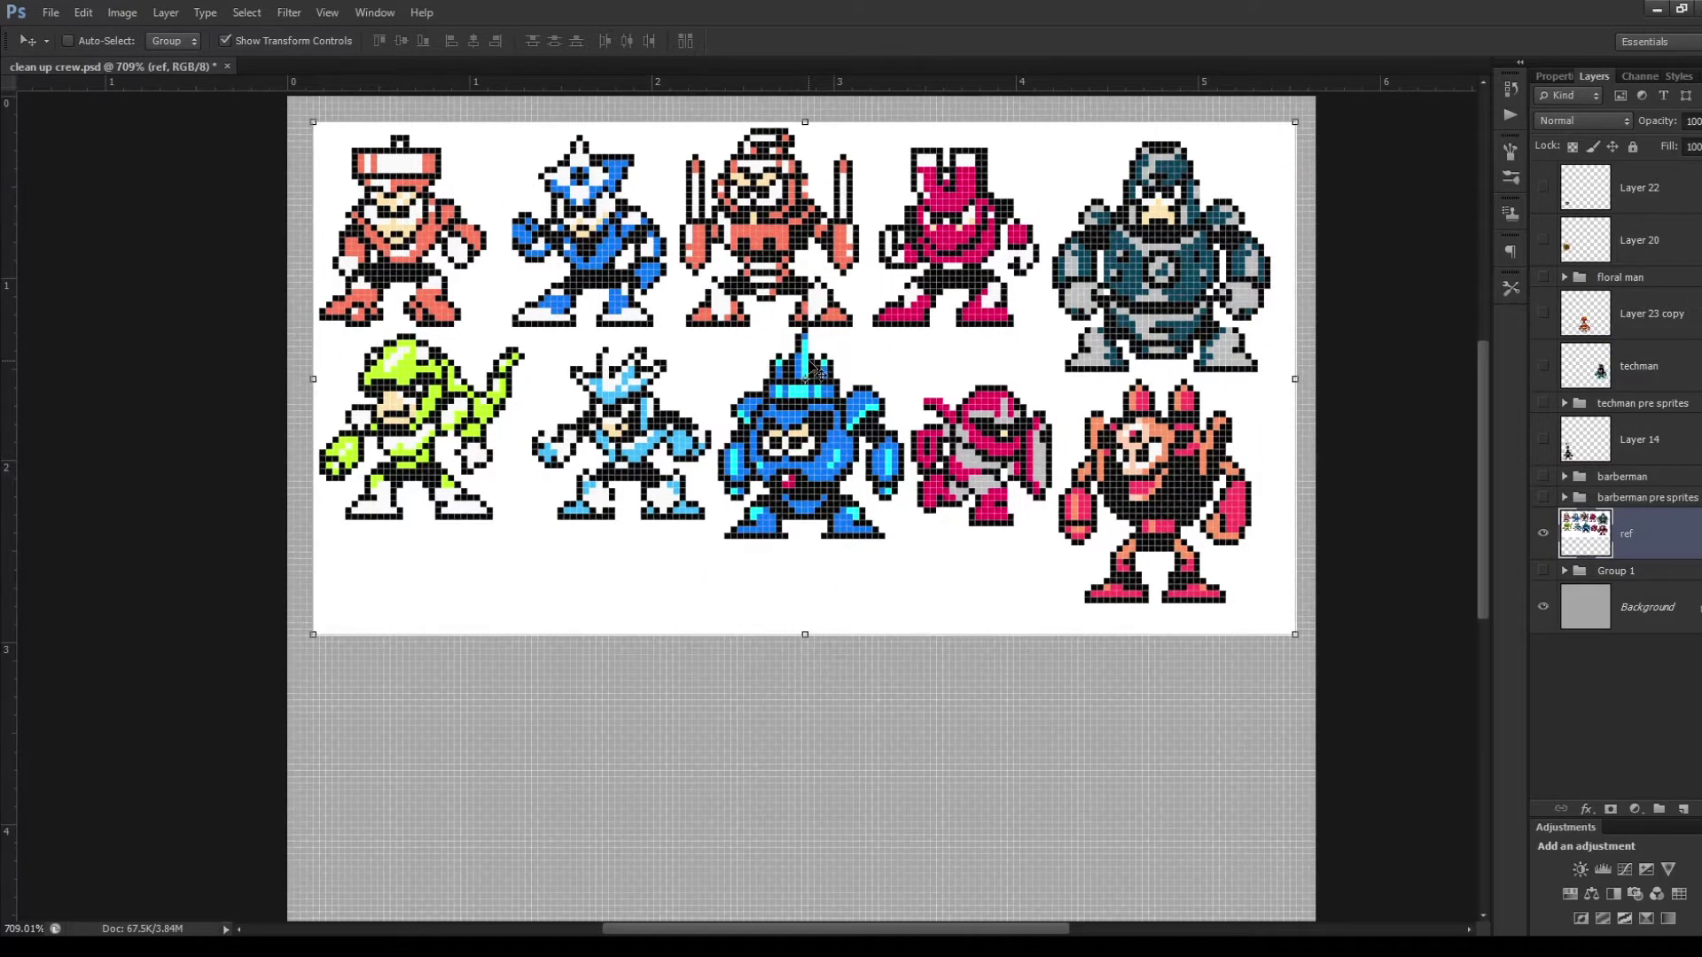
scroll(812, 368, up, 3)
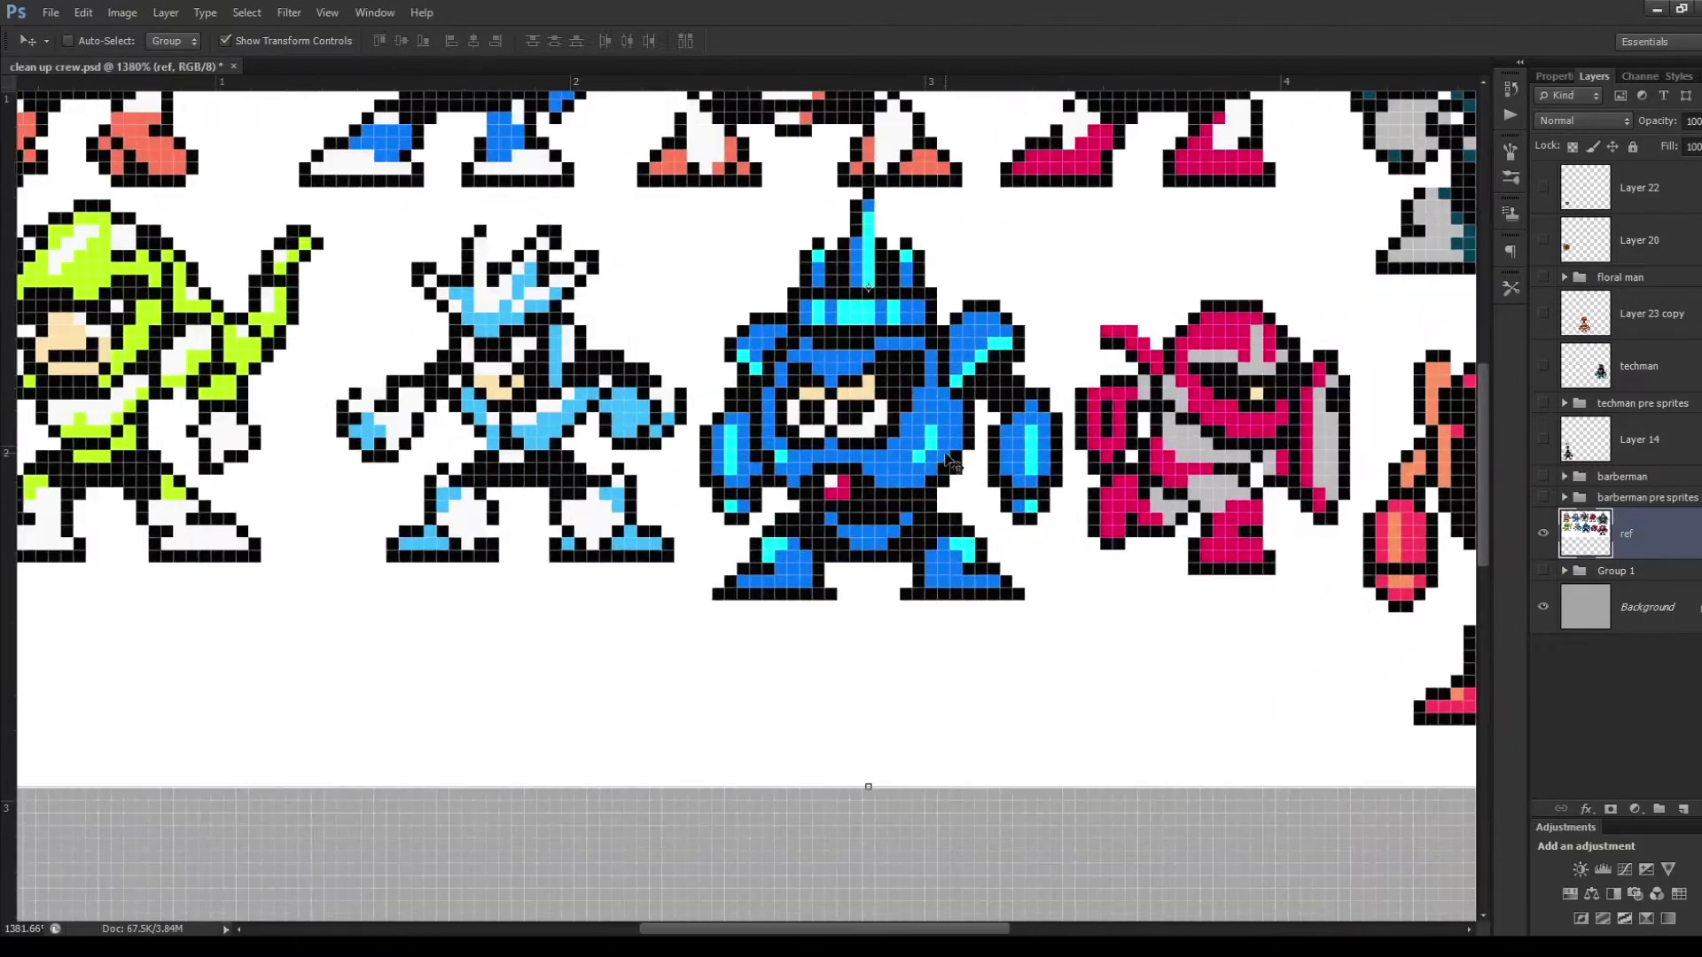
scroll(922, 377, up, 1)
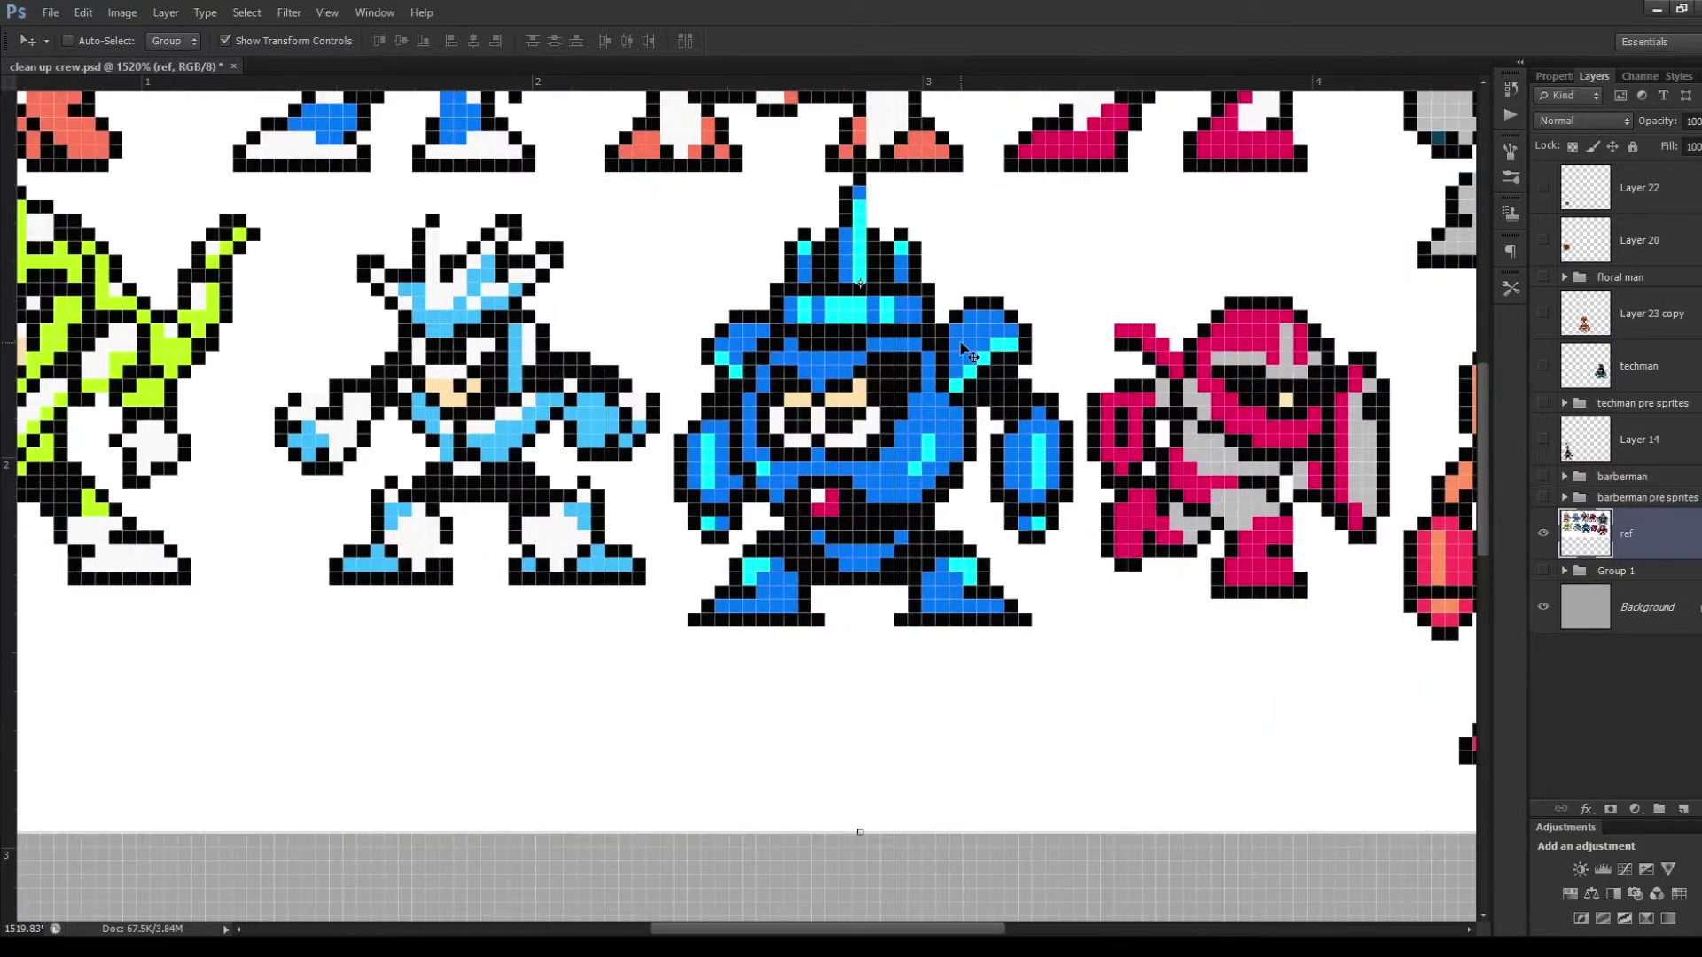
scroll(973, 356, down, 4)
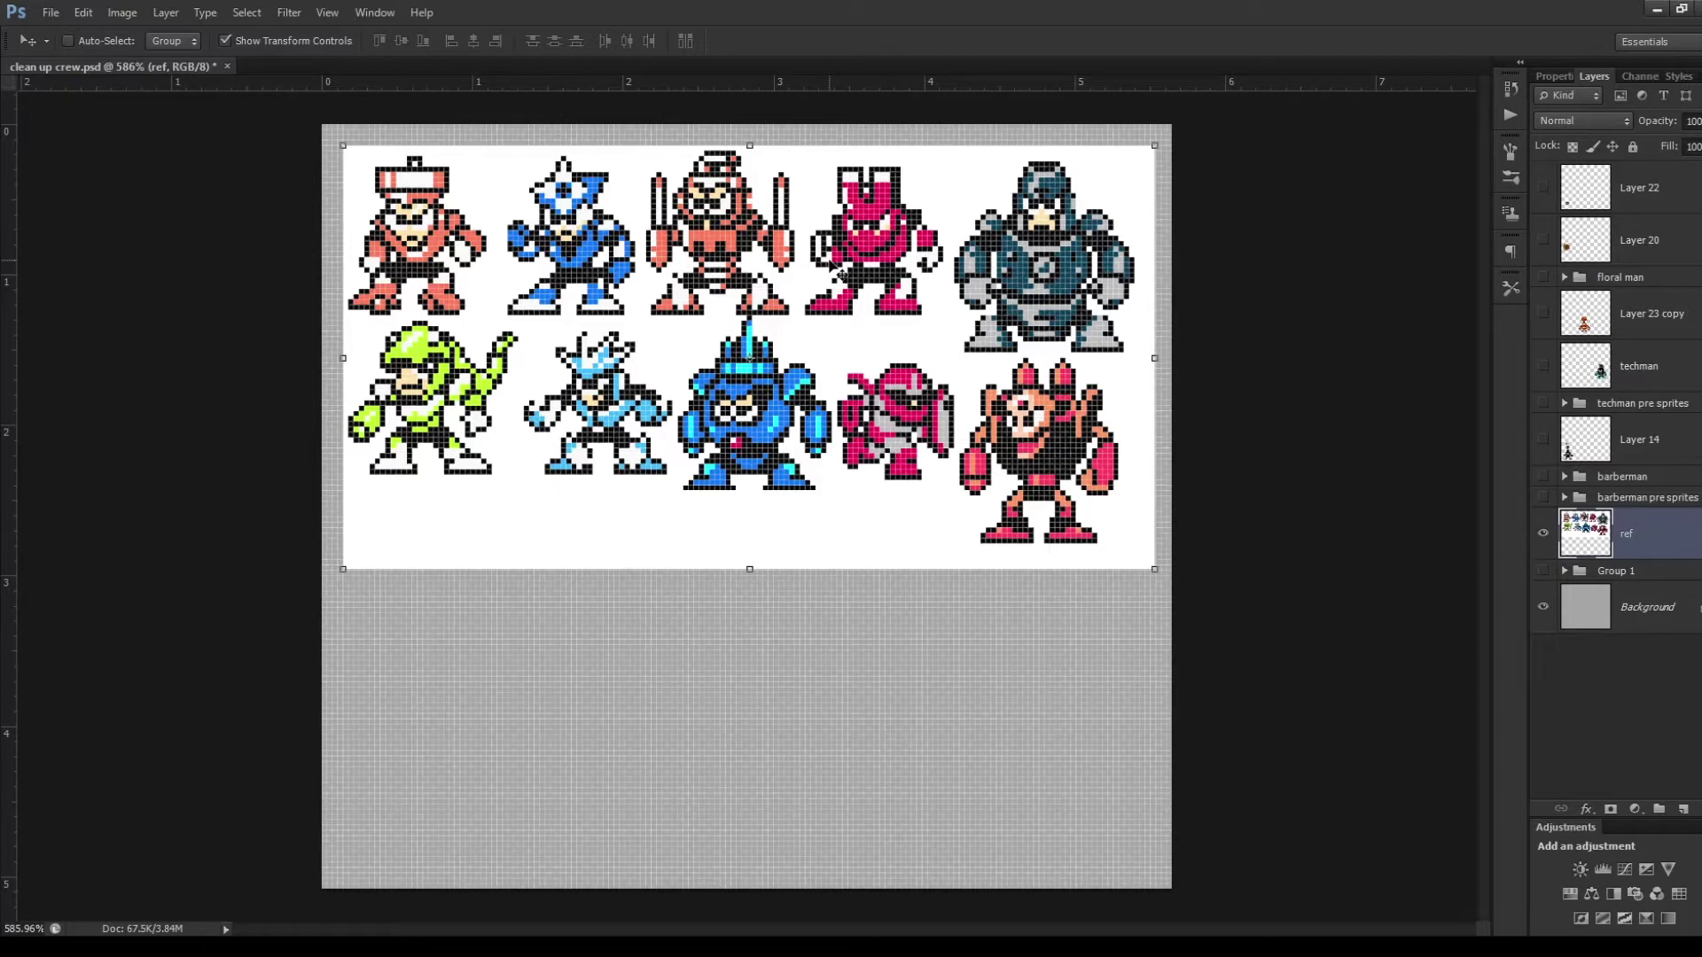
scroll(849, 306, down, 1)
scroll(1082, 380, down, 1)
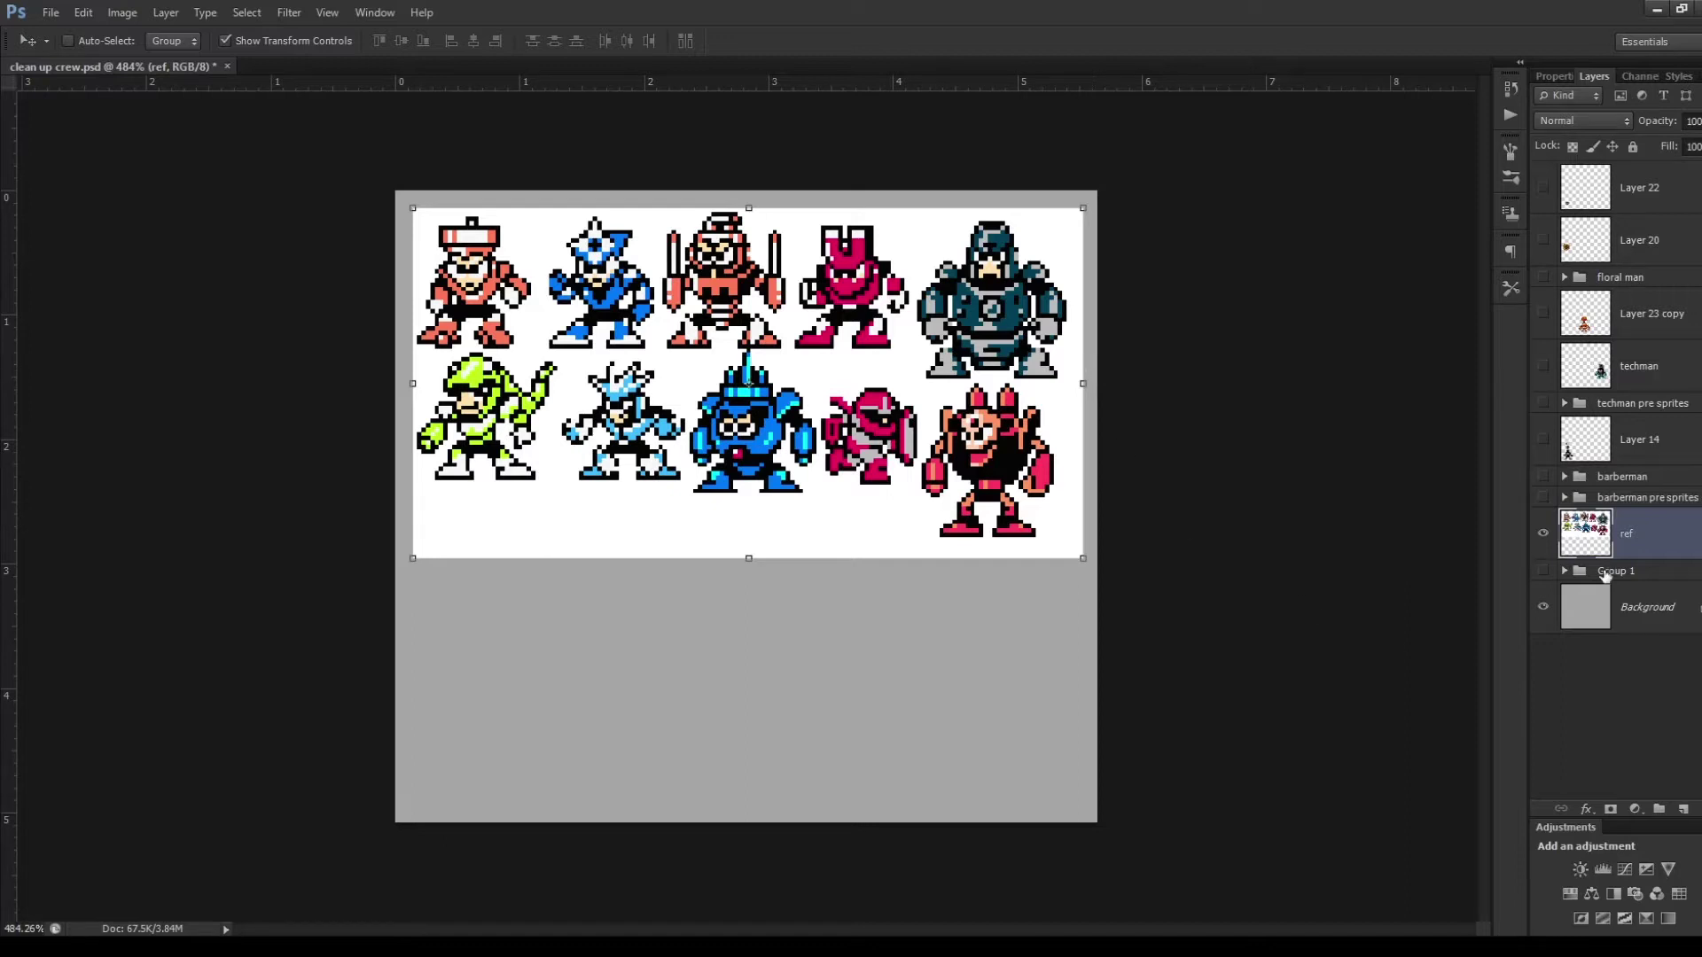
Hide the ref layer and show the barberman pre sprites group.
click(1541, 534)
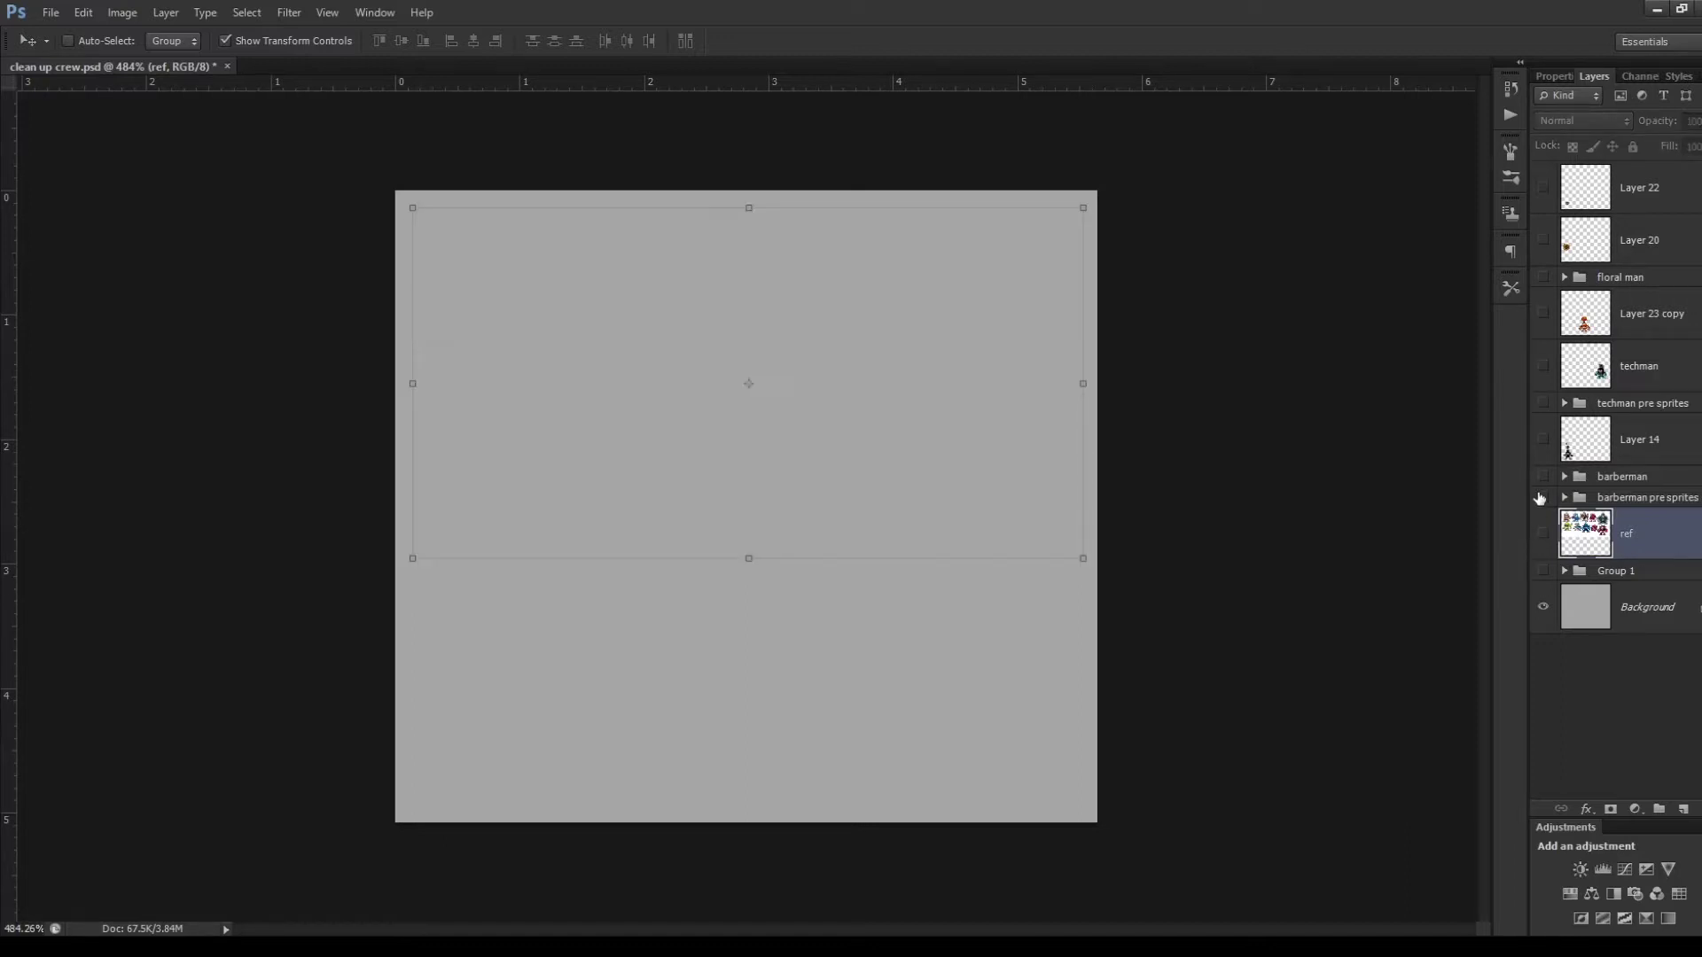
click(1542, 497)
Examine the four early barberman designs, comparing the barber pole, hat, face, arms and legs from version to version.
scroll(525, 341, up, 3)
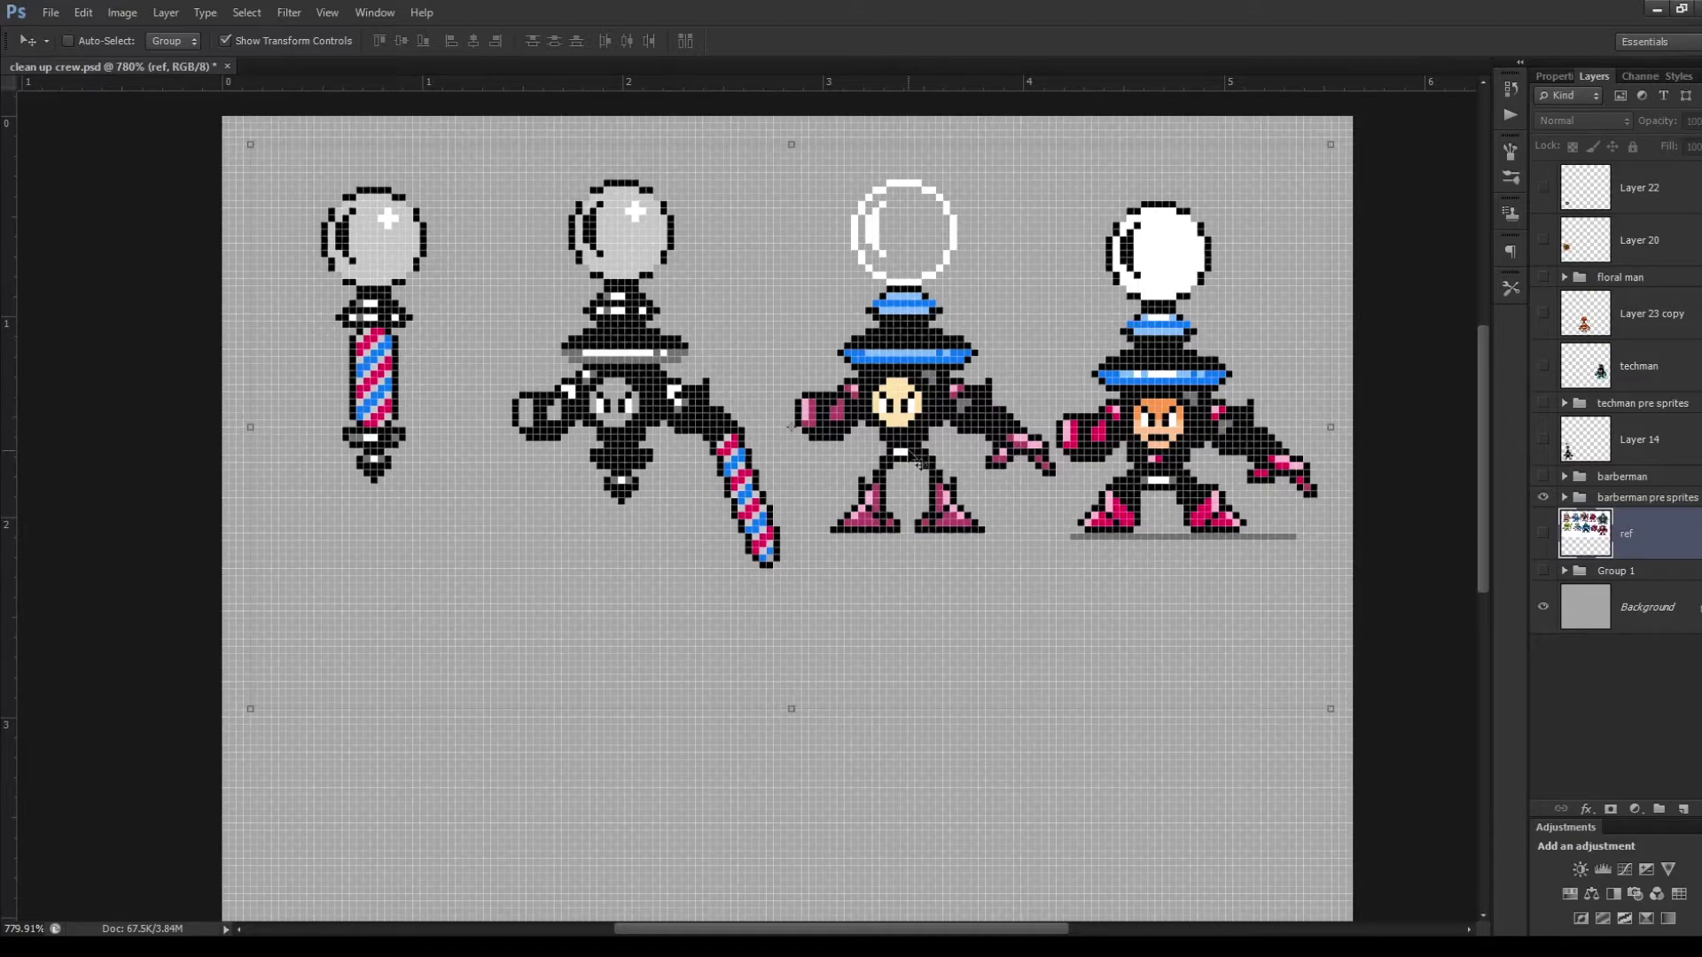
scroll(1053, 425, up, 1)
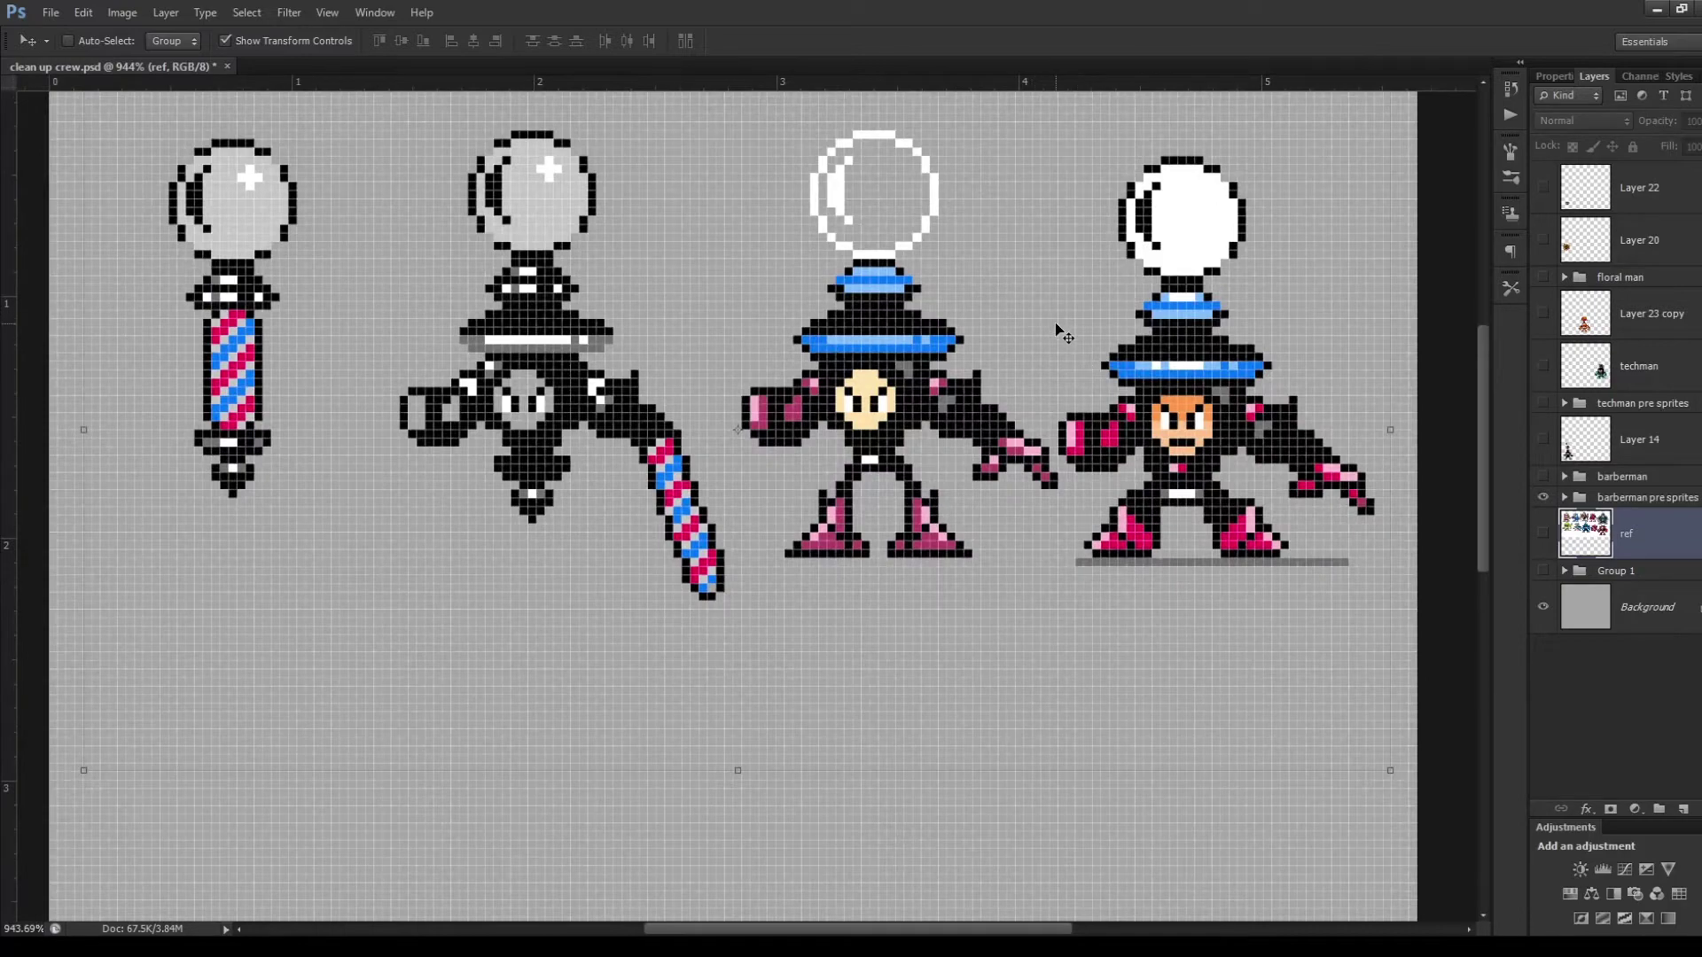
scroll(1057, 330, up, 1)
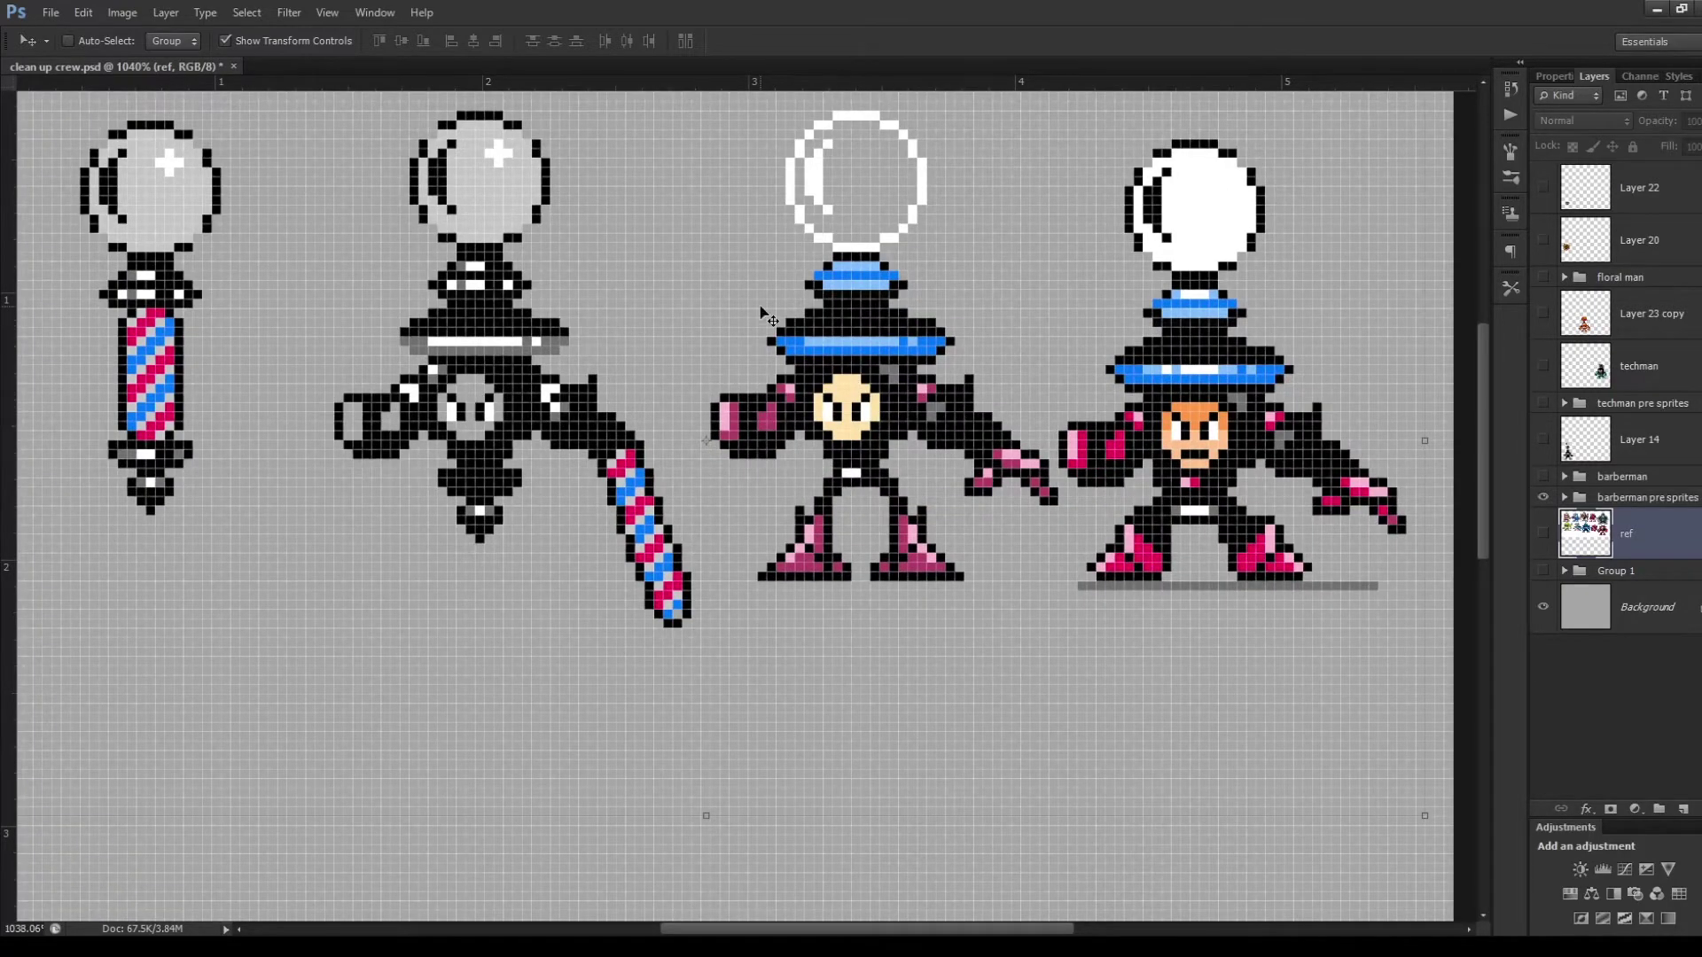
scroll(913, 404, up, 2)
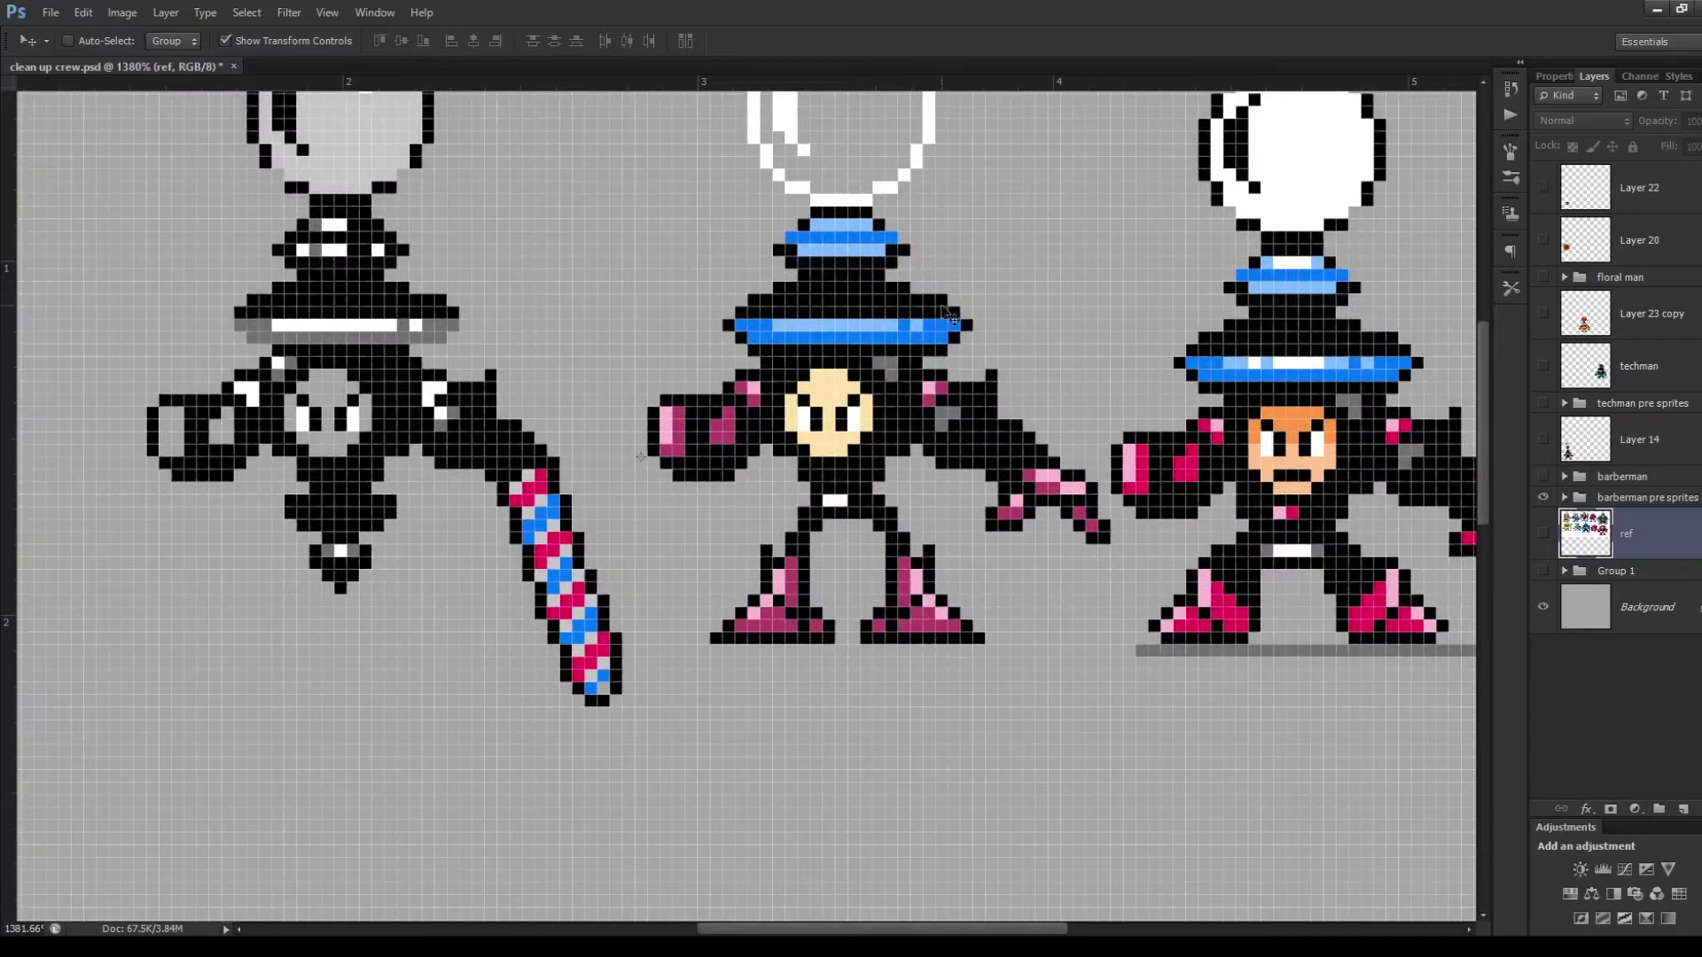
scroll(948, 223, up, 1)
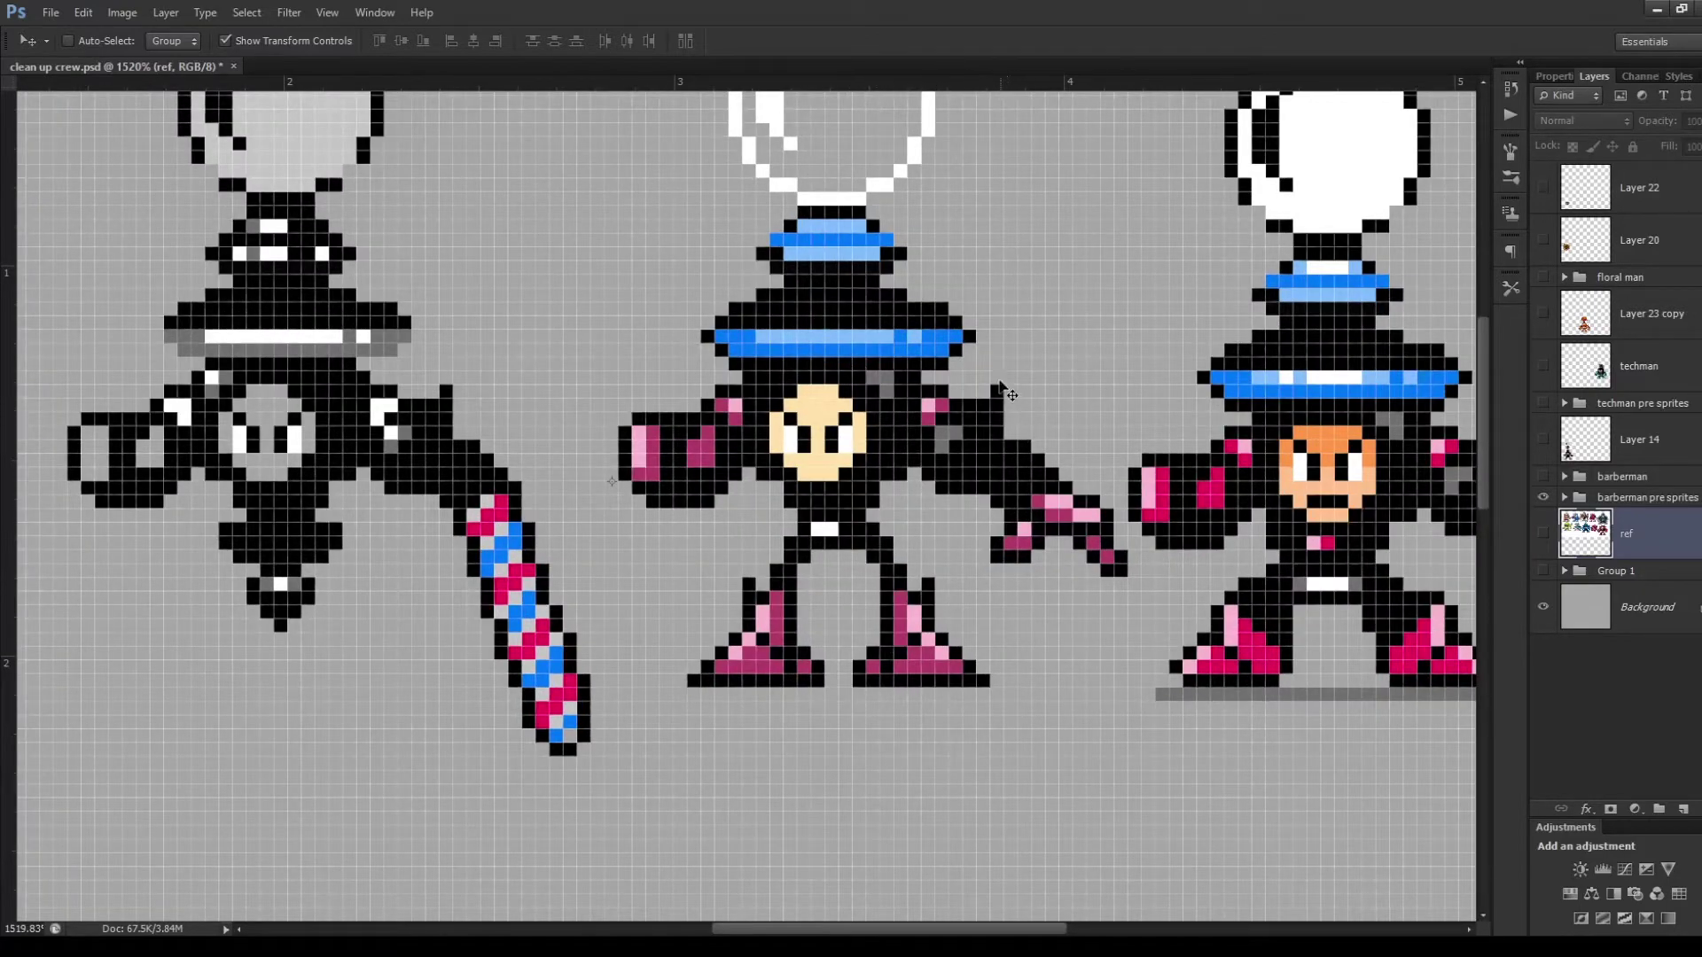
scroll(979, 328, down, 2)
scroll(974, 155, up, 1)
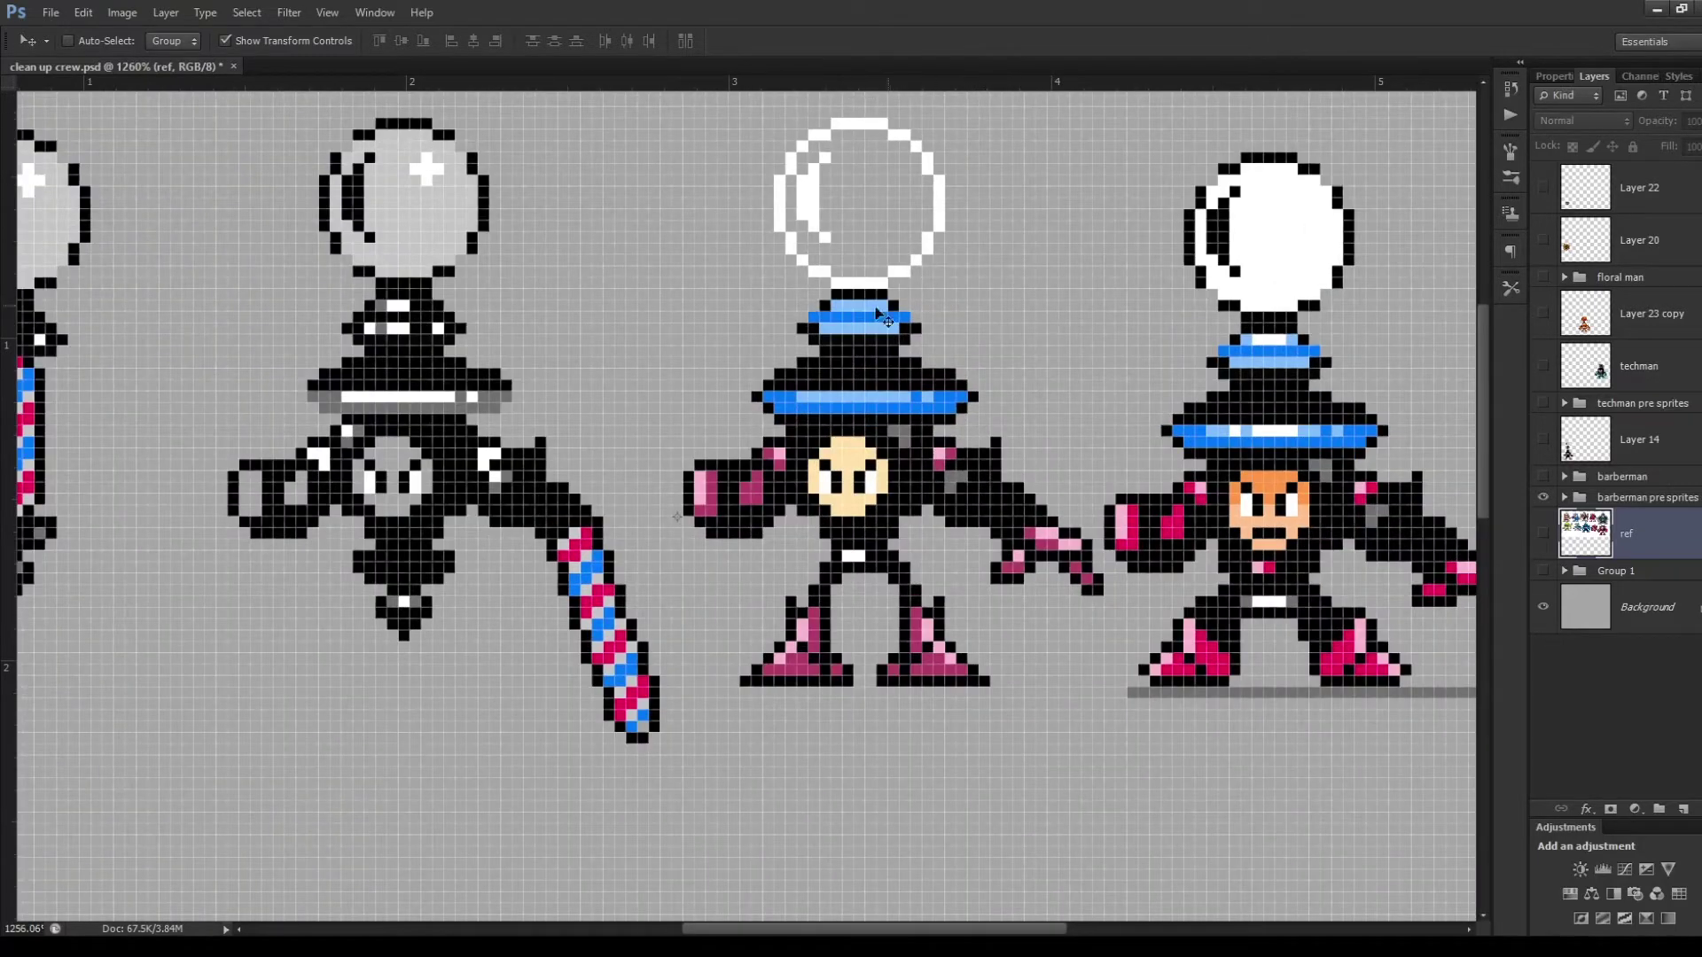
scroll(881, 177, down, 3)
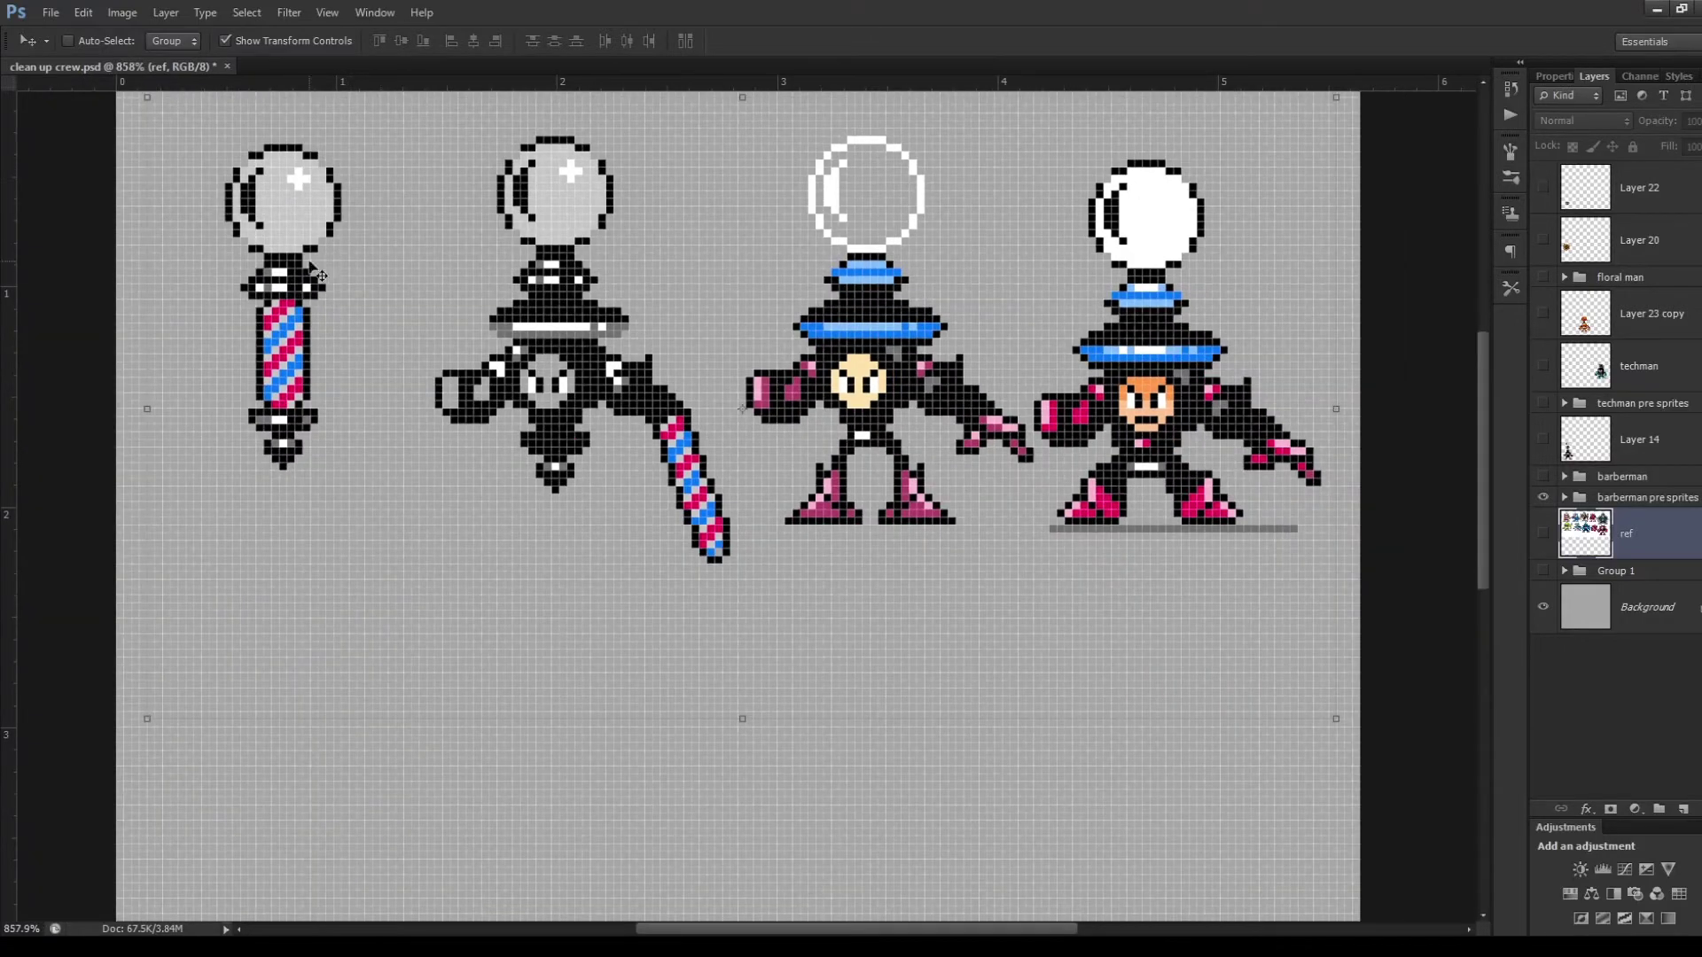
scroll(923, 231, up, 1)
scroll(923, 226, up, 3)
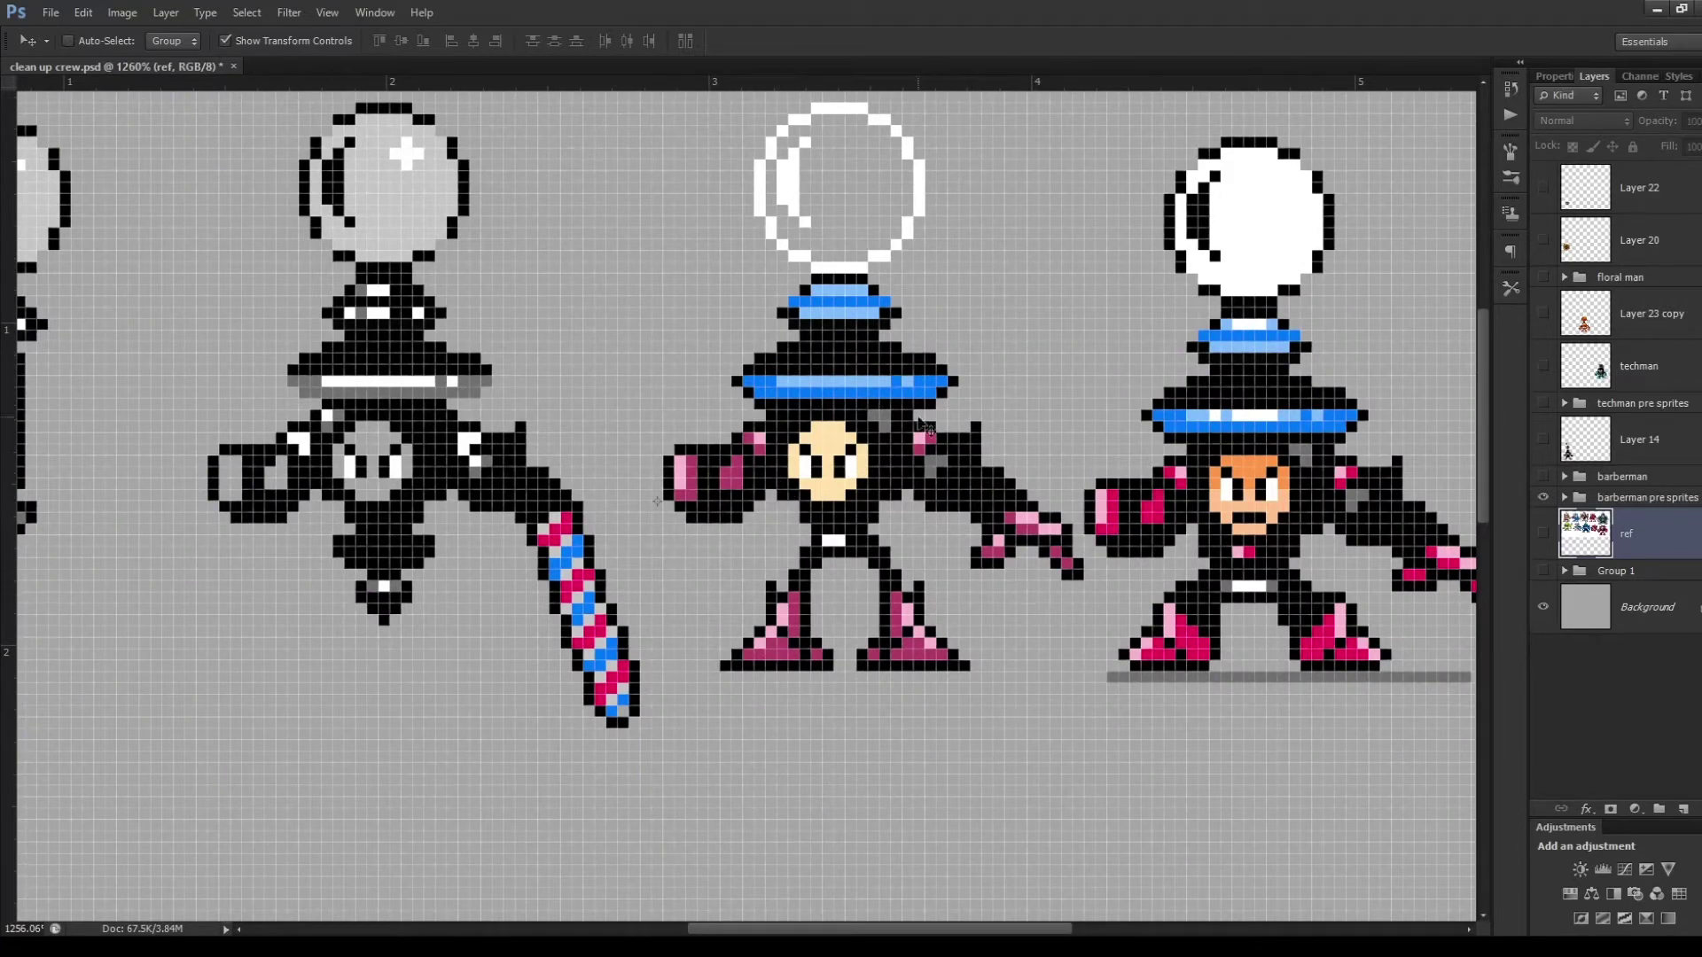
scroll(957, 363, down, 4)
scroll(966, 353, down, 3)
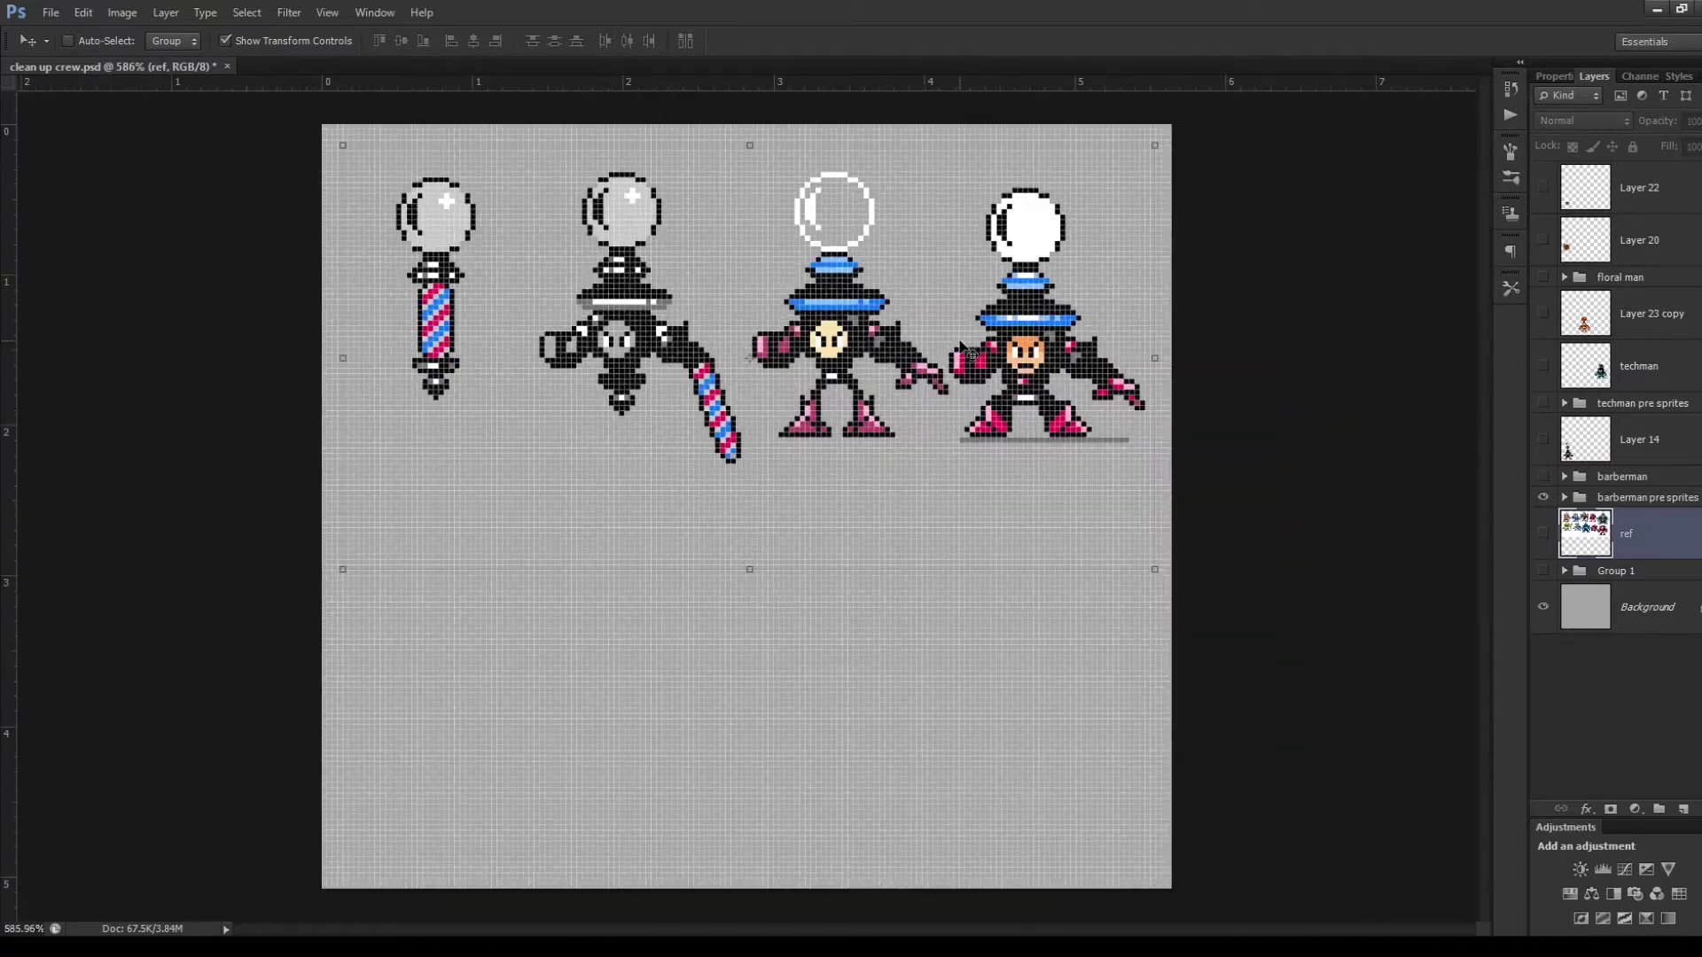
scroll(1187, 256, up, 3)
scroll(1045, 252, up, 2)
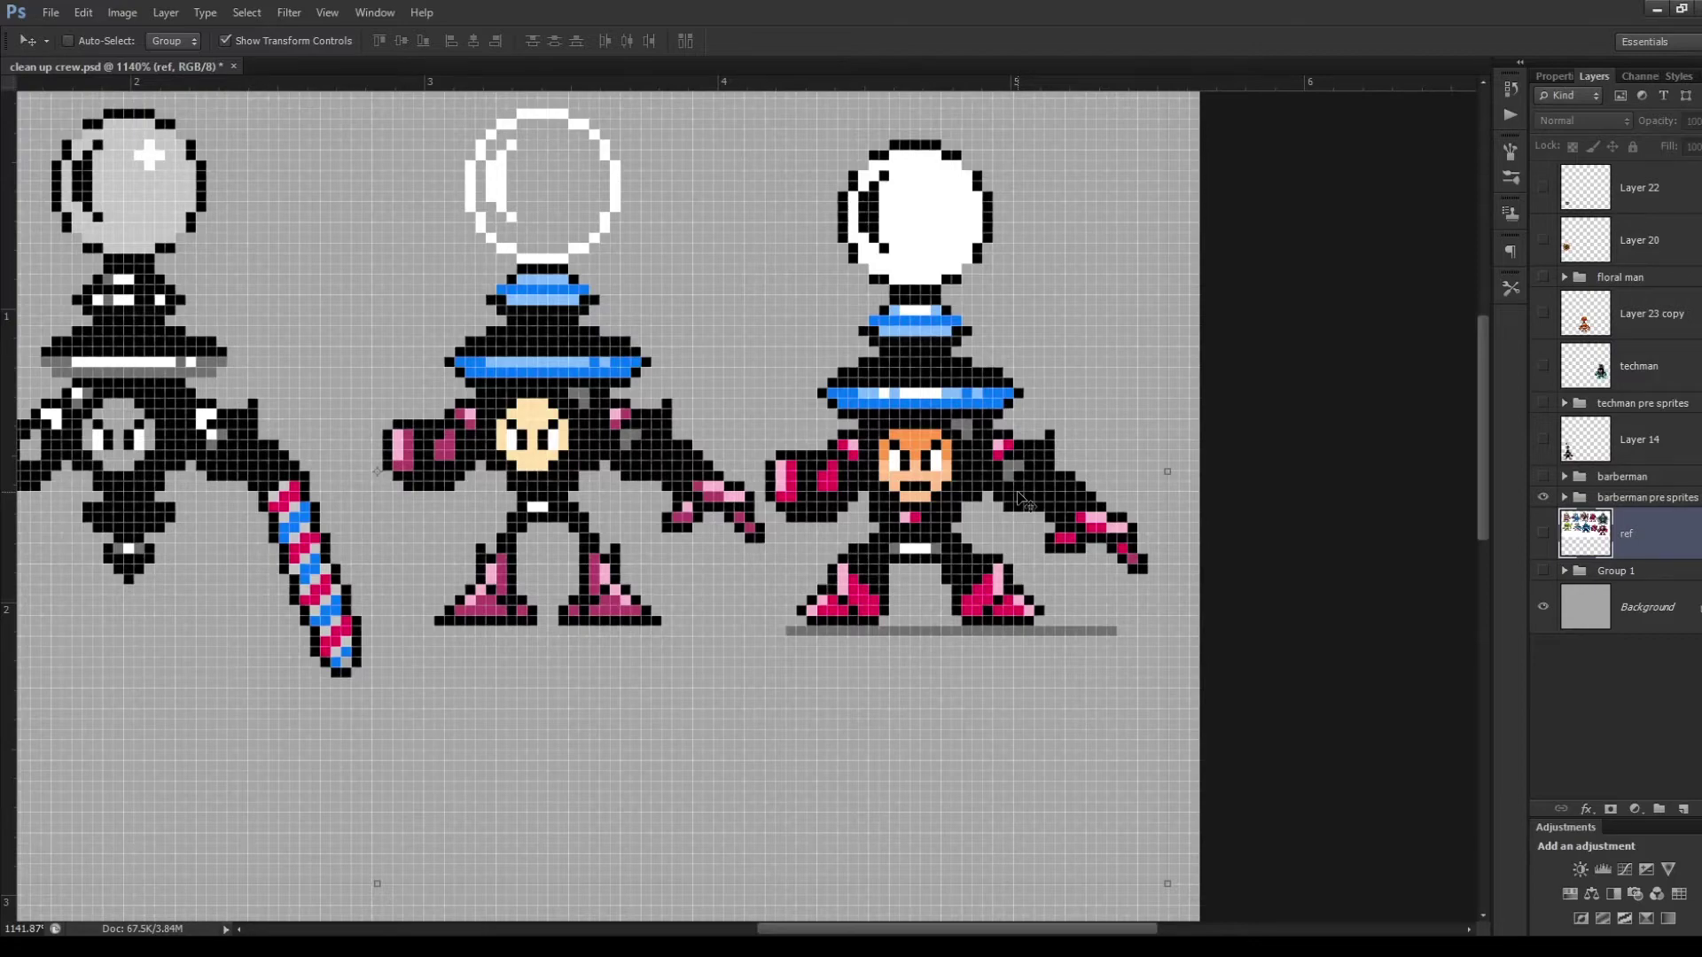
scroll(1019, 500, down, 6)
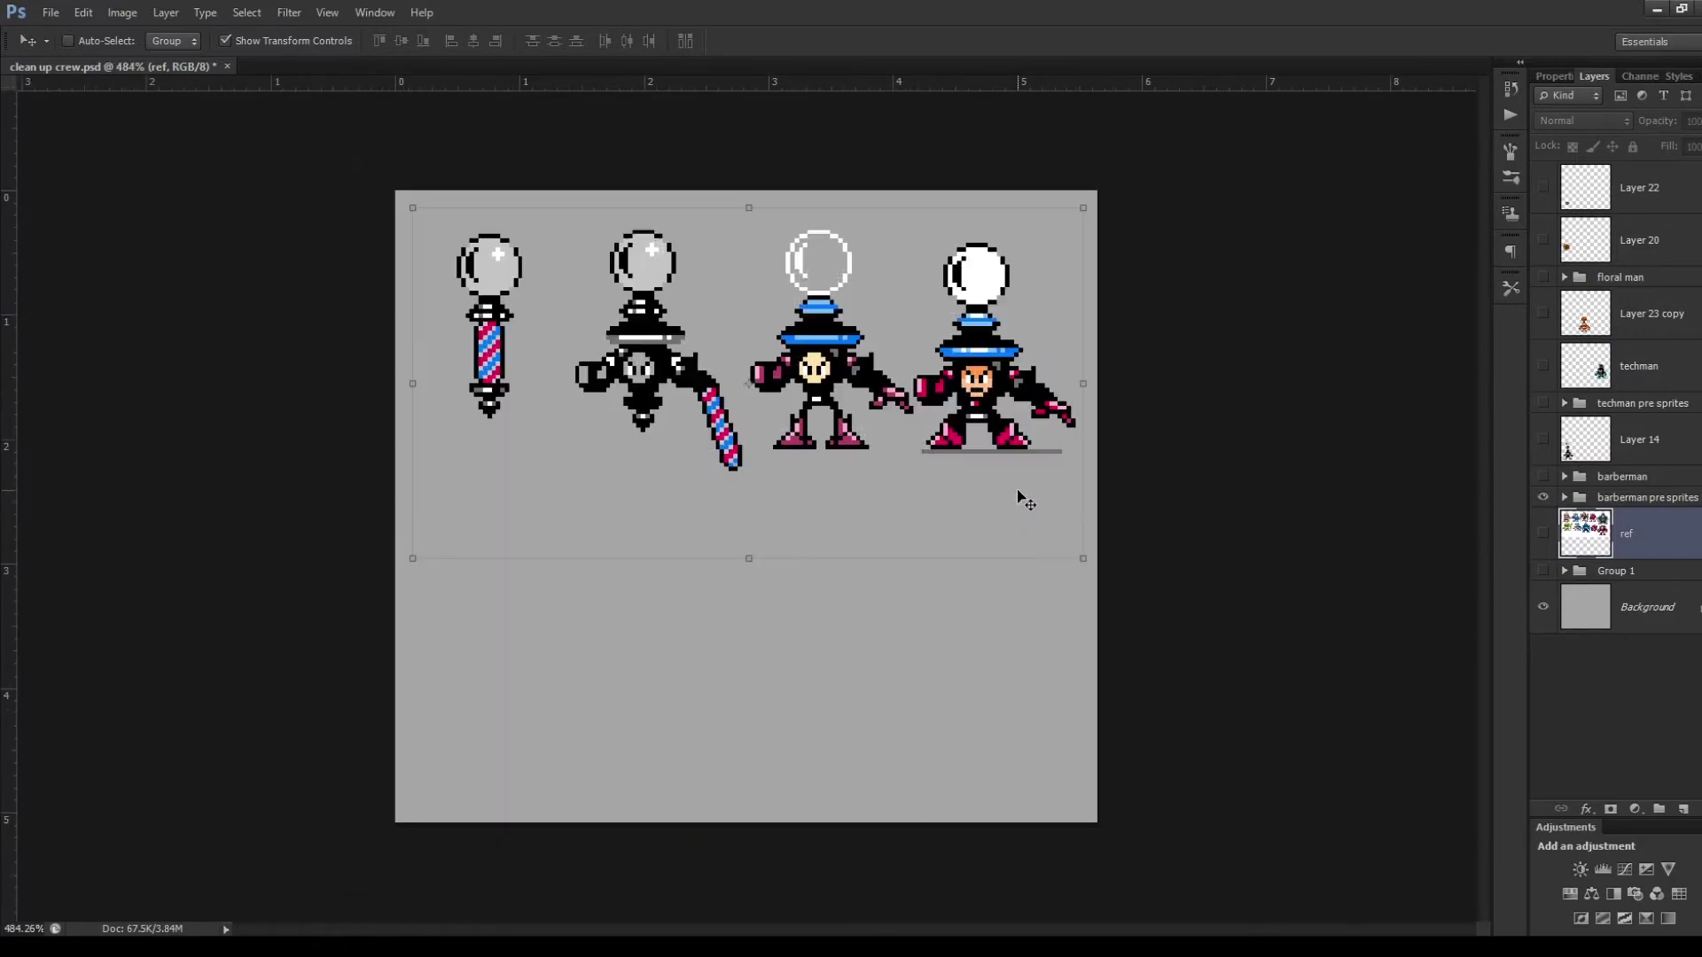
scroll(969, 452, up, 2)
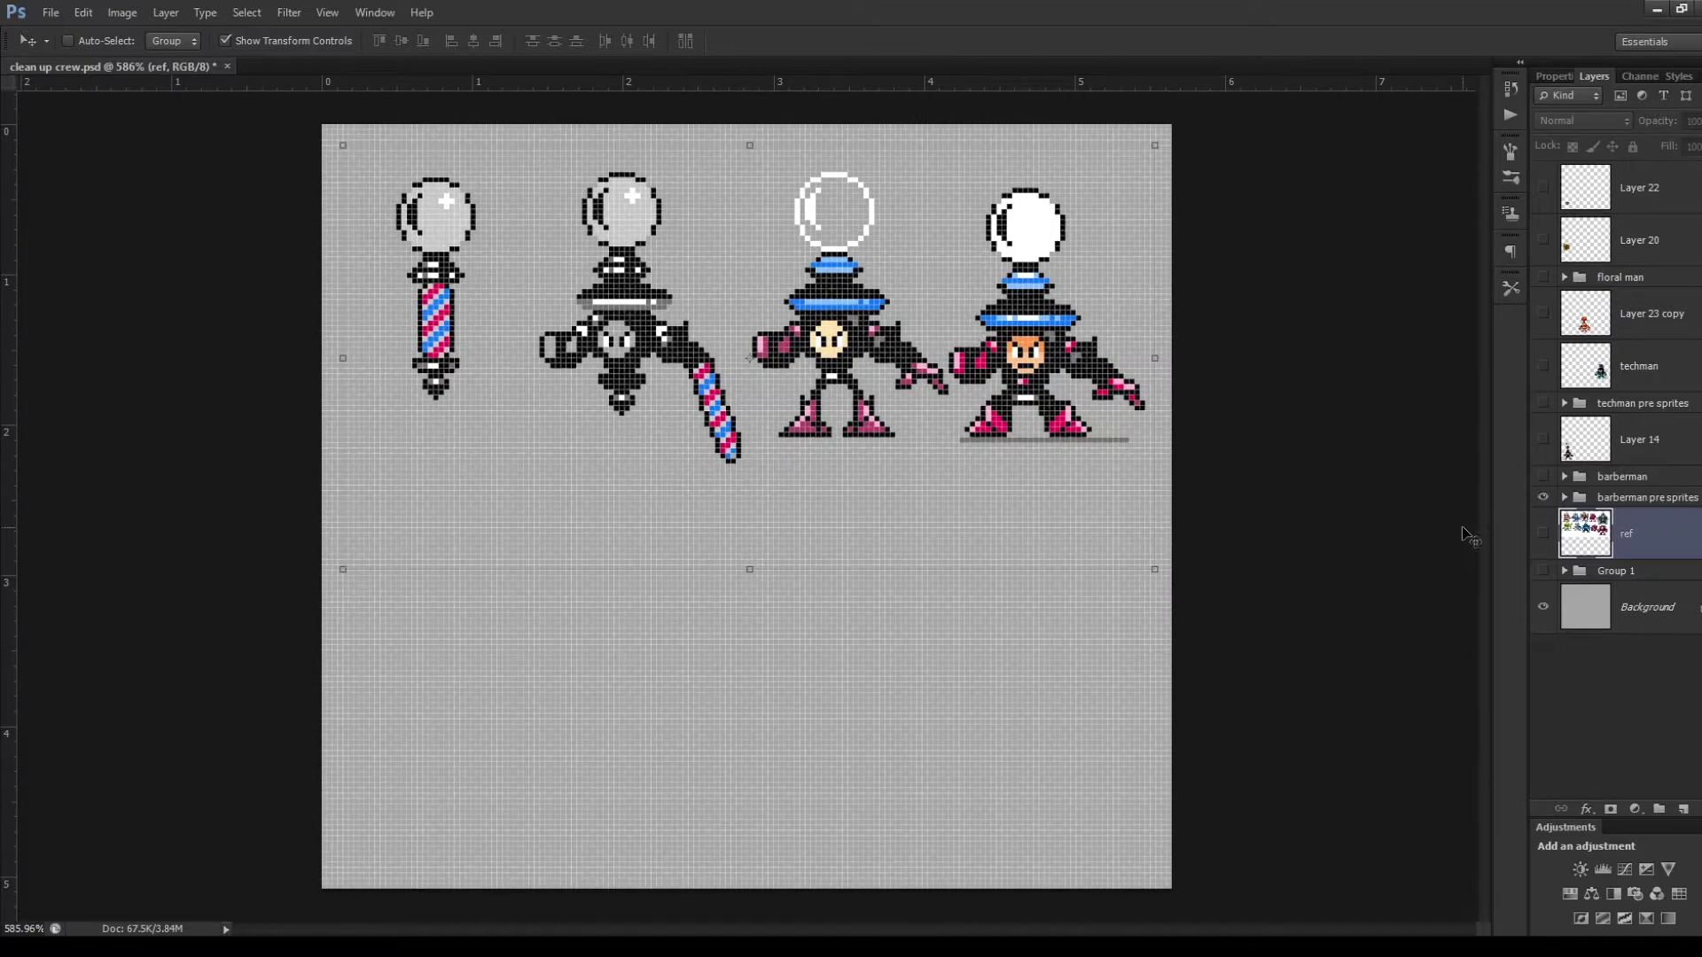
Show the barberman group alongside the barberman pre sprites.
click(1543, 476)
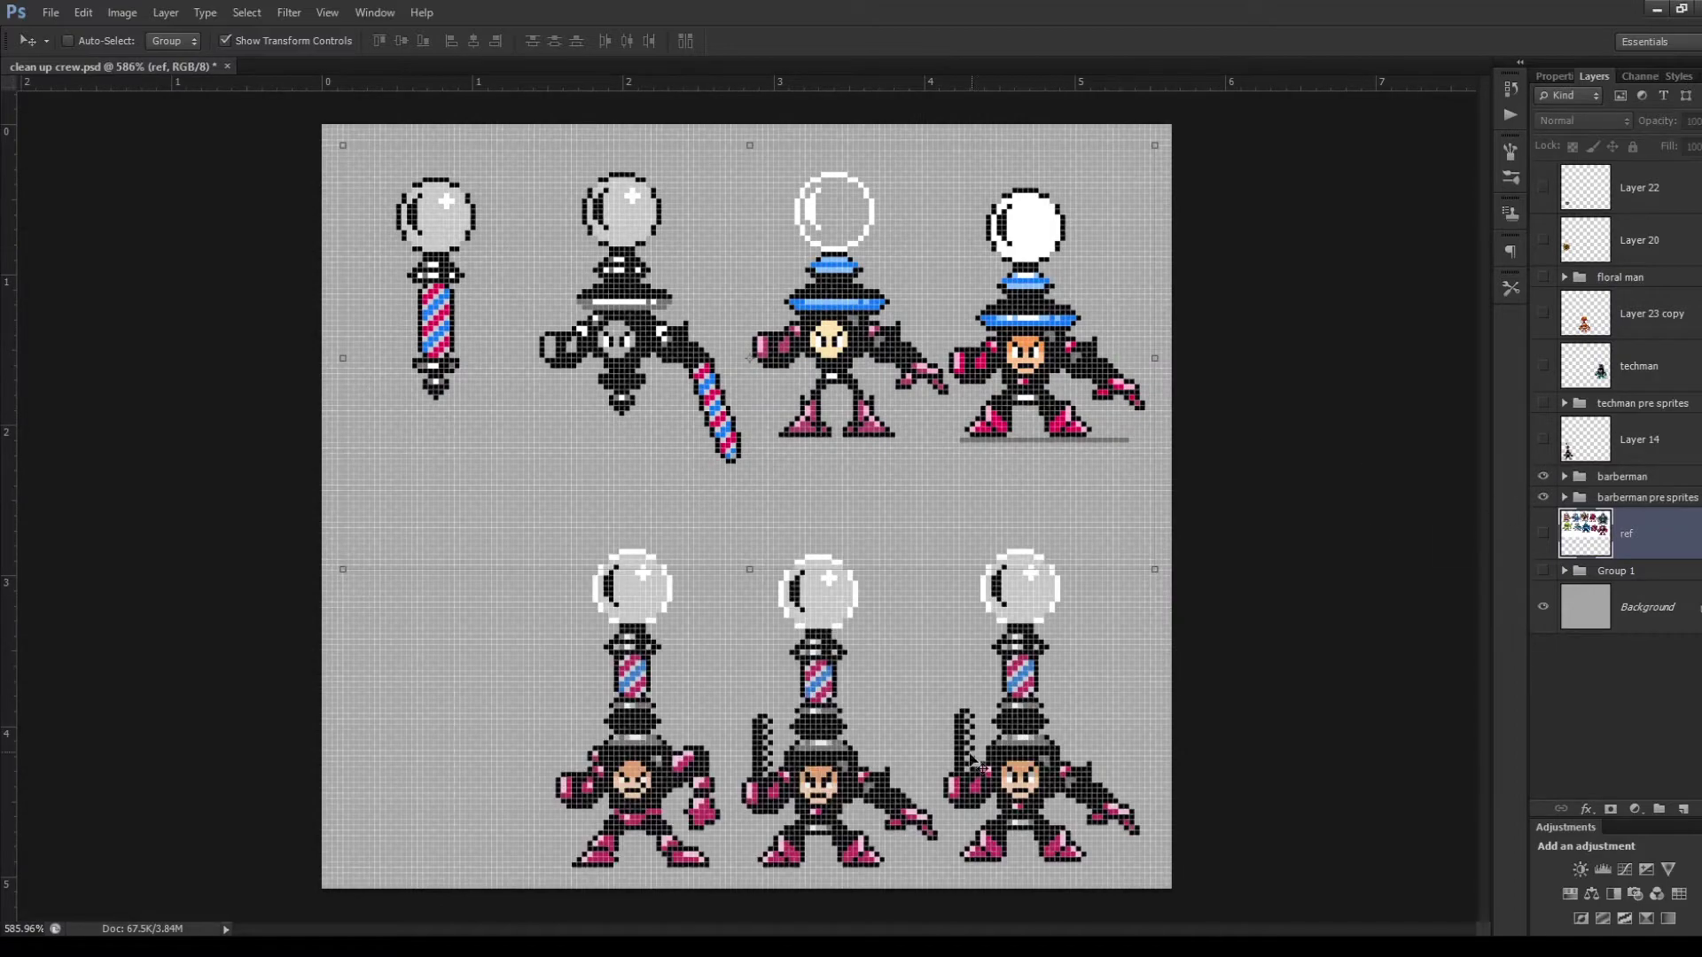
scroll(1006, 820, up, 3)
scroll(1005, 820, up, 1)
drag(1480, 563, 1485, 594)
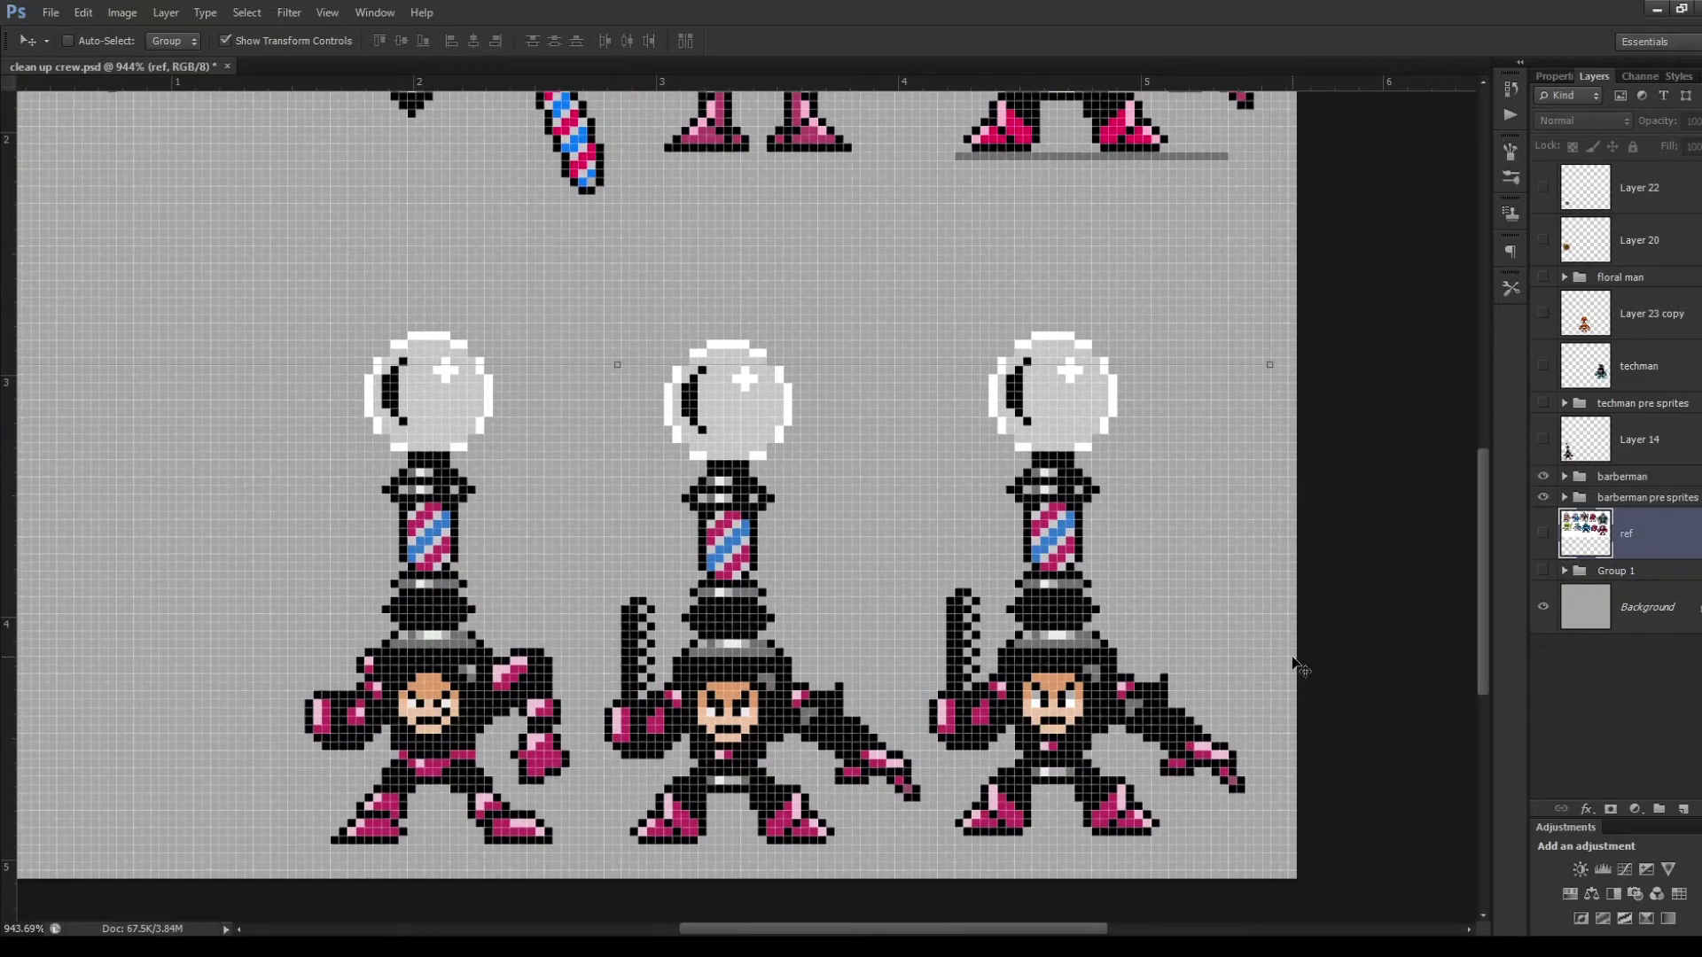
Examine the three barberman sprites in the lower row and compare their poses and details with the early designs above.
scroll(1294, 665, down, 3)
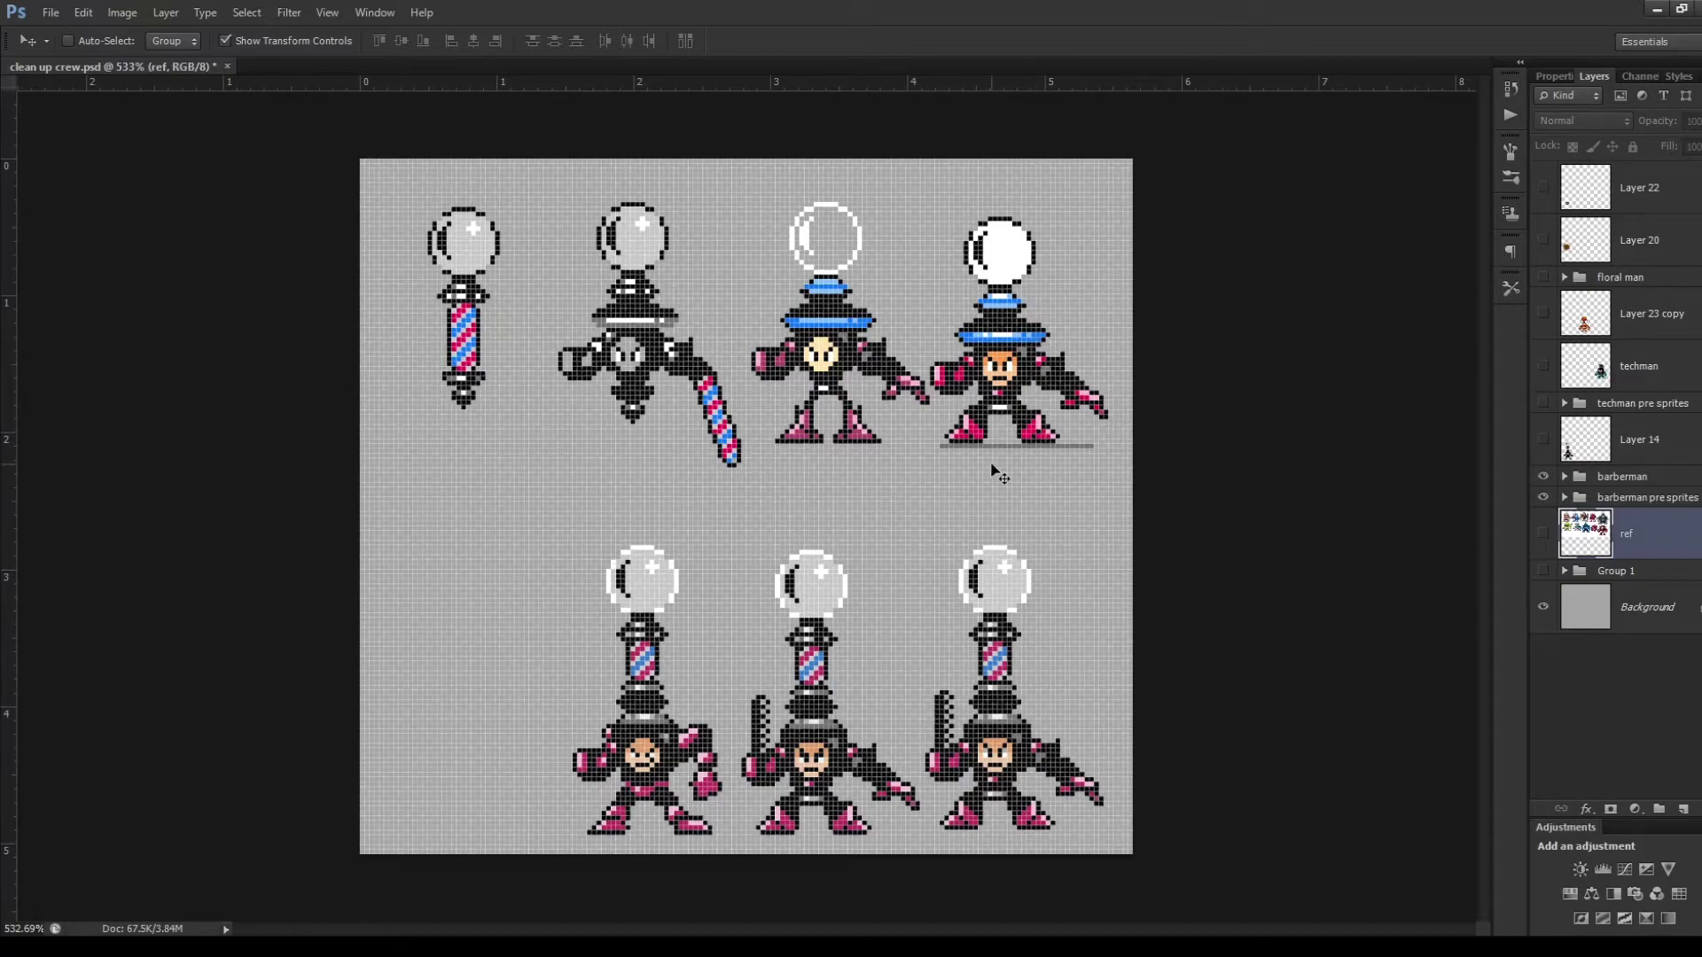
scroll(1001, 700, up, 3)
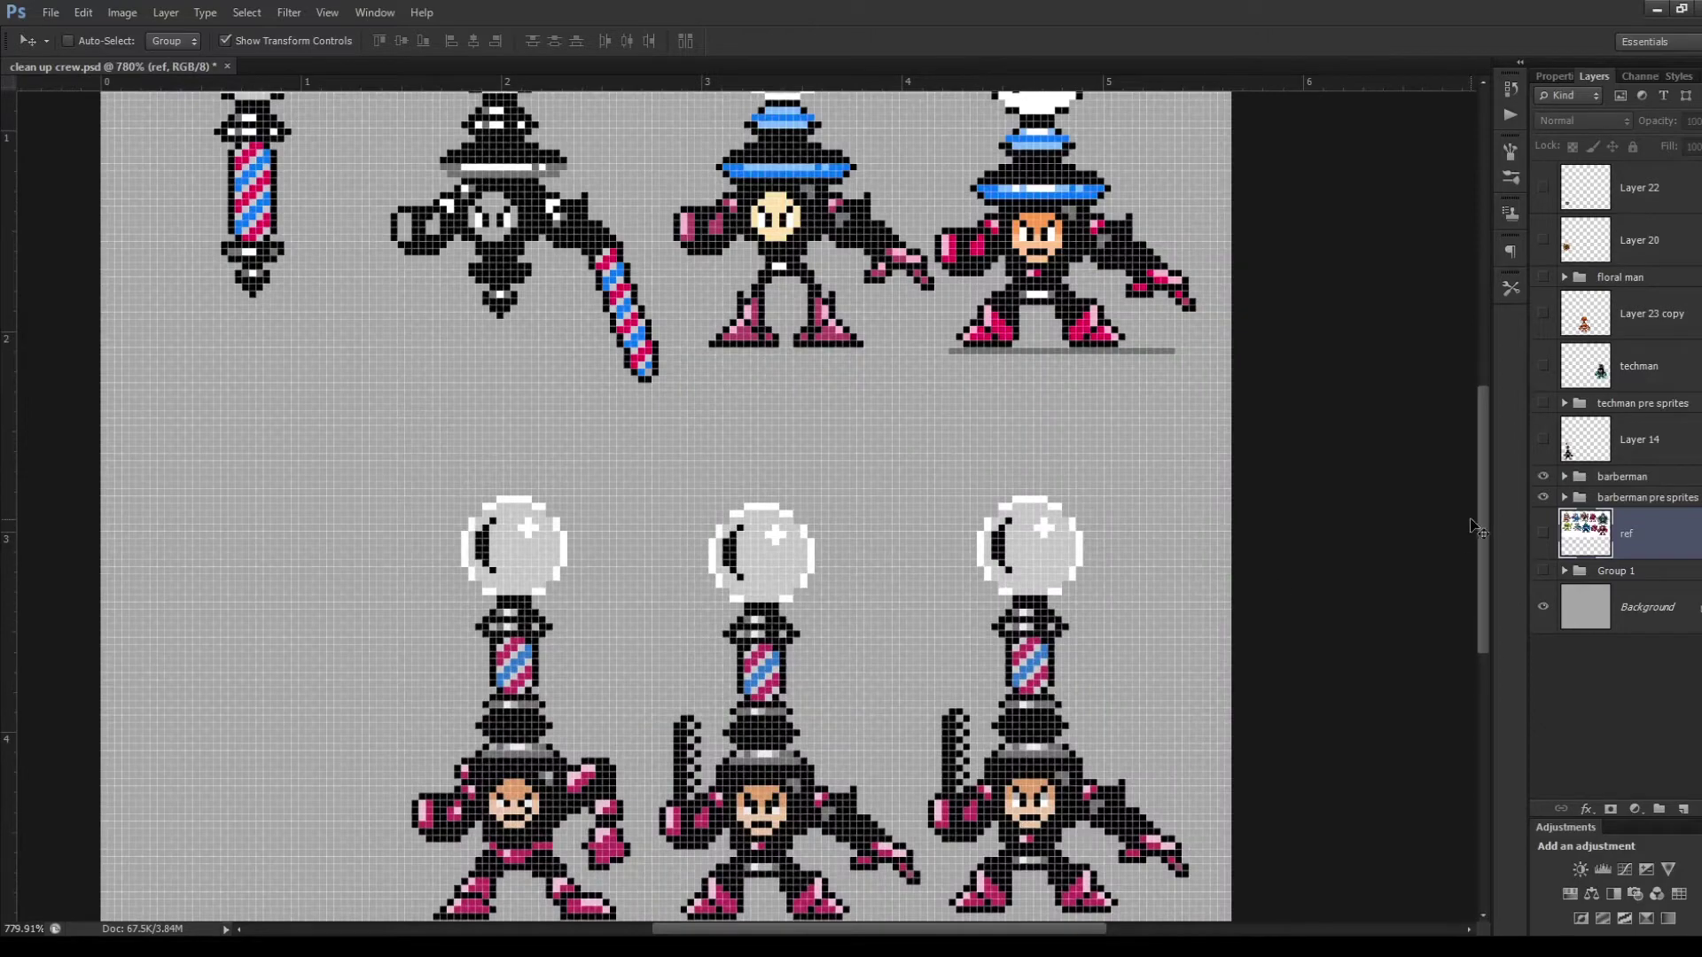
scroll(1482, 535, down, 1)
scroll(1053, 764, up, 1)
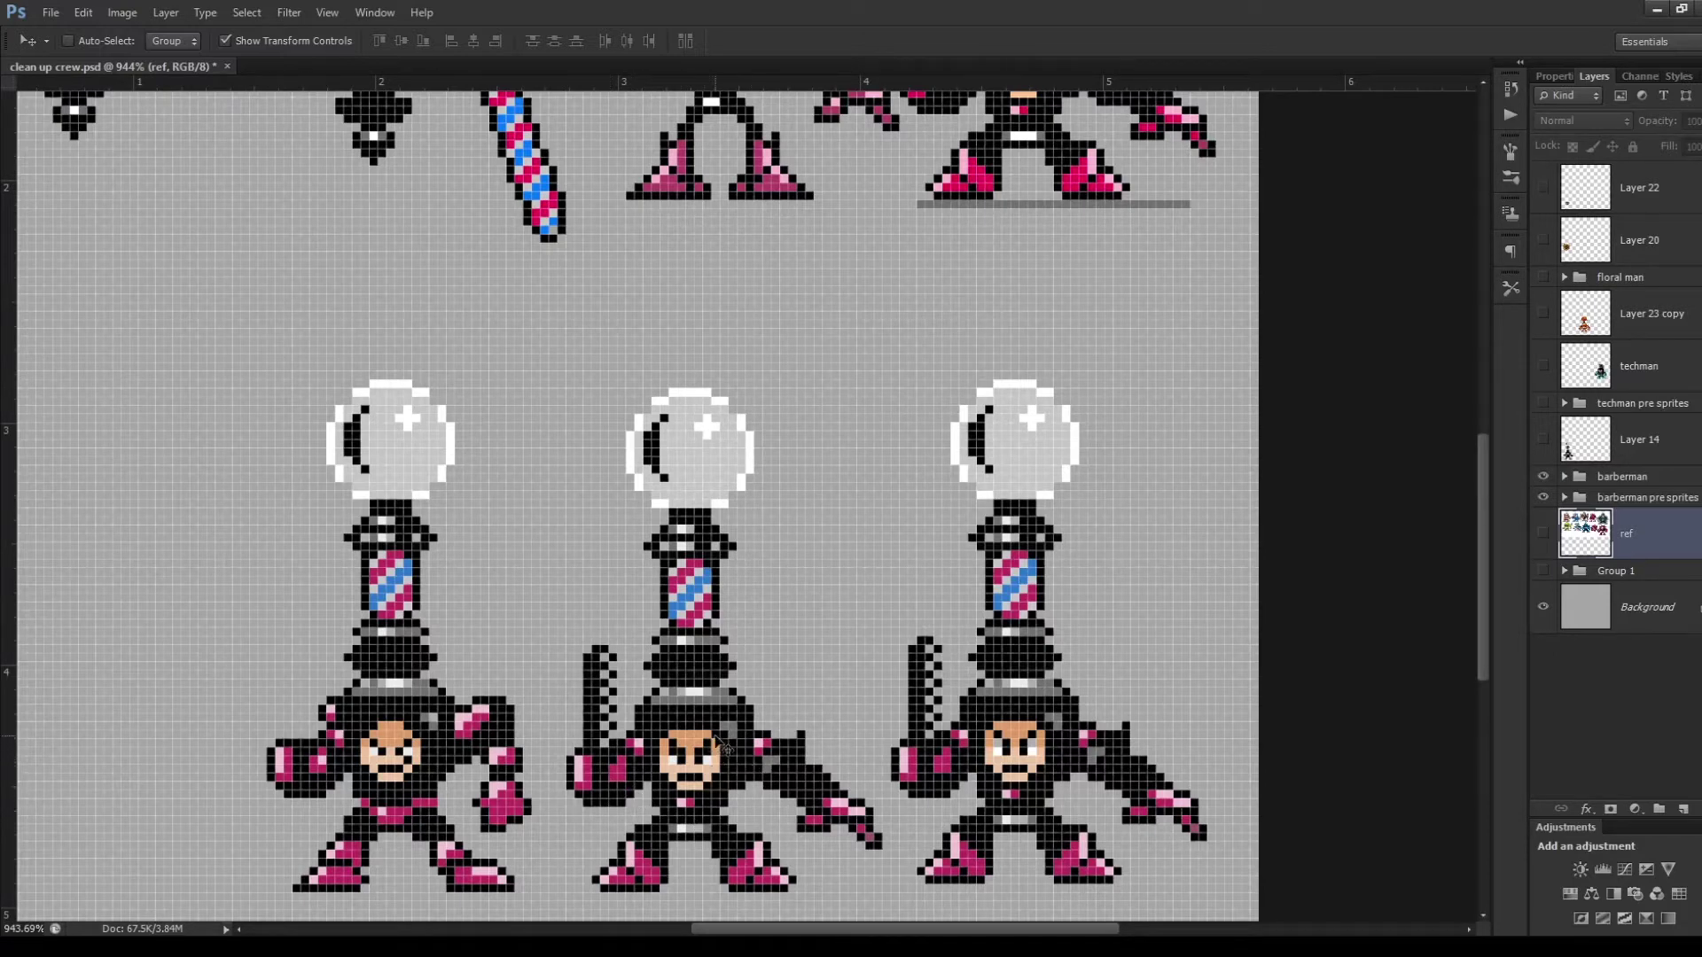
scroll(735, 722, down, 2)
scroll(453, 756, up, 3)
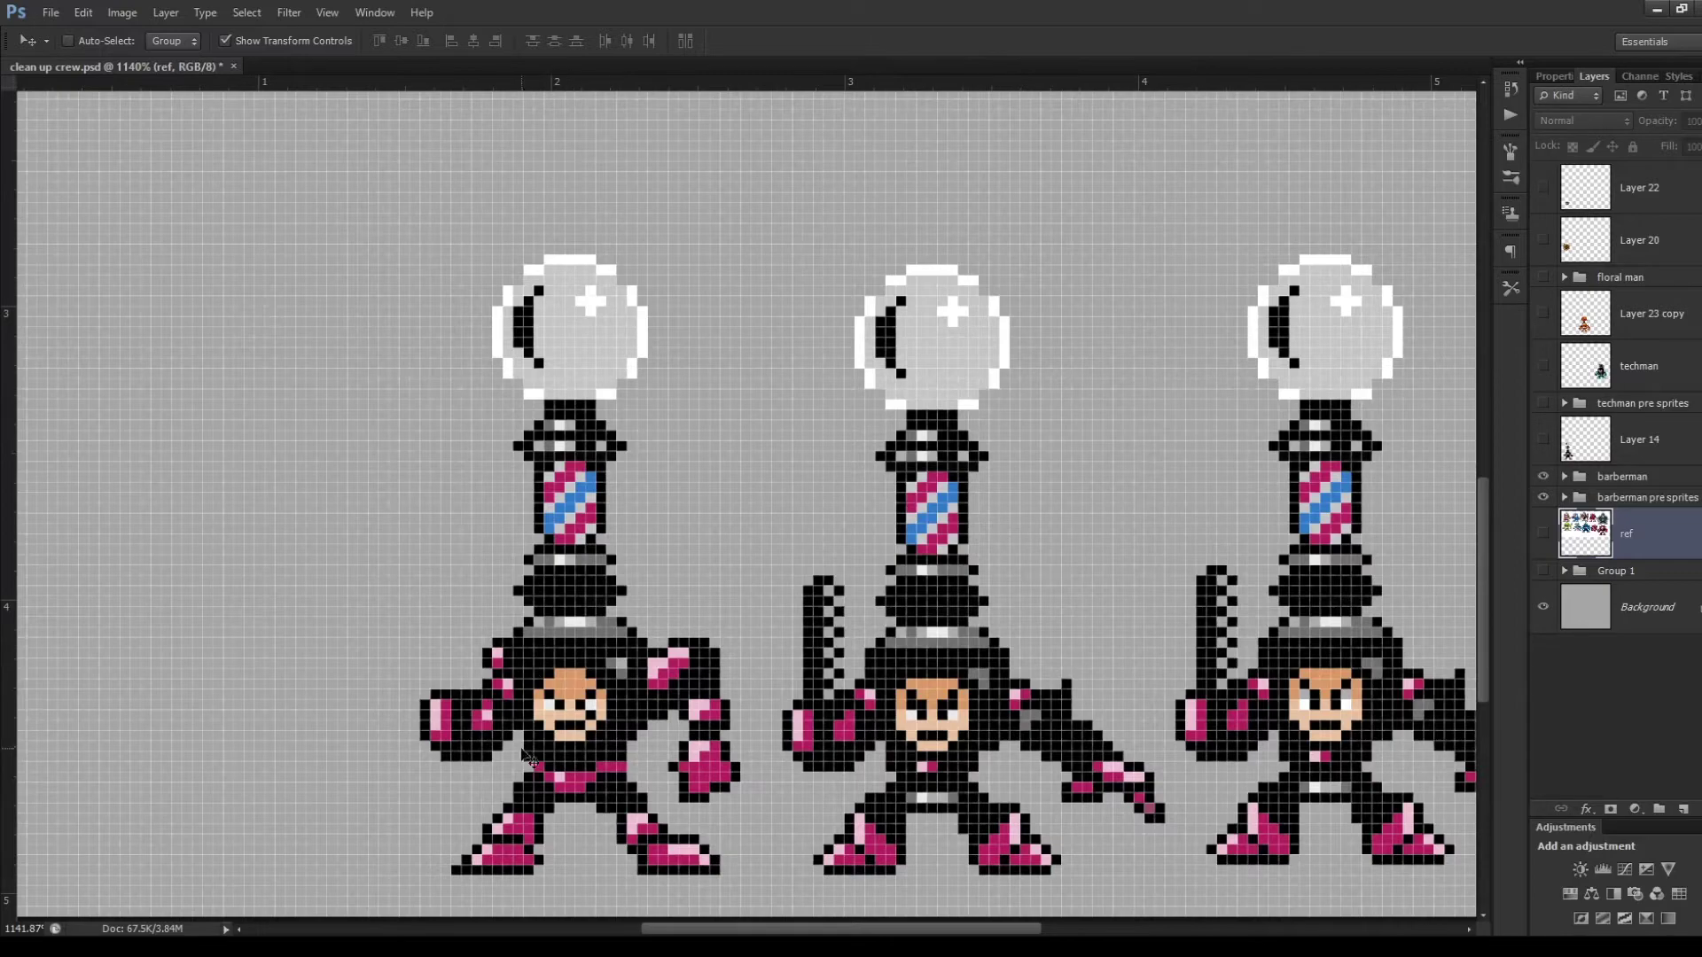
scroll(628, 707, up, 1)
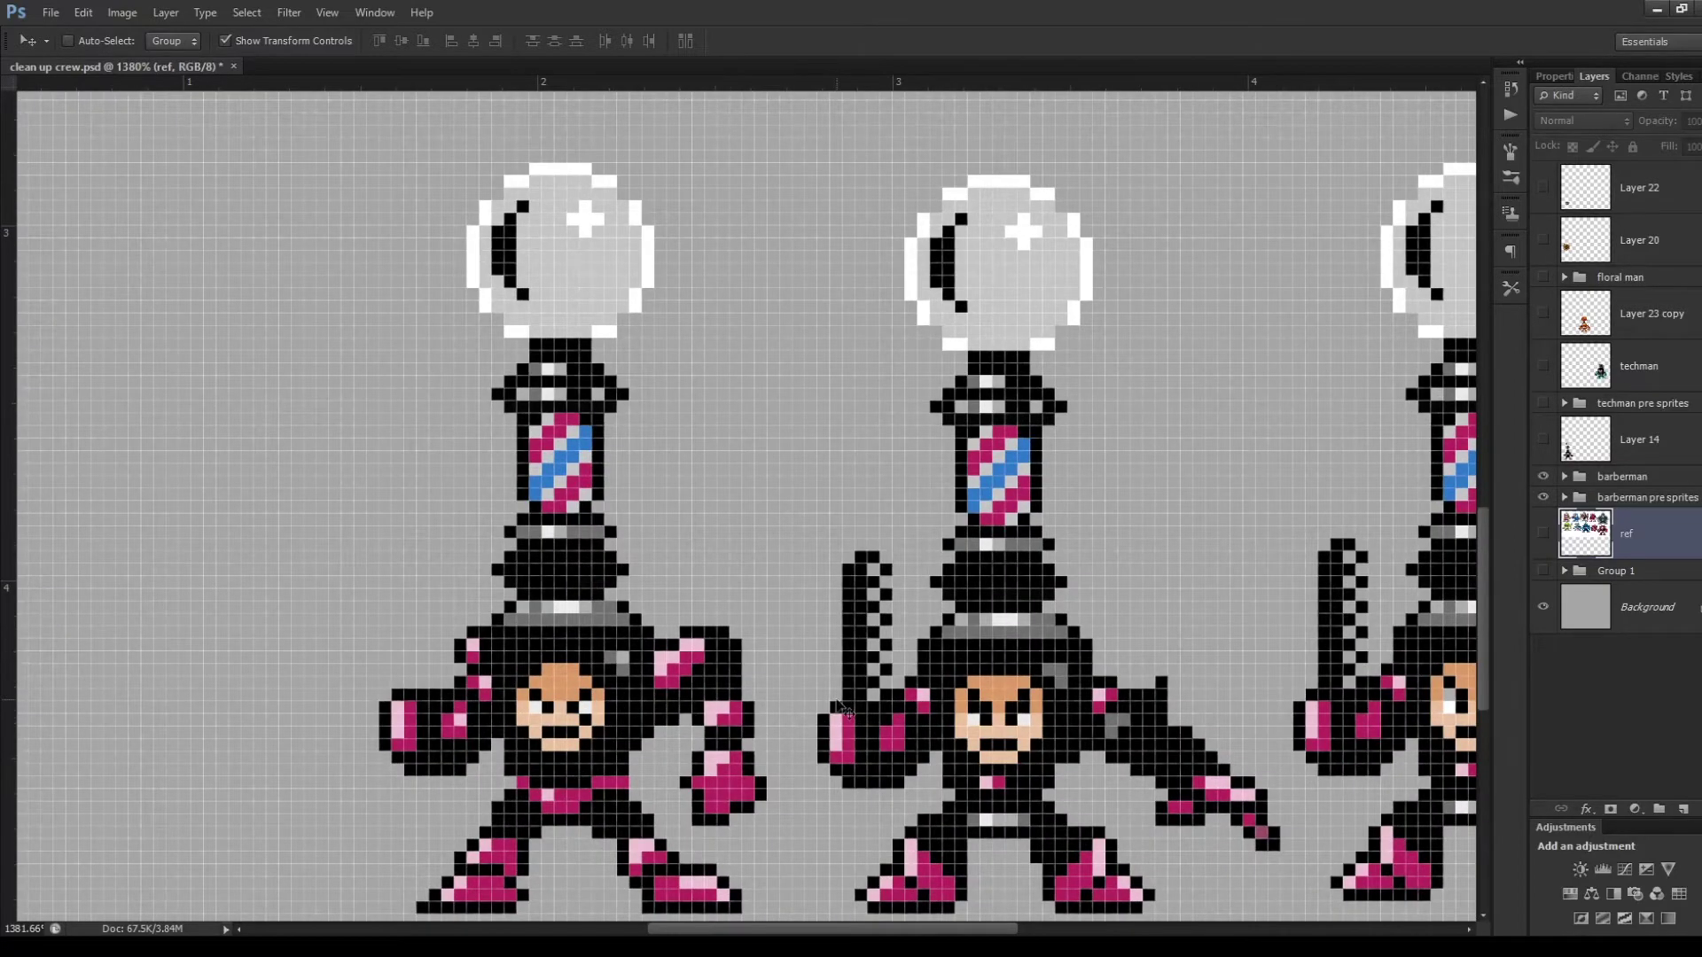
scroll(771, 700, down, 1)
scroll(778, 705, down, 1)
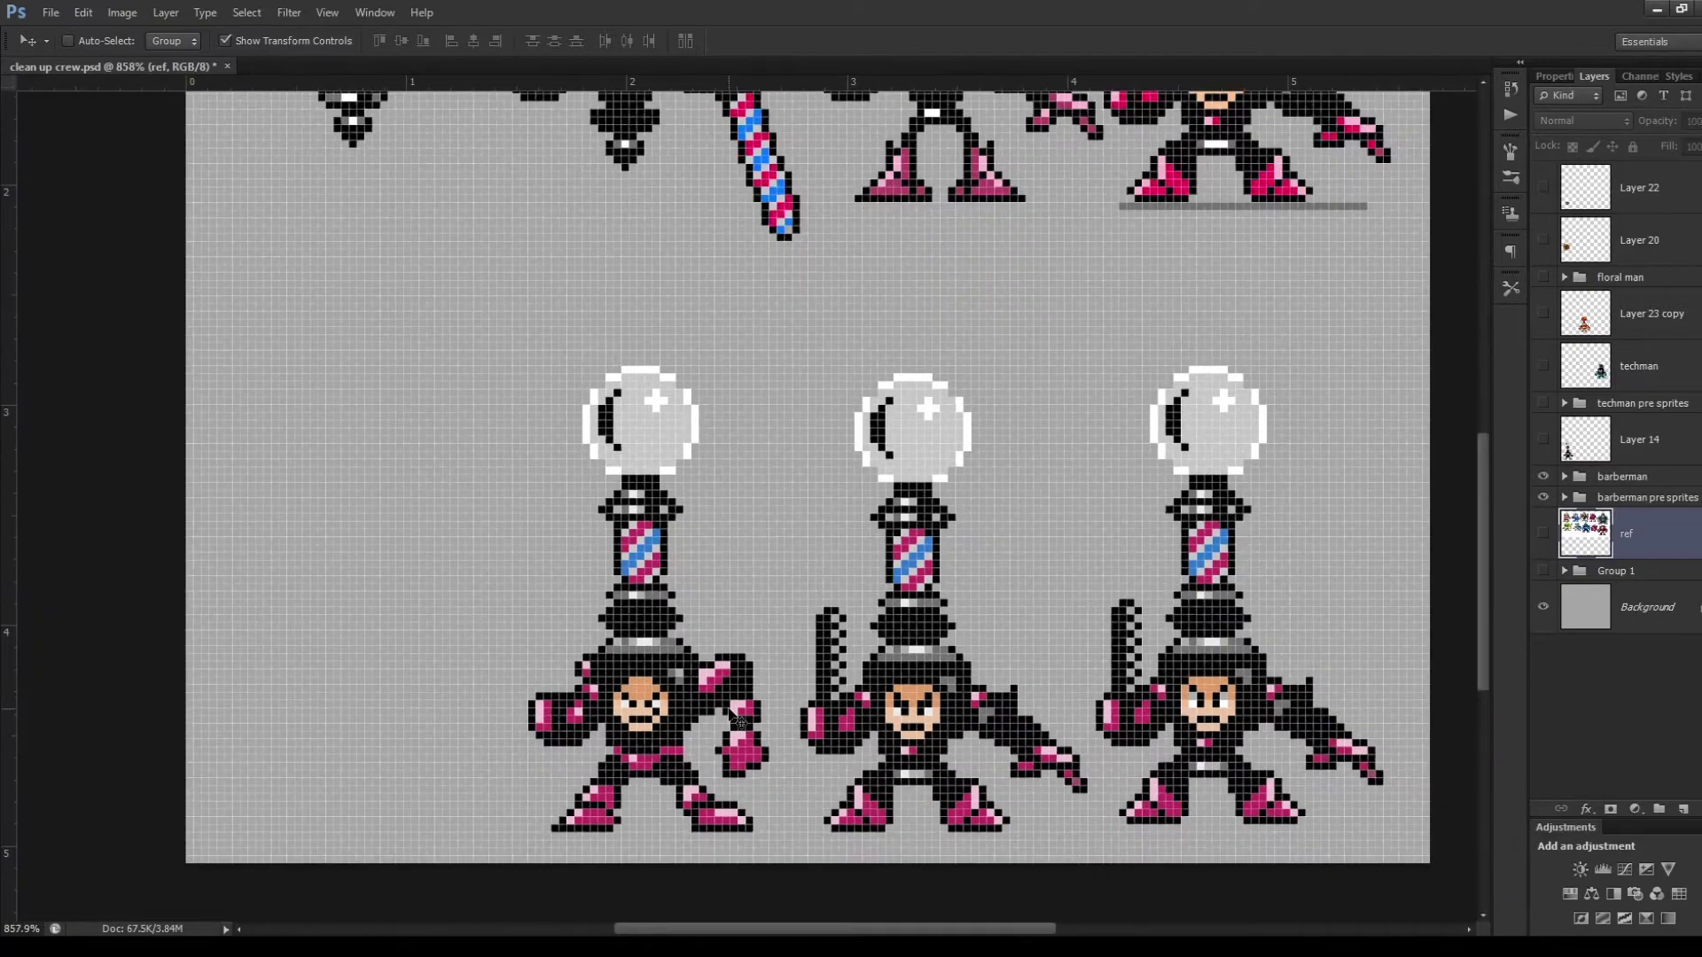
scroll(736, 722, up, 2)
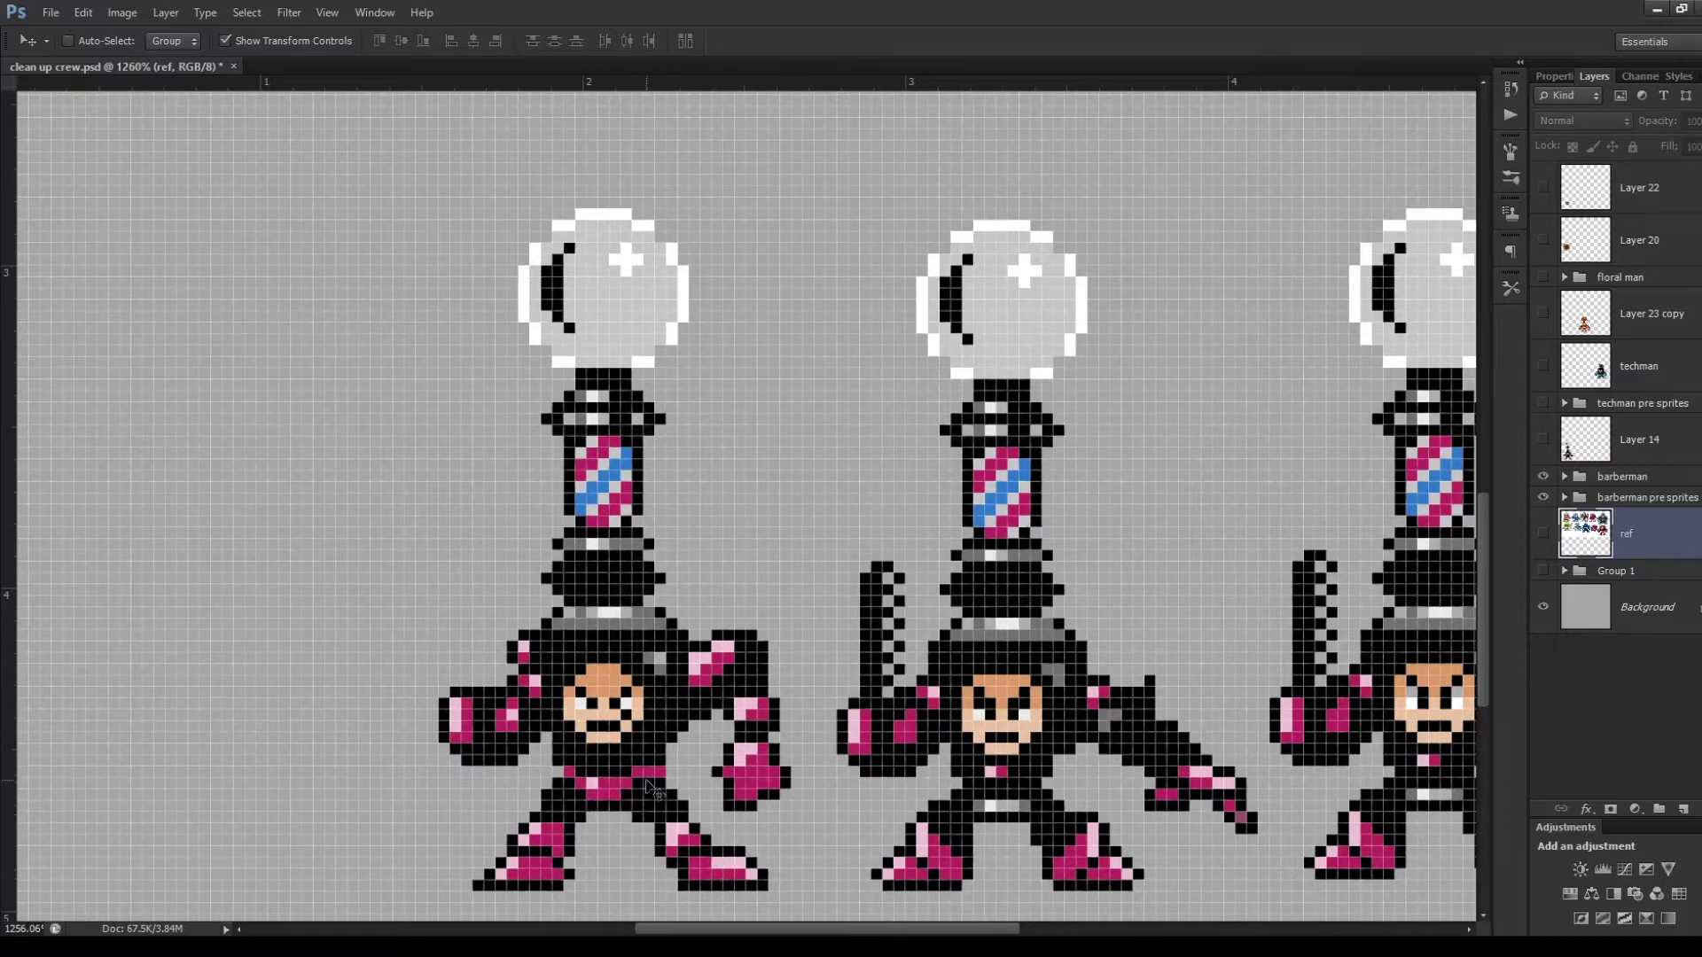
scroll(654, 788, down, 2)
scroll(608, 805, down, 3)
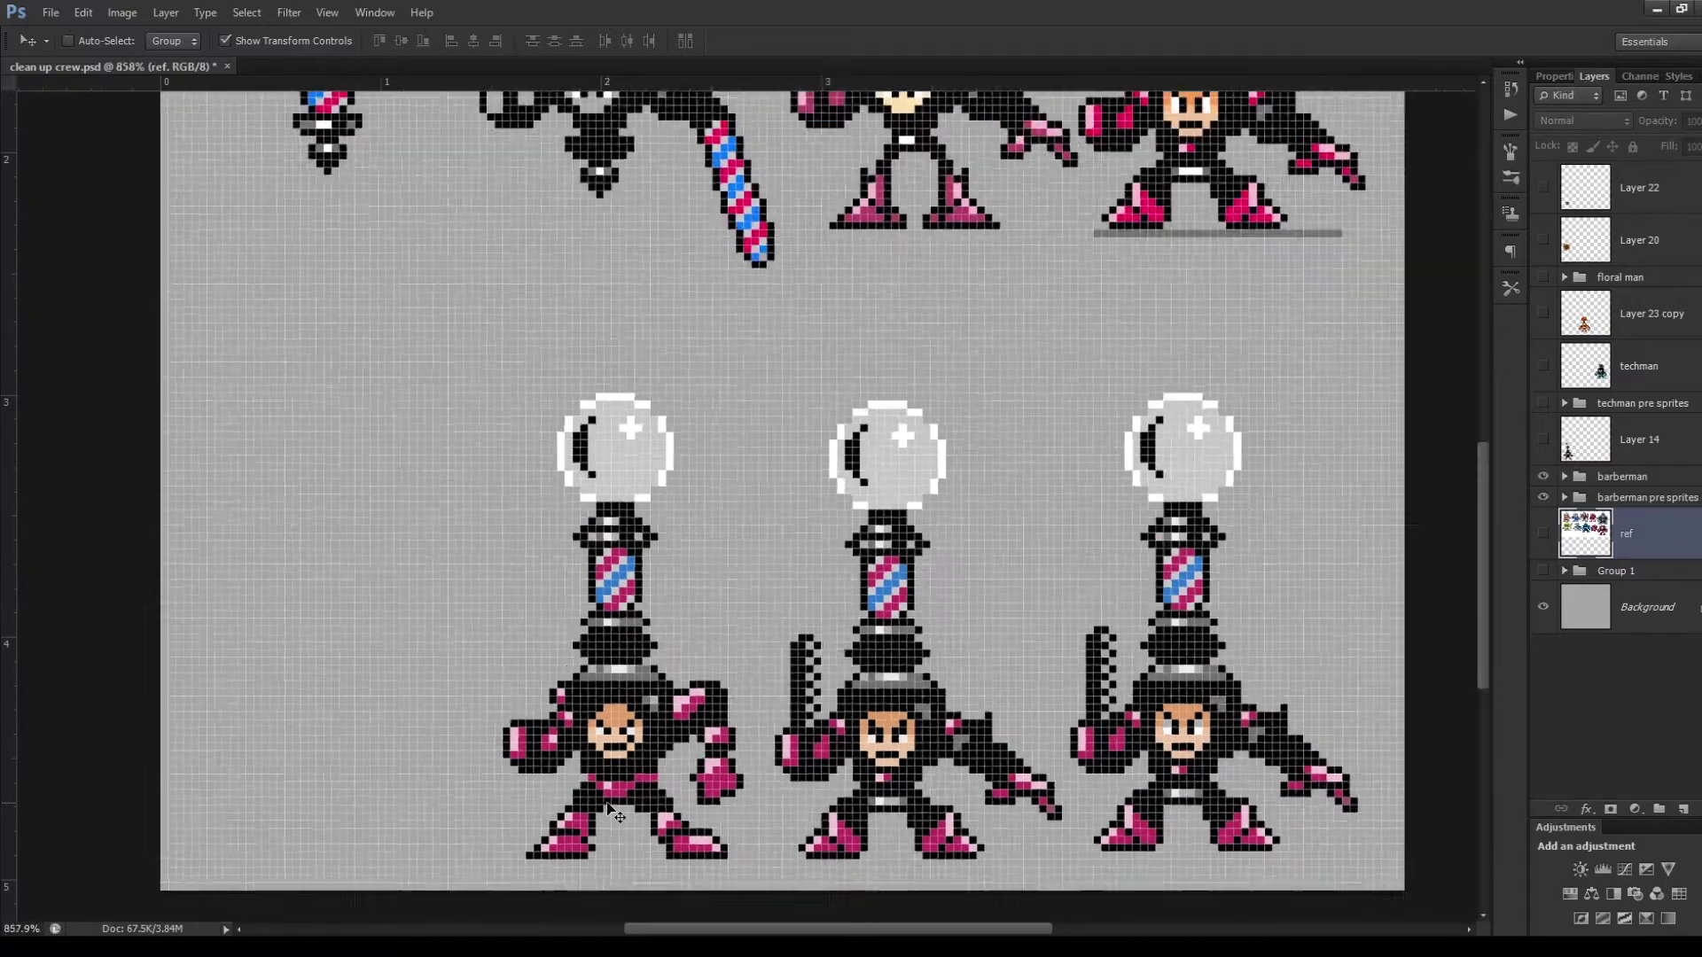
scroll(618, 815, up, 1)
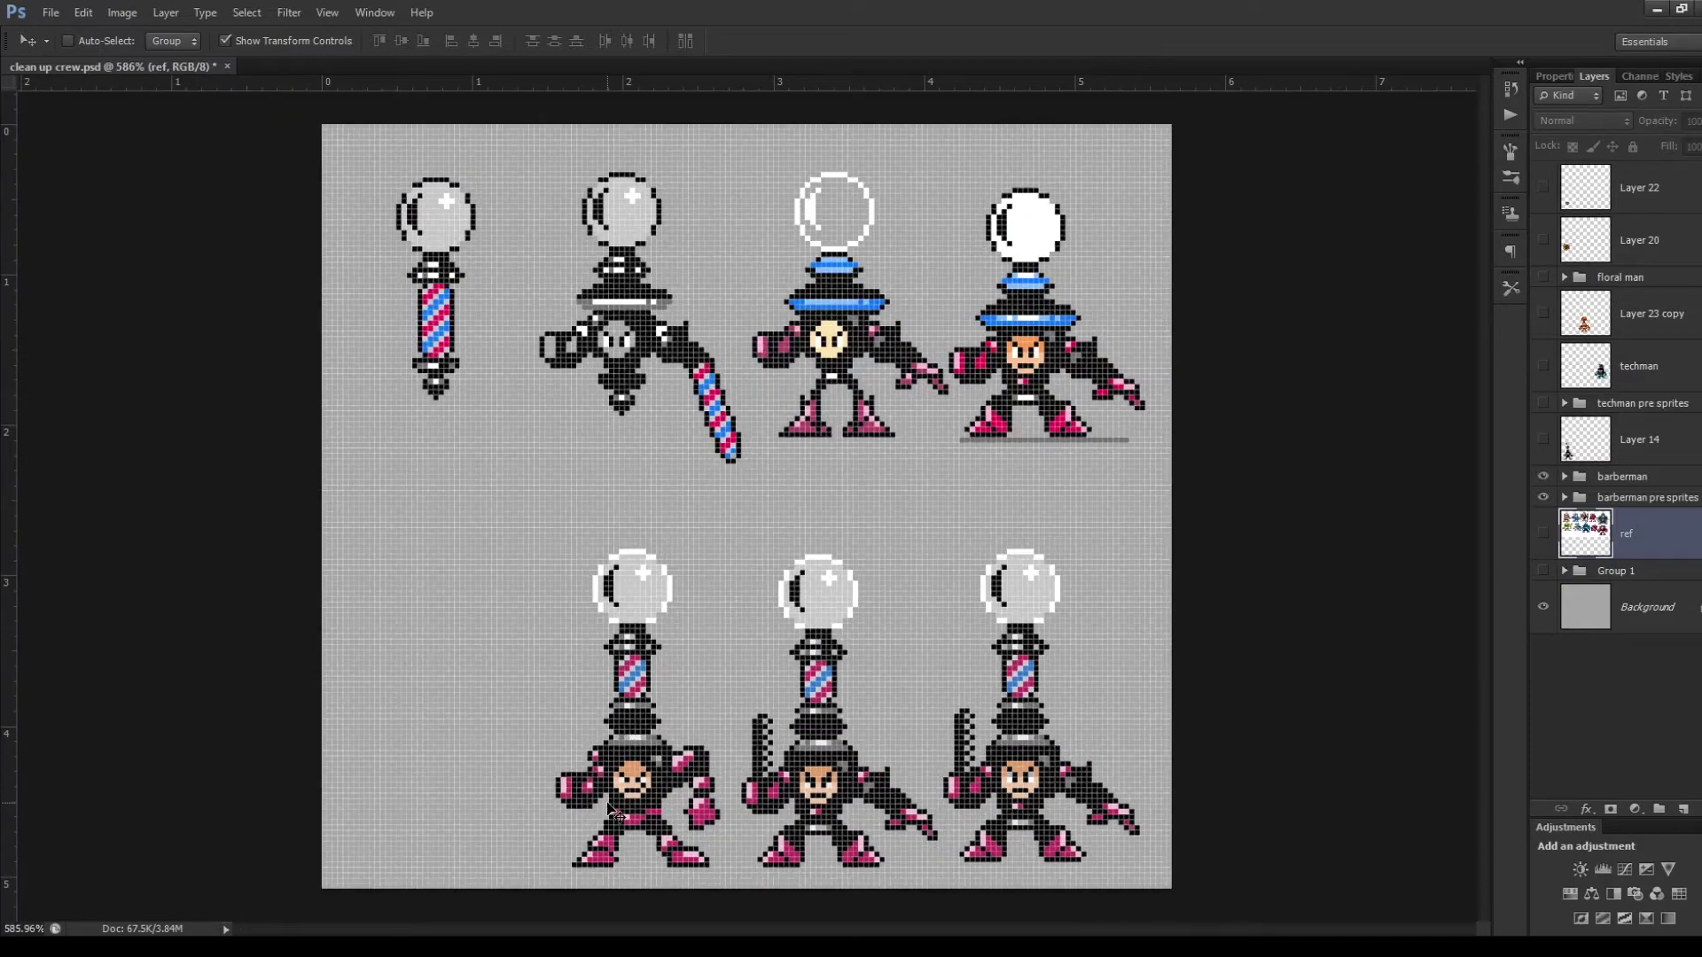
scroll(550, 828, down, 1)
scroll(556, 849, up, 1)
scroll(549, 842, up, 2)
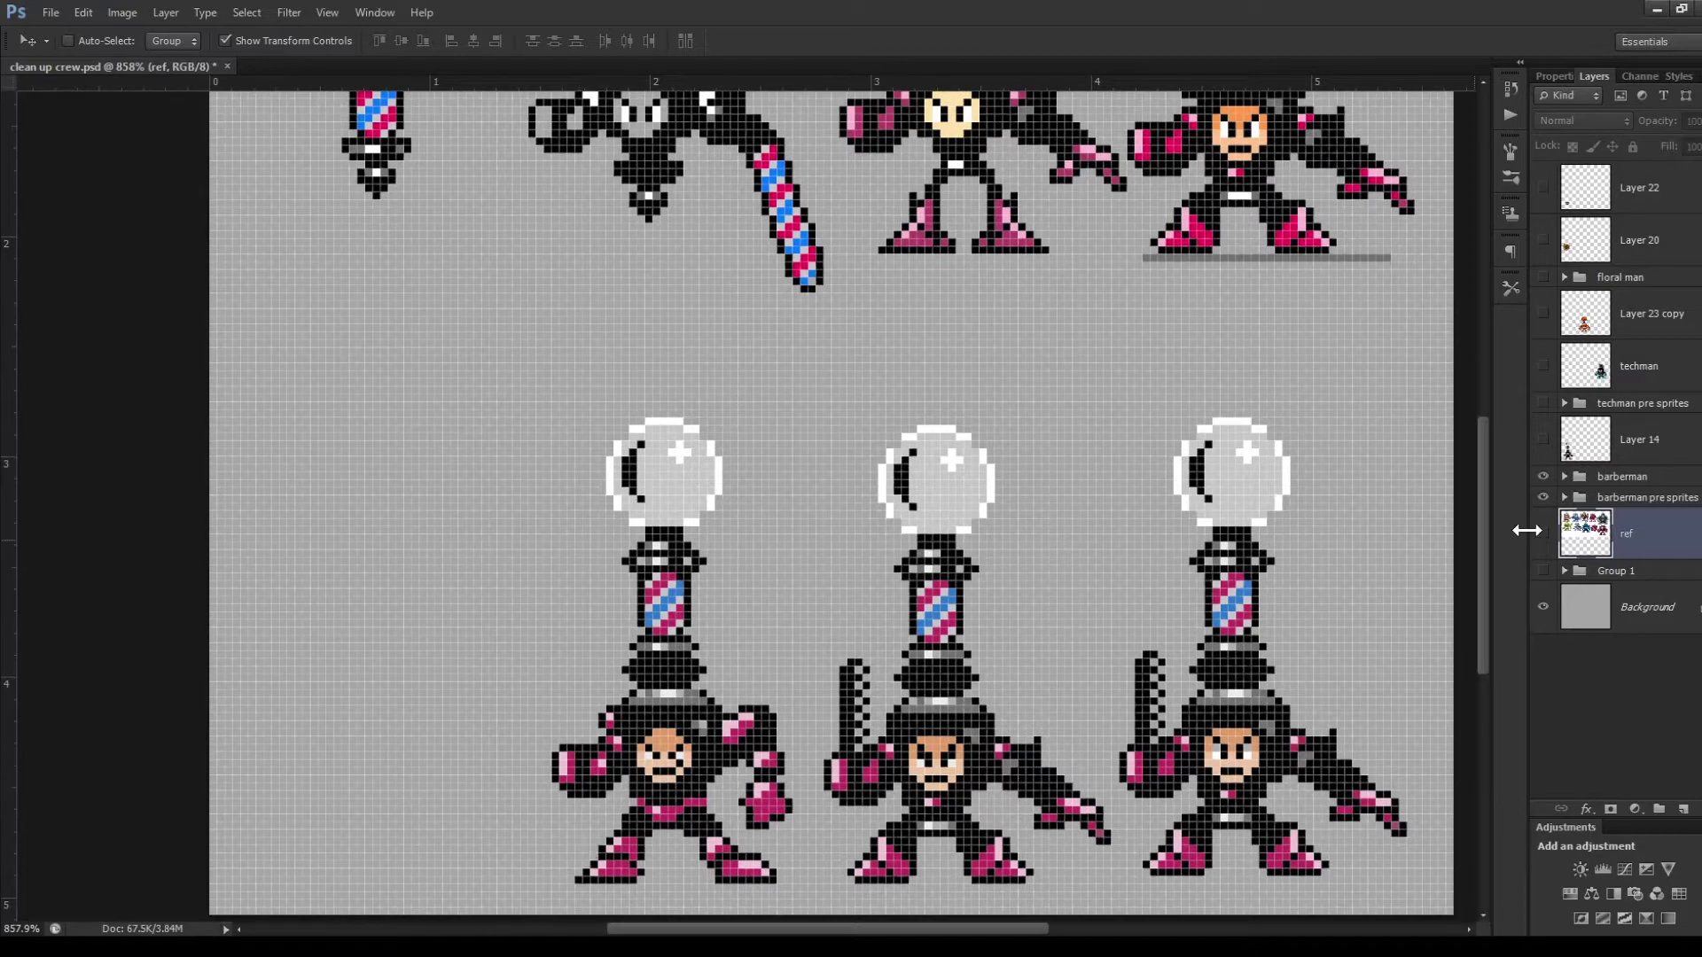
Show Layer 14 with the additional barberman sprite and hide the barberman pre sprites group.
click(1541, 442)
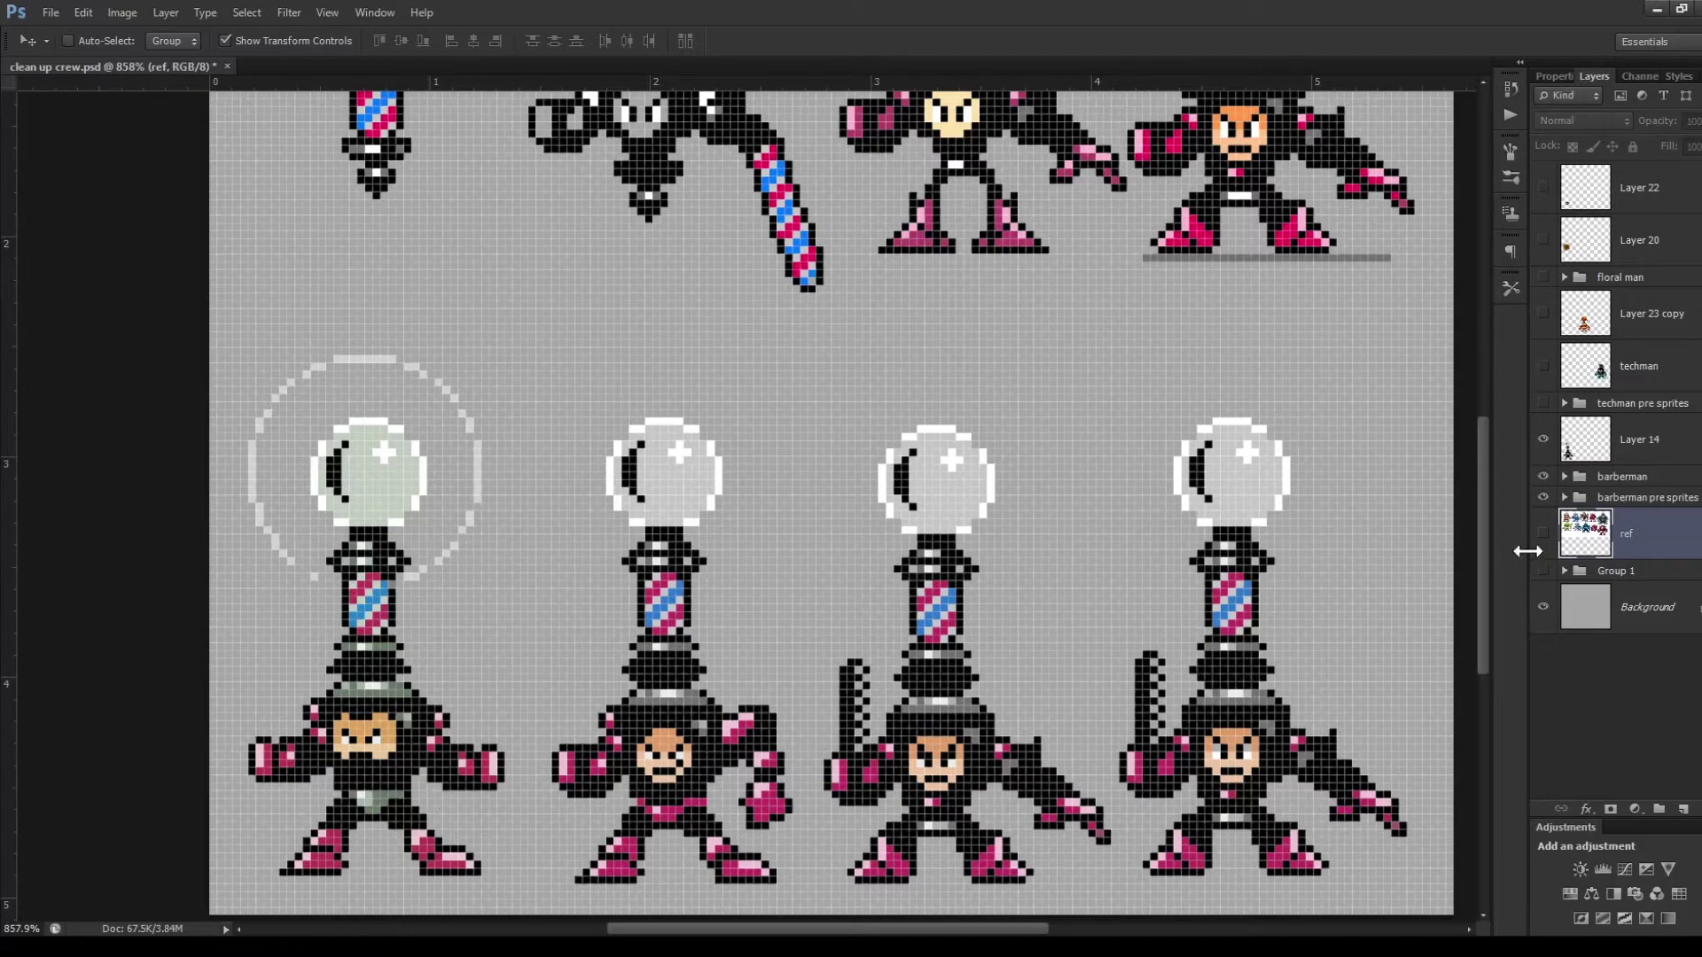
click(1544, 498)
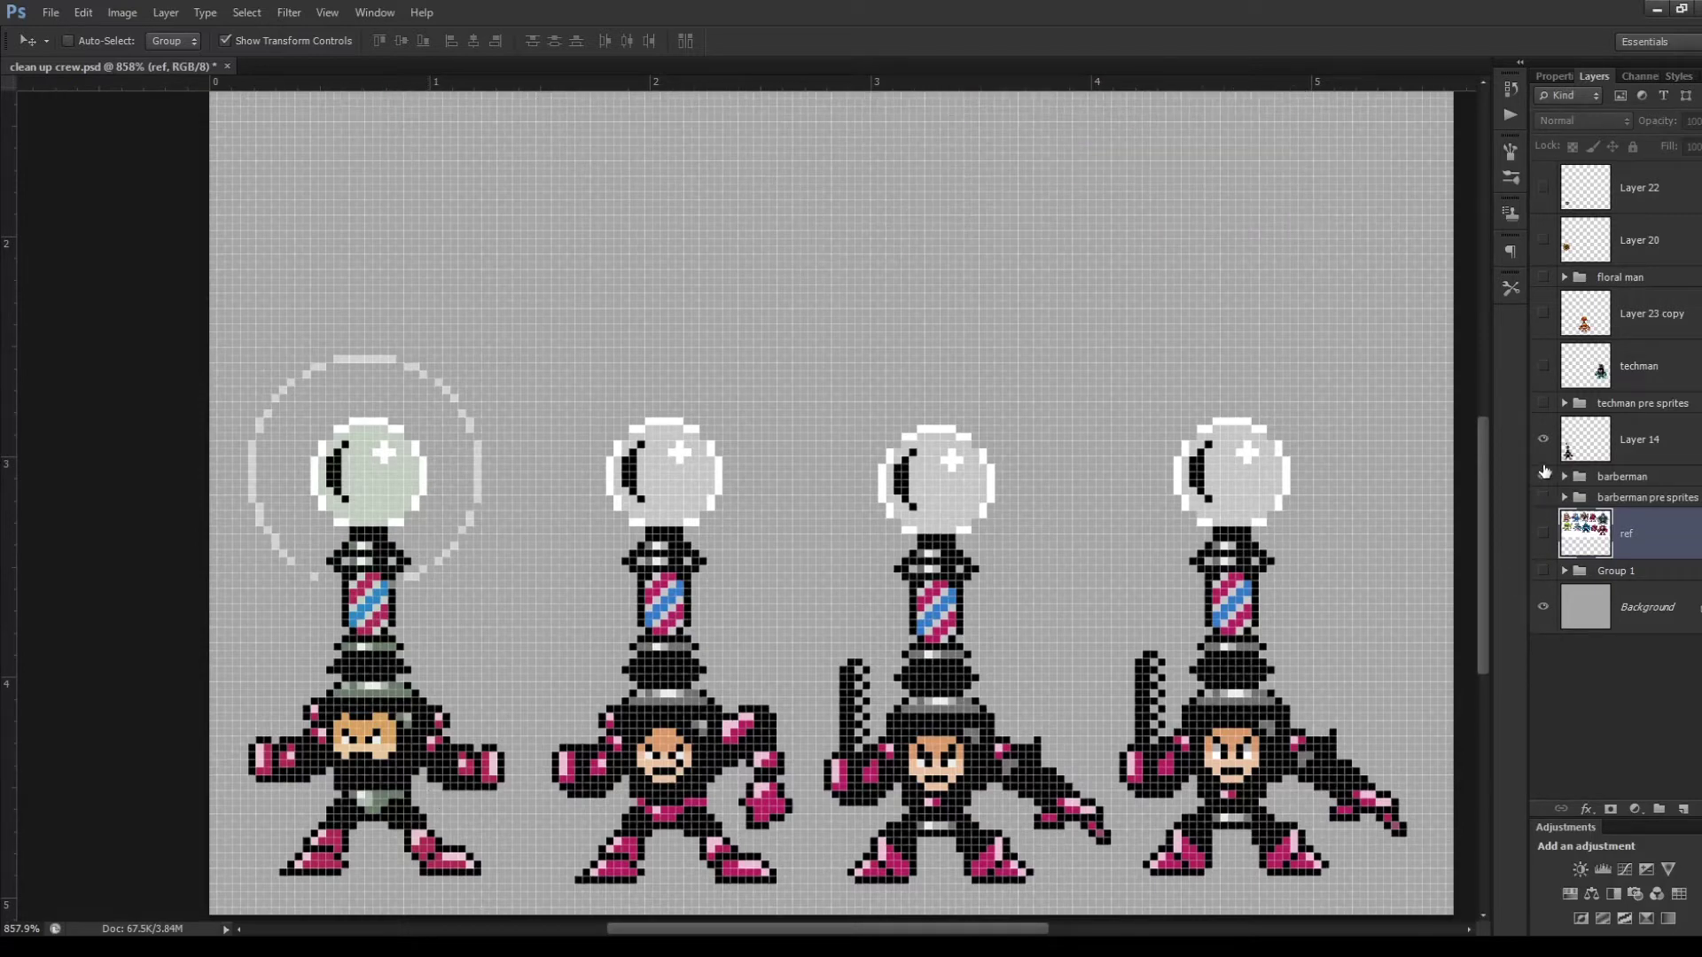
Hide the barberman group so only the Layer 14 sprite is shown over the background.
click(1543, 476)
scroll(612, 754, down, 3)
scroll(559, 750, up, 4)
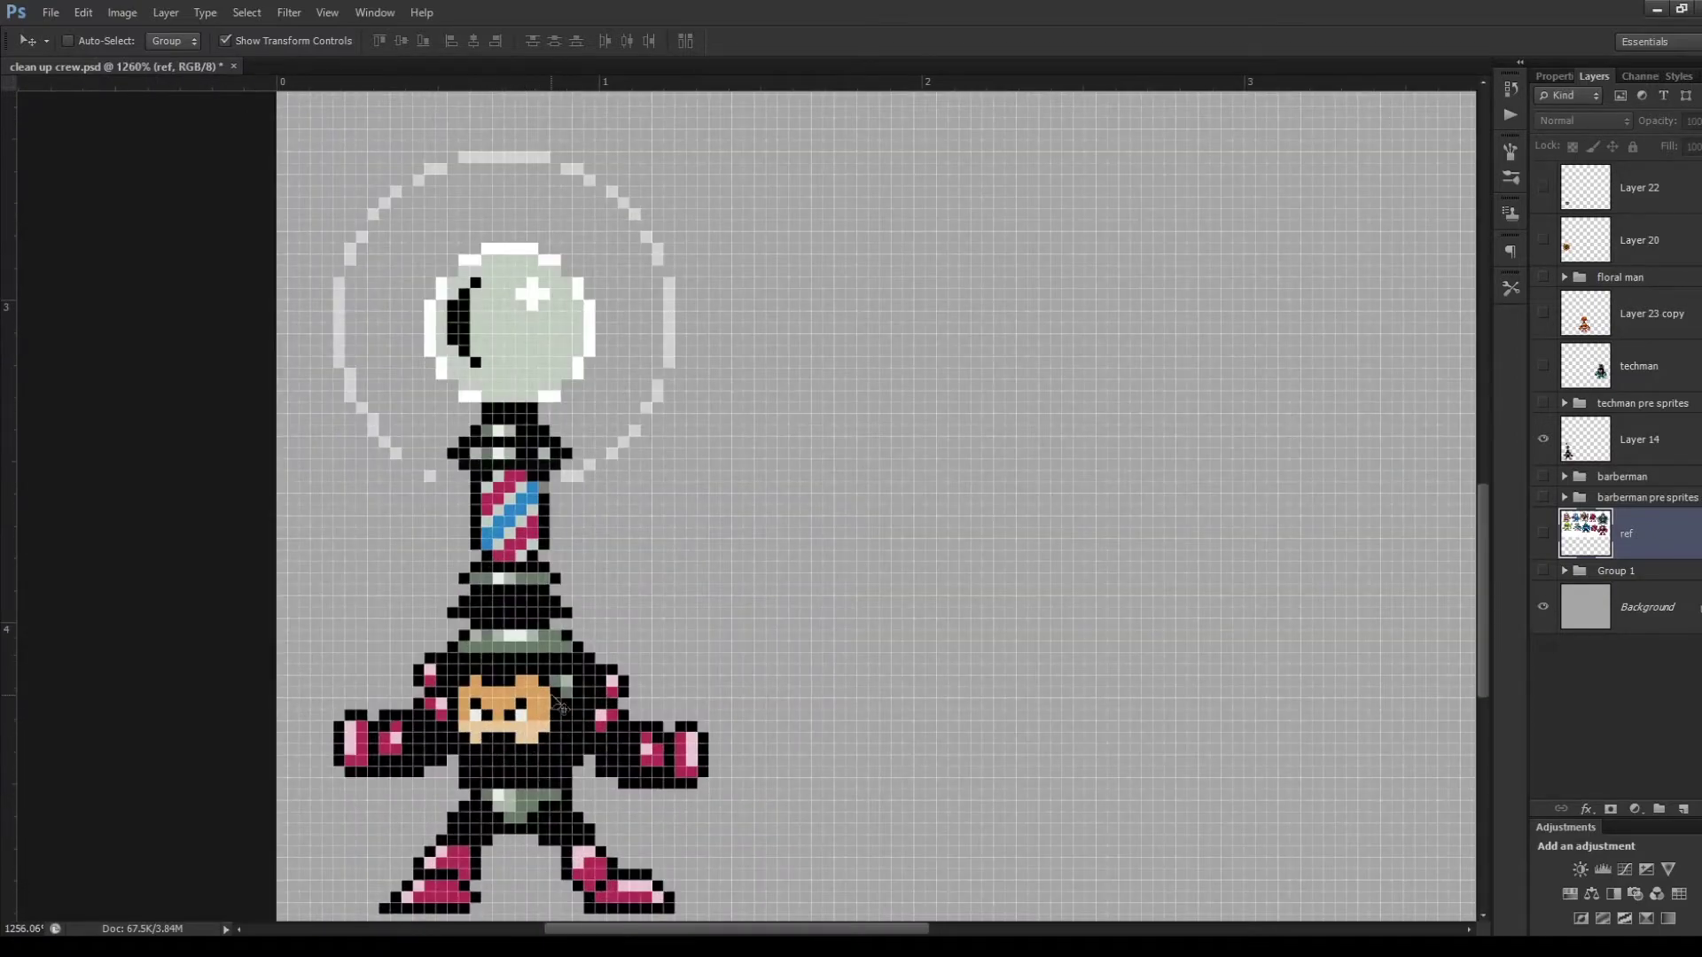
Examine the Layer 14 barberman's face, barber pole, glass globe and the ring drawn around the globe.
scroll(523, 772, down, 1)
scroll(441, 777, up, 2)
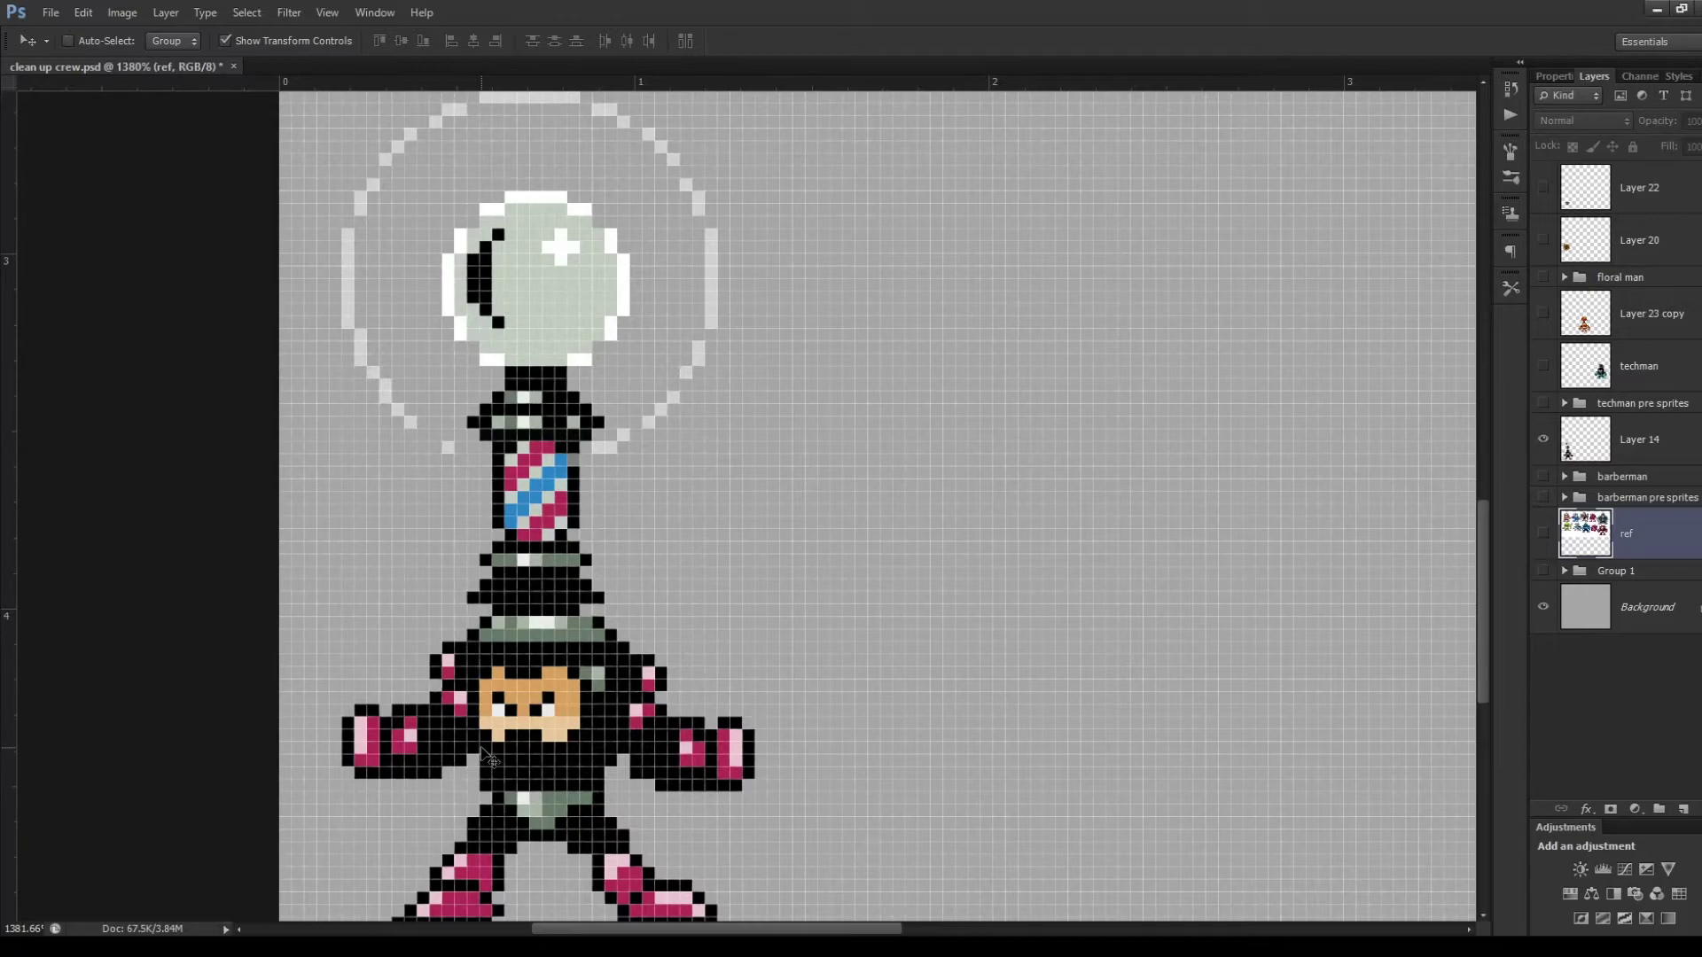
scroll(450, 577, down, 1)
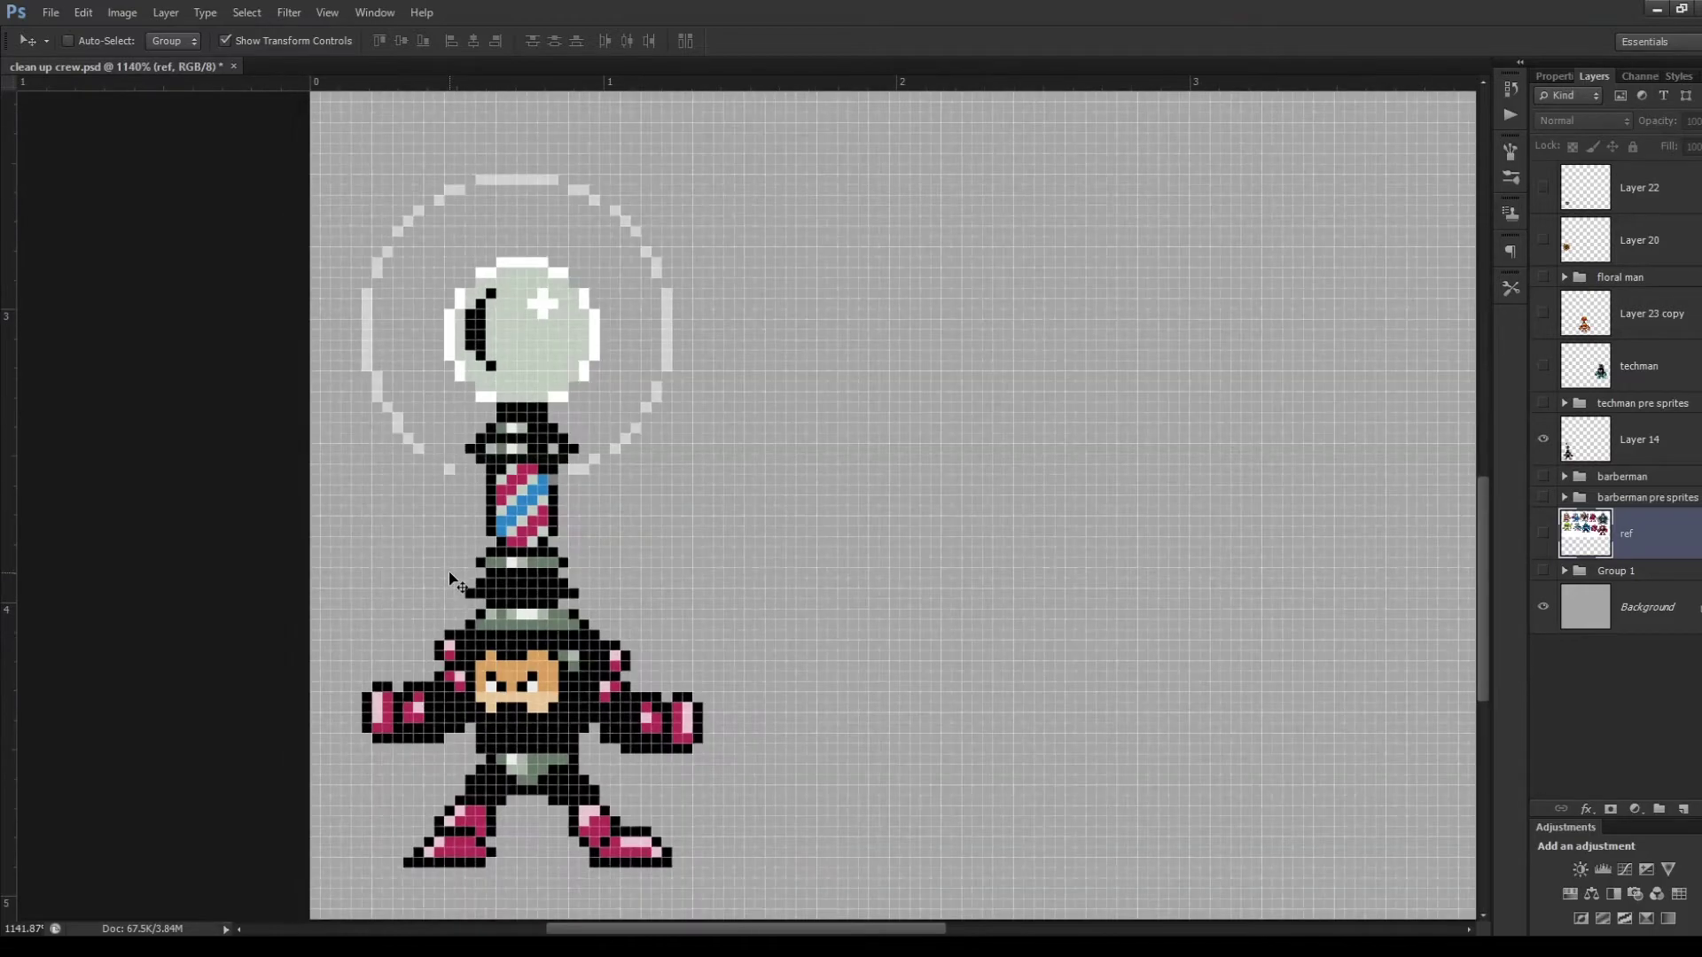
scroll(627, 235, down, 2)
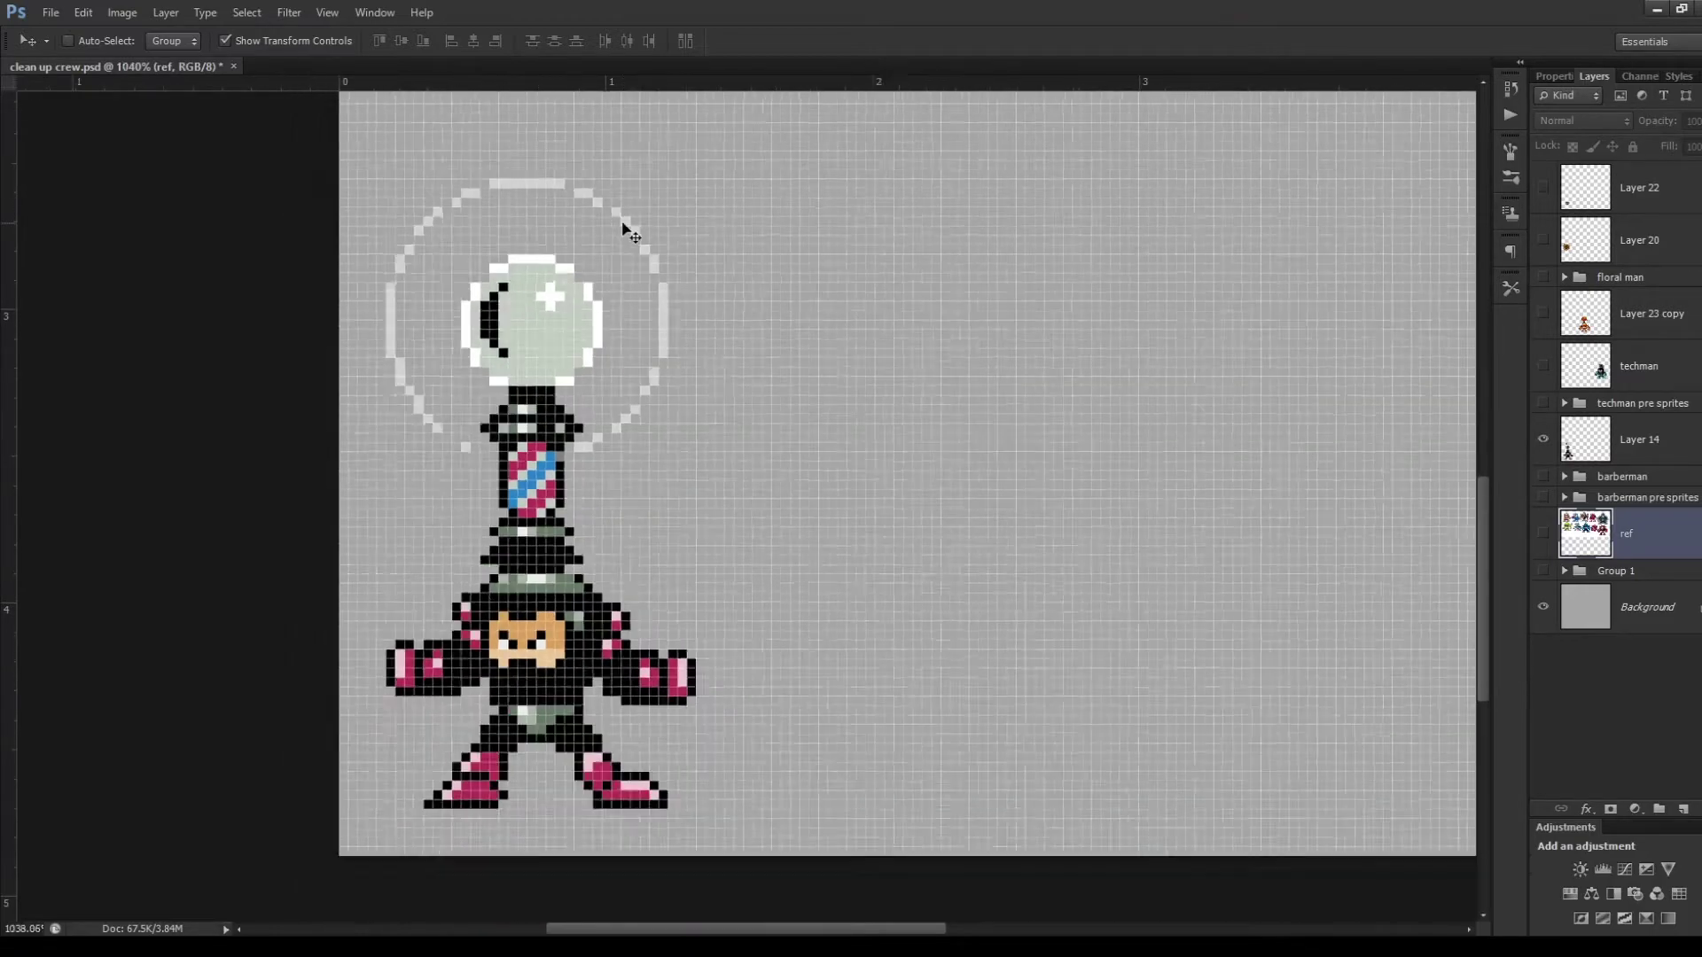
scroll(570, 235, up, 3)
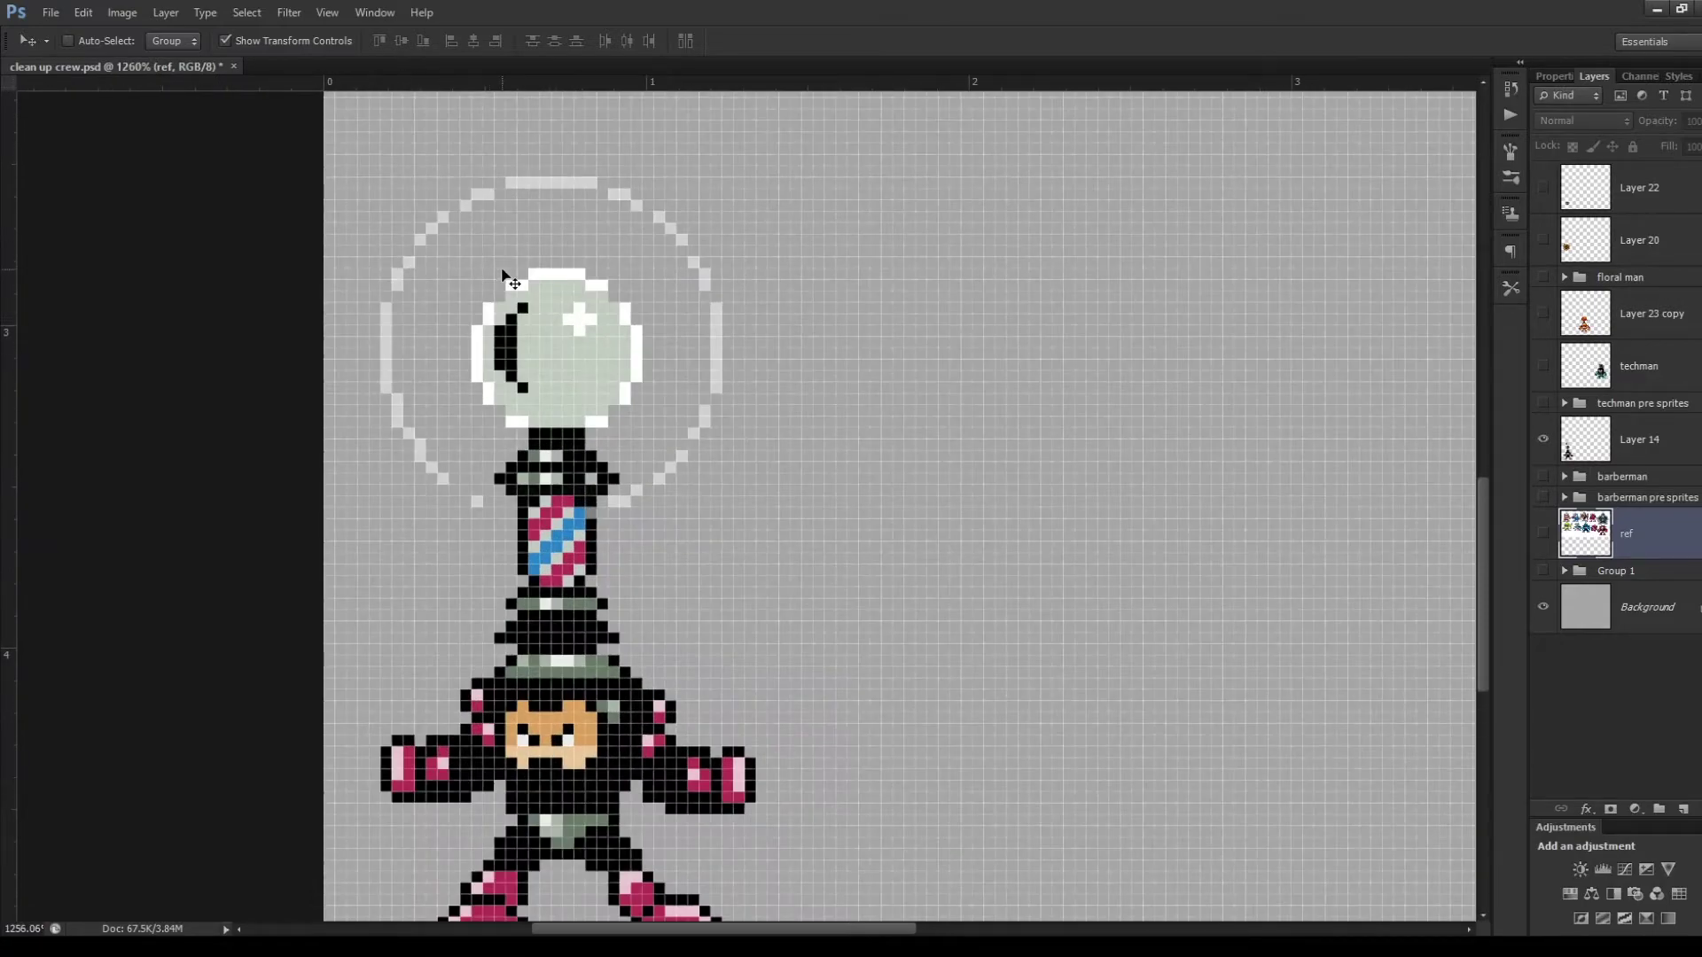
scroll(502, 275, down, 2)
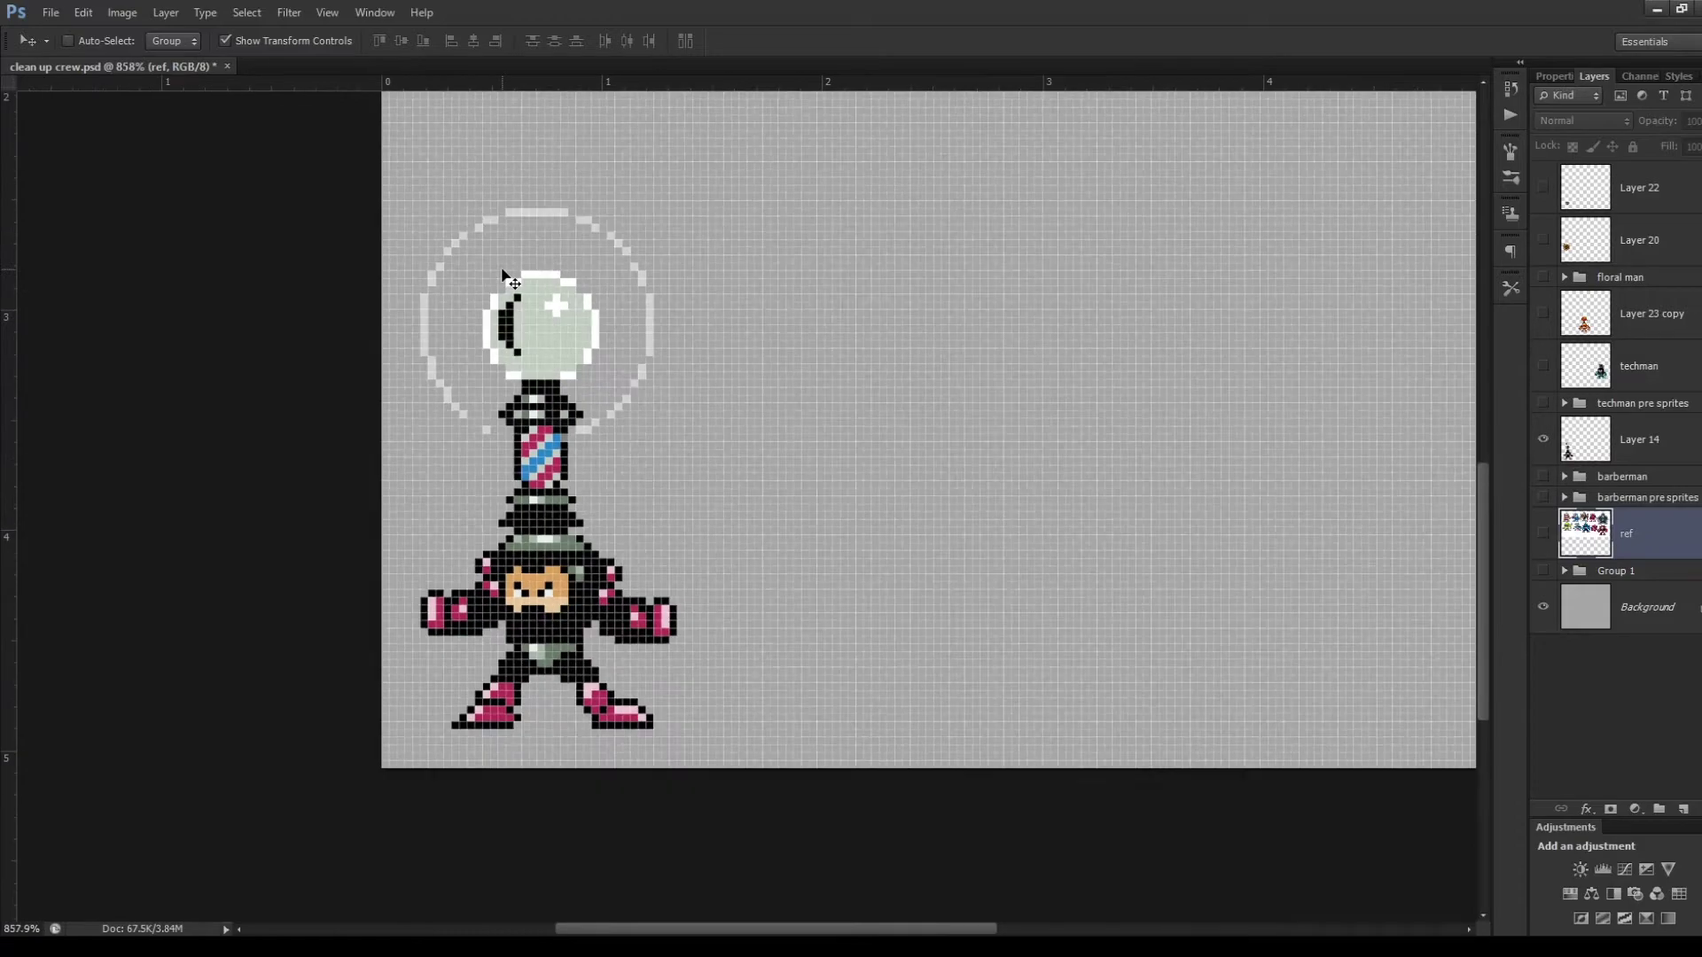
Examine the Layer 14 barberman's belt, arms and boots up close, and judge the whole sprite at smaller zoom levels.
scroll(455, 611, up, 2)
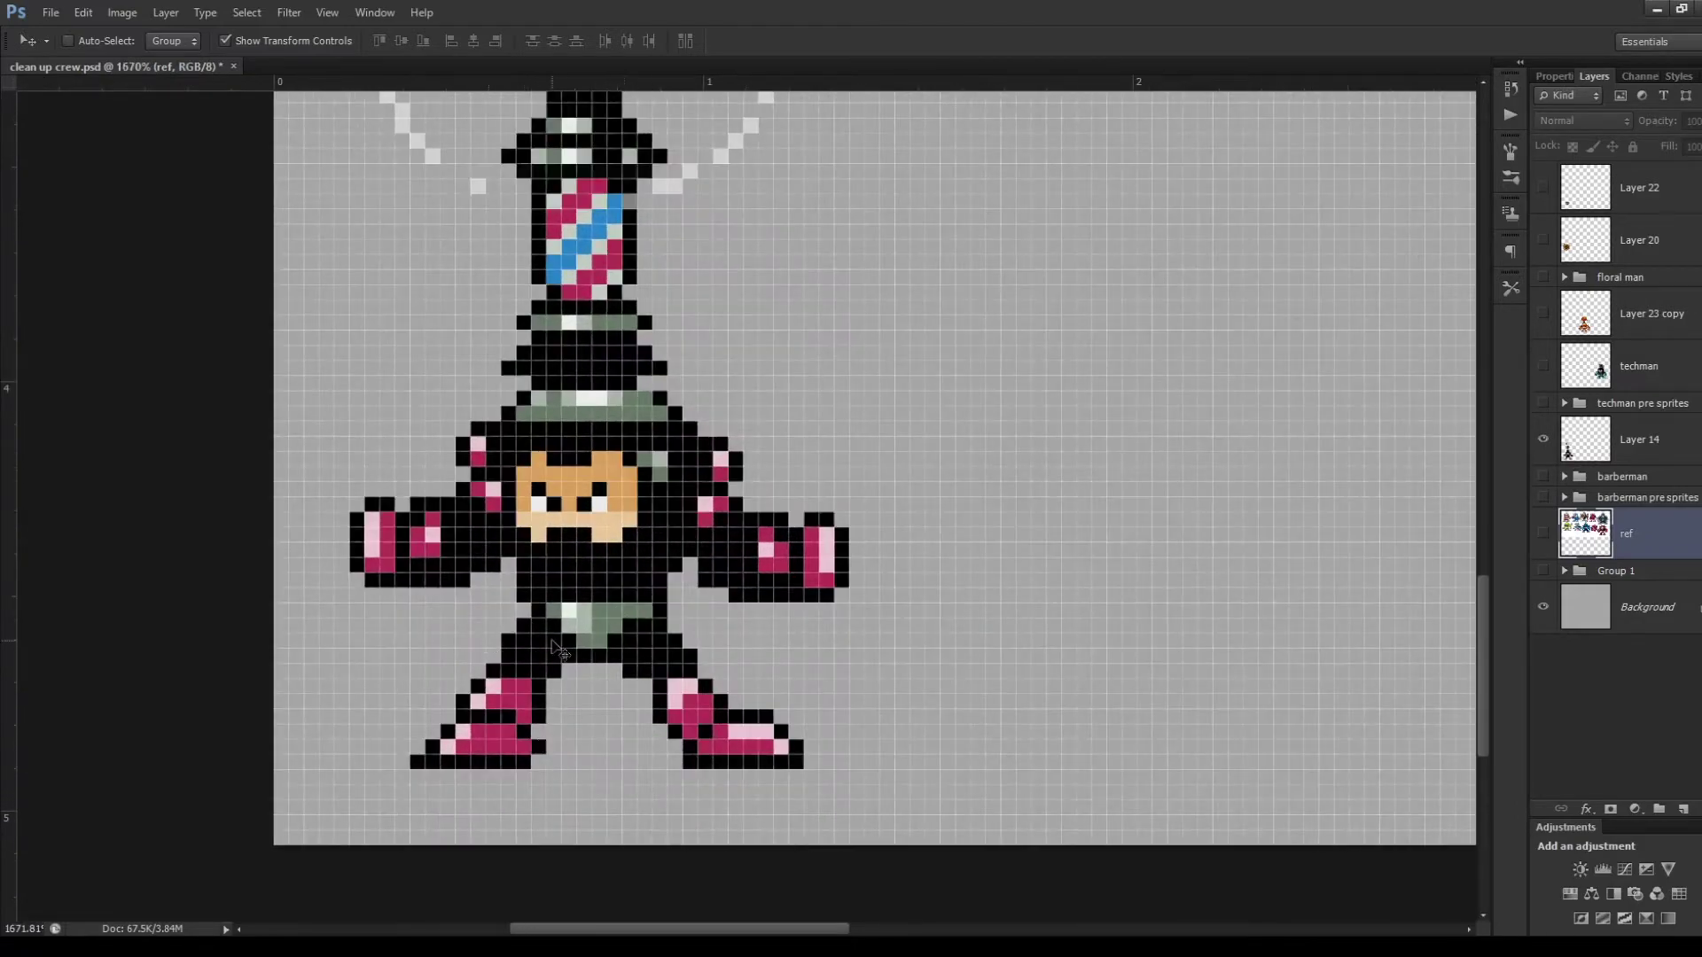
scroll(608, 611, up, 2)
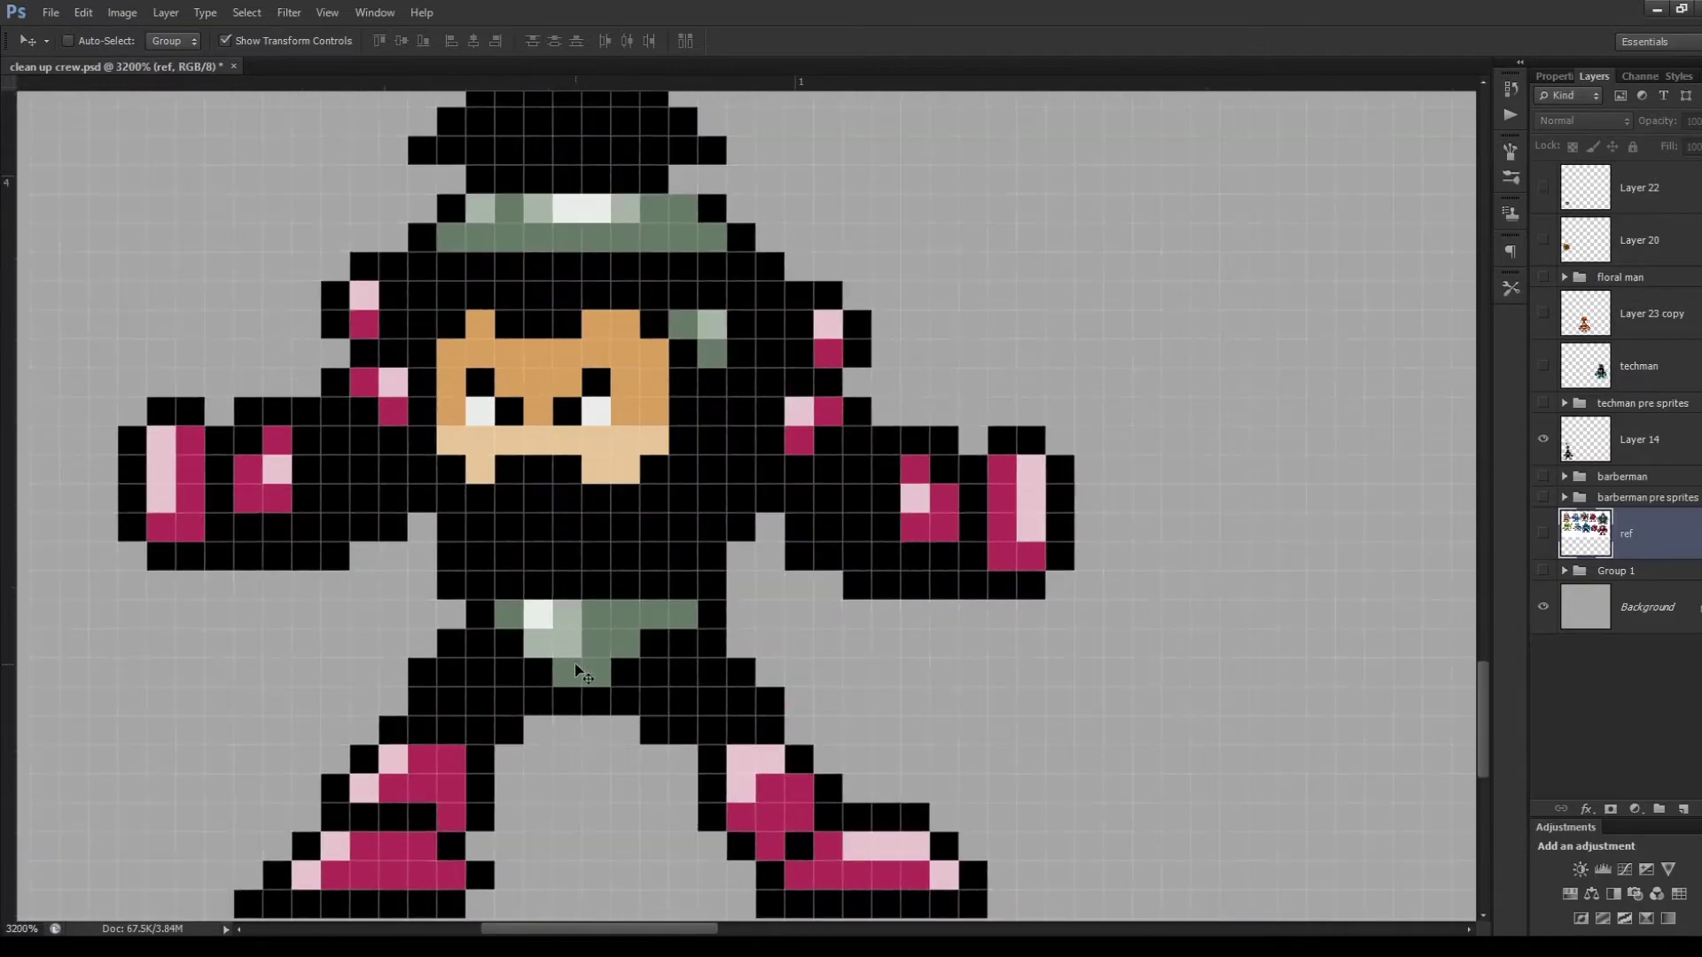
scroll(625, 674, down, 6)
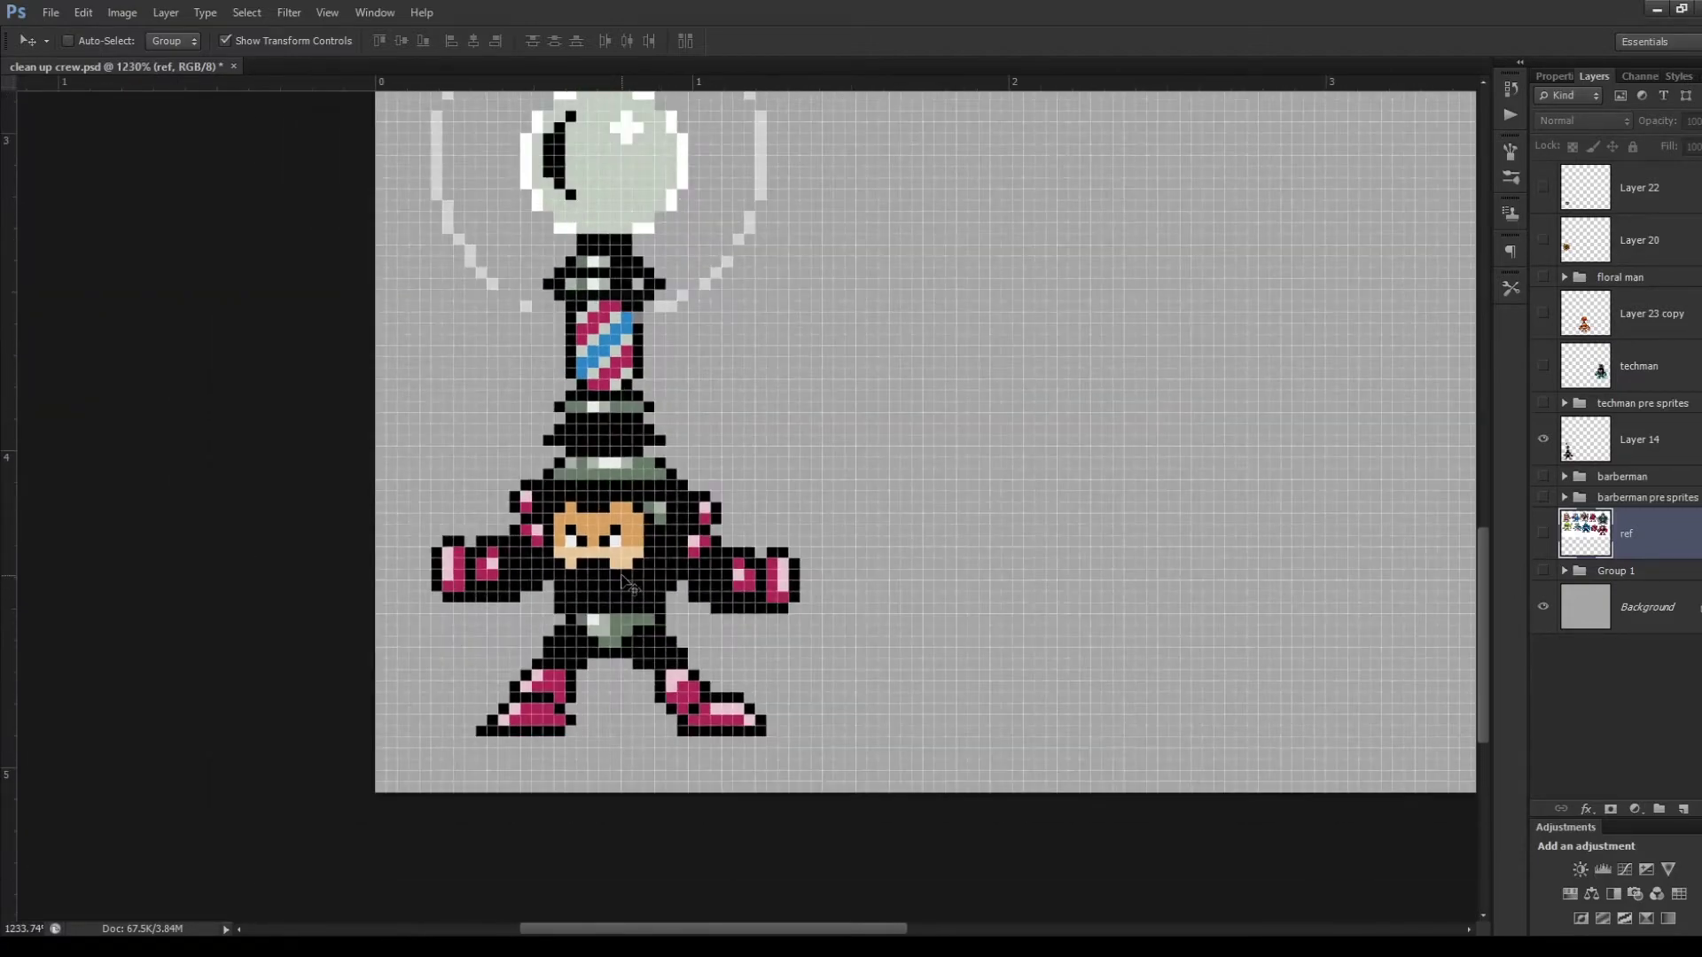
scroll(612, 607, up, 2)
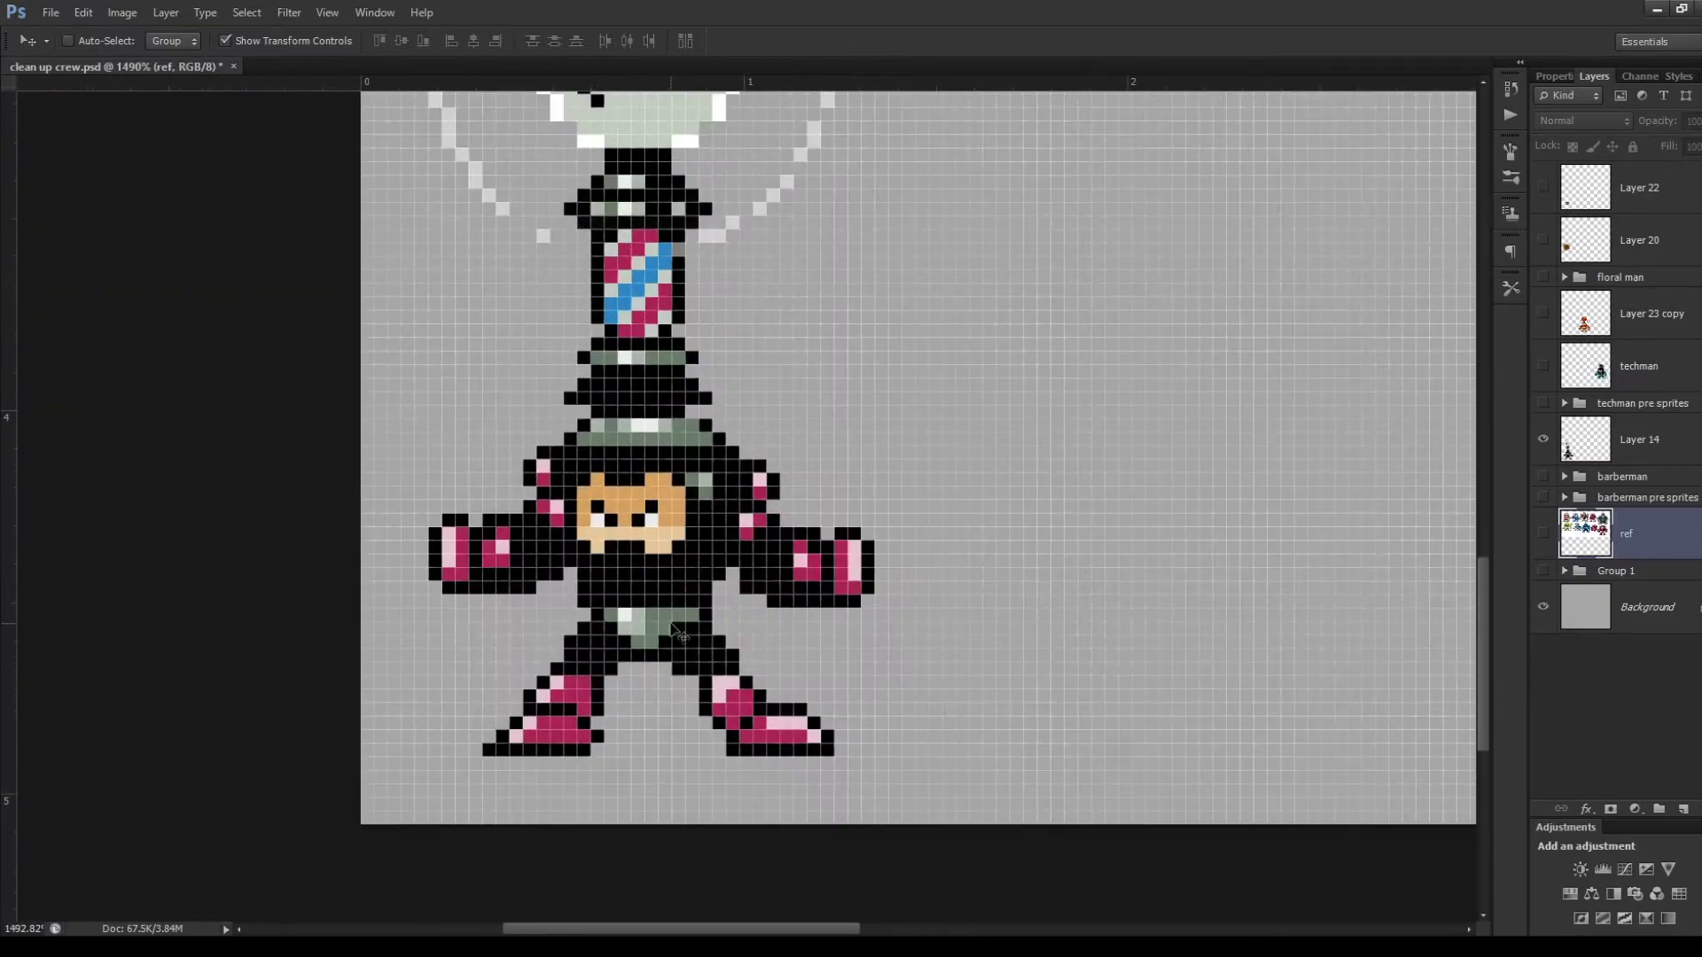
scroll(683, 610, down, 5)
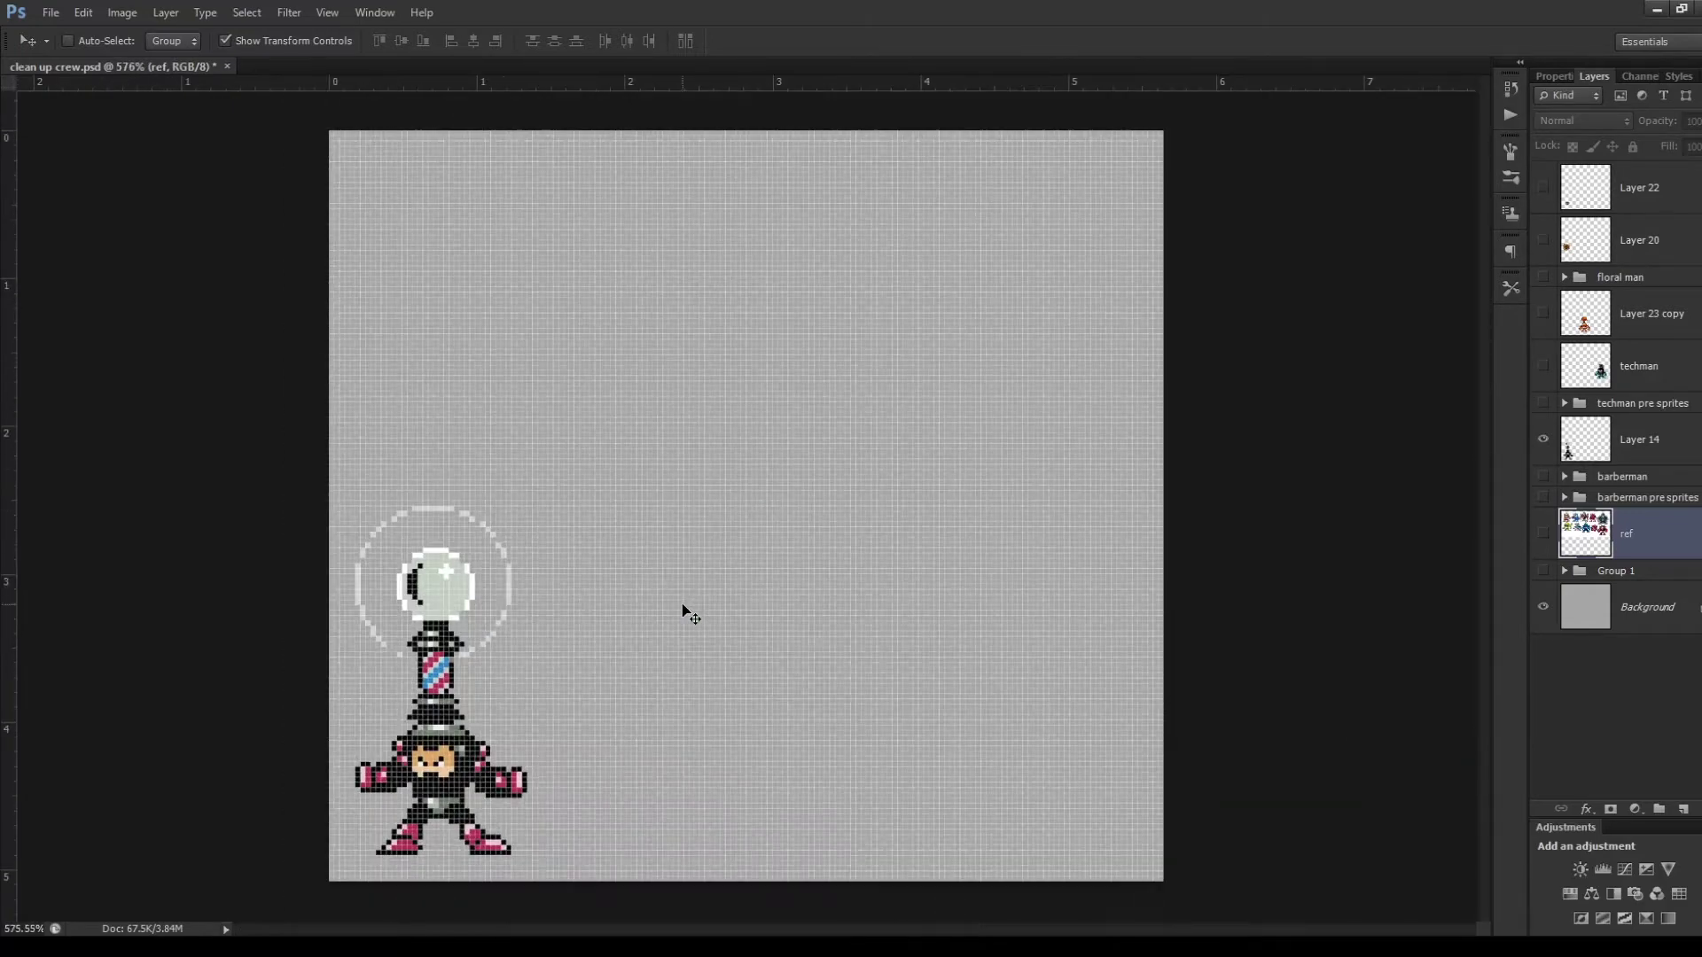
scroll(426, 798, up, 3)
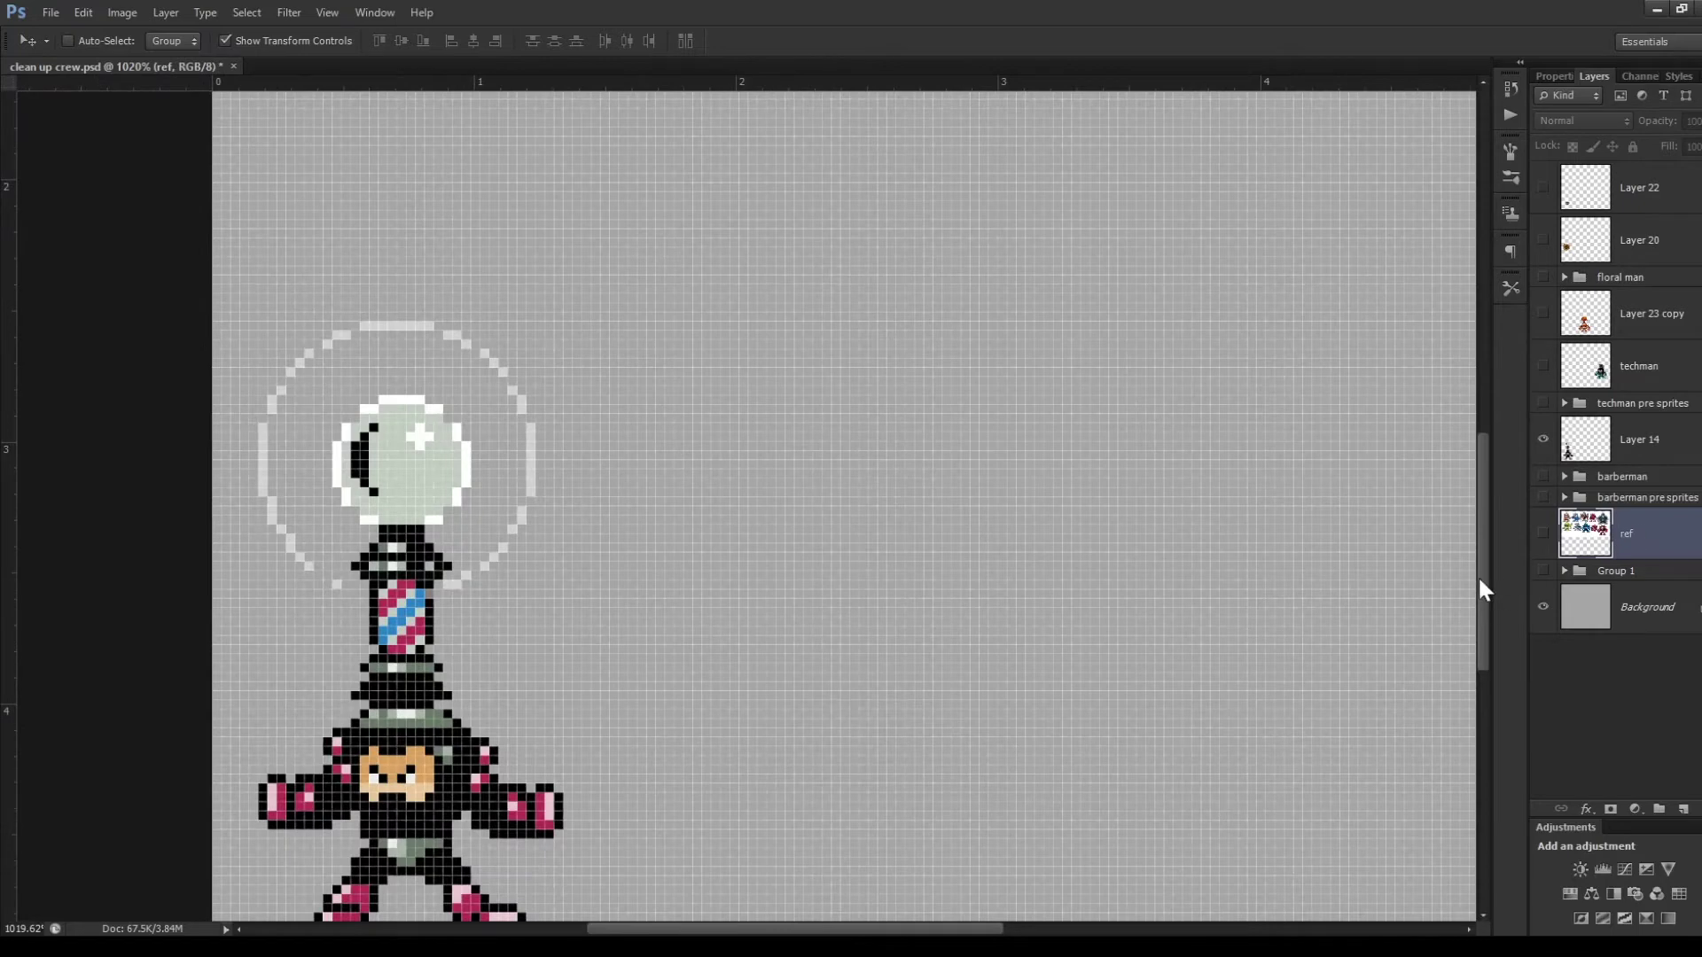
scroll(1037, 656, down, 1)
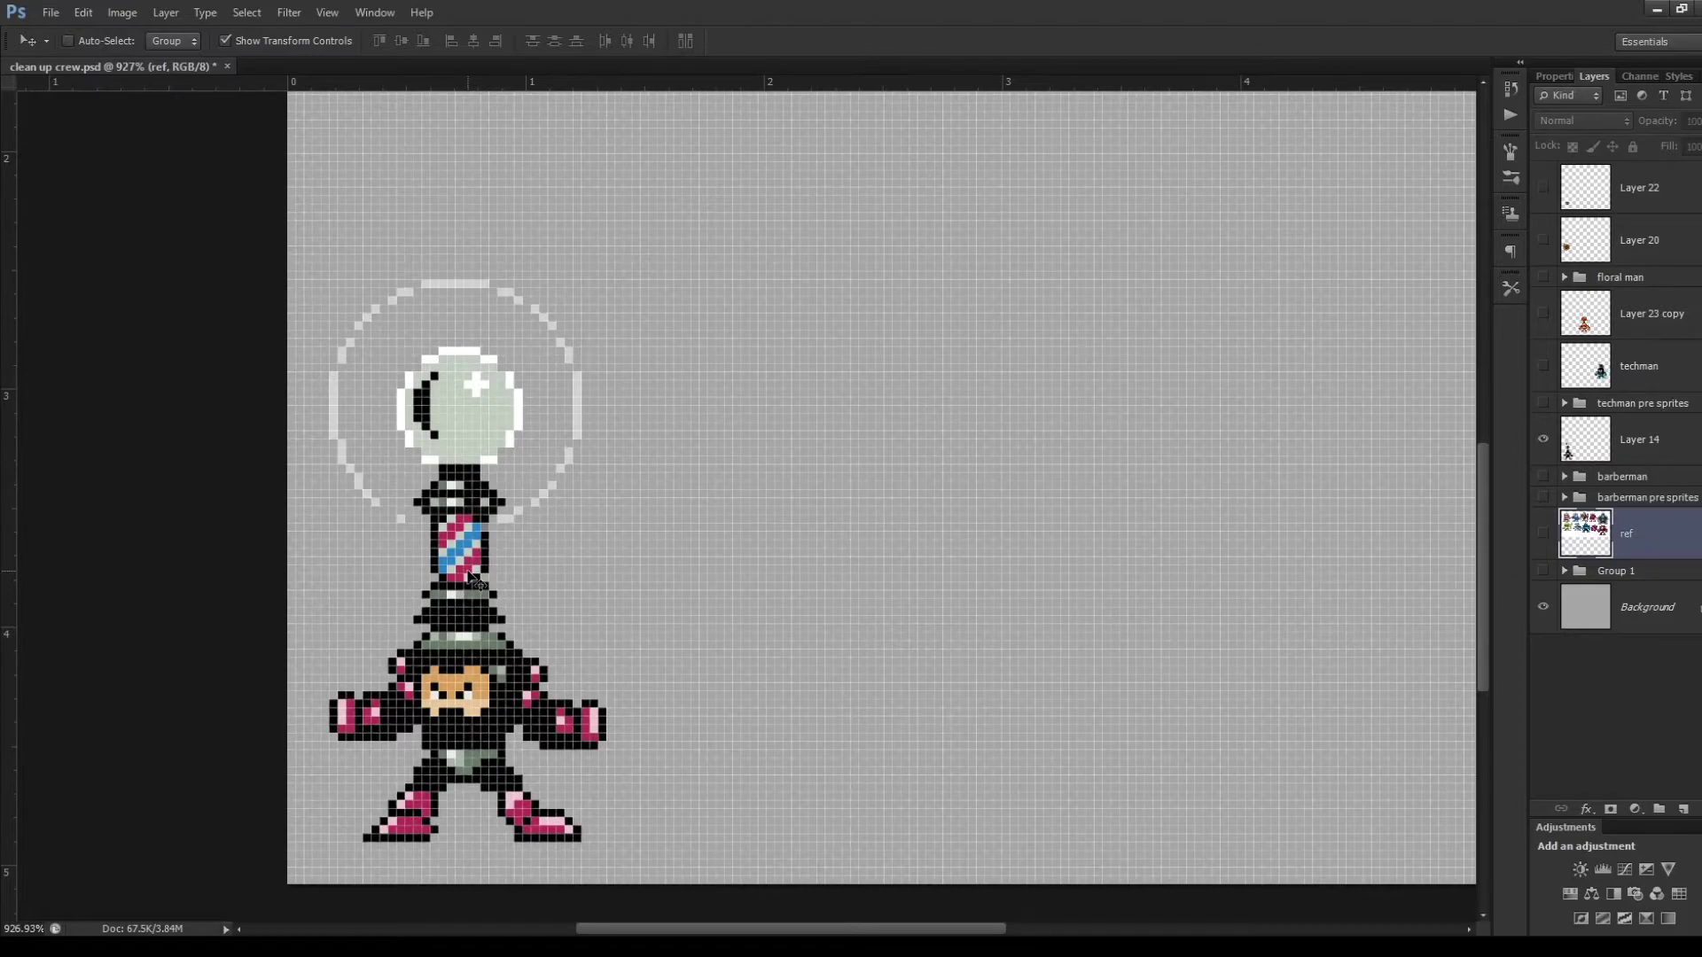
scroll(476, 582, down, 5)
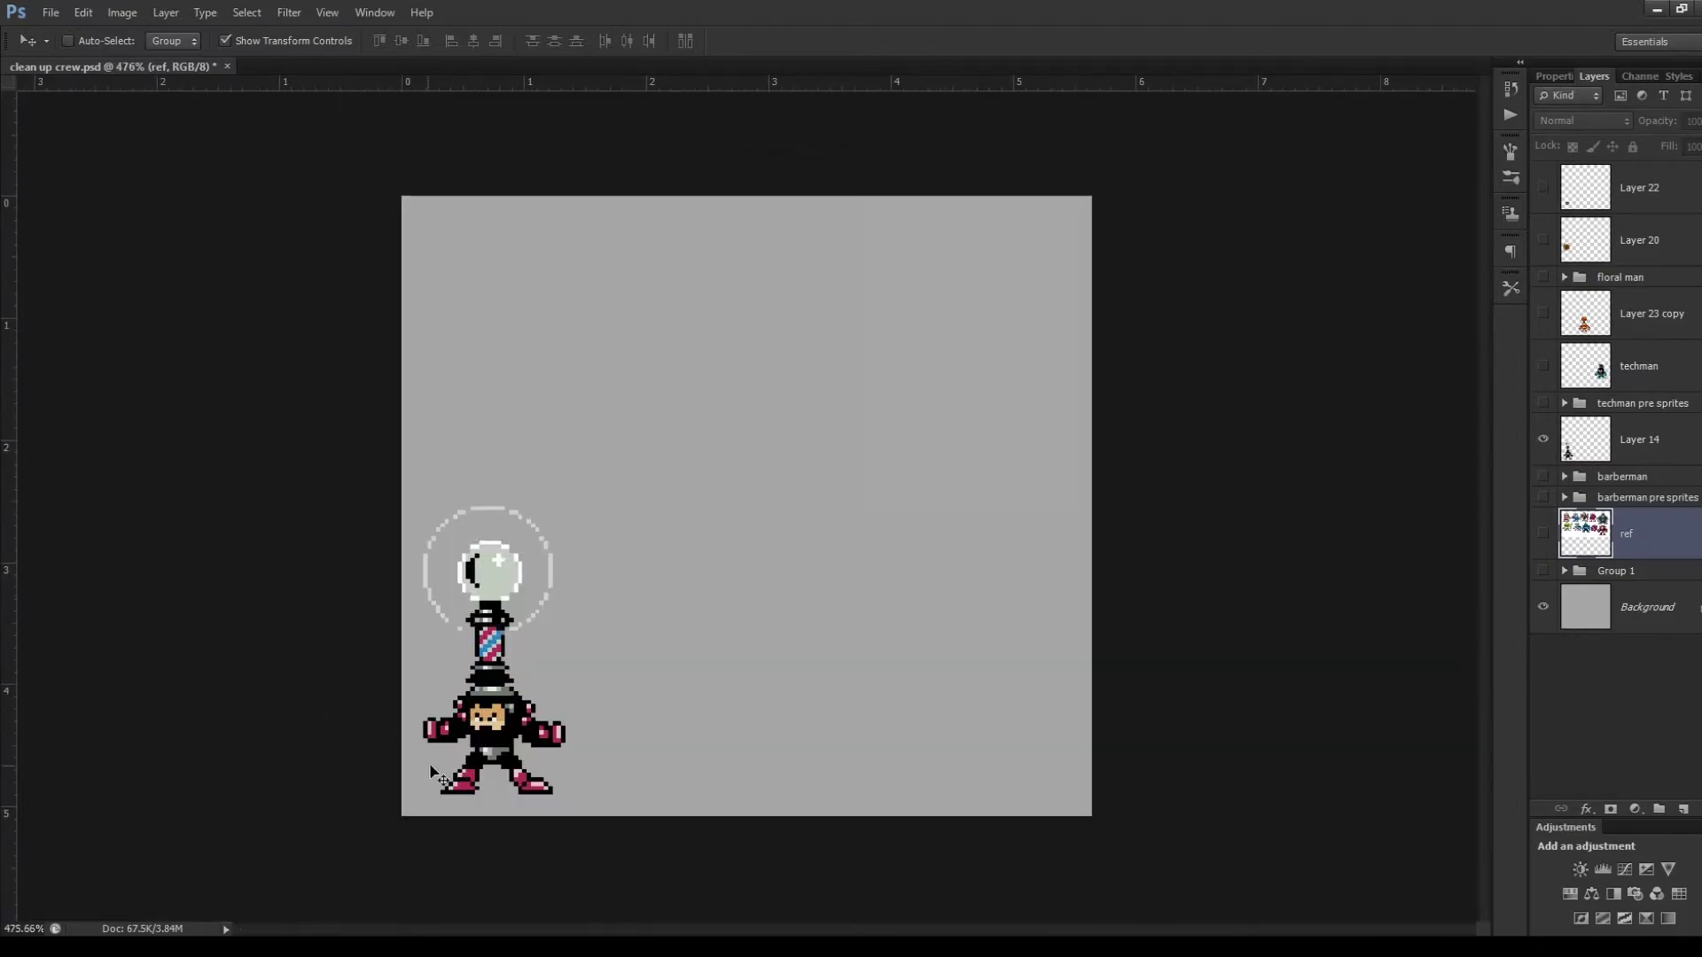
scroll(432, 773, up, 2)
scroll(363, 866, up, 1)
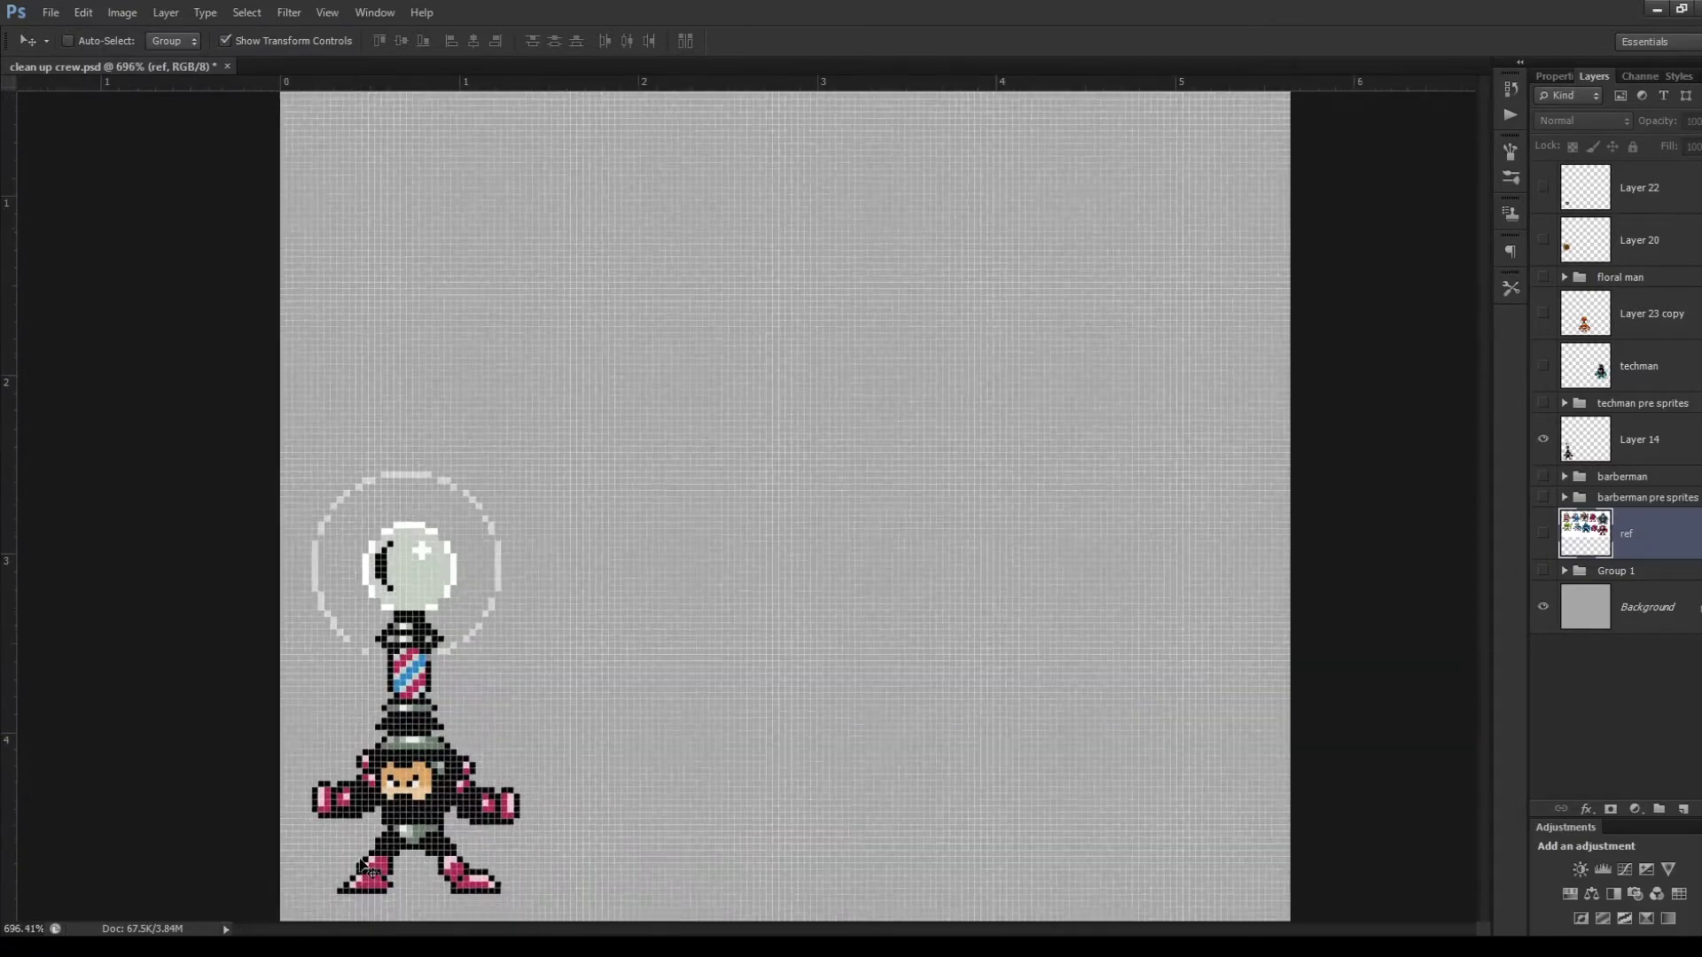
scroll(363, 865, up, 1)
Hide Layer 14 and show the techman pre sprites group.
drag(1481, 550, 1483, 593)
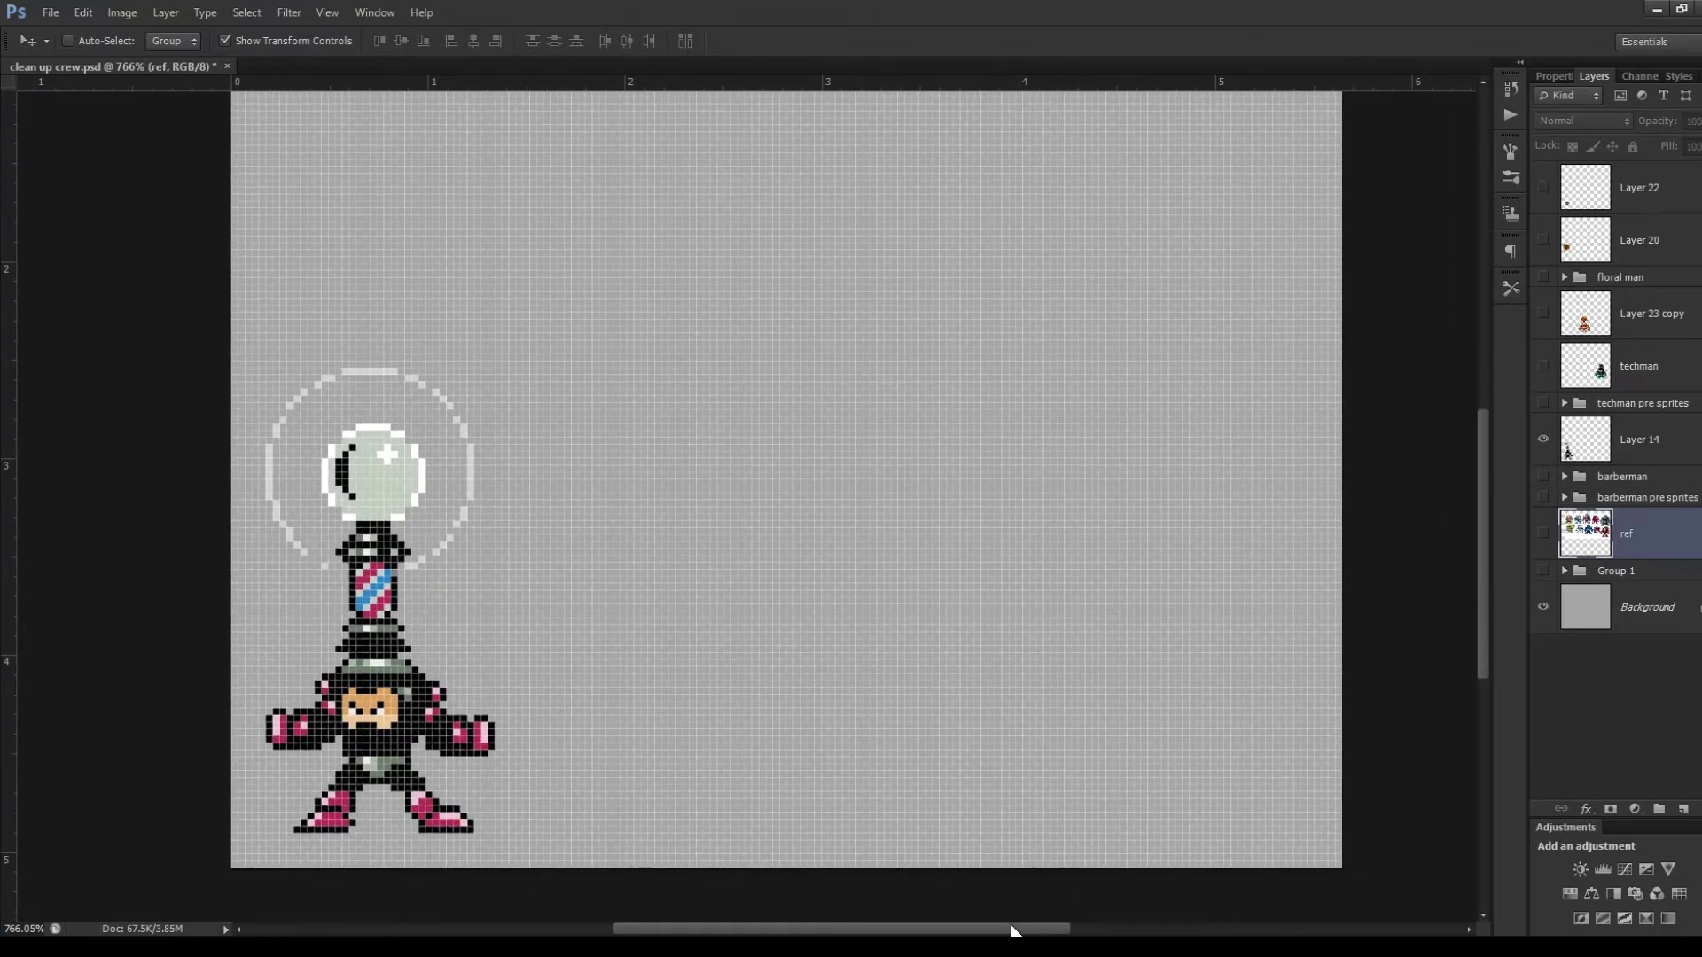
drag(1014, 931, 996, 929)
drag(1487, 653, 1471, 644)
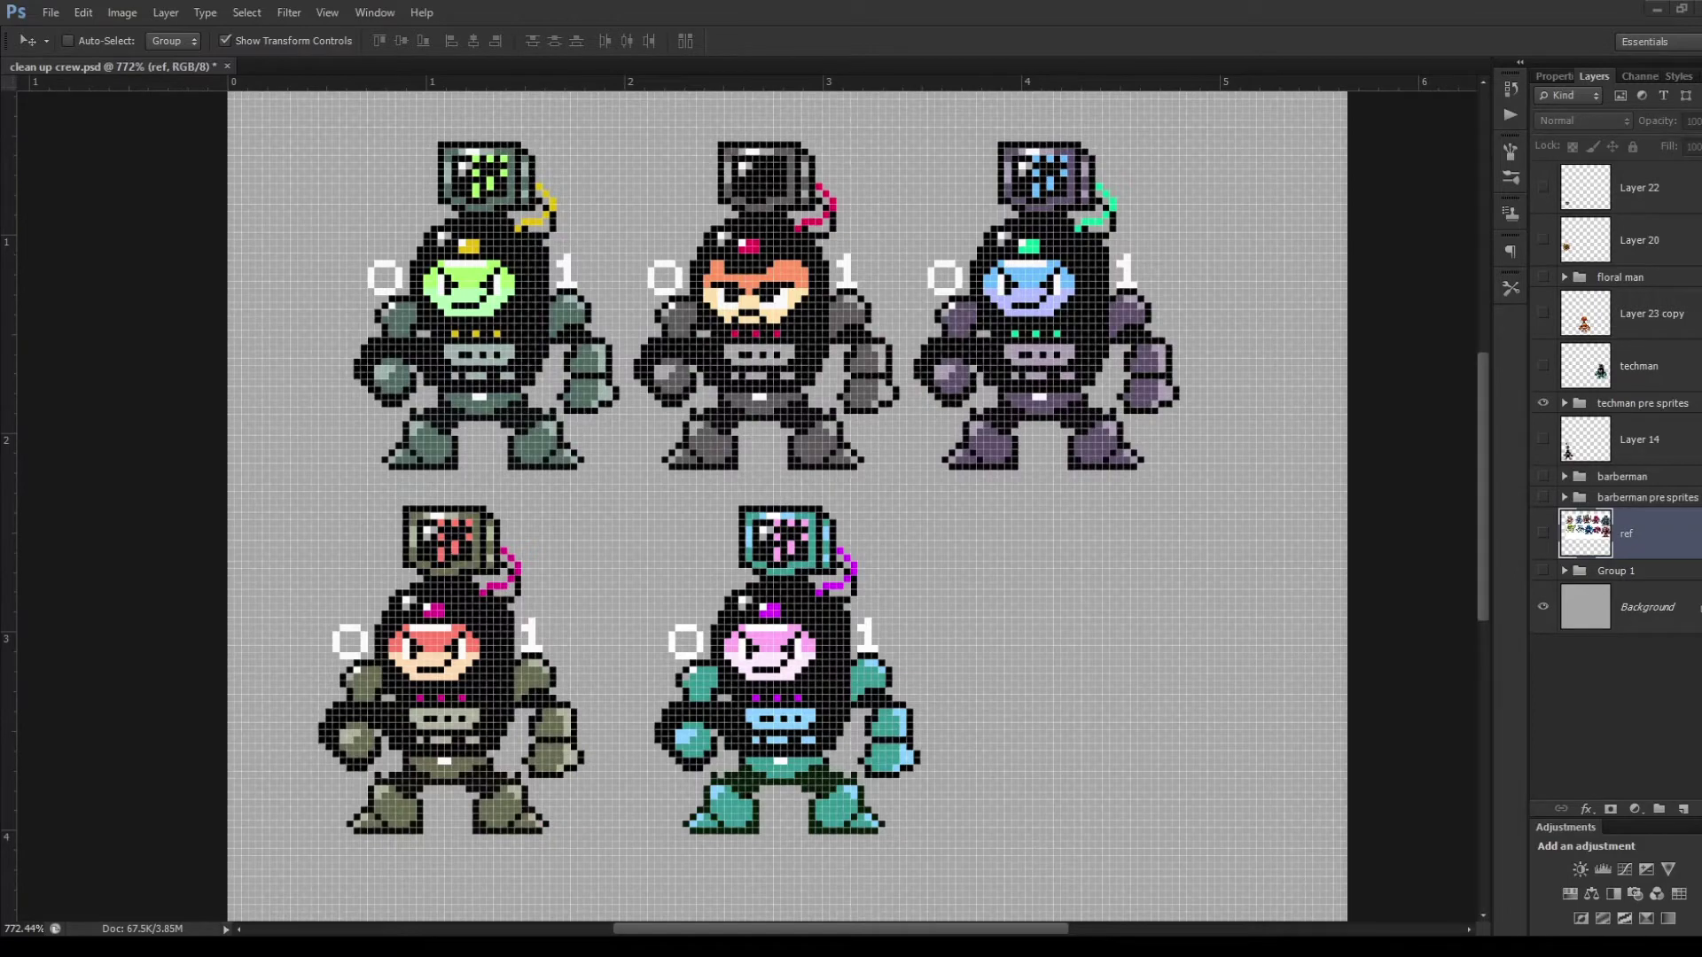
Examine the five techman color variants, focusing on the green-faced version's monitor, cable, face and body details.
scroll(1360, 265, down, 3)
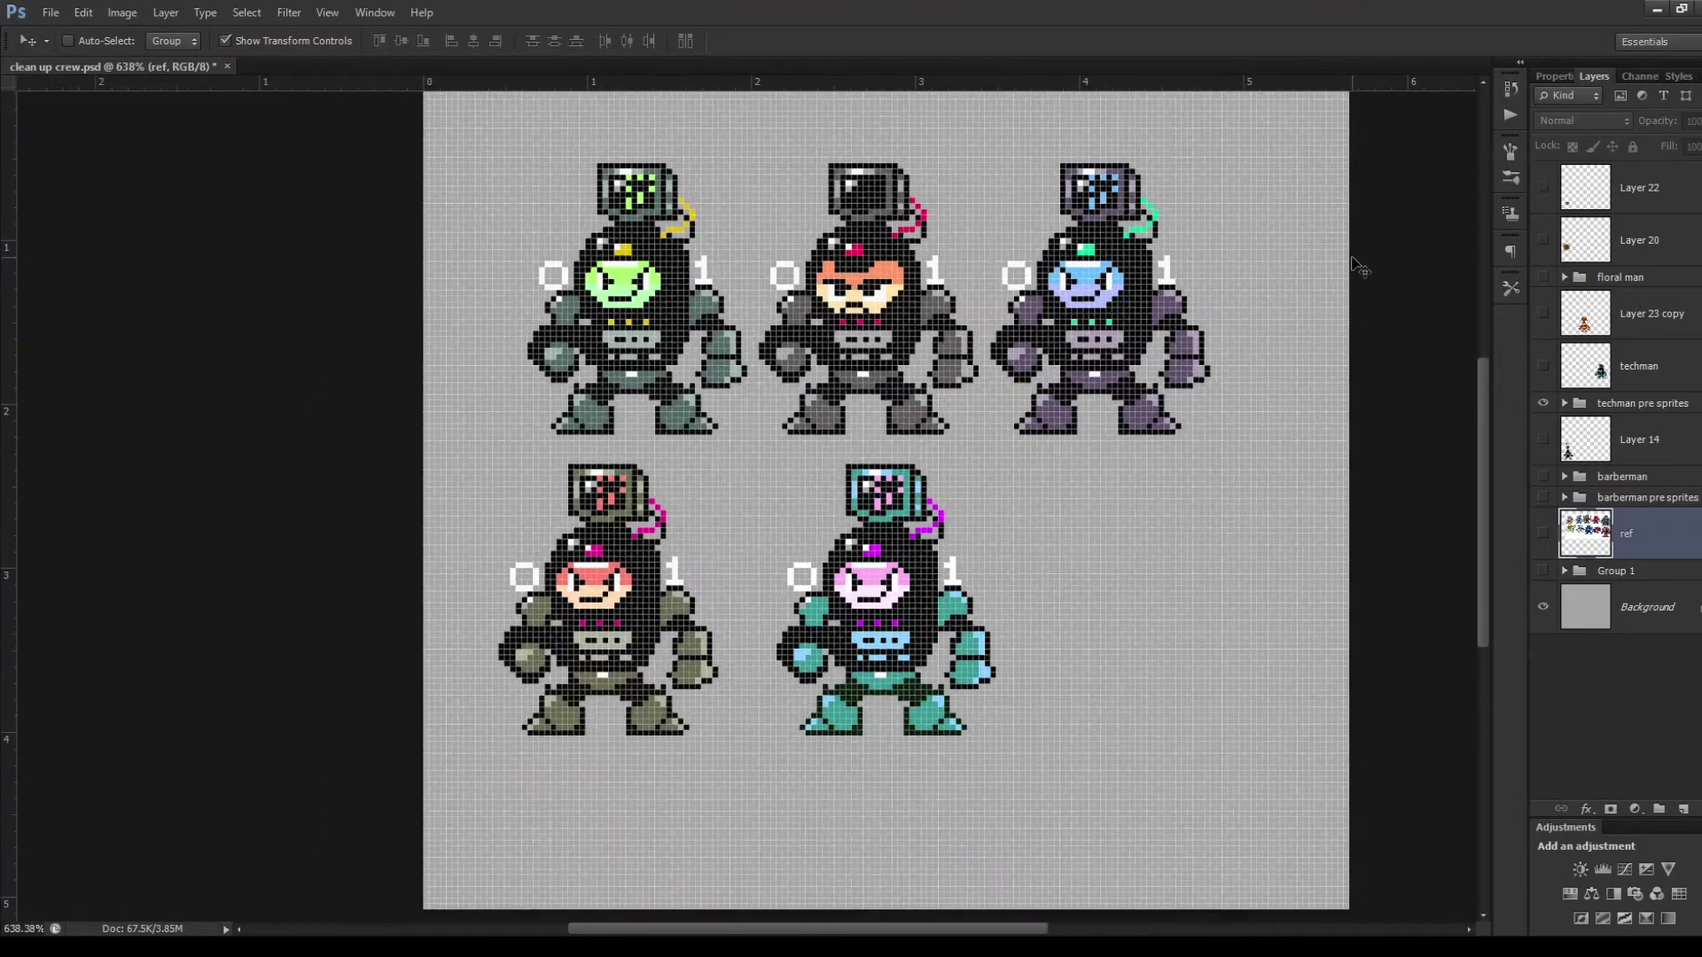
scroll(780, 434, up, 2)
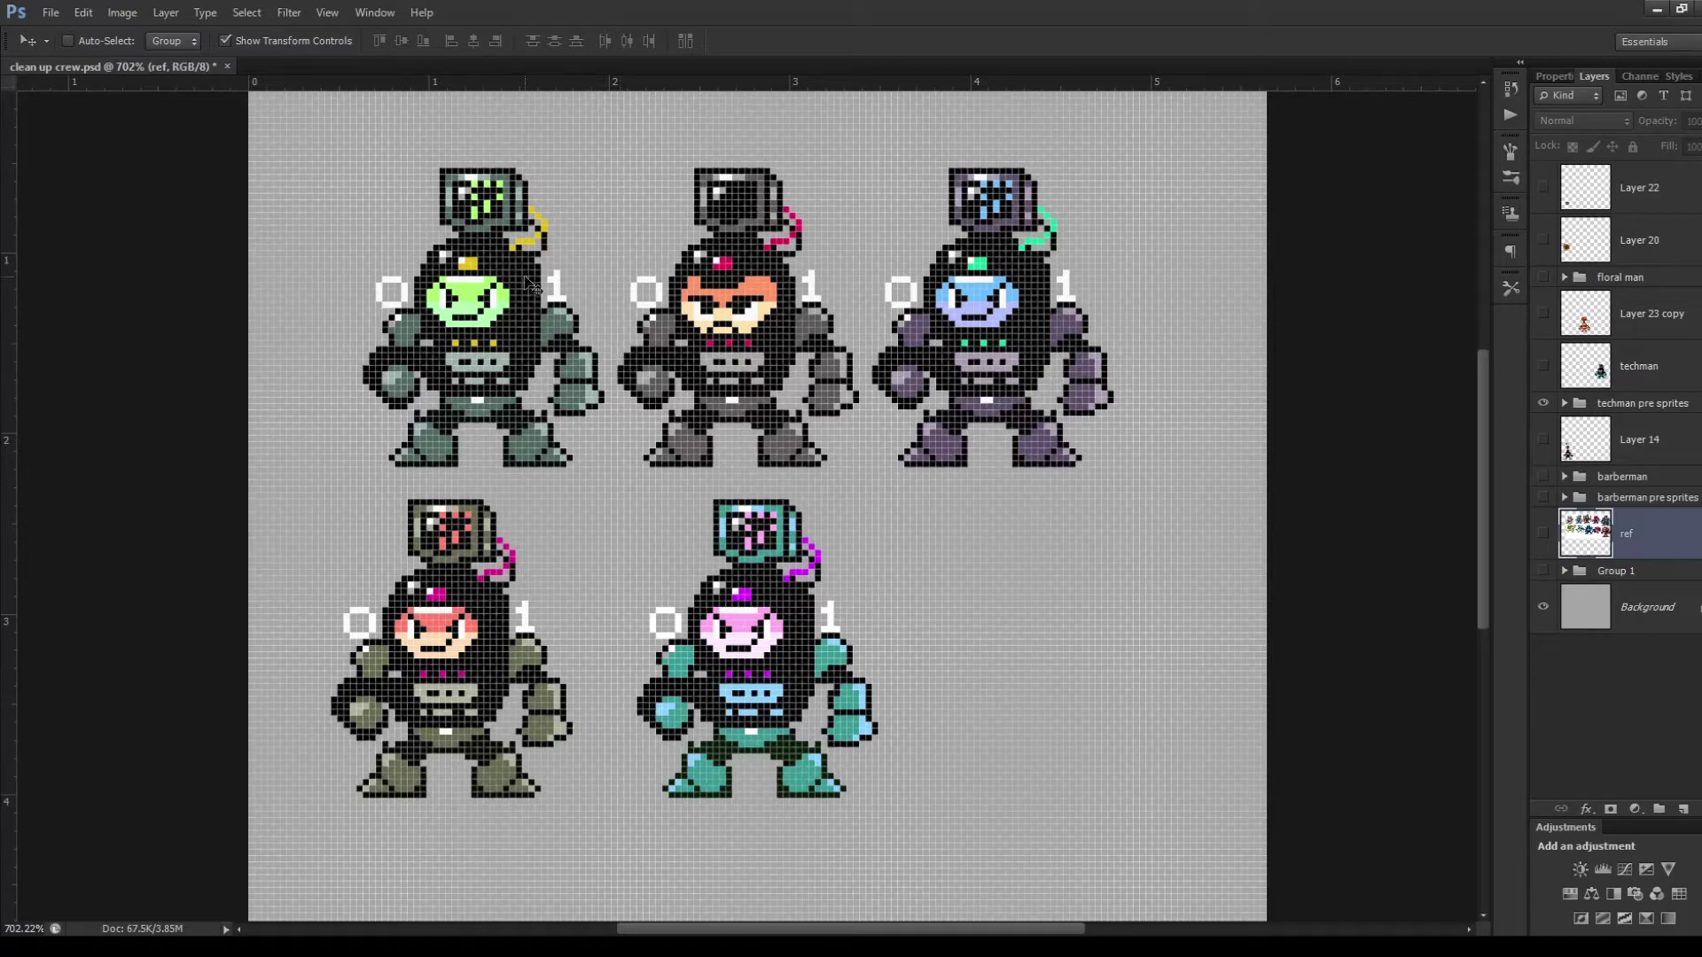
scroll(483, 188, up, 2)
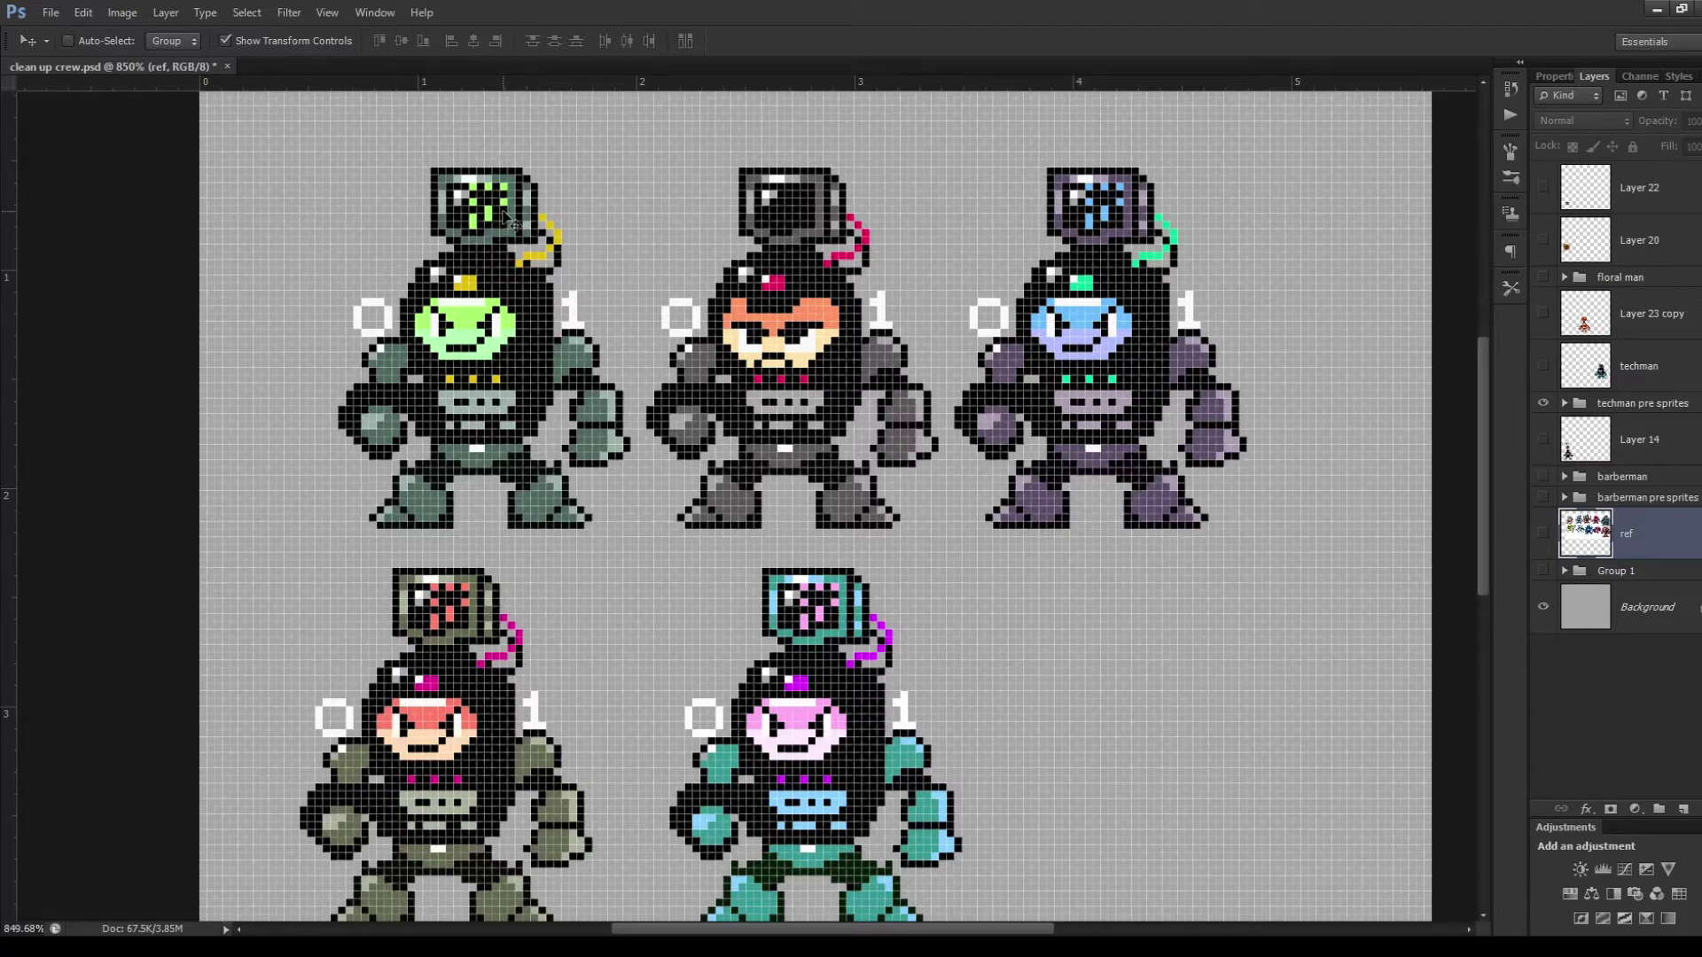
scroll(837, 283, down, 2)
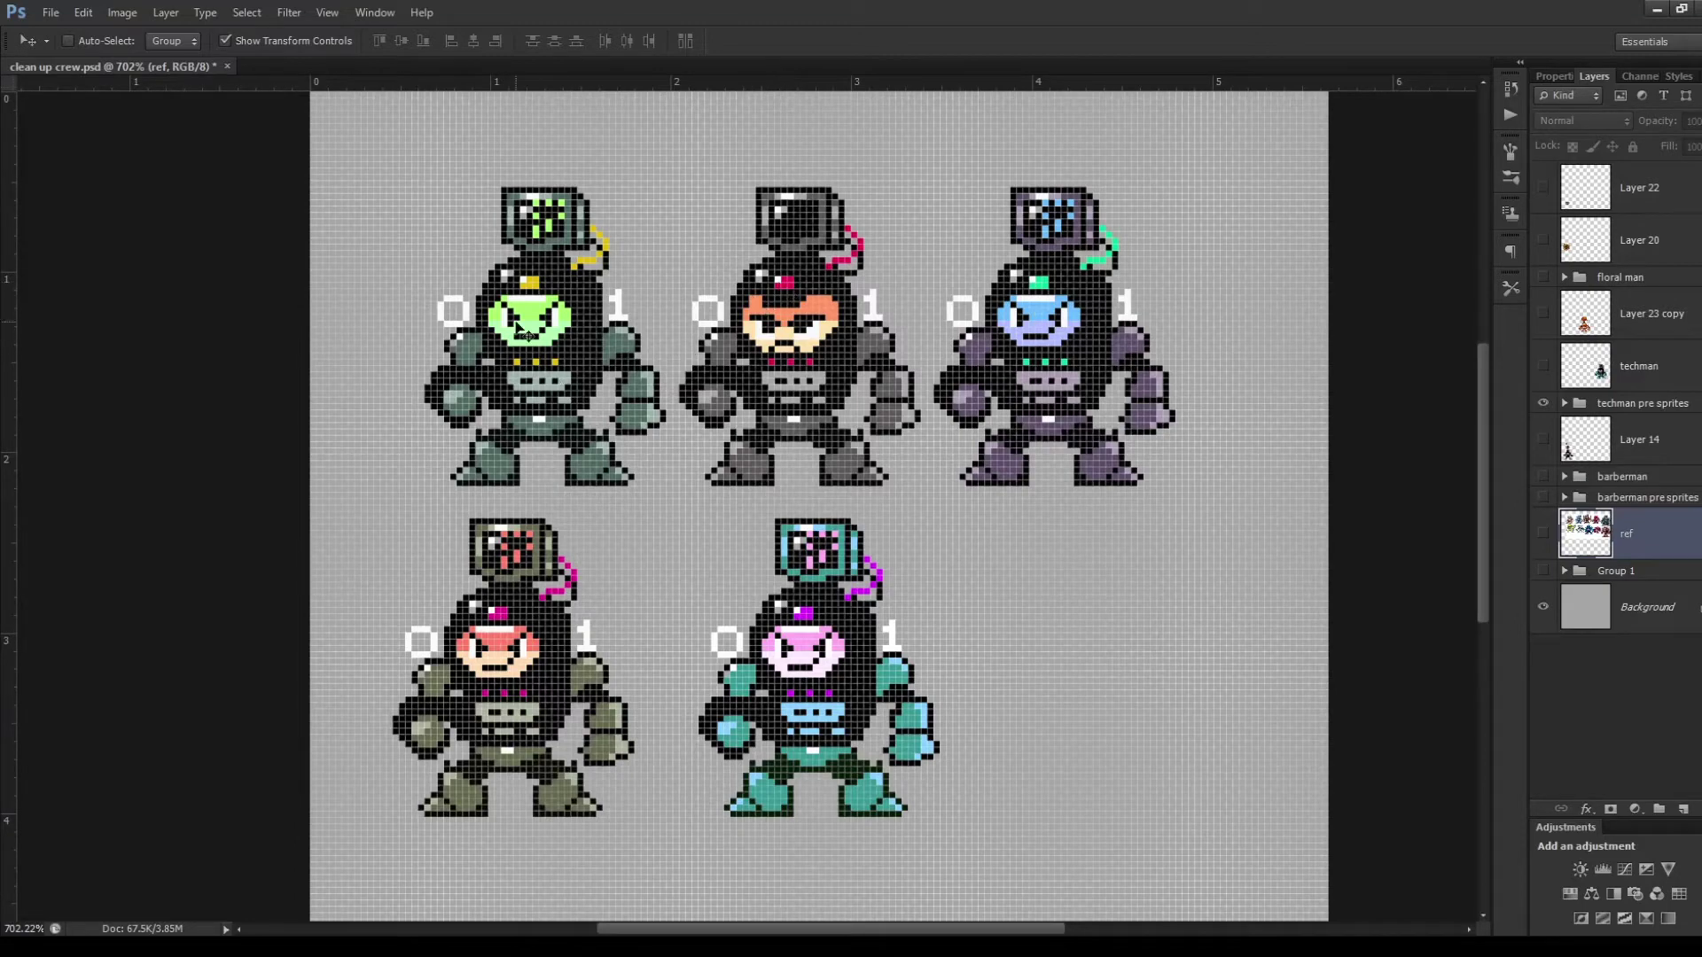
scroll(485, 257, up, 3)
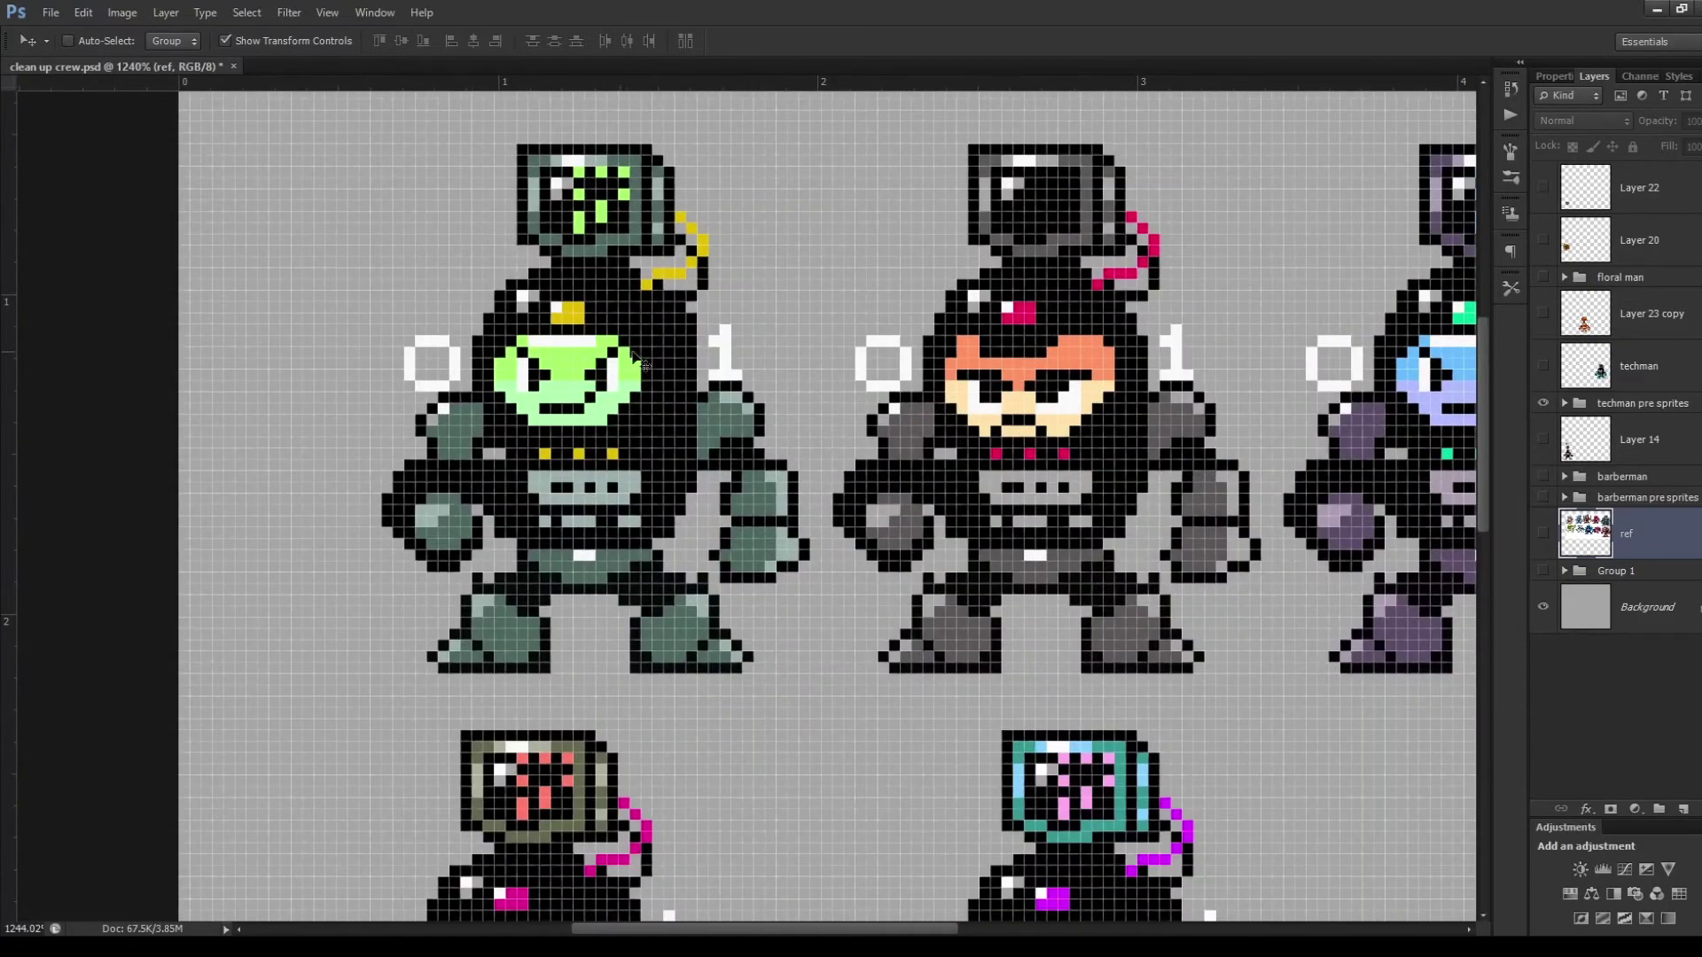
scroll(689, 460, down, 2)
scroll(774, 423, up, 3)
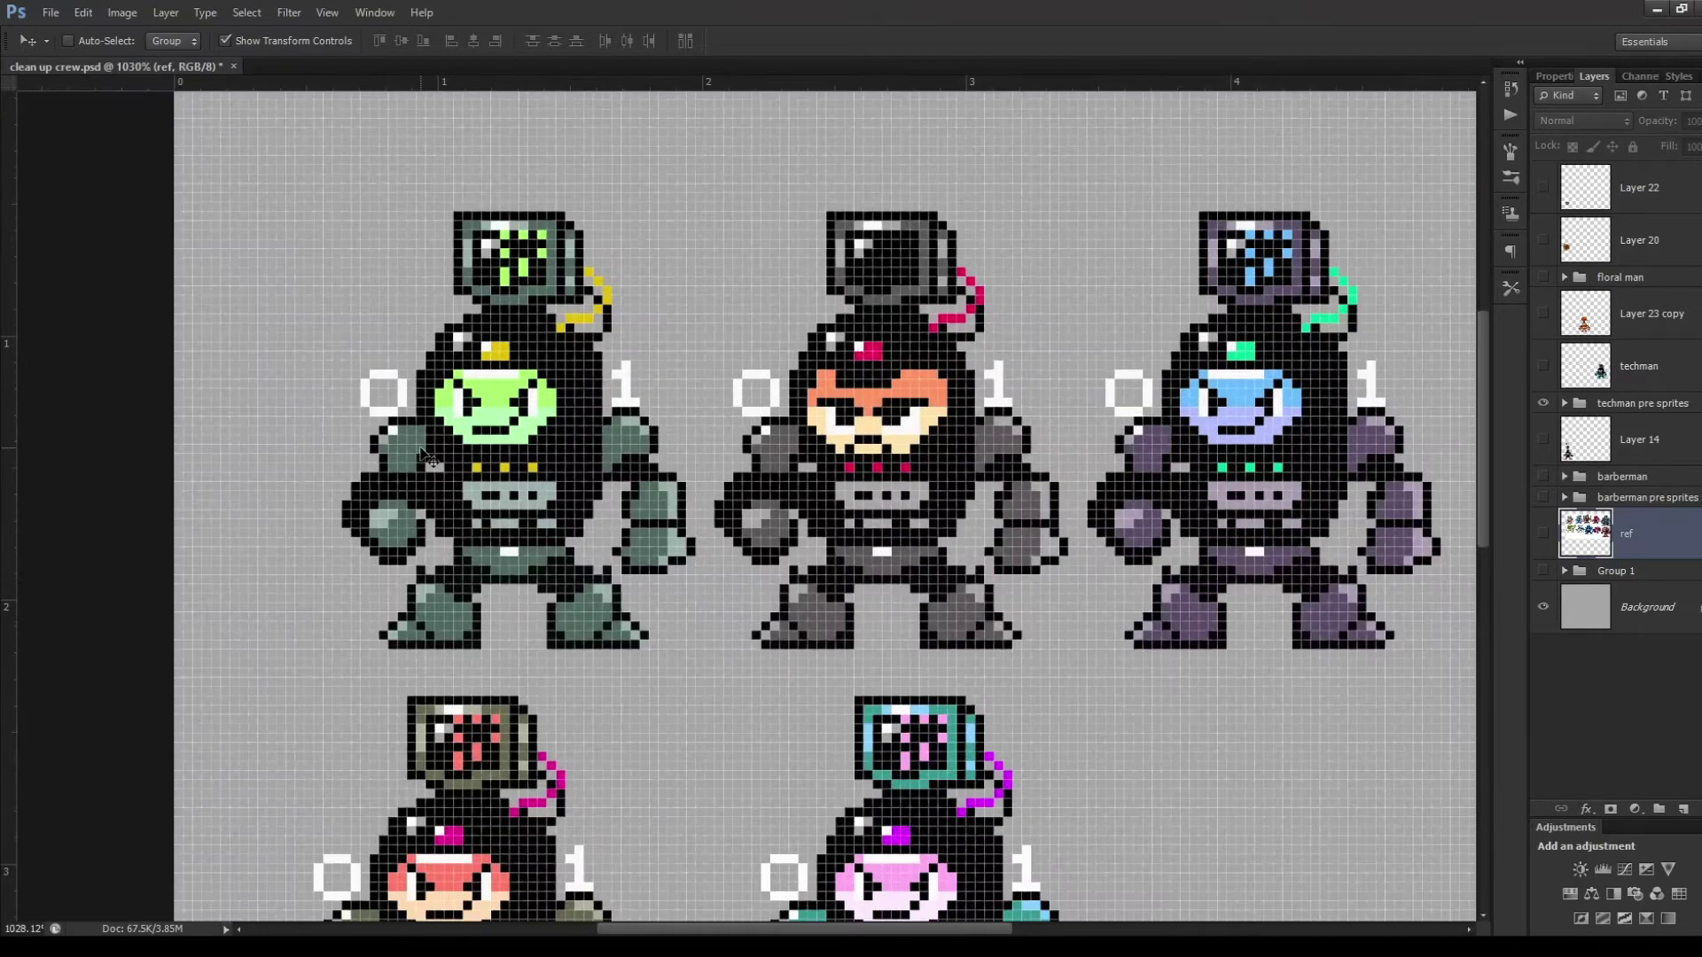
scroll(556, 488, up, 1)
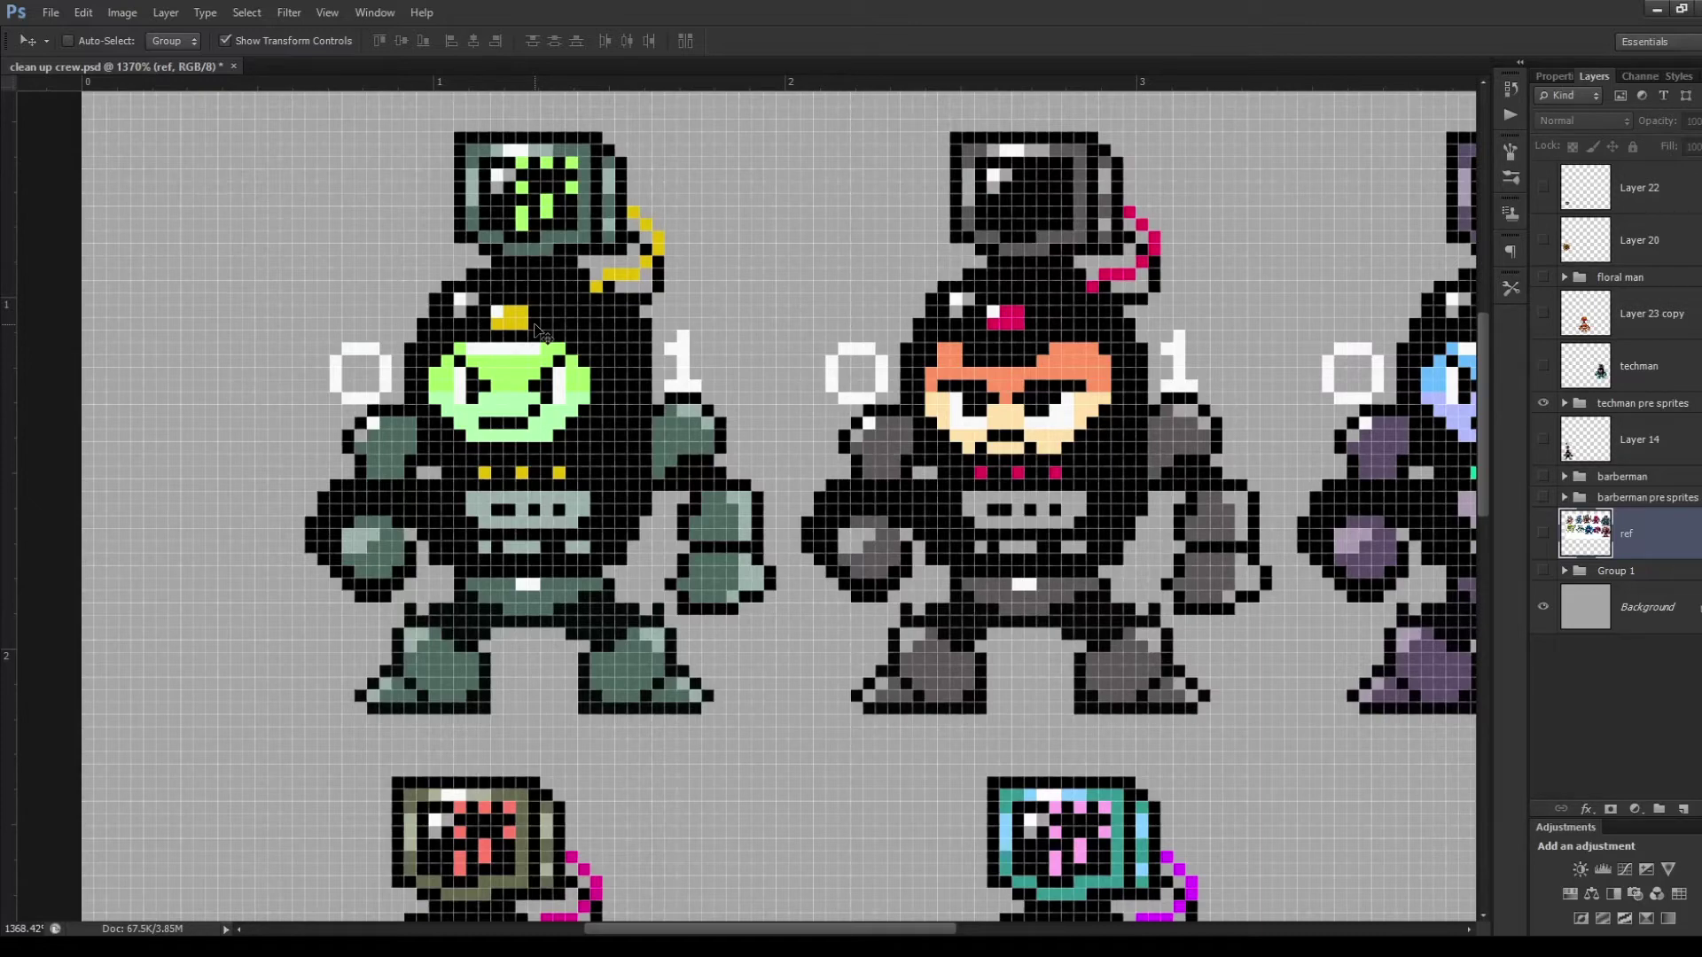
Examine the orange-faced techman in the upper row and compare its face and blank monitor with the neighboring variants.
scroll(541, 333, down, 4)
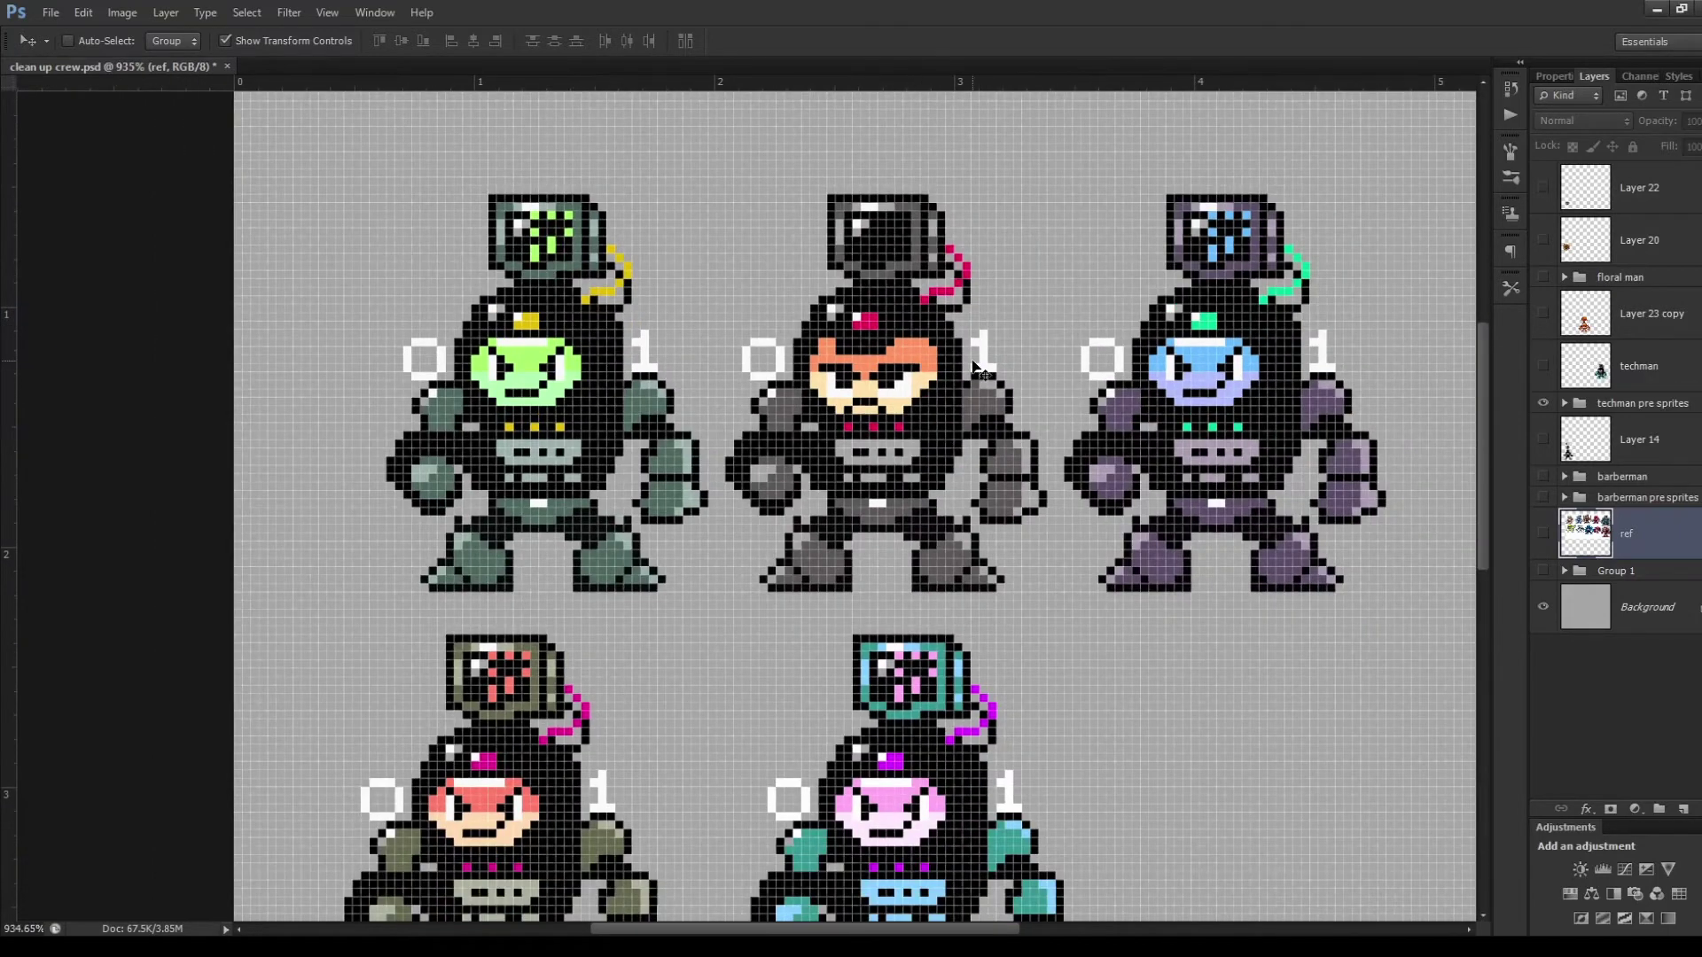
scroll(1021, 355, up, 3)
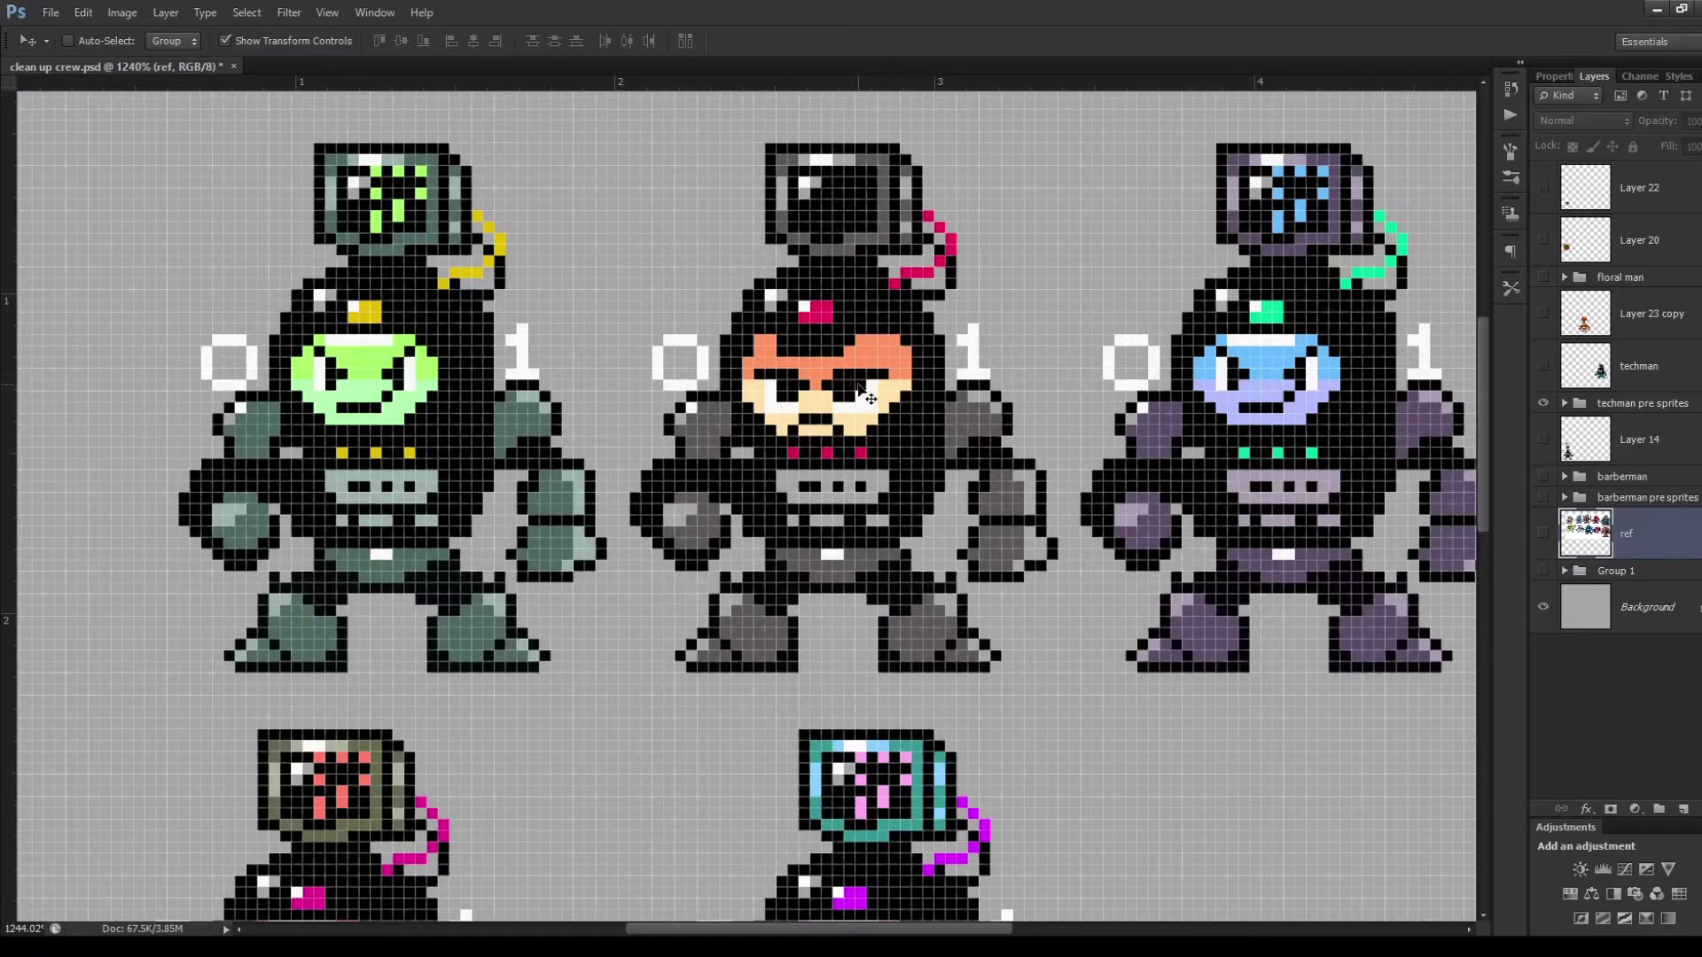
scroll(964, 355, up, 1)
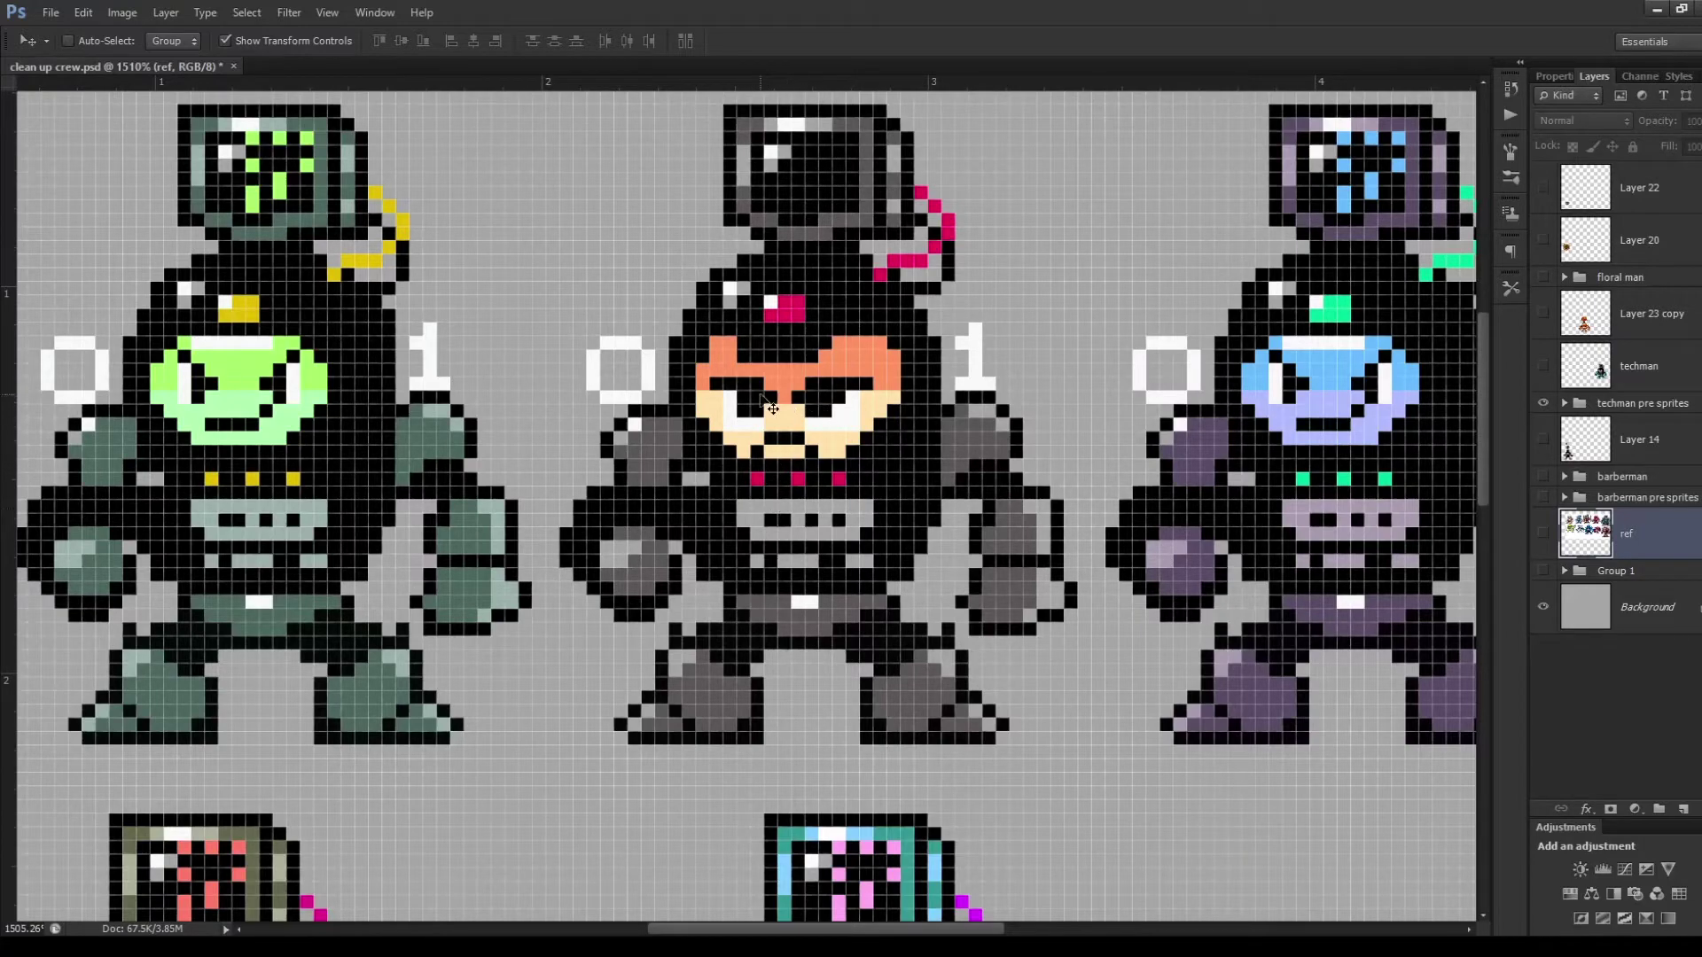
scroll(797, 399, down, 1)
scroll(833, 390, up, 1)
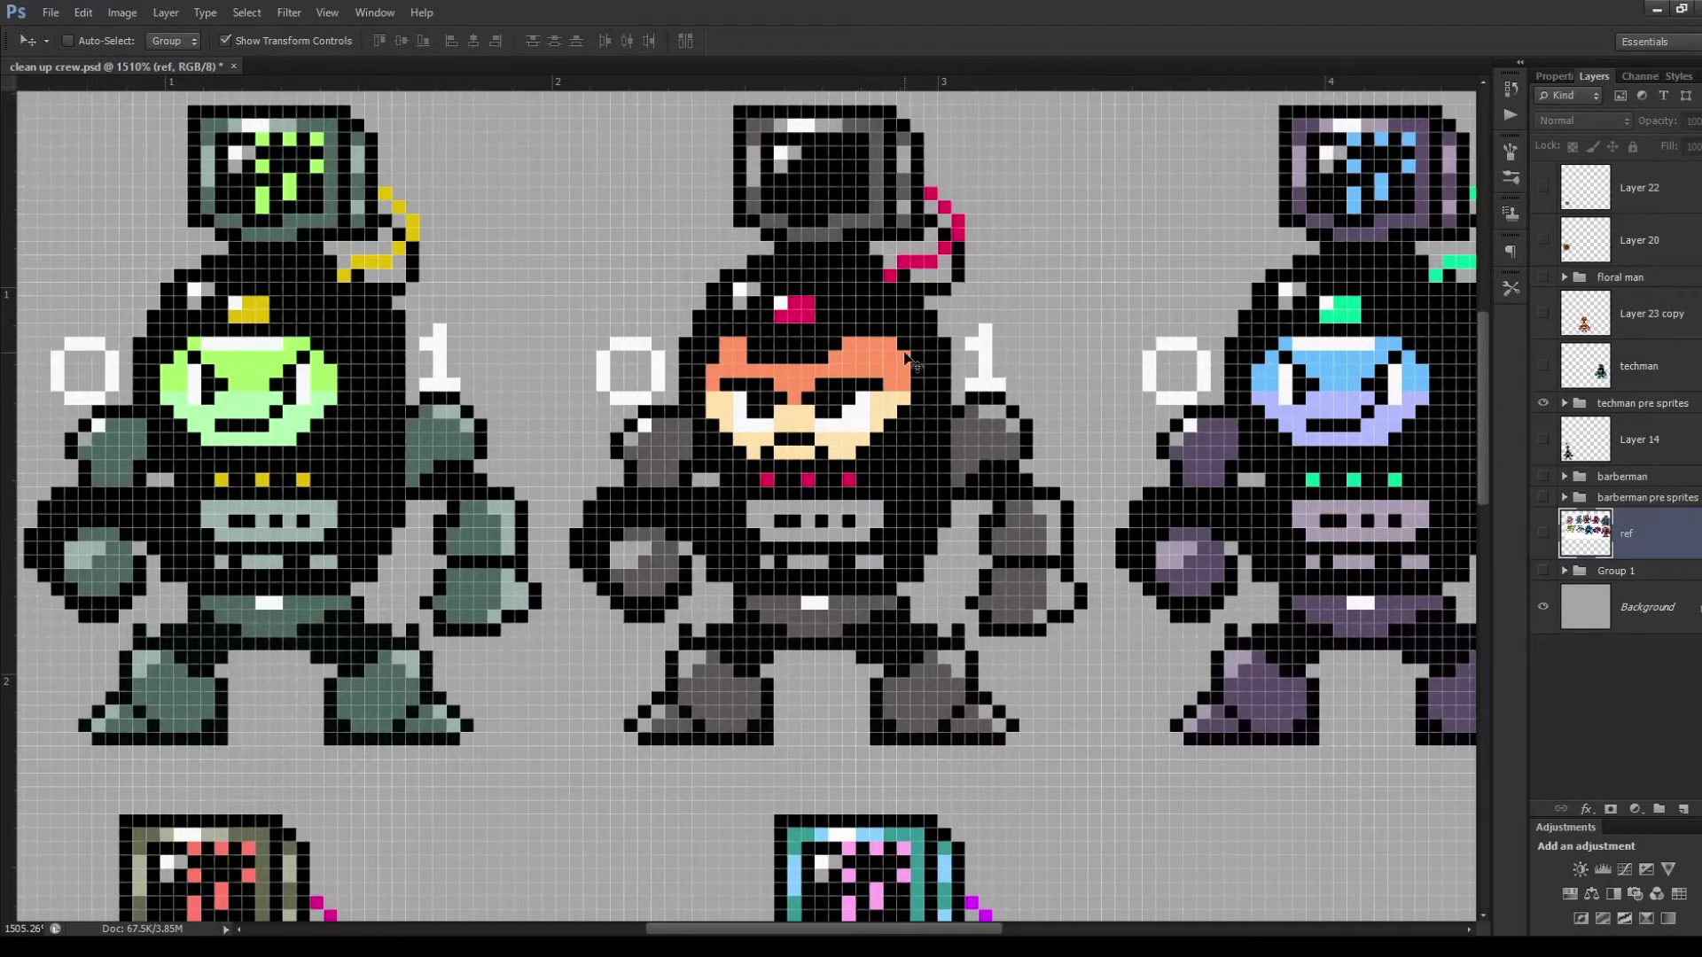
scroll(904, 359, down, 1)
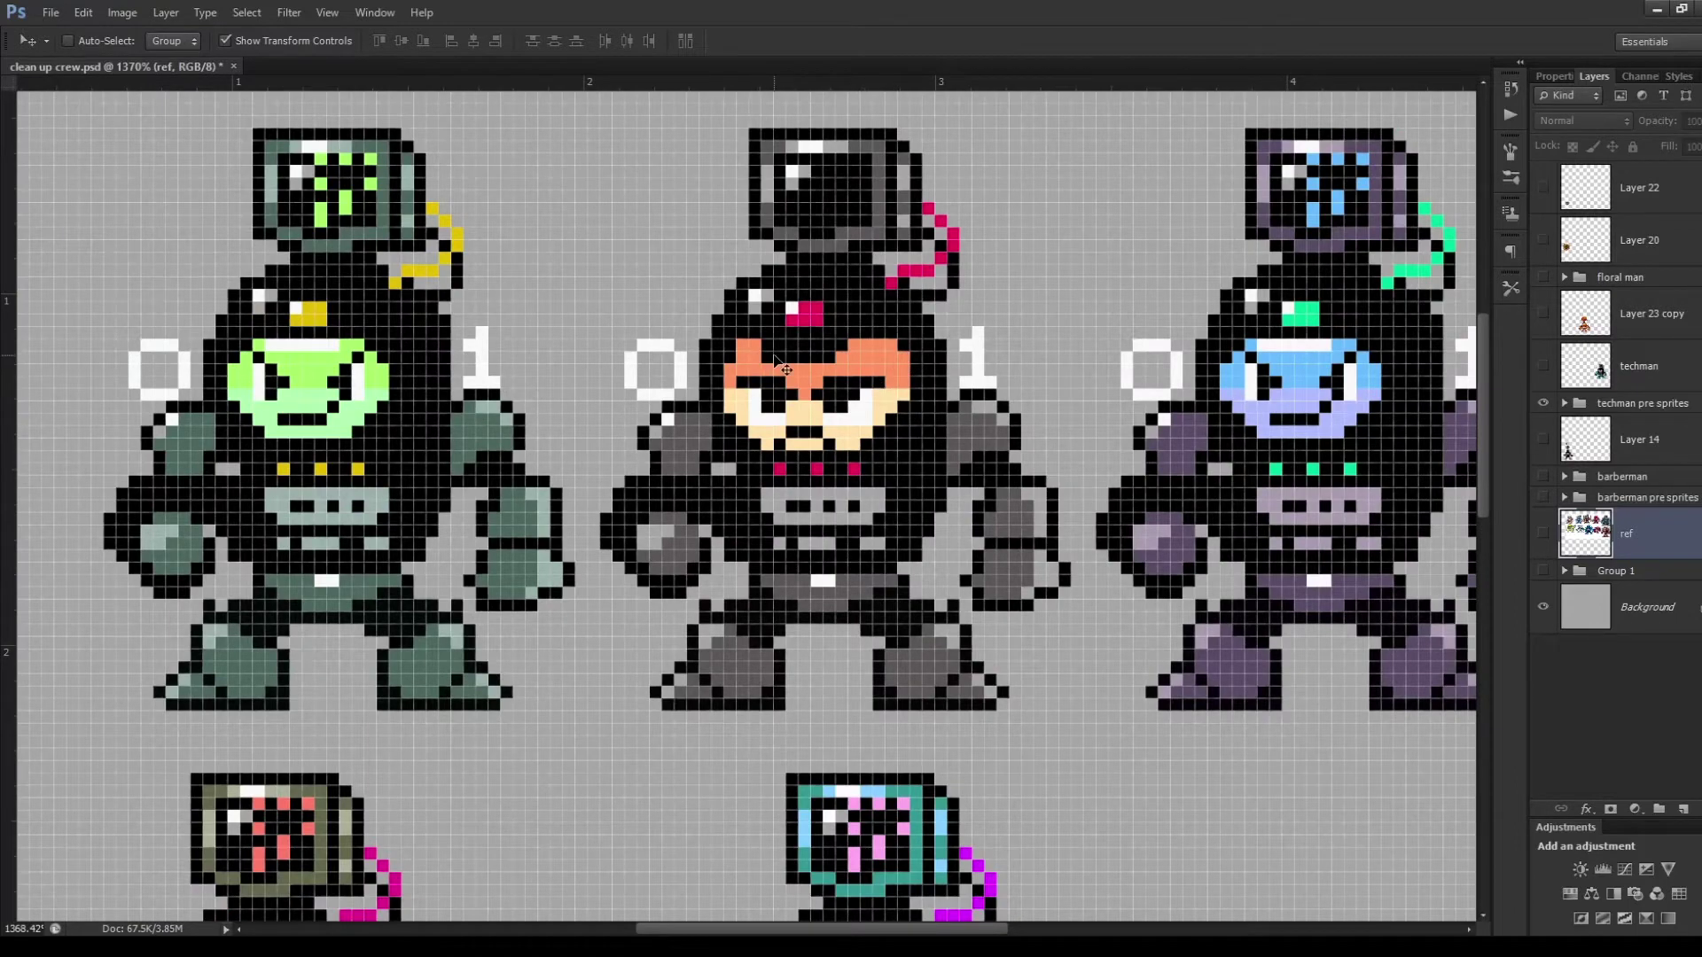
scroll(782, 363, down, 4)
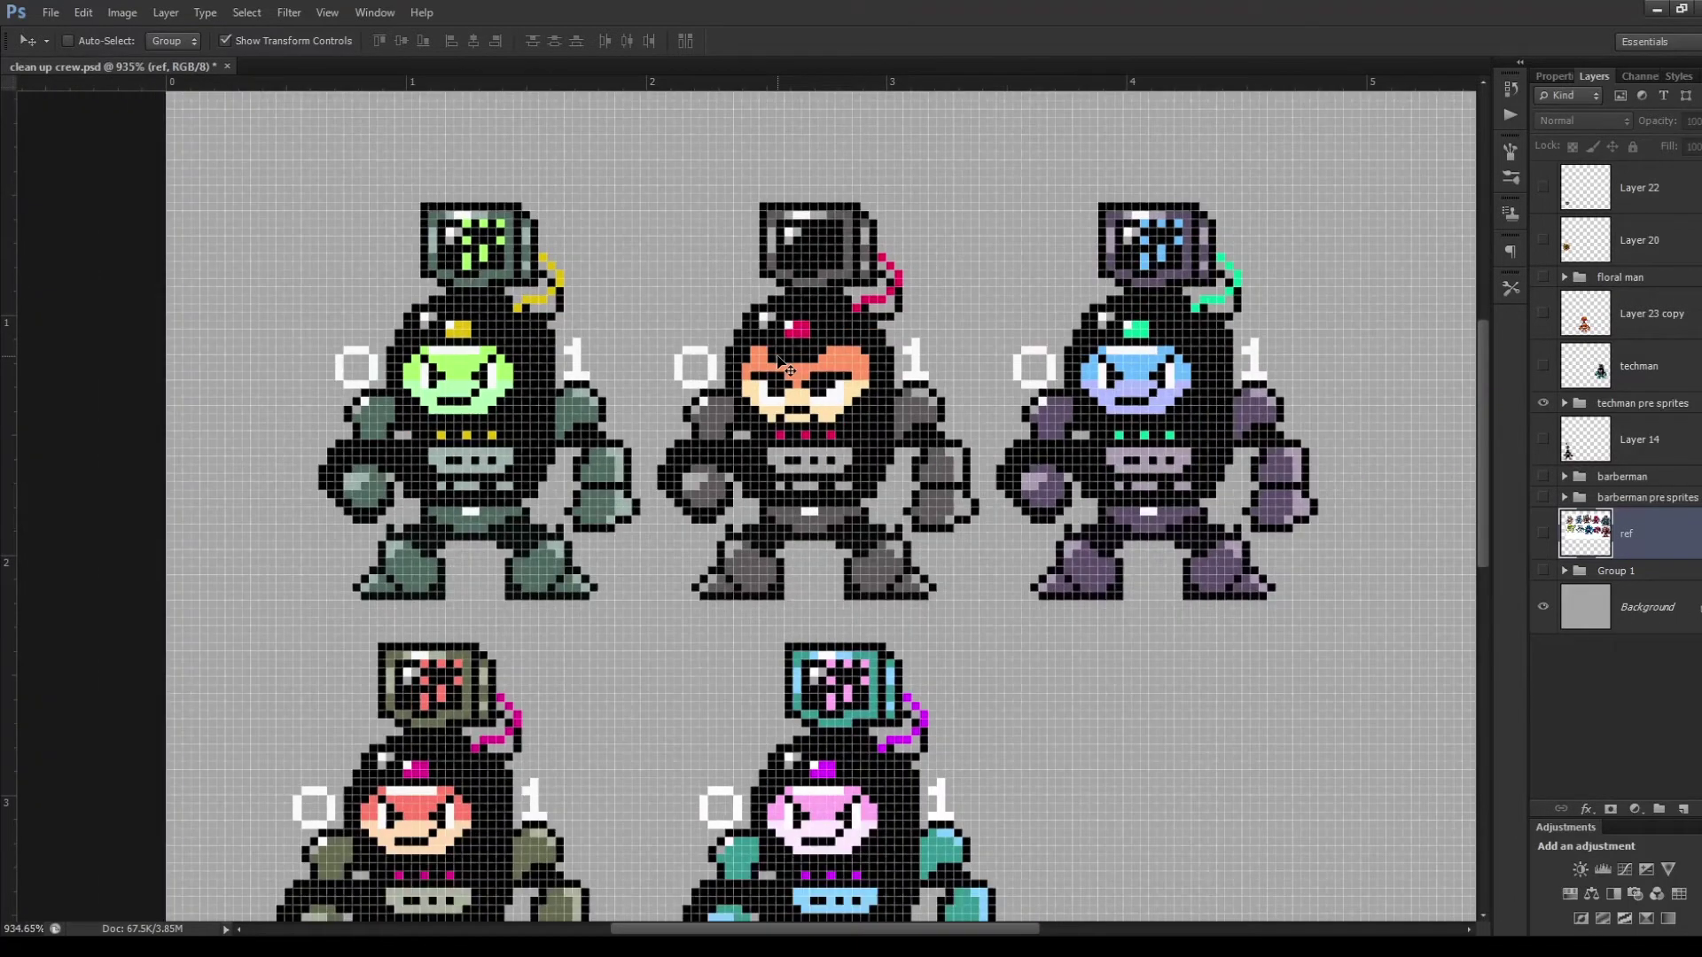
scroll(1276, 381, down, 1)
Examine the blue-faced techman and compare its face, cable and purple armor with the other variants in the set.
scroll(1192, 399, up, 4)
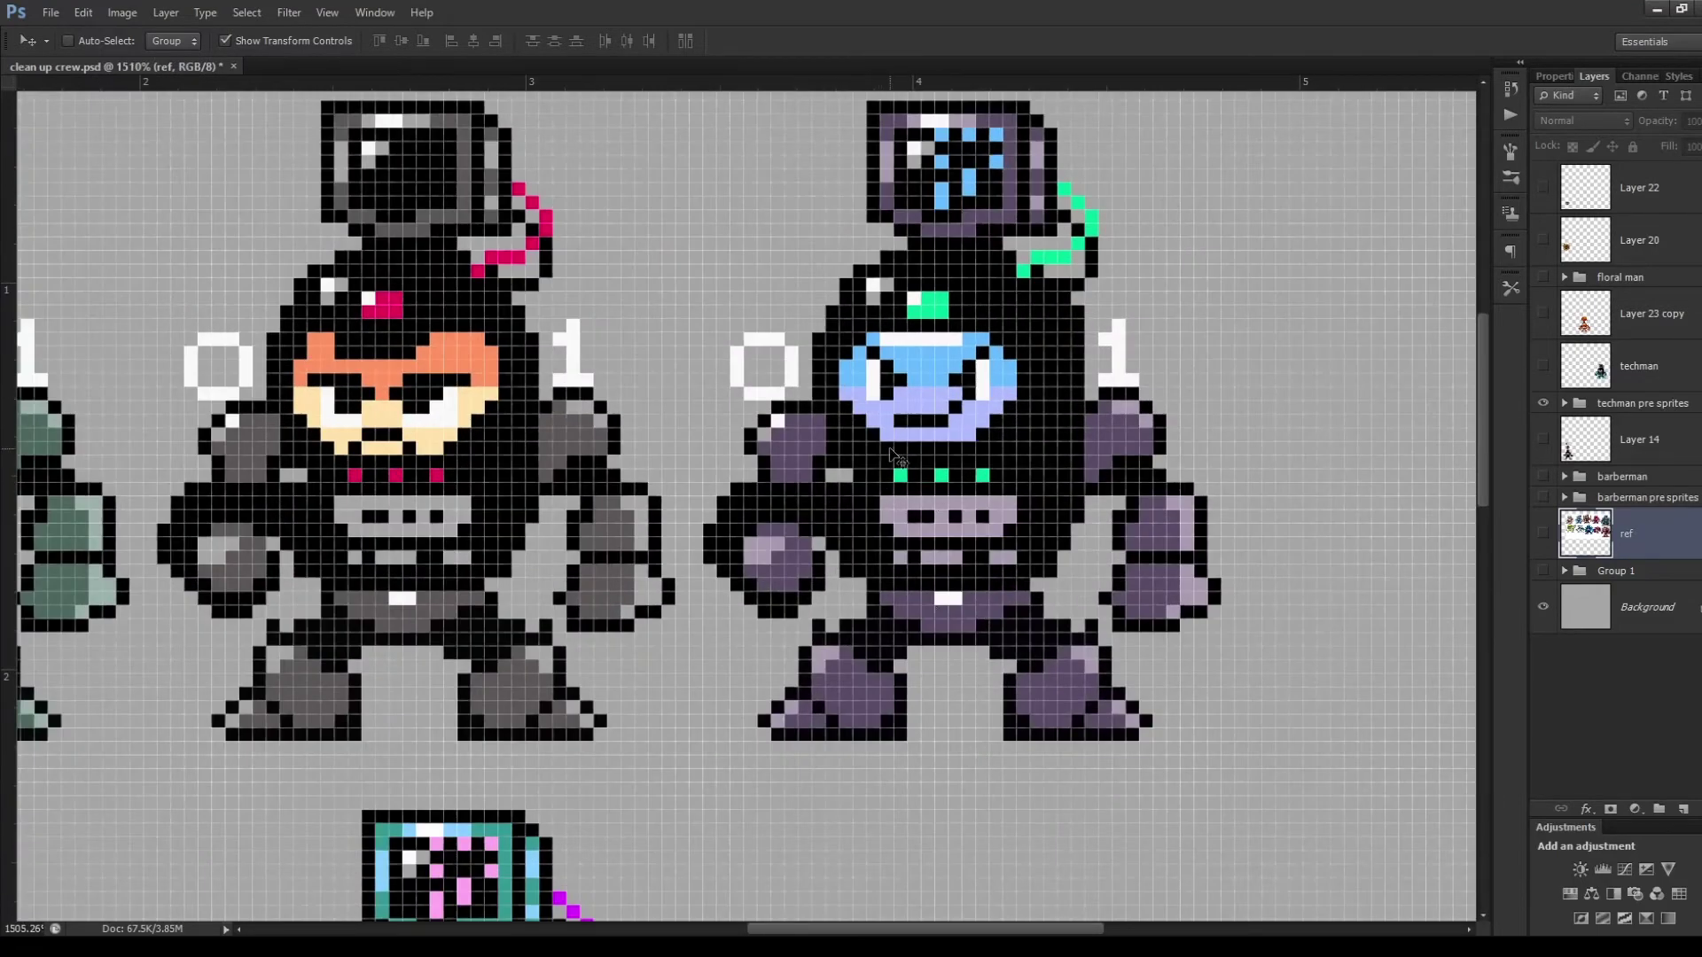
scroll(896, 443, down, 3)
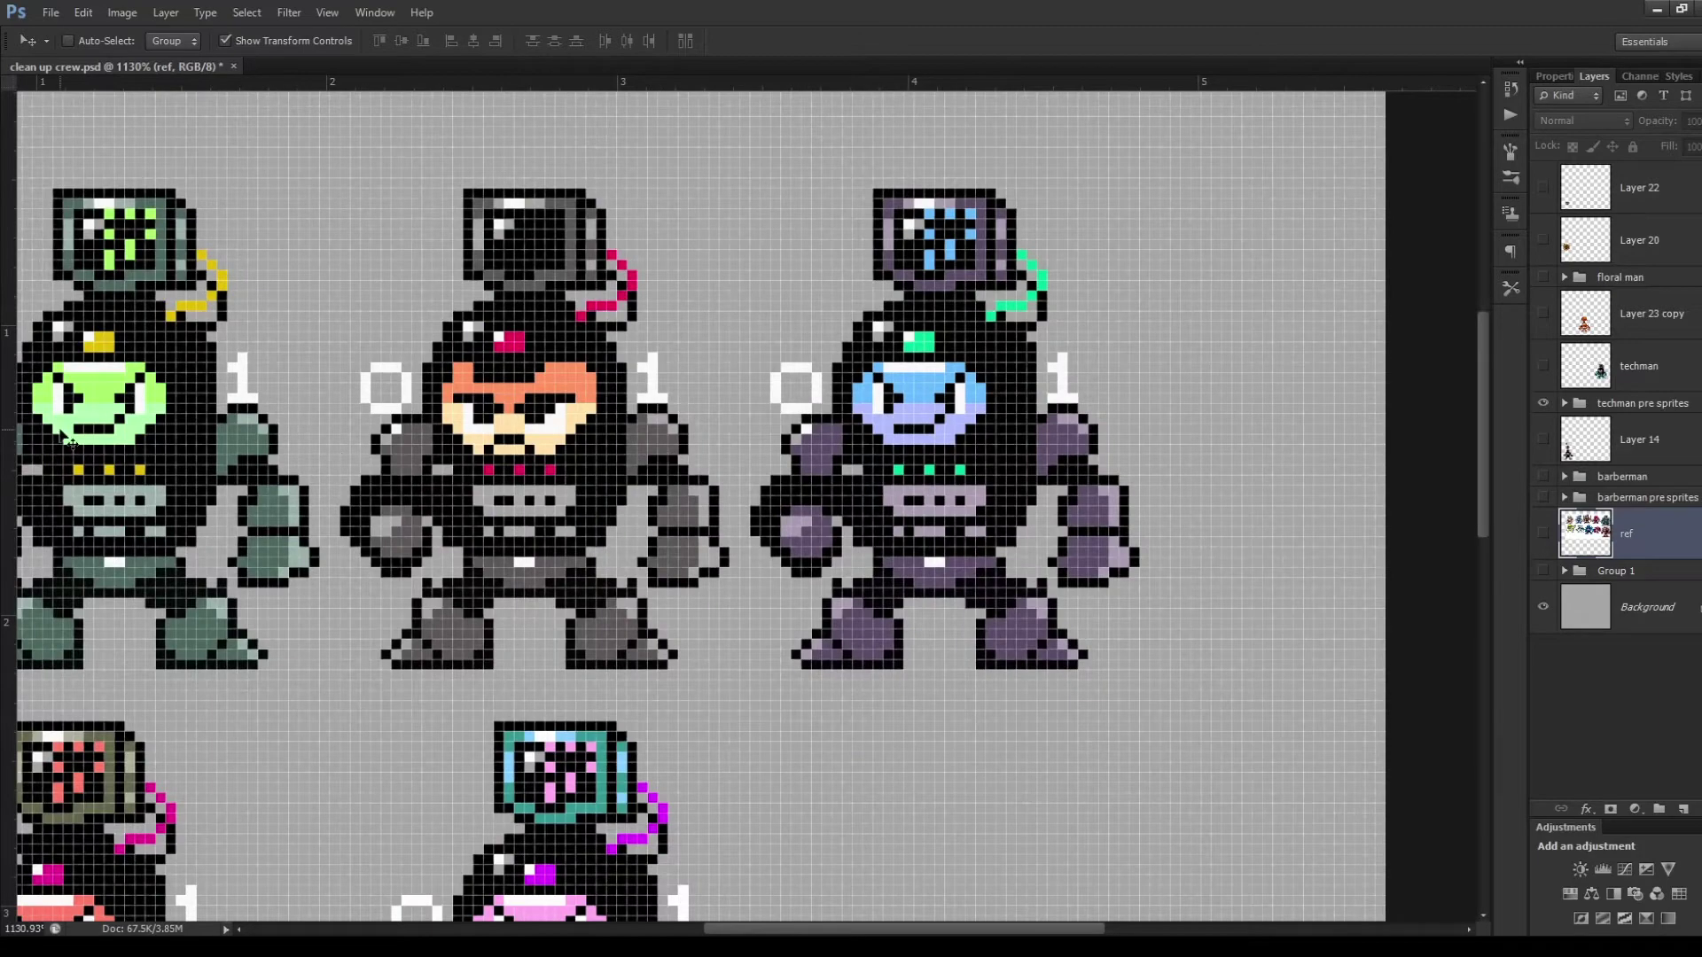
scroll(904, 416, up, 3)
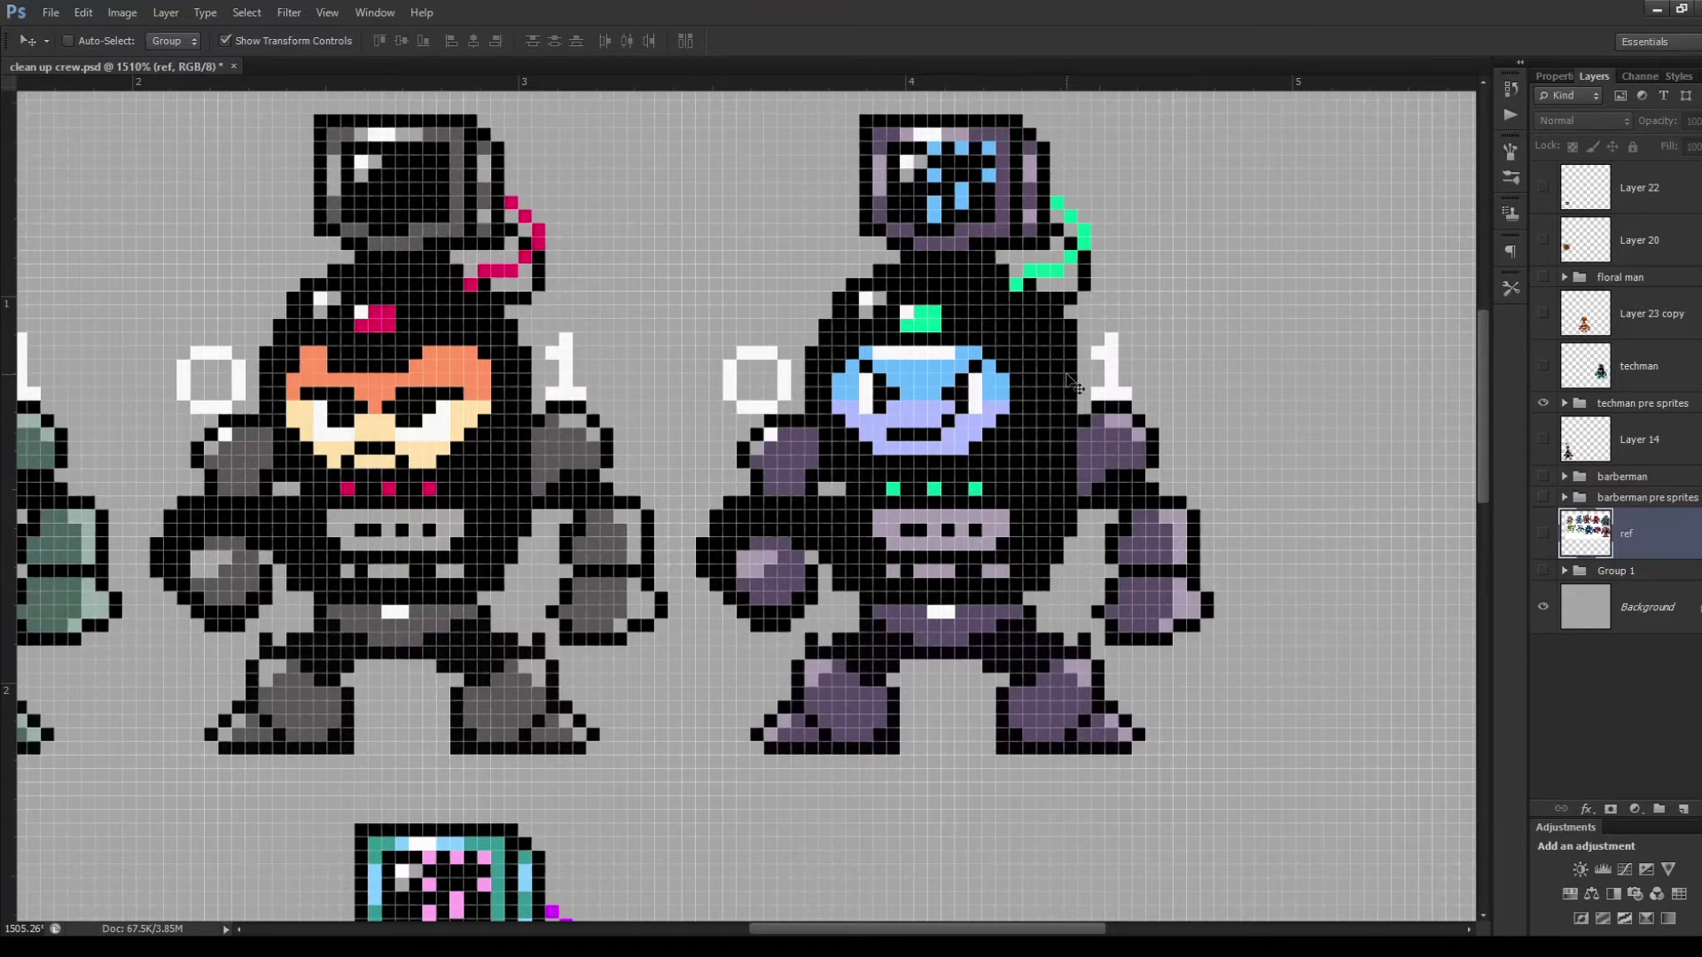
scroll(1072, 383, down, 5)
scroll(1072, 383, up, 5)
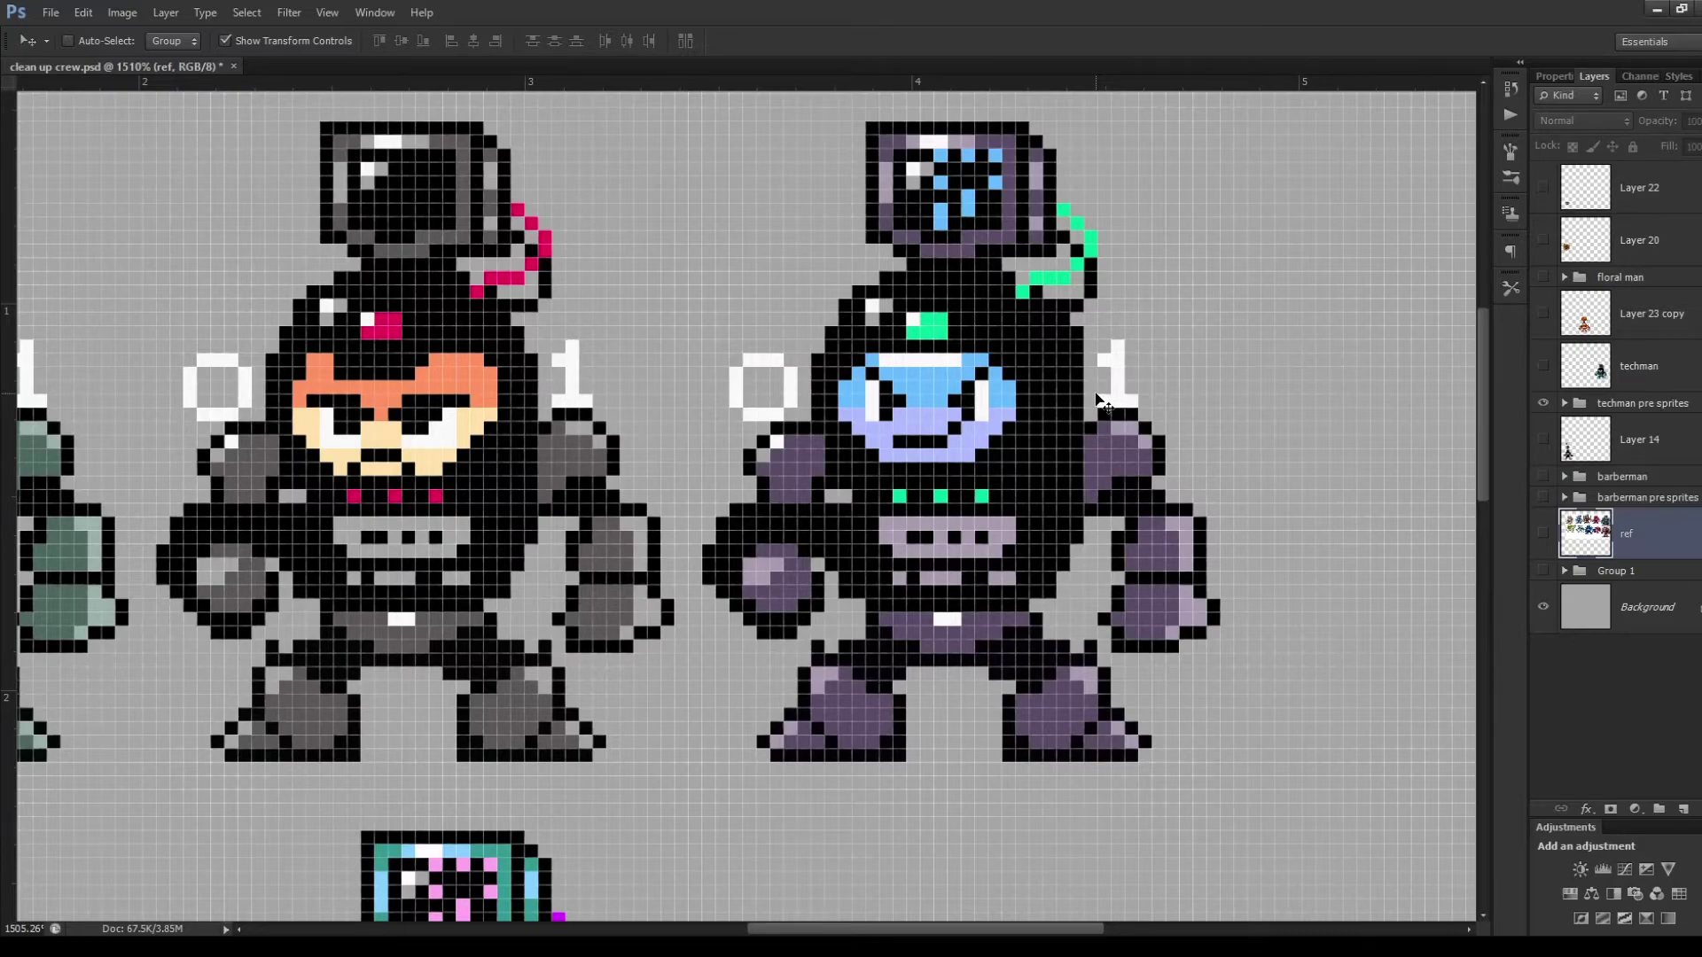
scroll(1099, 400, down, 5)
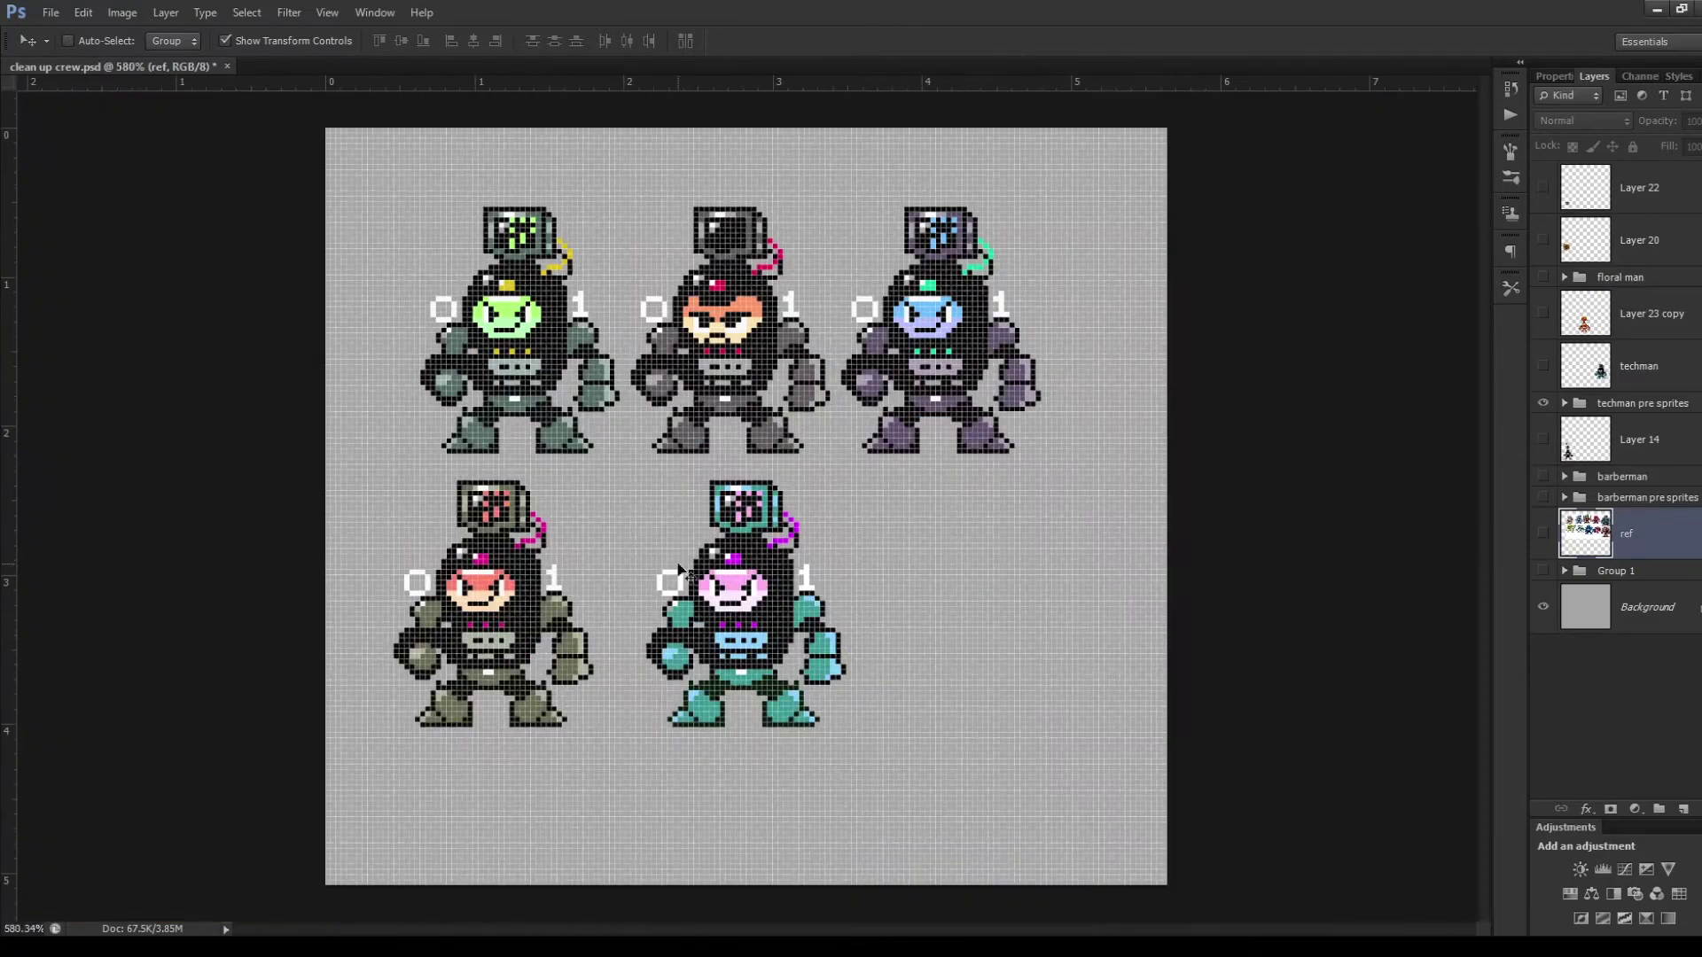
Examine the red-faced olive techman in the lower row, comparing its face, cable and armor colors with the neighboring variants.
scroll(460, 640, up, 1)
scroll(457, 638, up, 3)
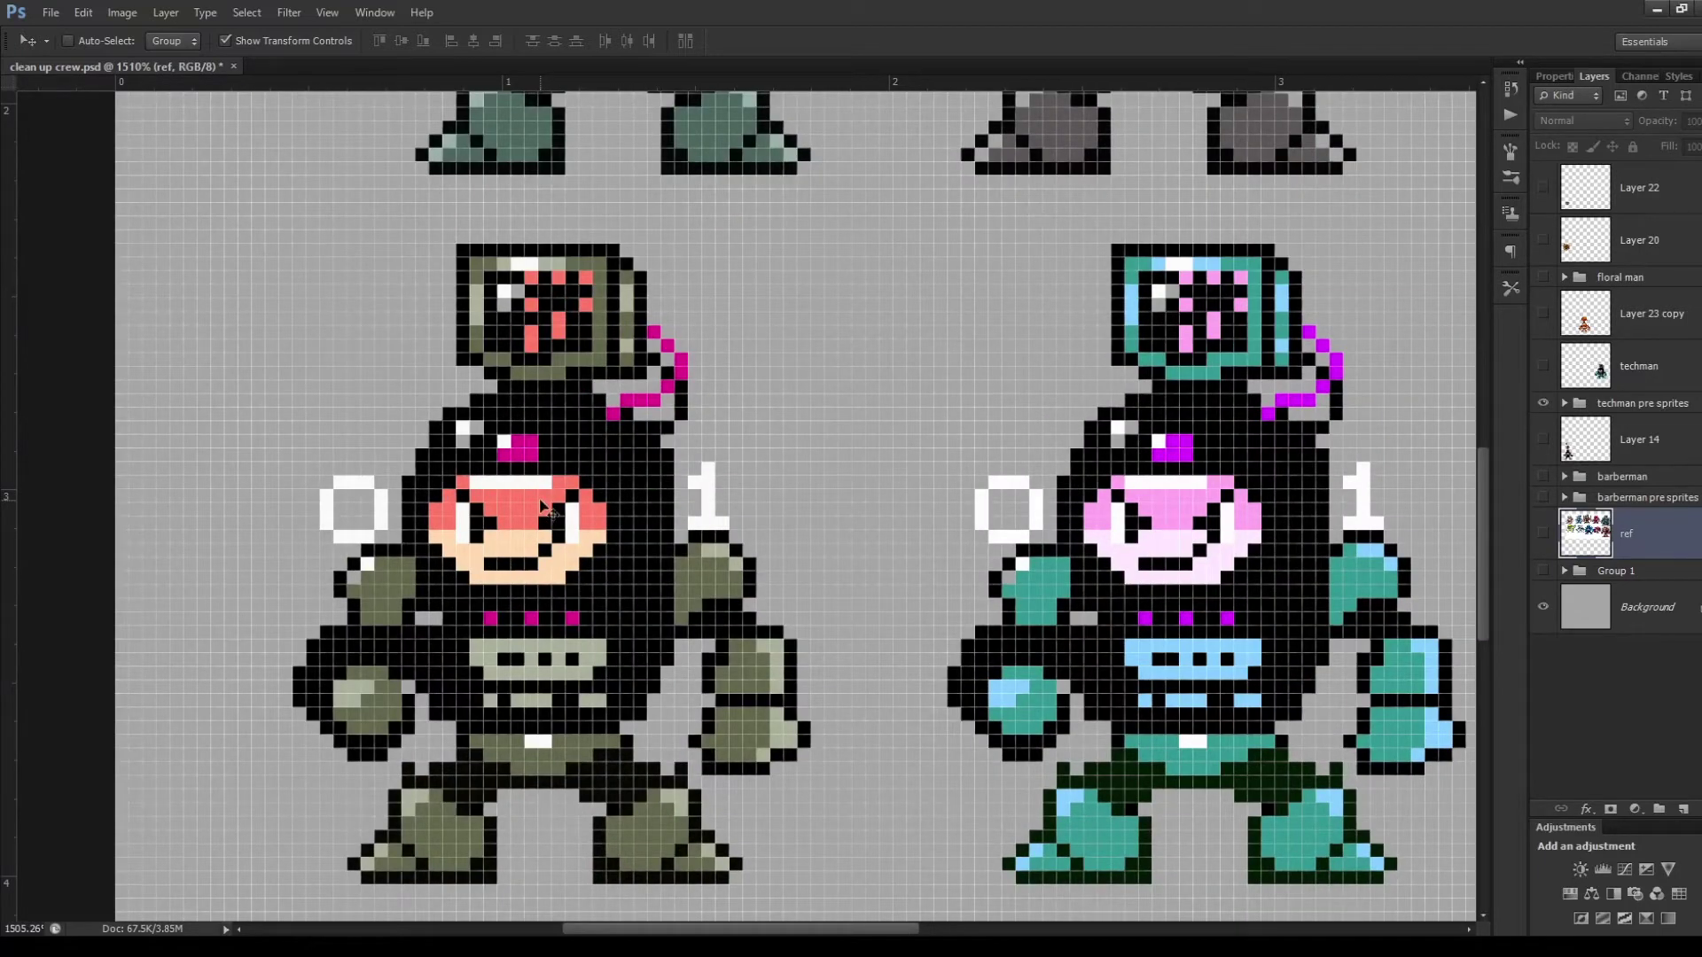
scroll(536, 512, down, 1)
scroll(528, 519, up, 1)
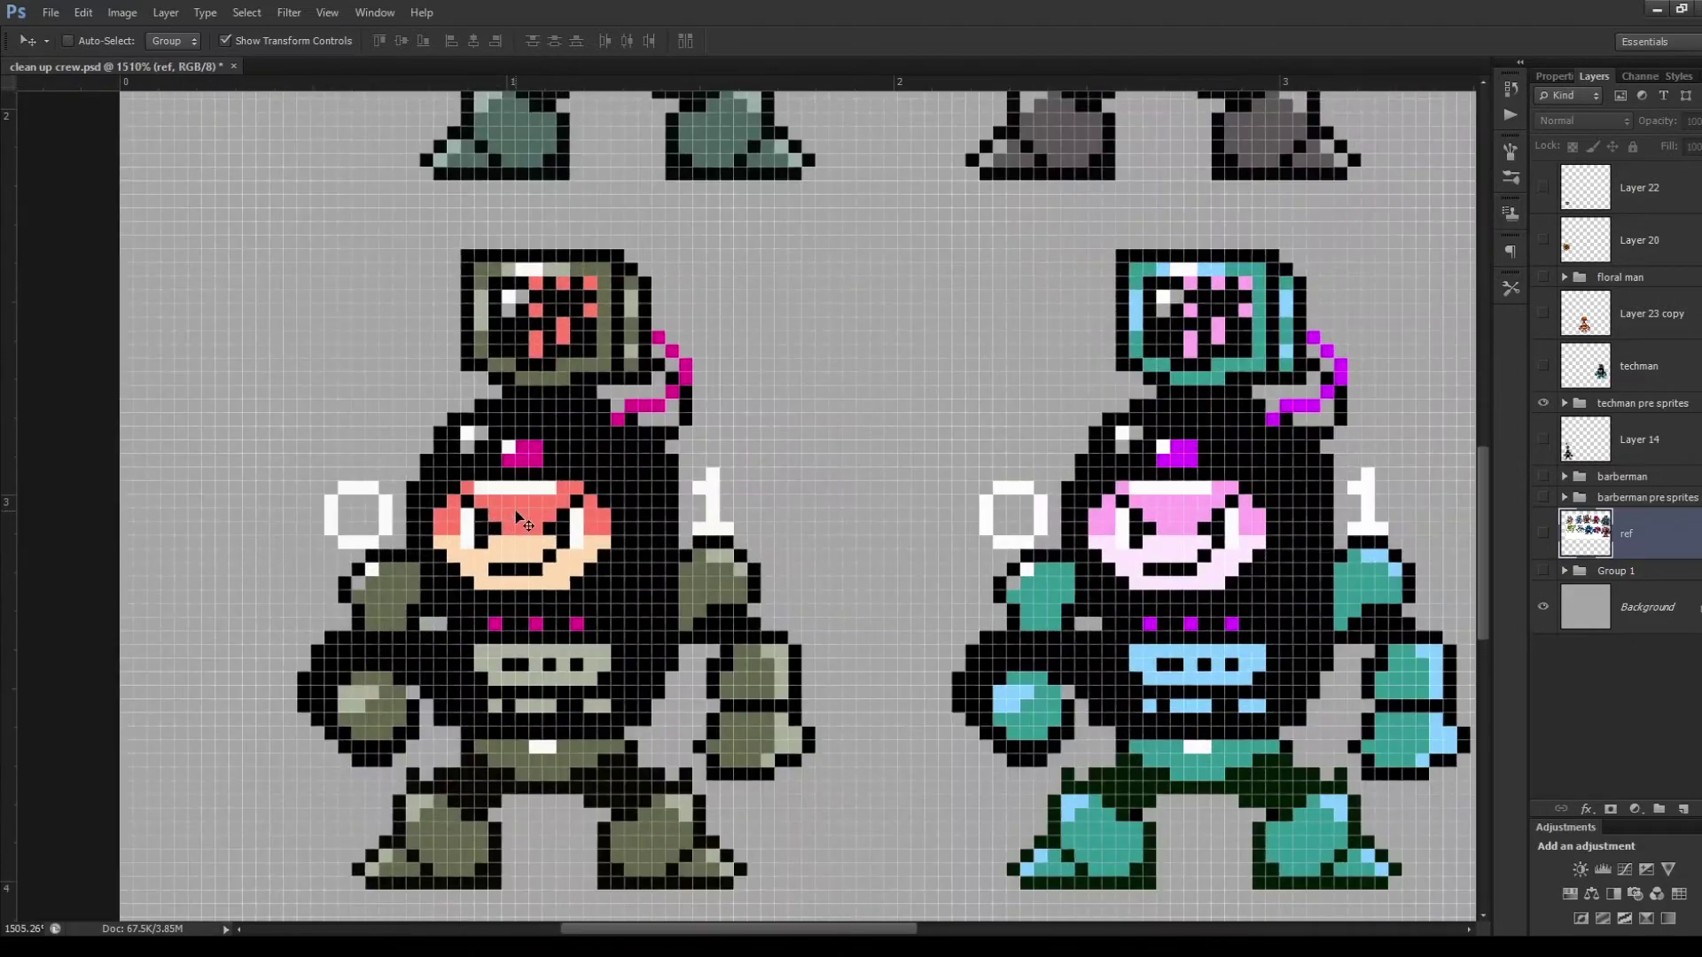
scroll(517, 513, up, 1)
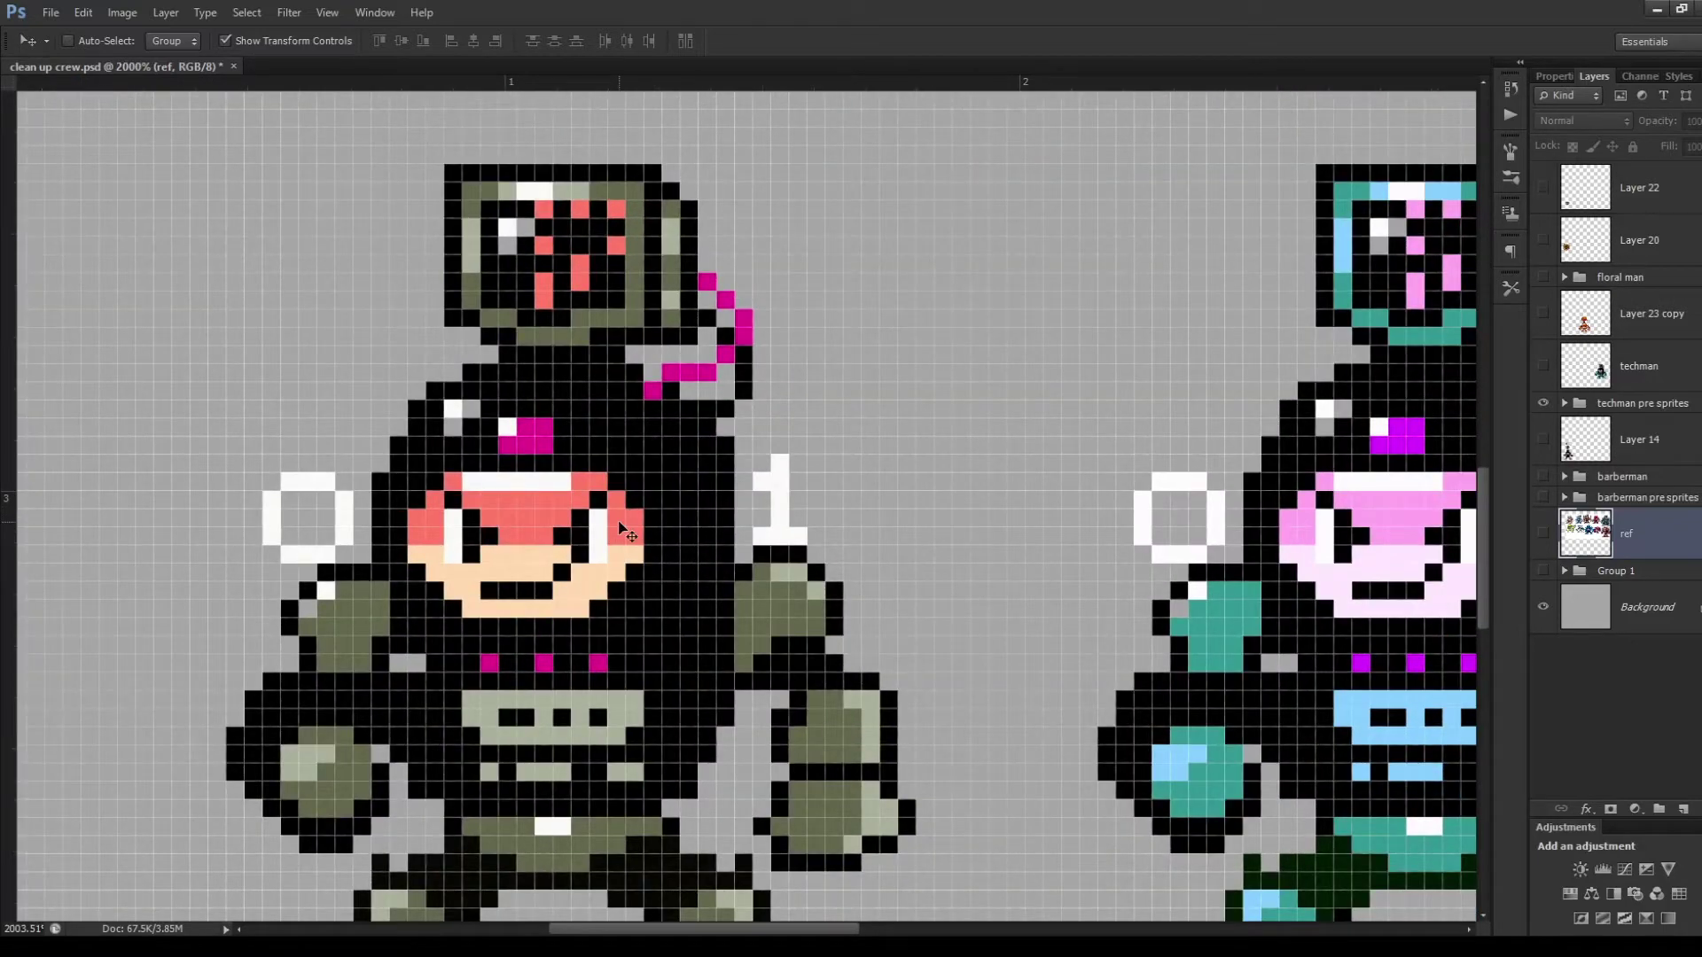
scroll(623, 531, down, 1)
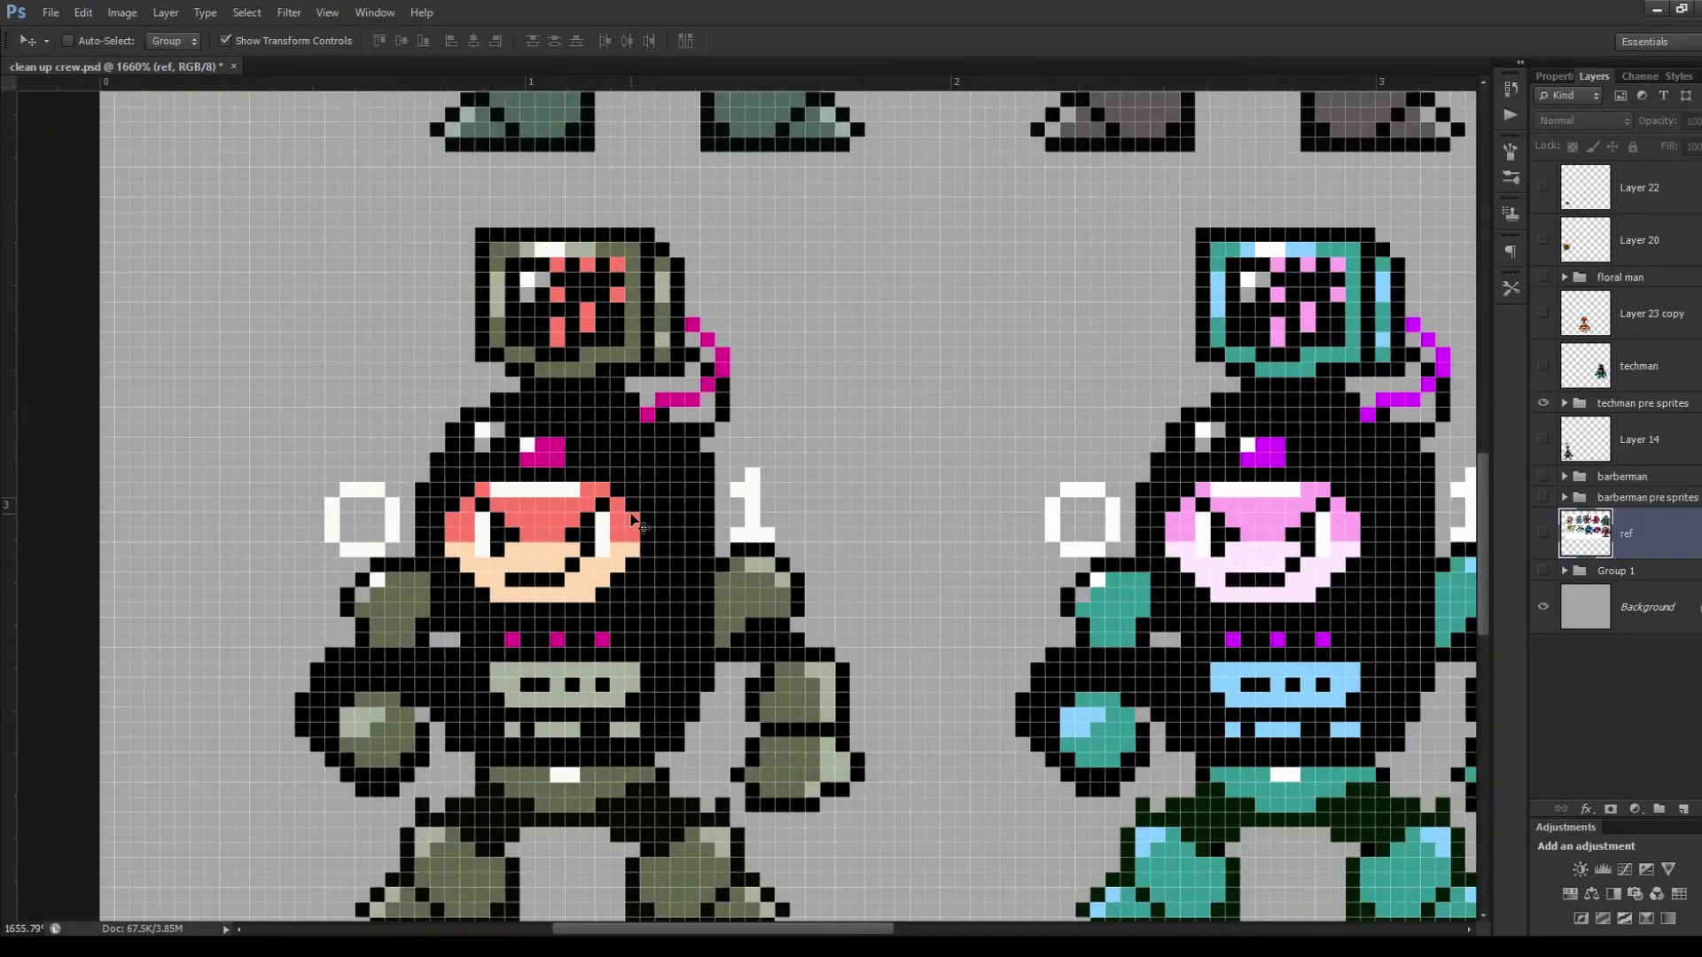
scroll(640, 525, down, 2)
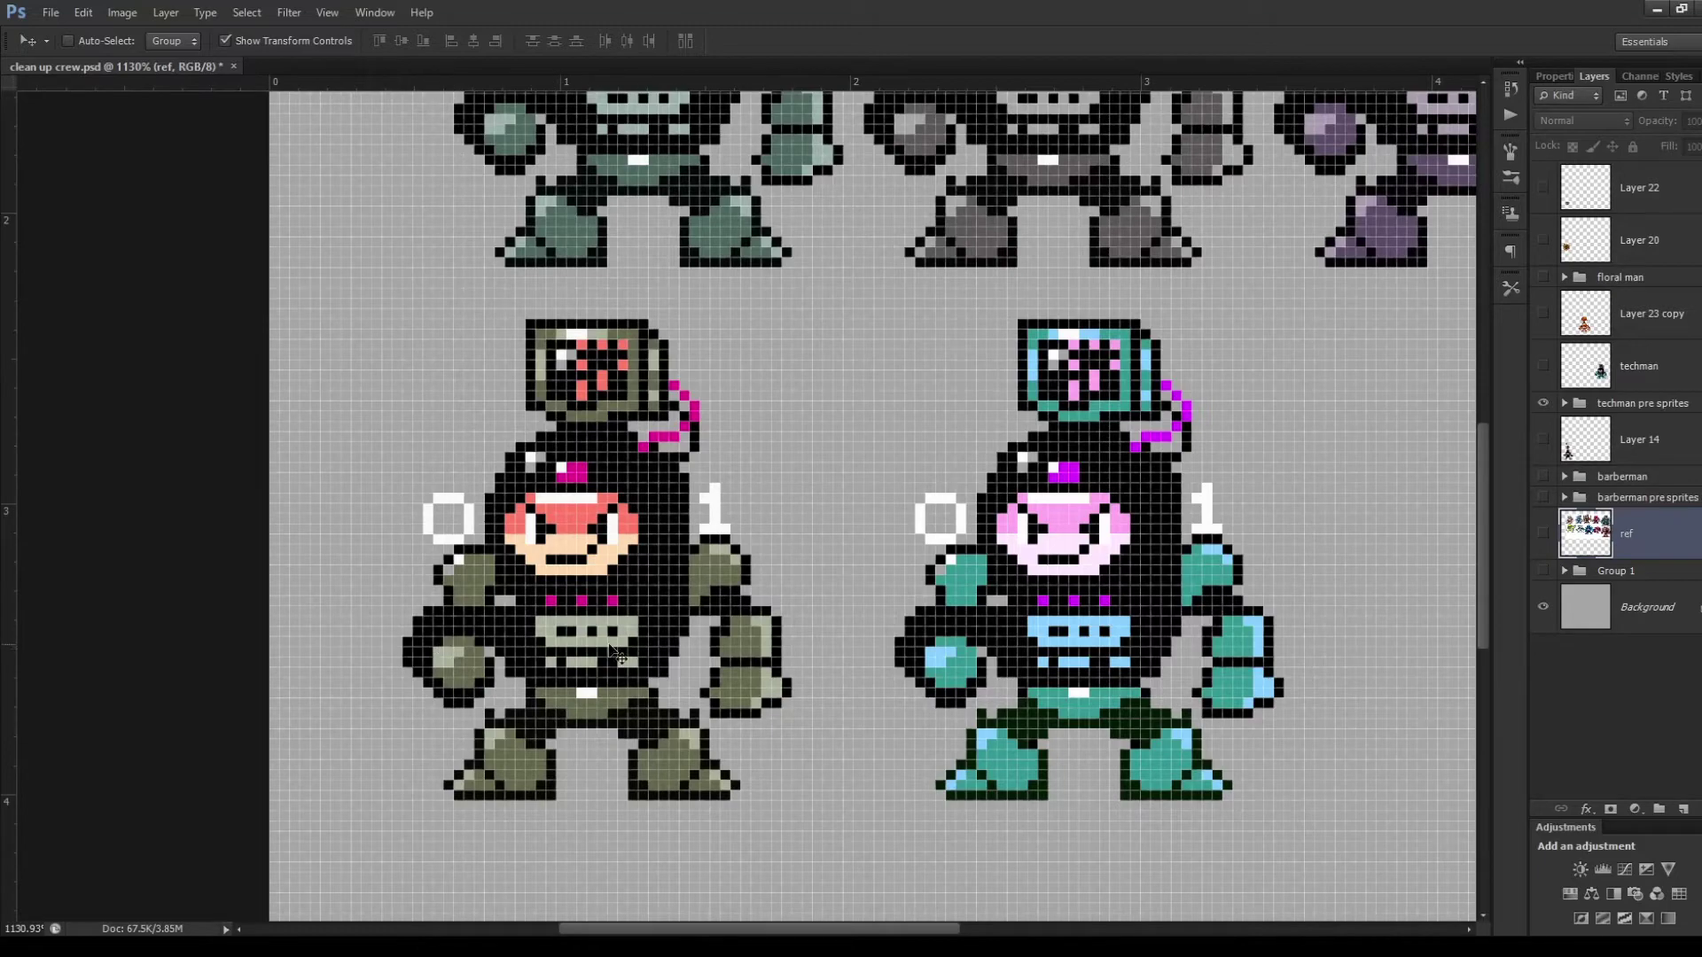
scroll(663, 585, down, 1)
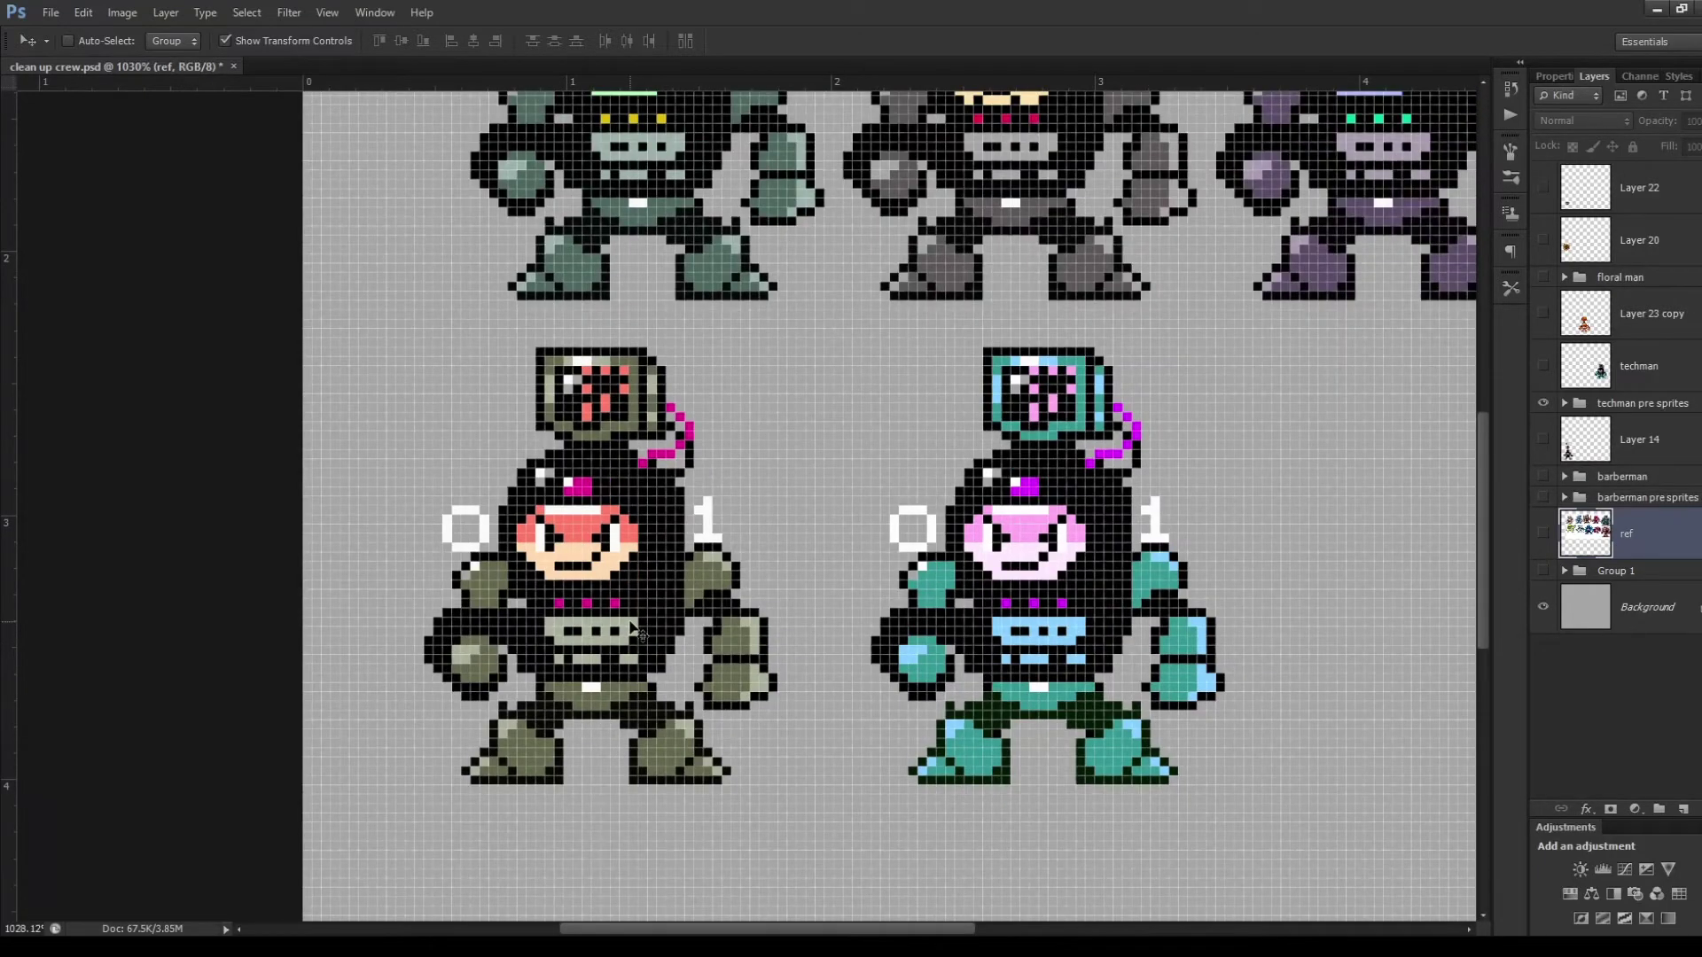
scroll(637, 631, down, 4)
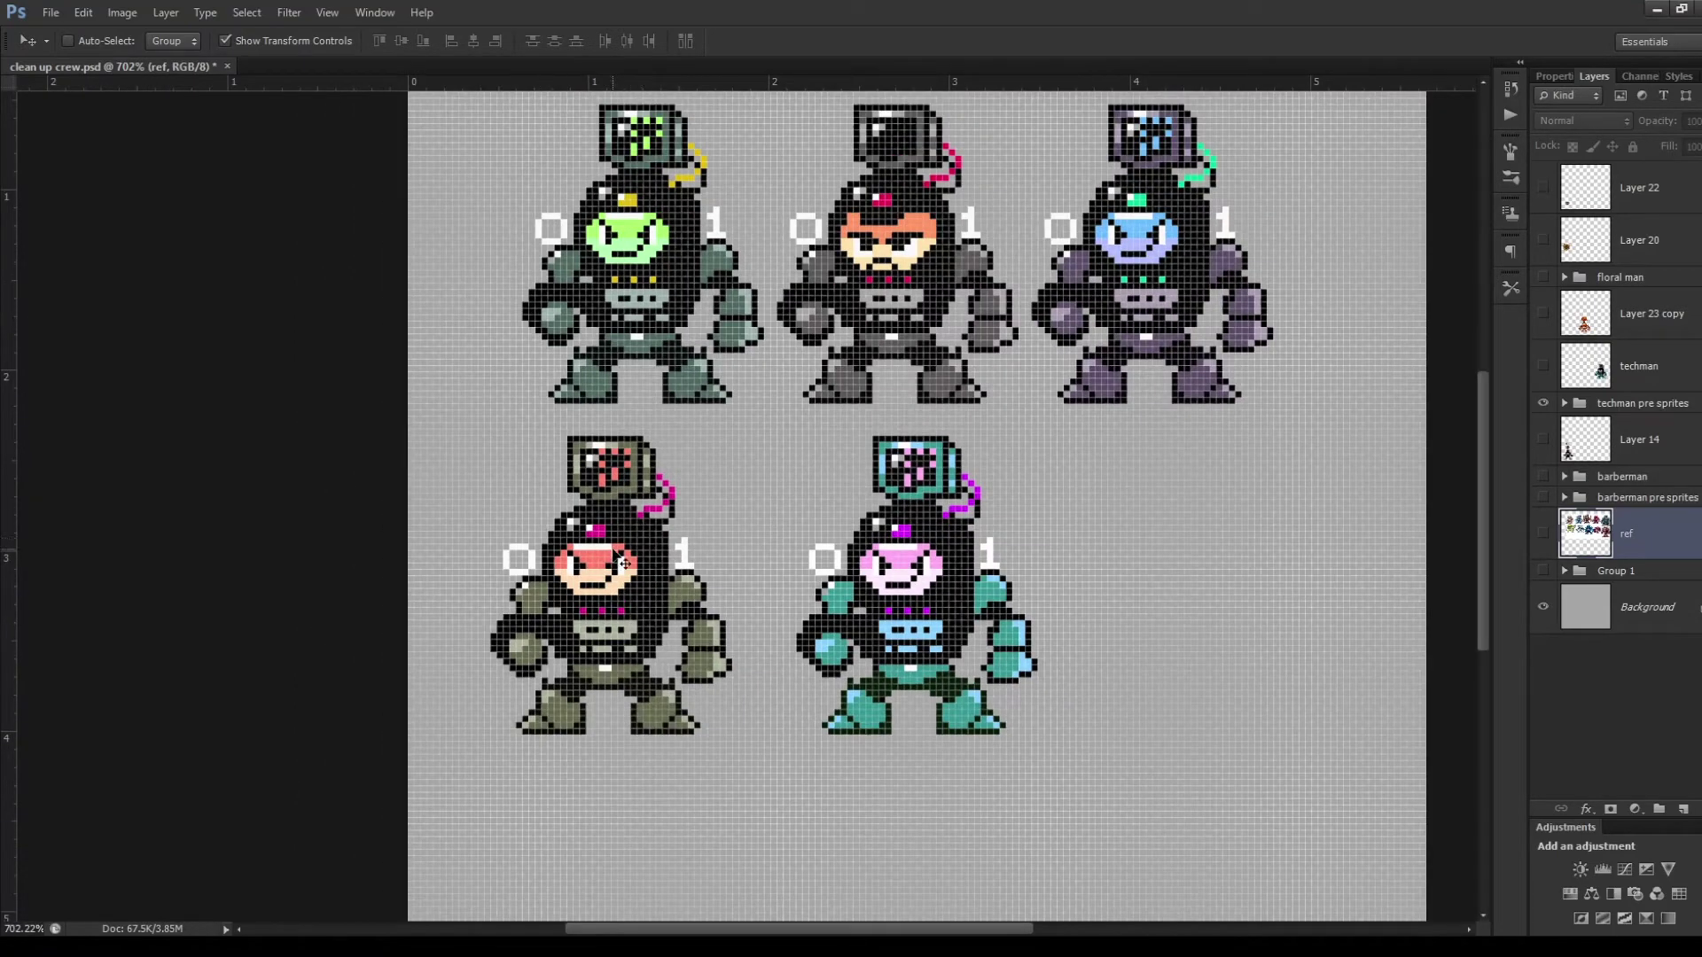
Examine the pink-faced teal techman's face, purple cable and light-blue chest panel against the other color variants.
scroll(1108, 598, up, 5)
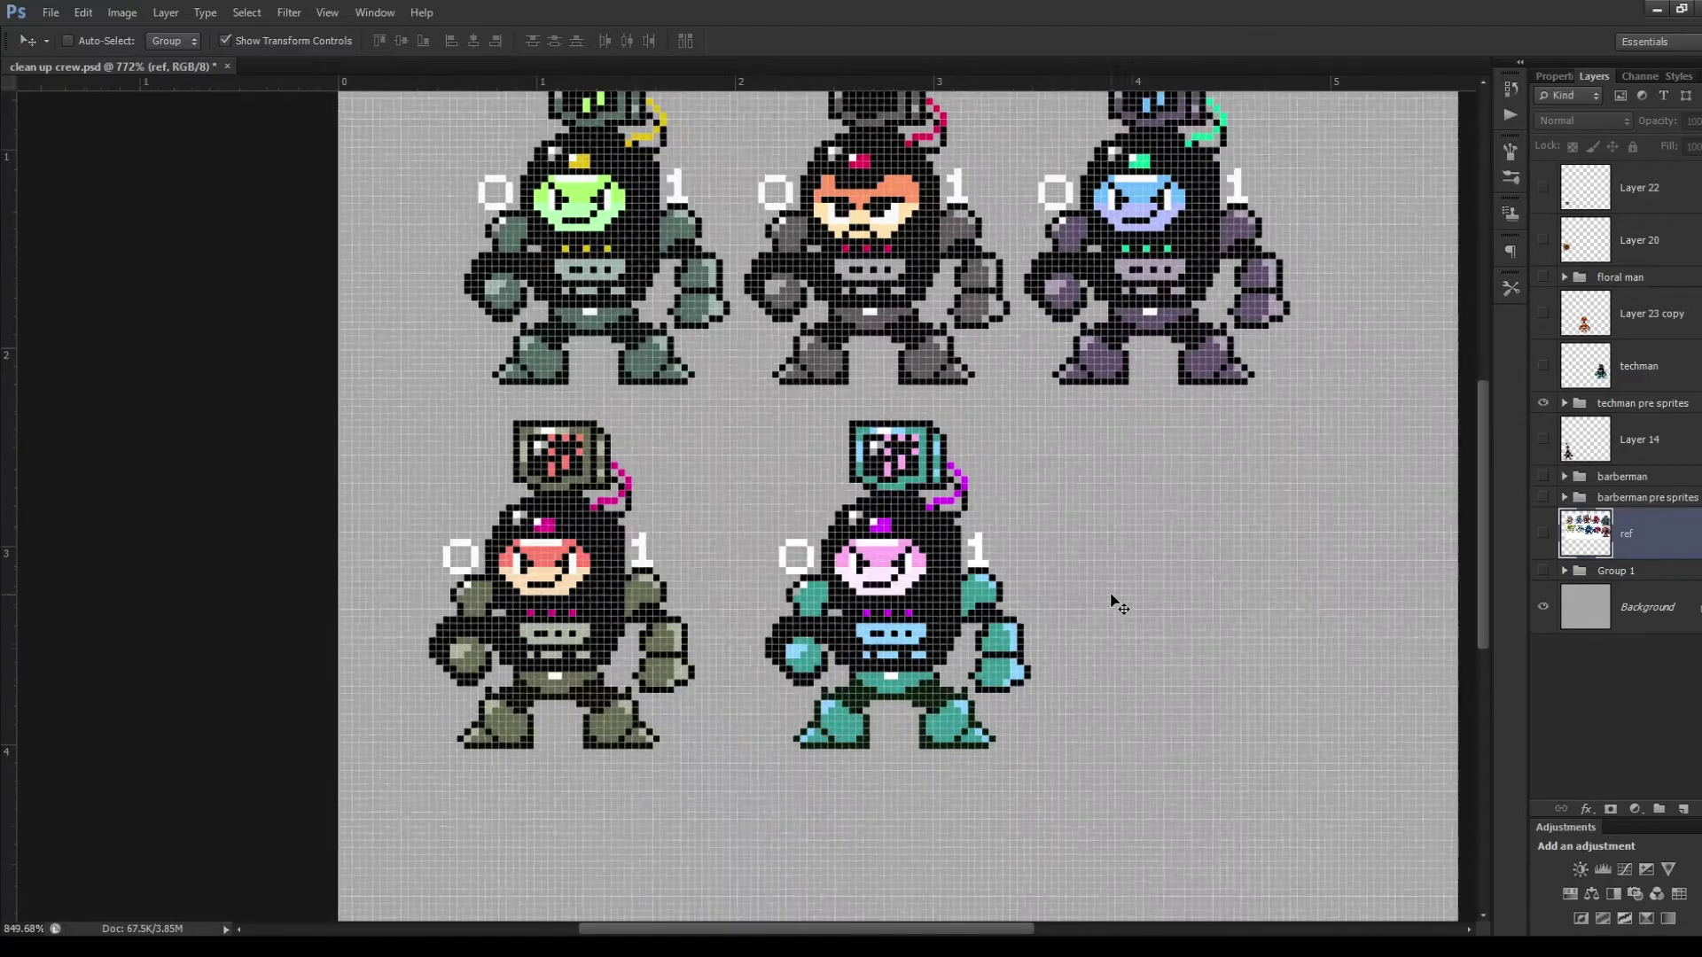
scroll(864, 665, up, 2)
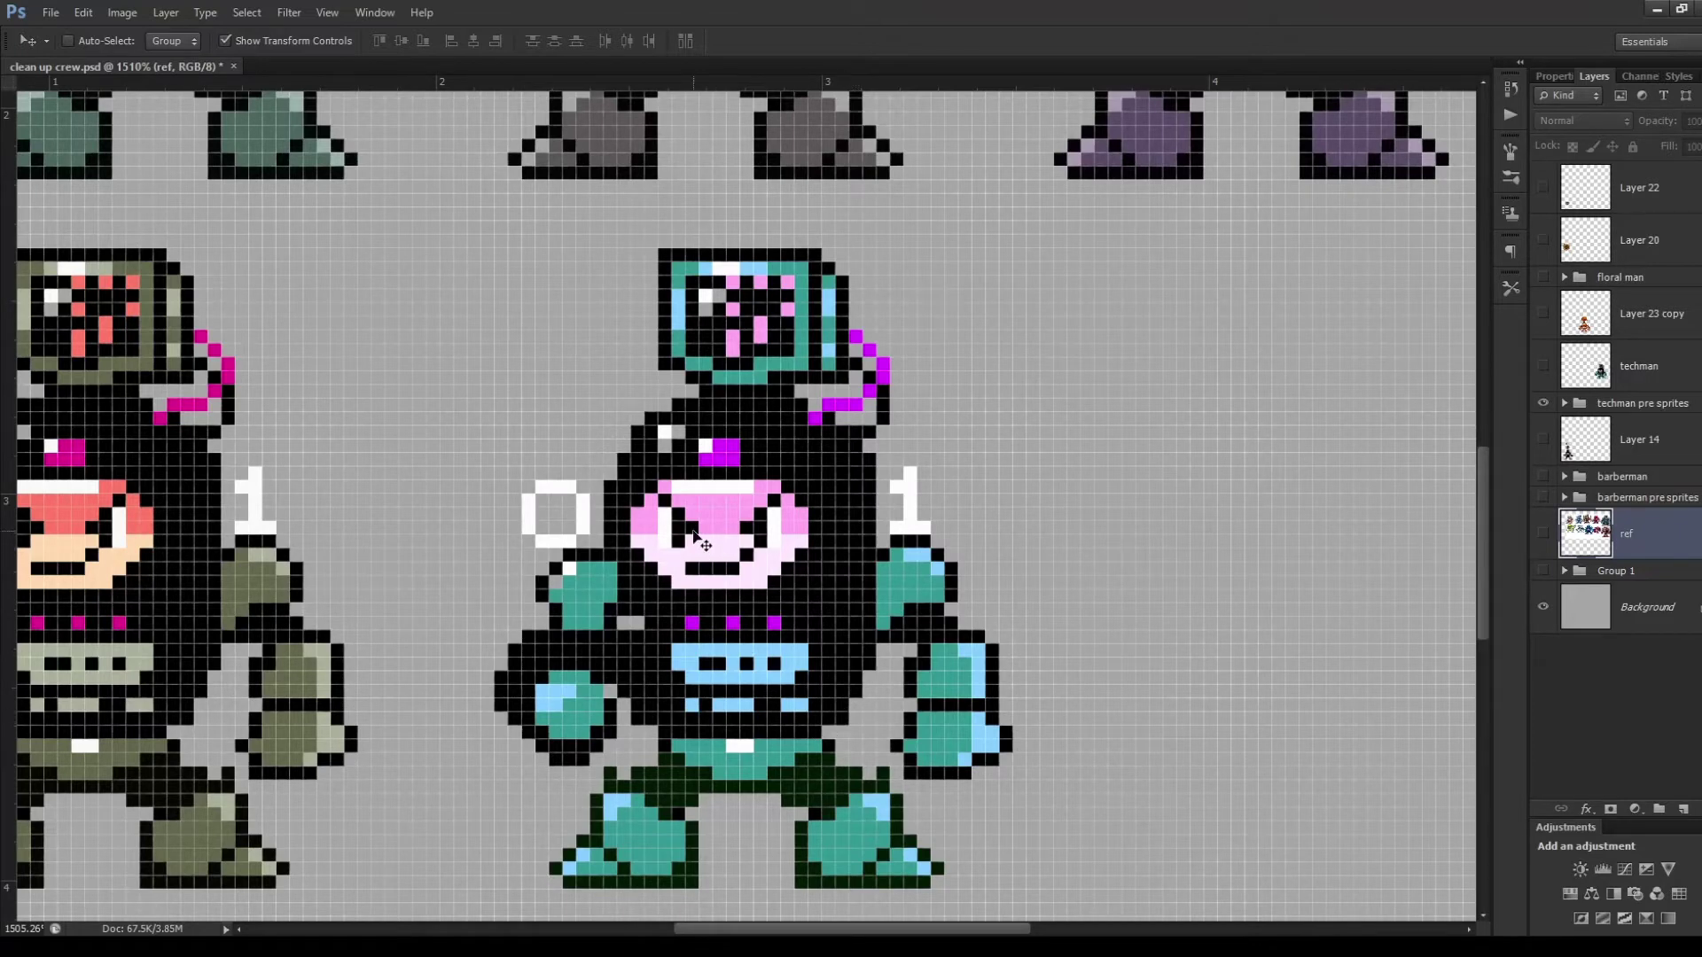
scroll(811, 506, down, 5)
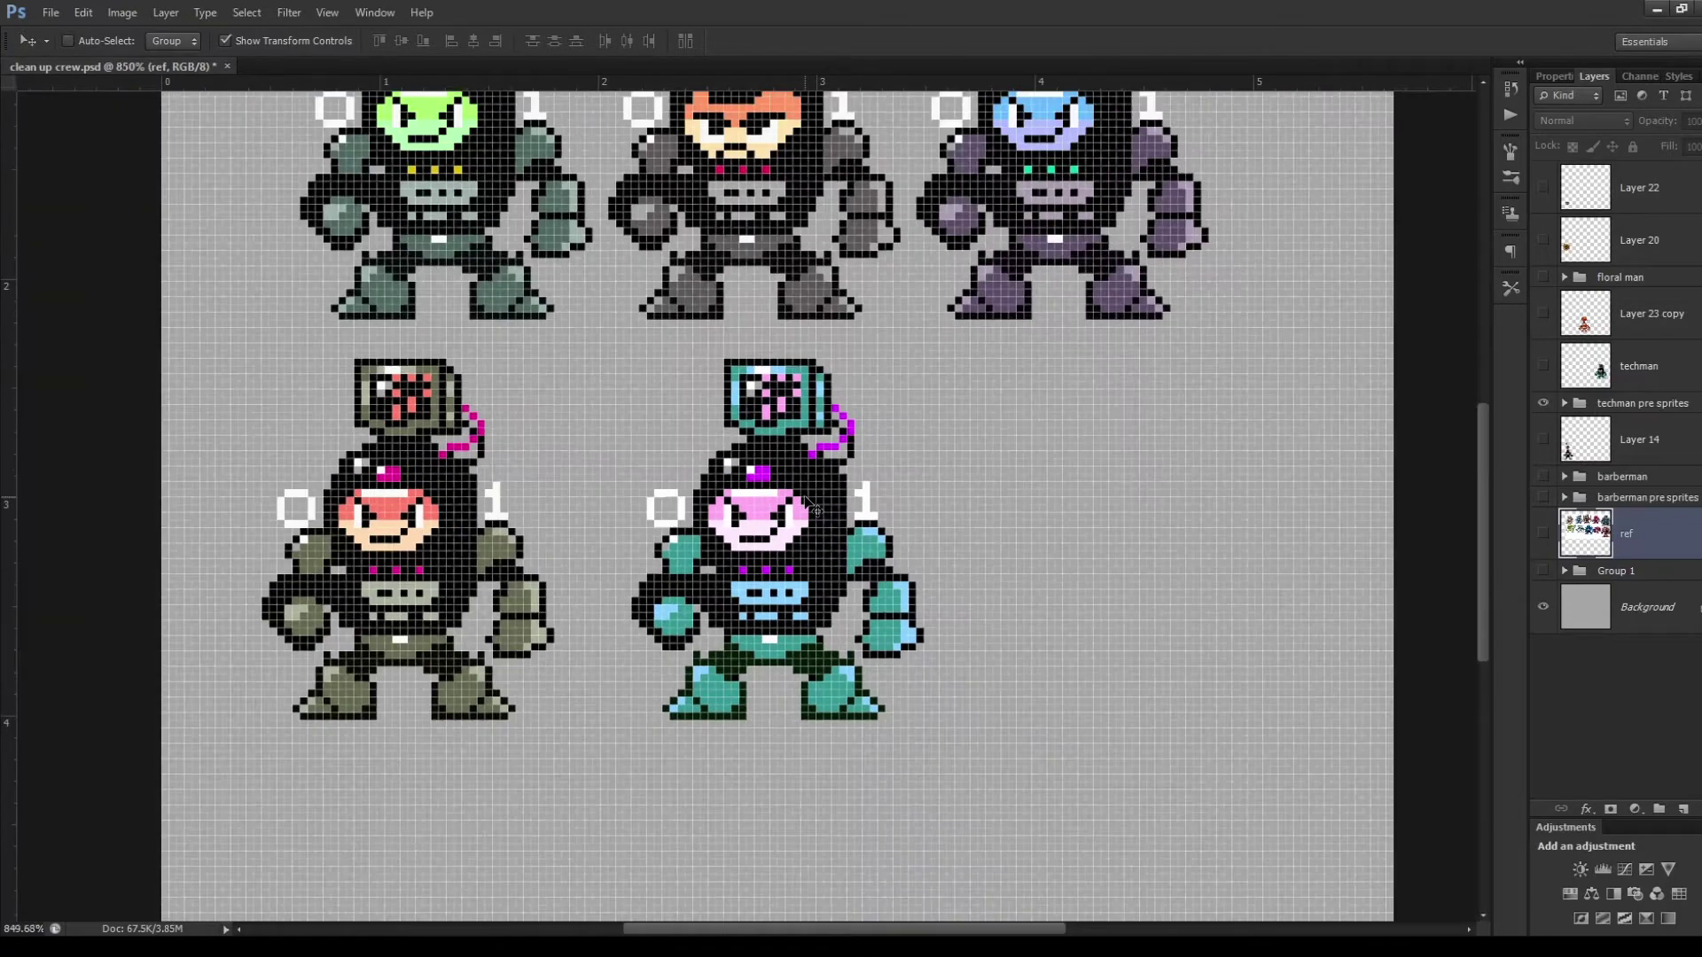
scroll(922, 505, up, 3)
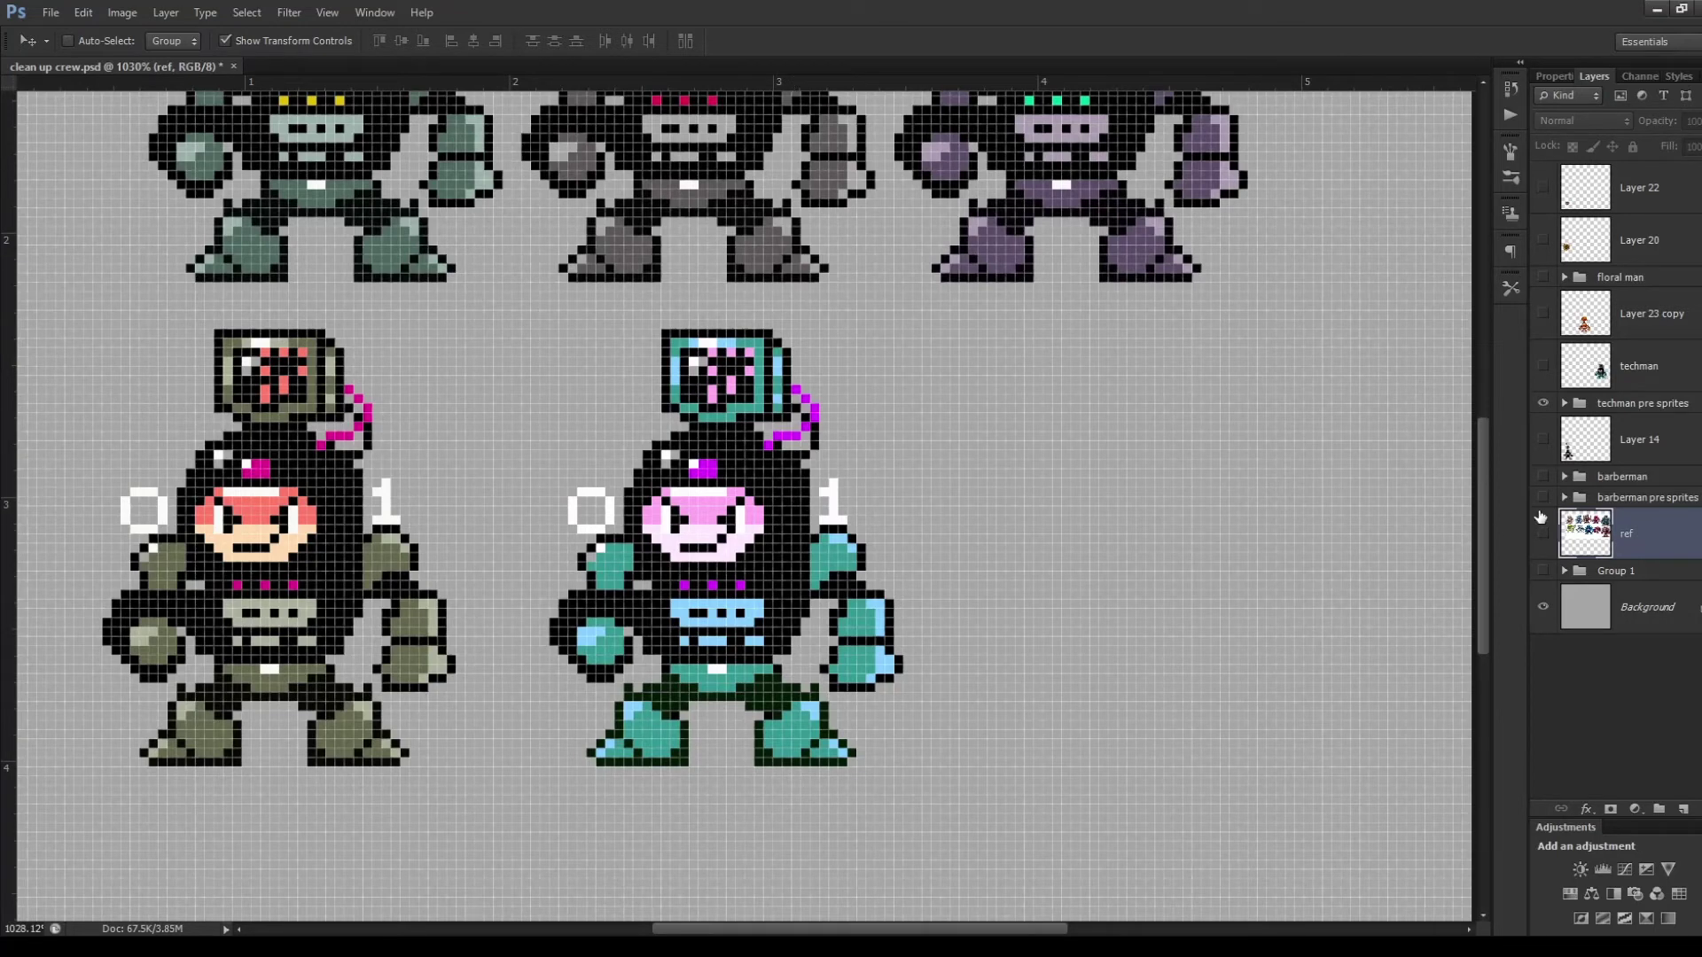
Show the techman layer and move its sprite slightly right, keeping its feet level with the pink-faced pre sprite.
click(1543, 365)
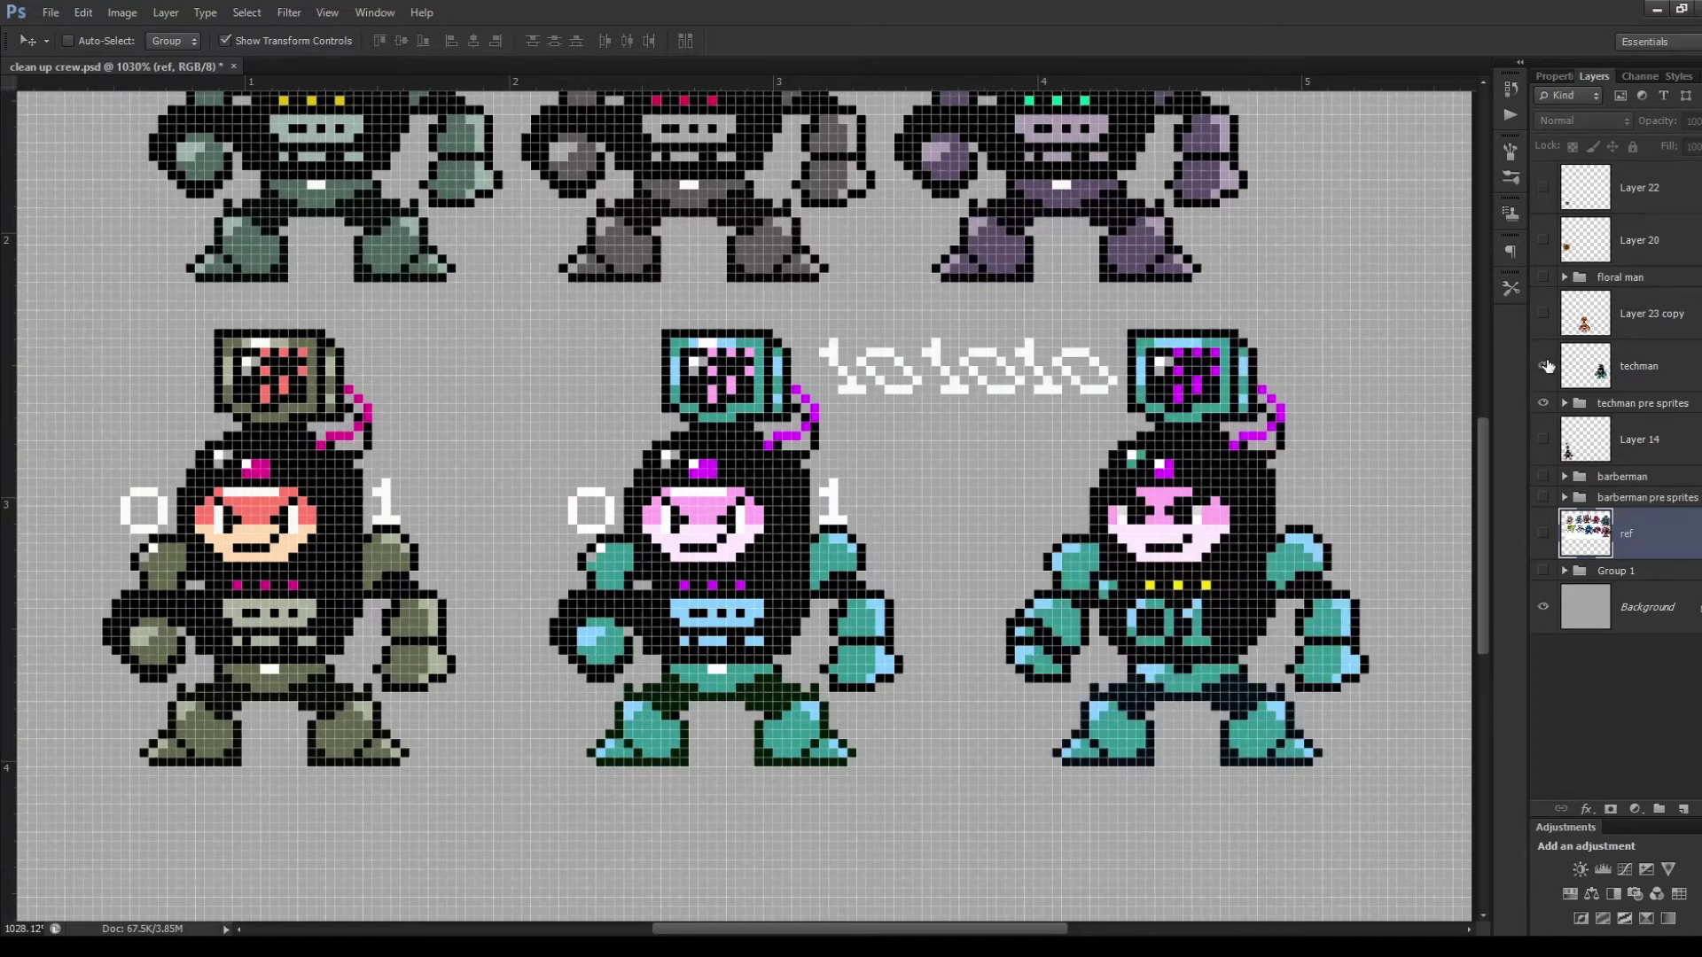
click(1618, 381)
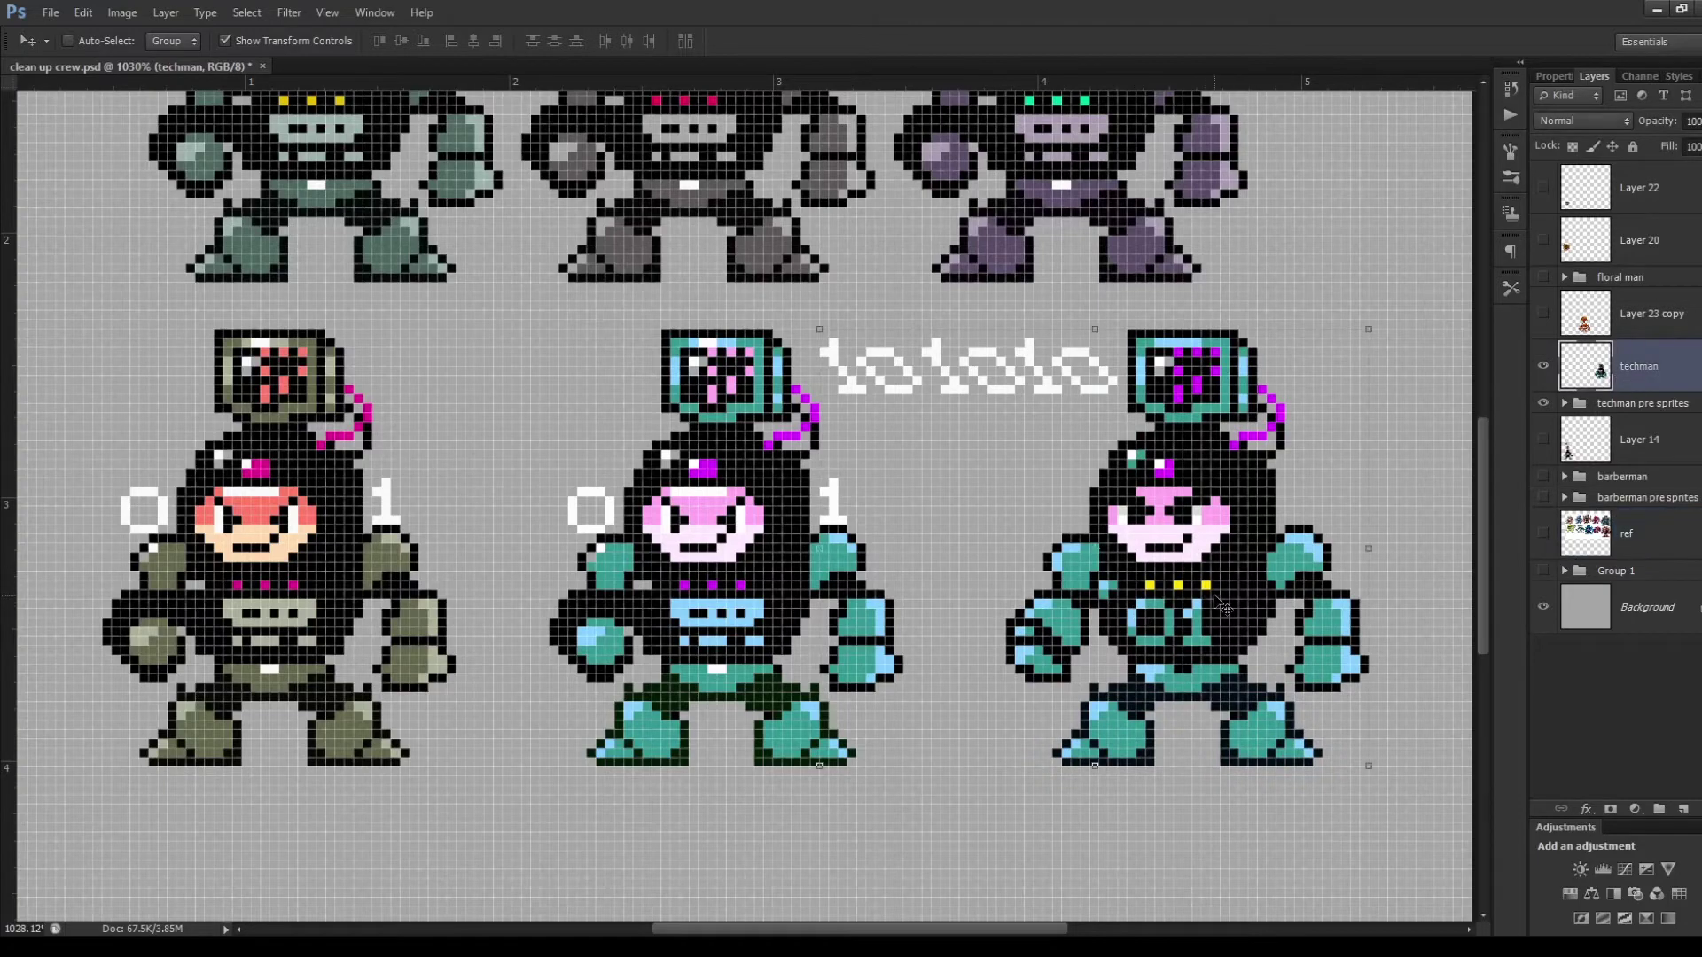
mouse_move(1216, 603)
mouse_down()
mouse_move(1262, 630)
mouse_move(1244, 621)
mouse_up()
scroll(1249, 638, up, 1)
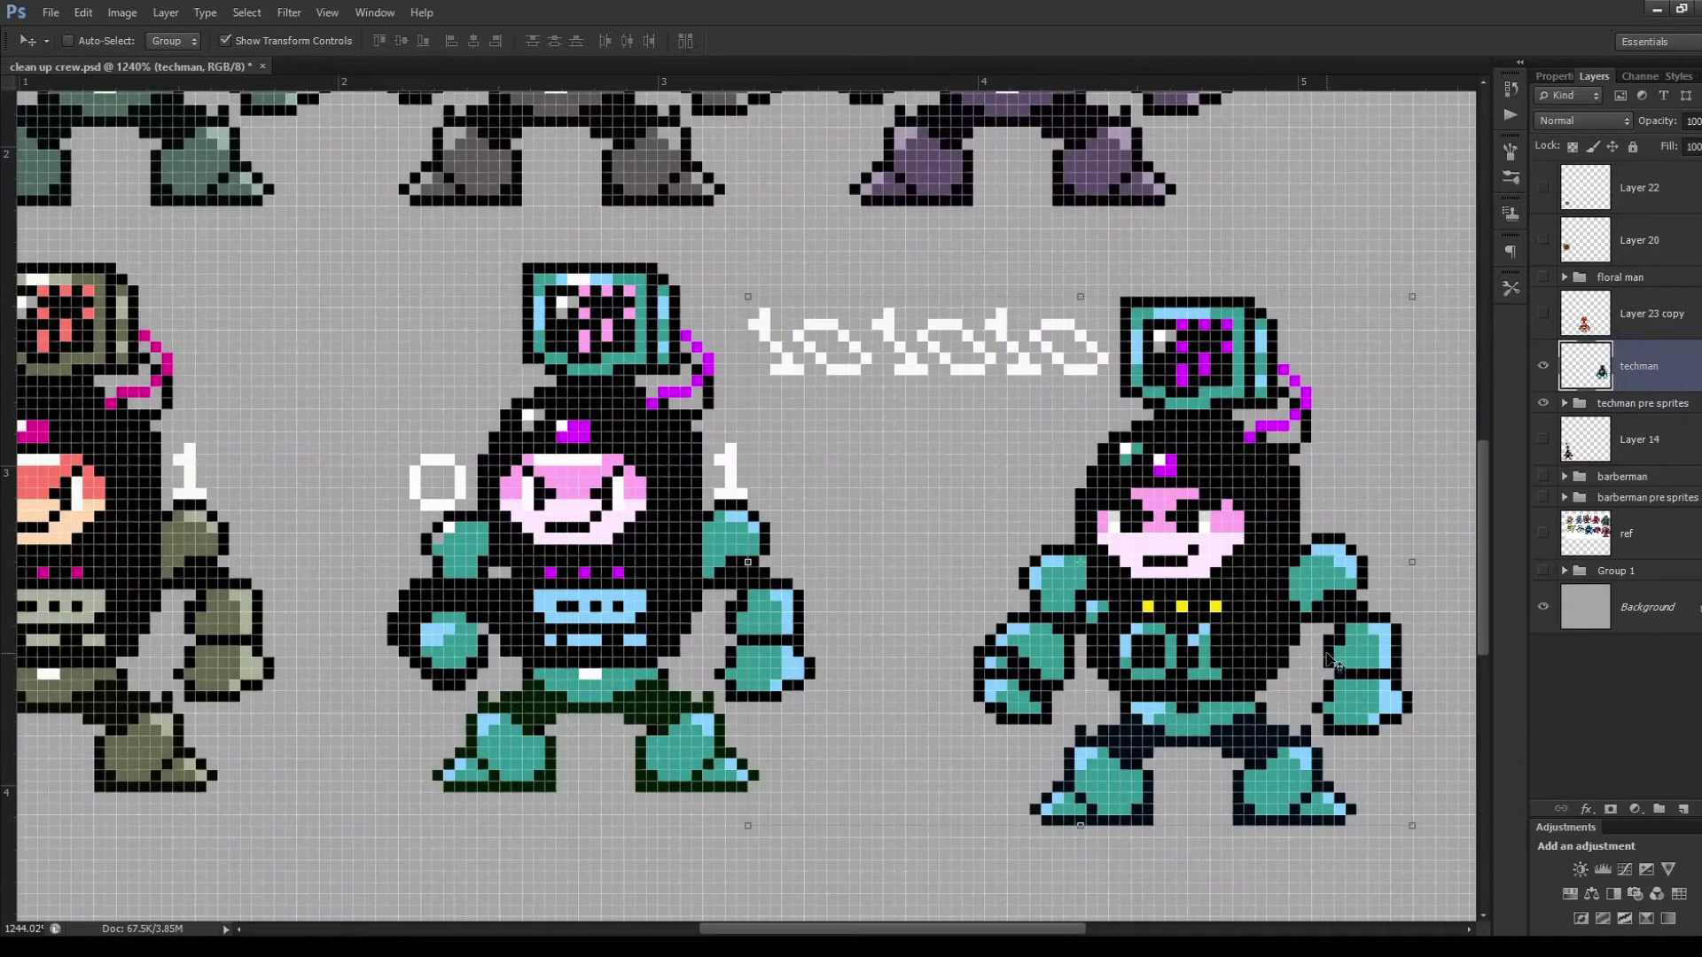
key(Up)
key(Up)
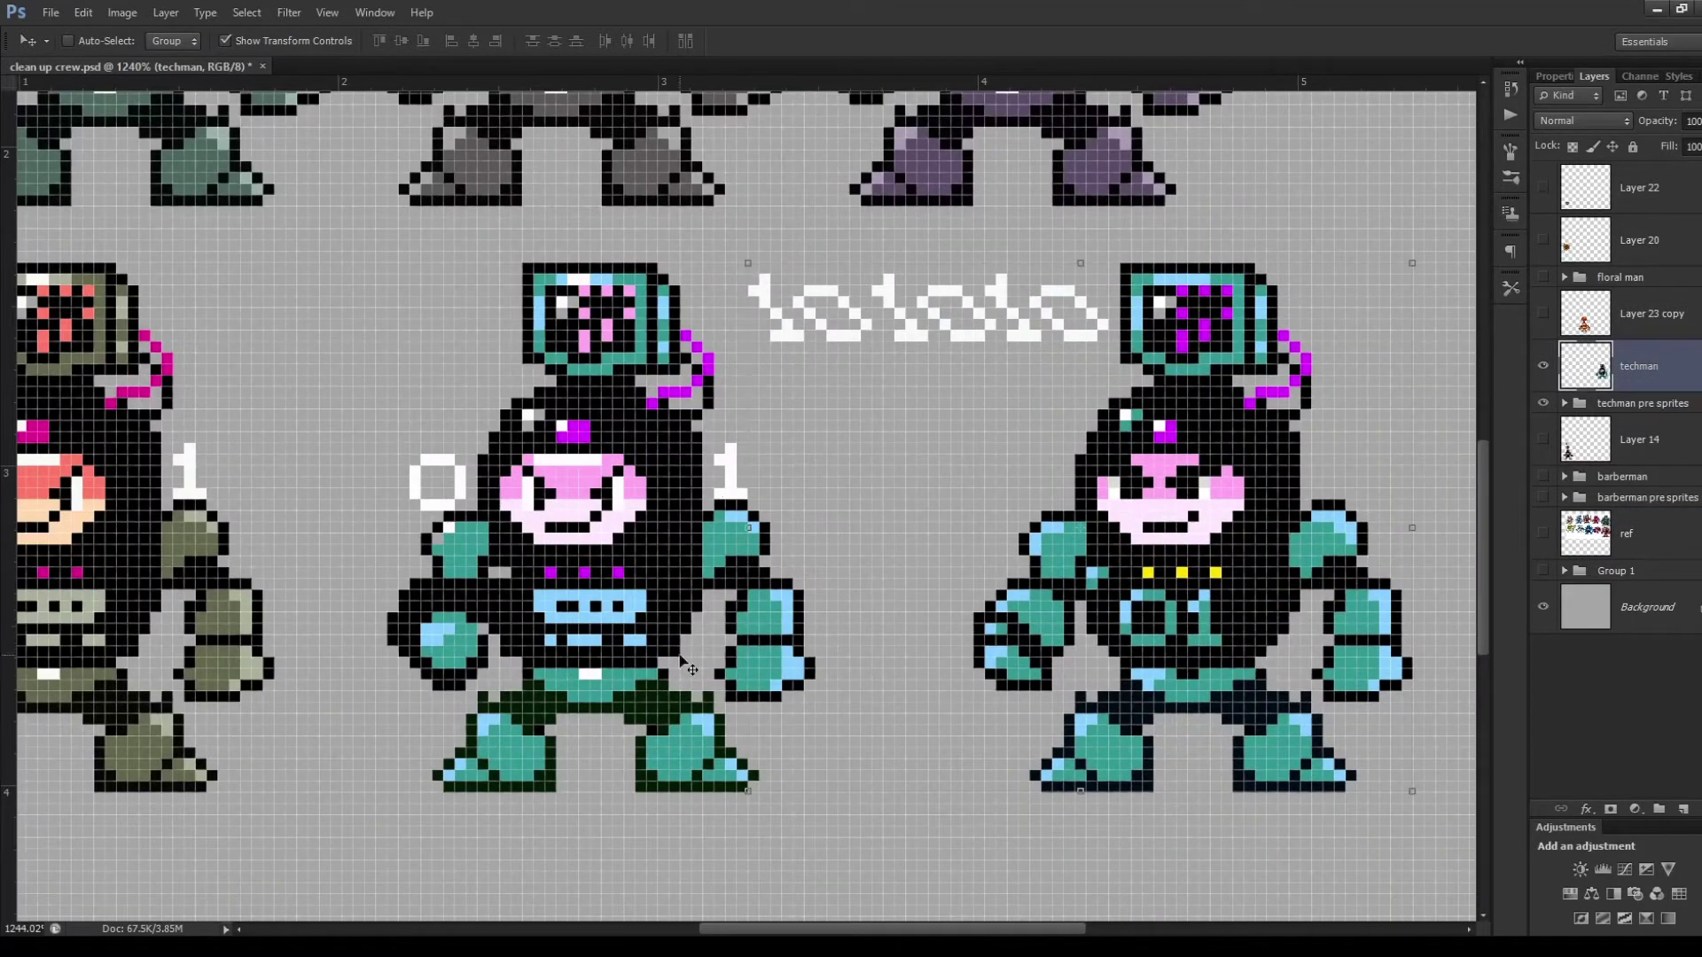
Compare the techman sprite with the pink-faced pre sprite beside it, checking the monitor, face, hand, chest 01 and 101010 numerals.
scroll(467, 511, down, 2)
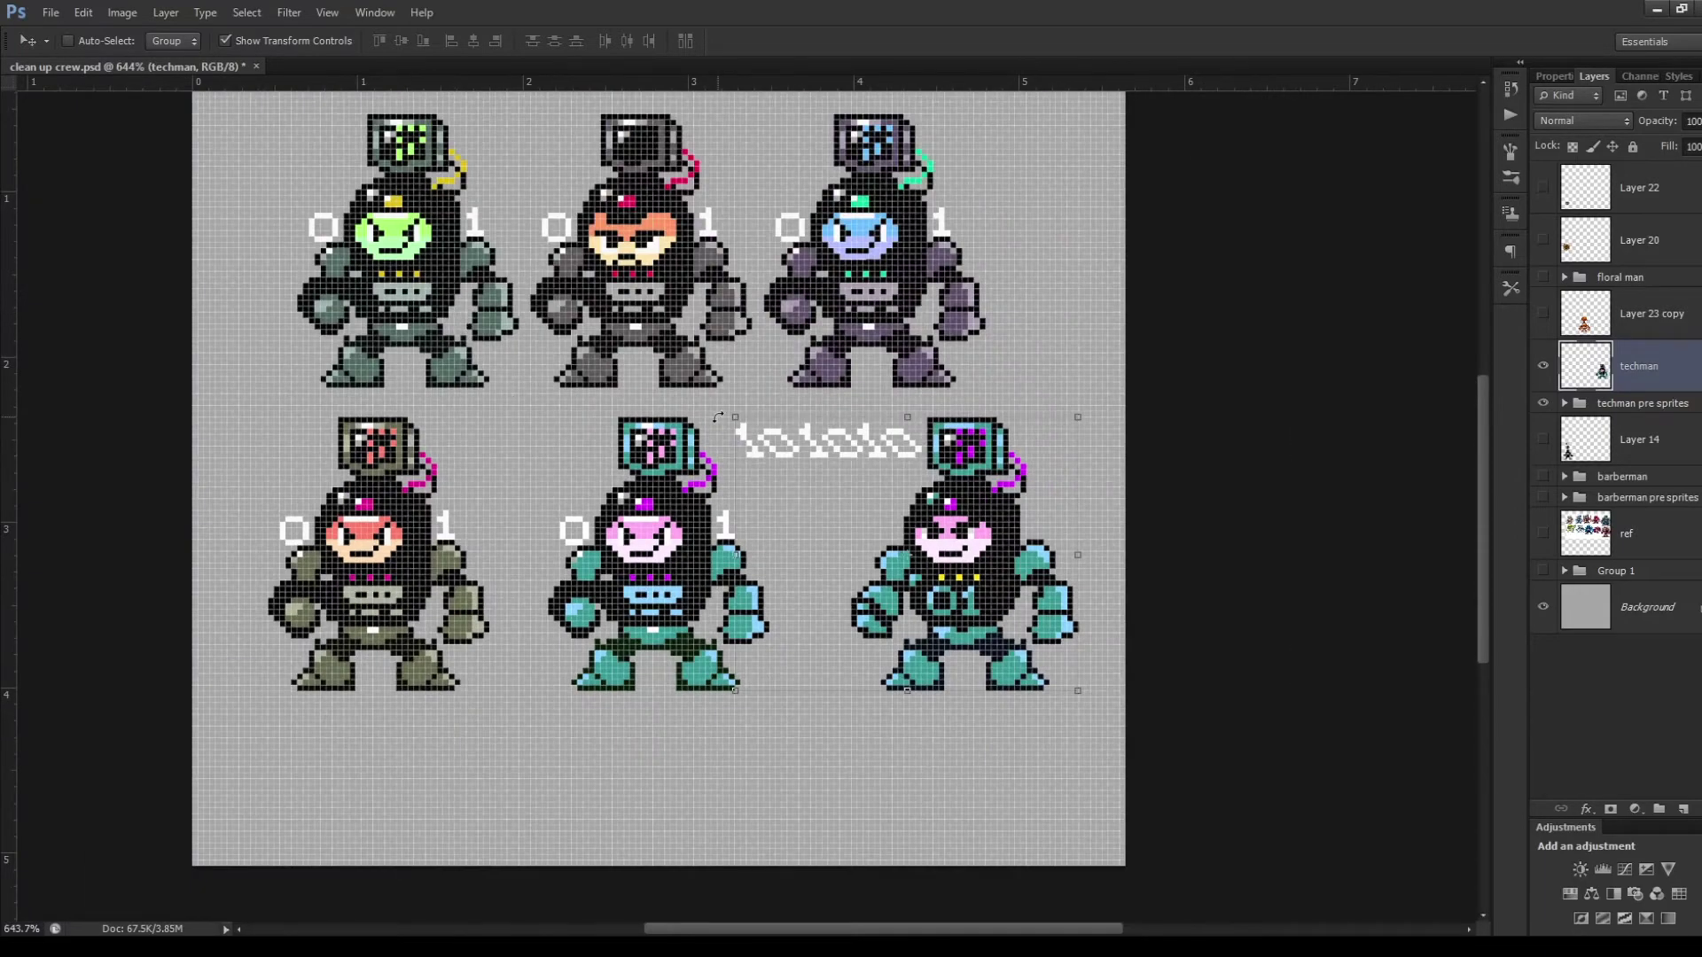
scroll(989, 551, up, 3)
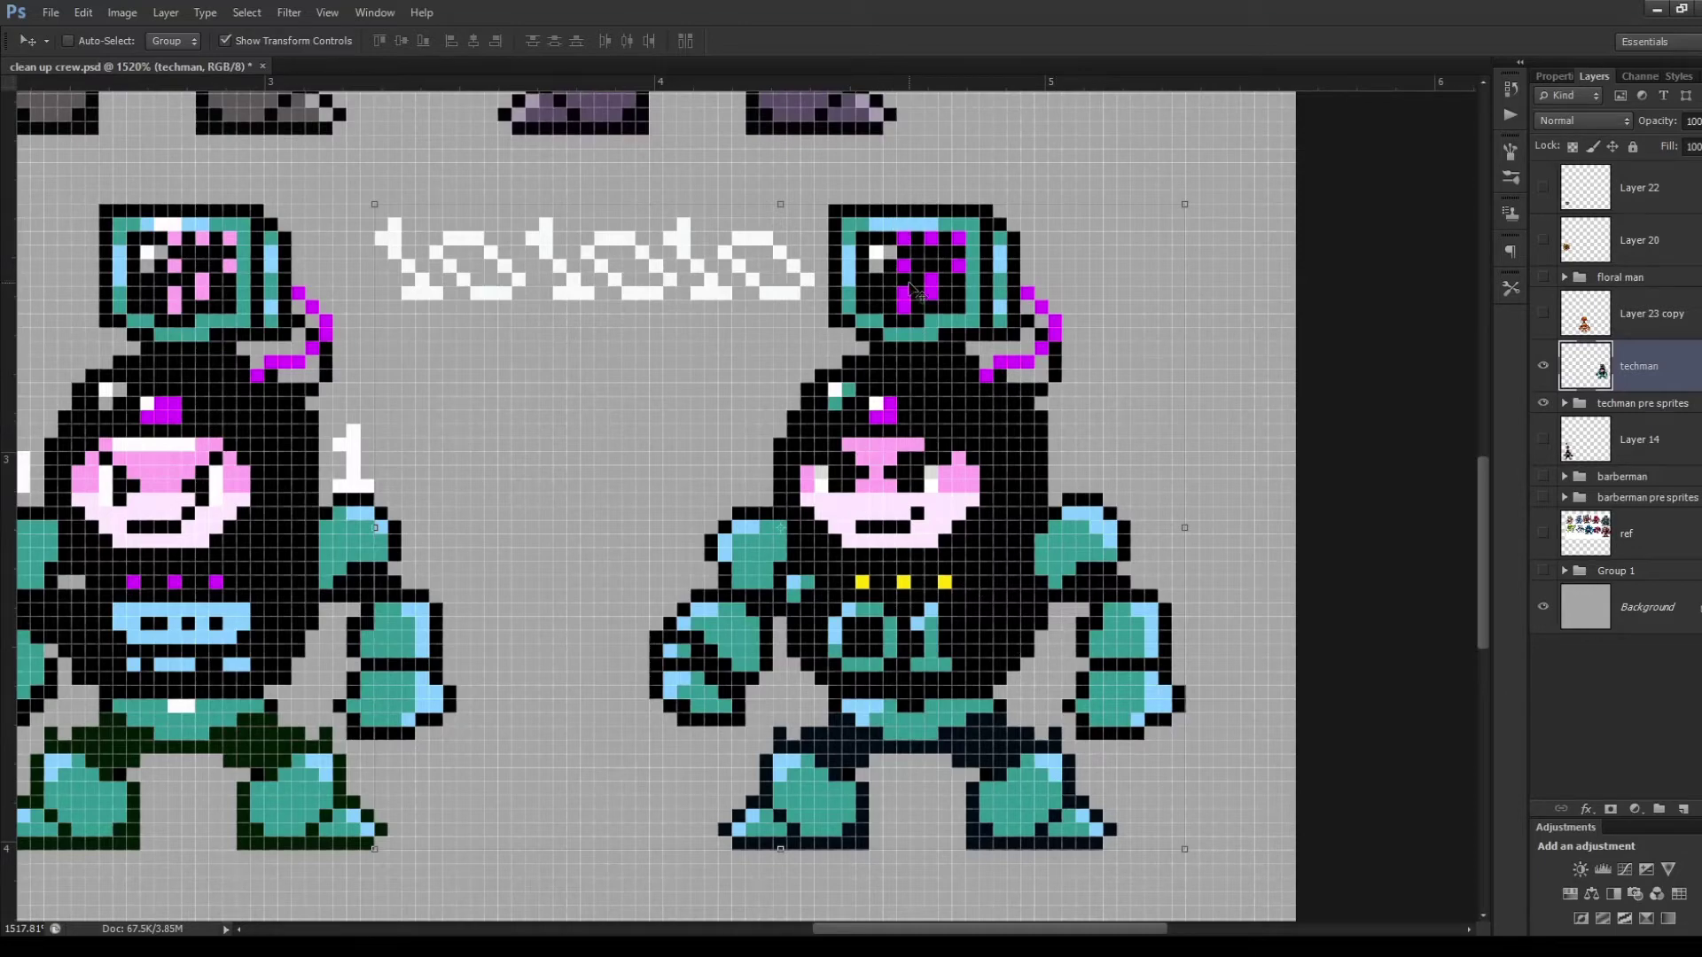
alt+scroll(942, 334, down, 3)
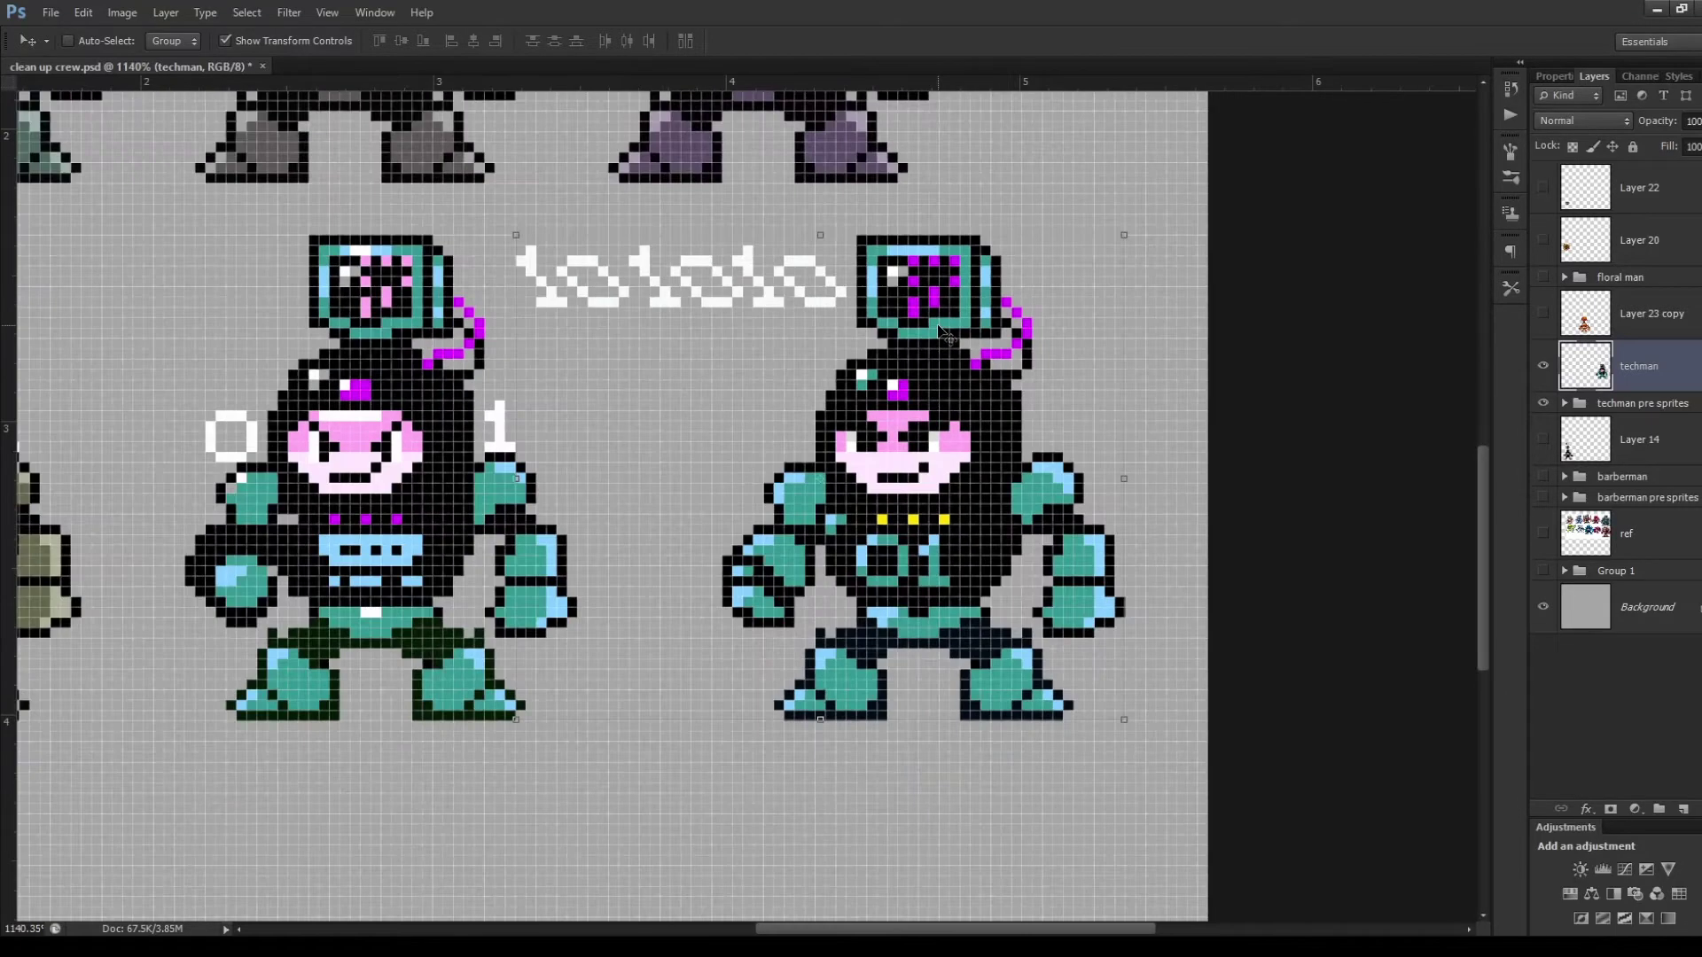
alt+scroll(758, 625, up, 2)
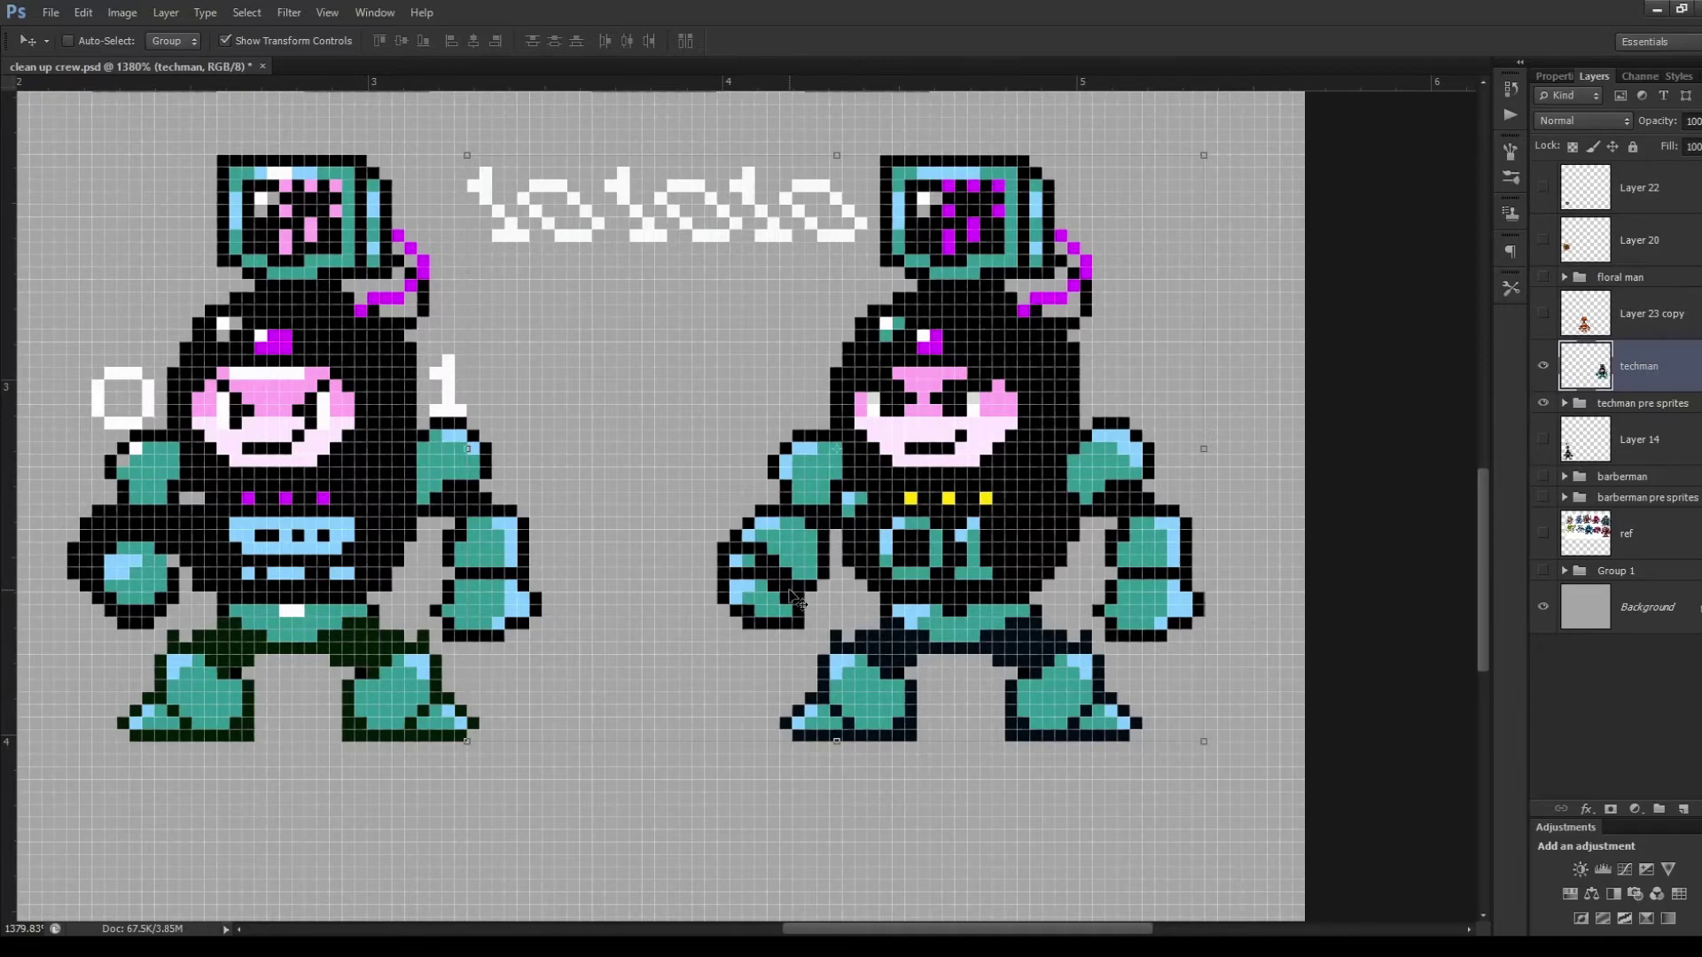
alt+scroll(979, 635, down, 2)
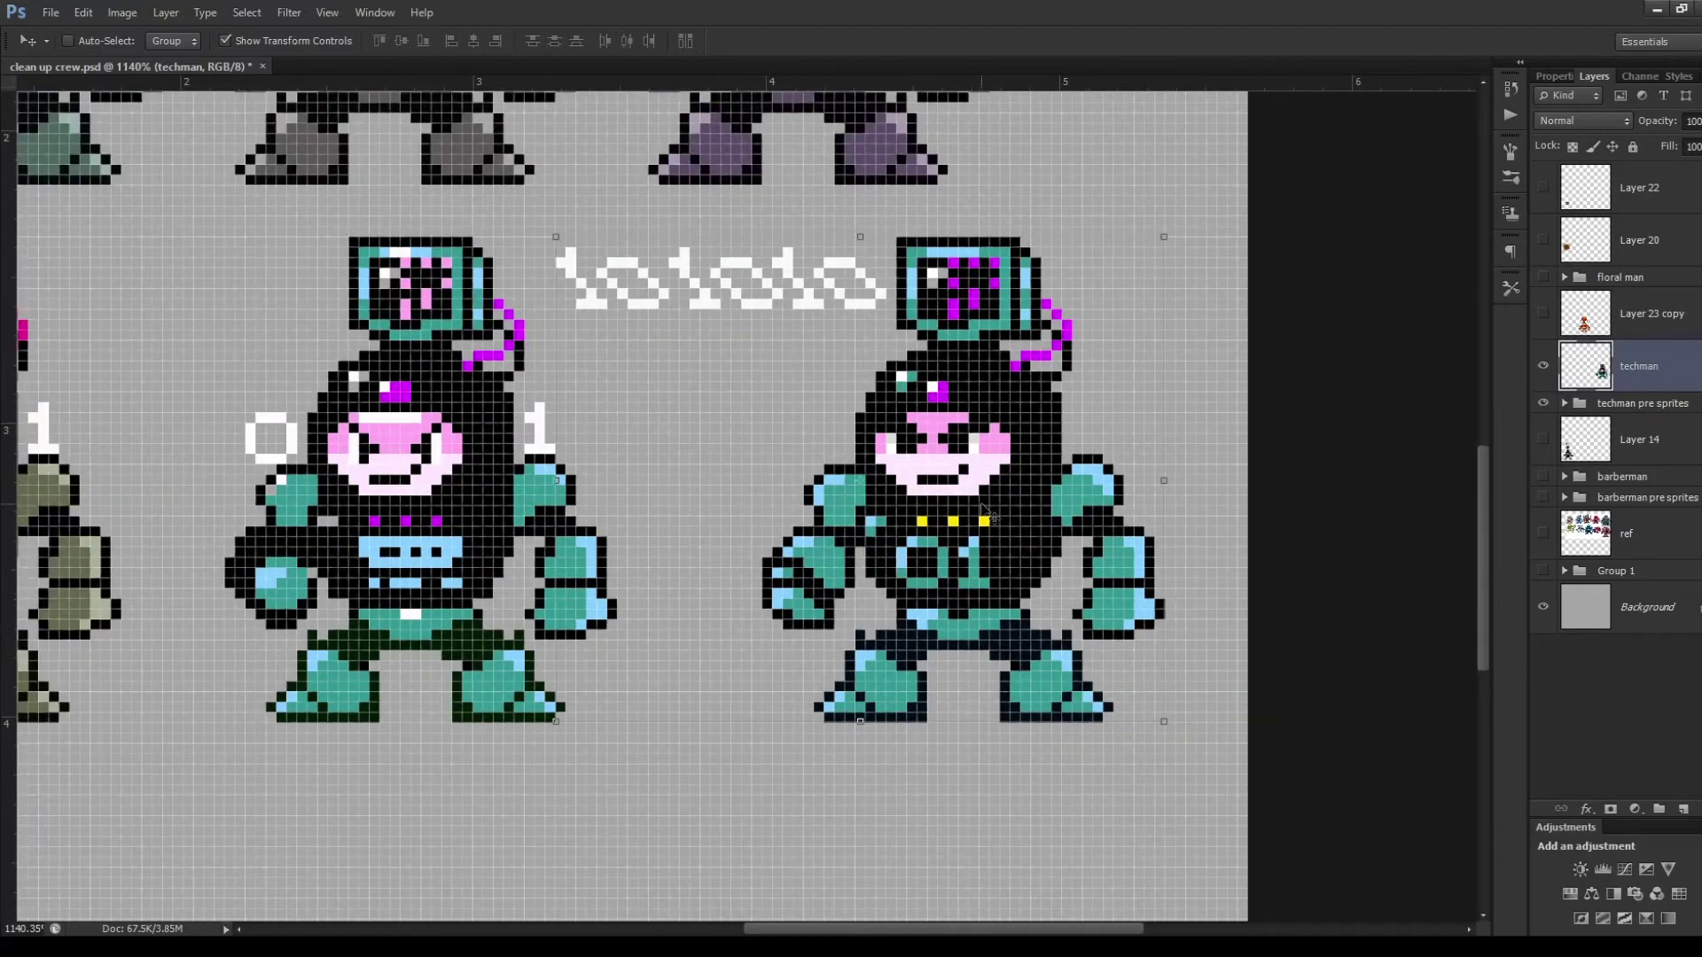
alt+scroll(984, 512, up, 2)
alt+scroll(966, 452, down, 8)
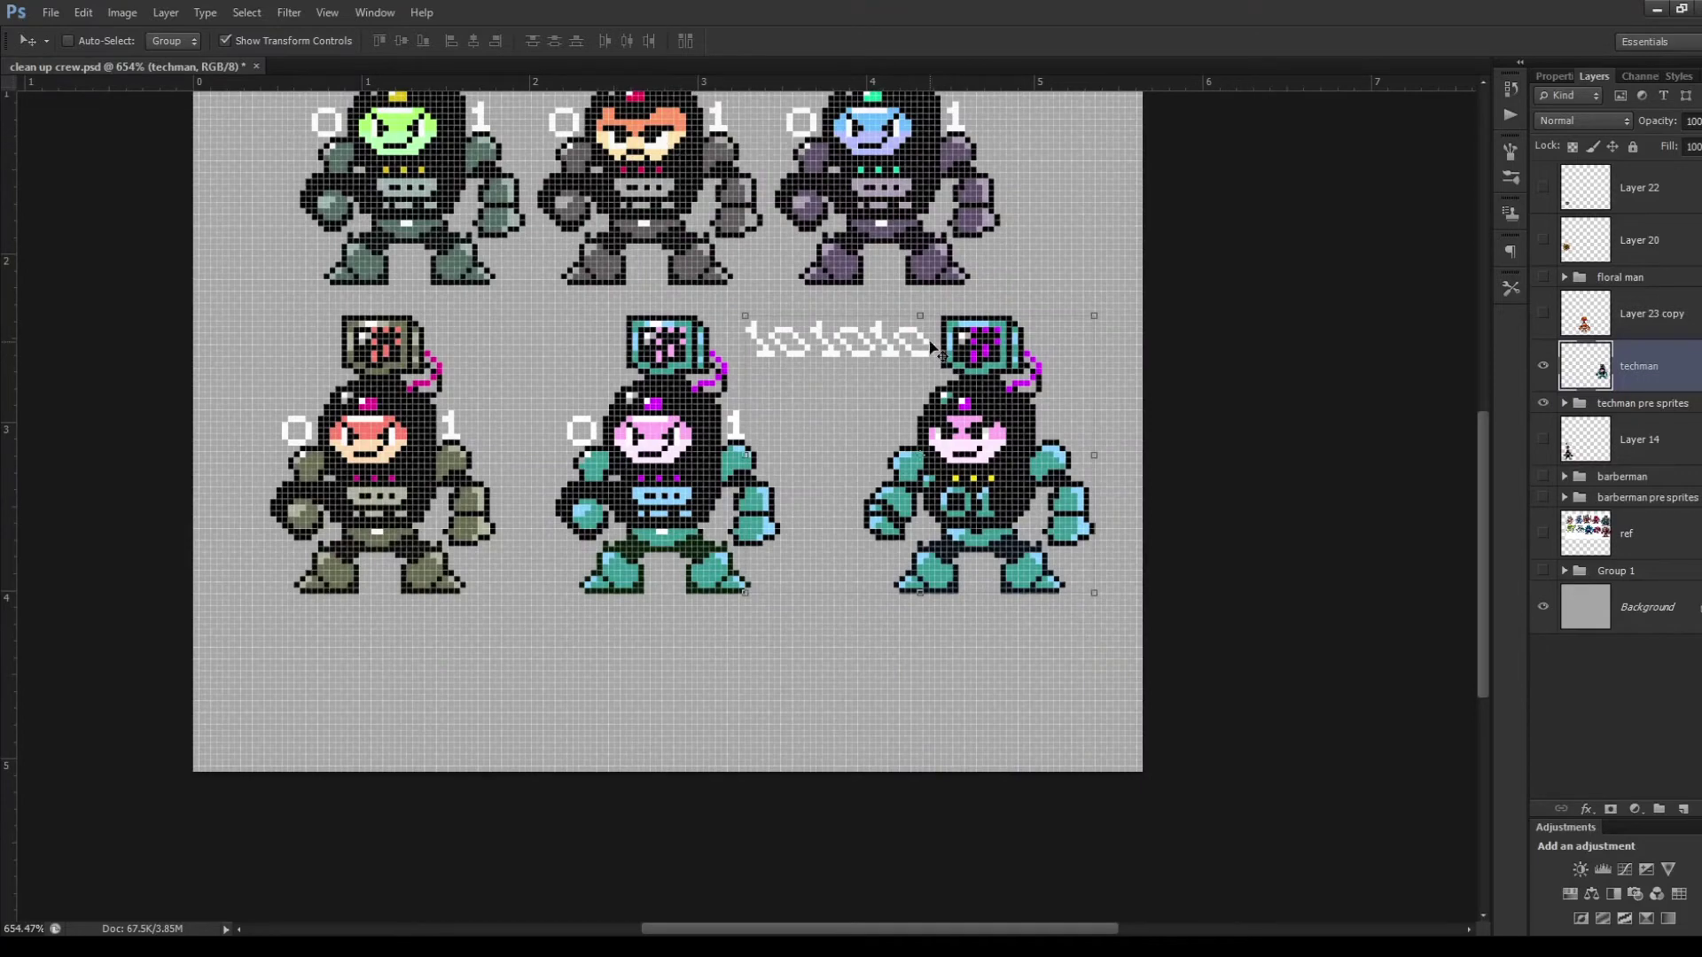
alt+scroll(993, 443, up, 3)
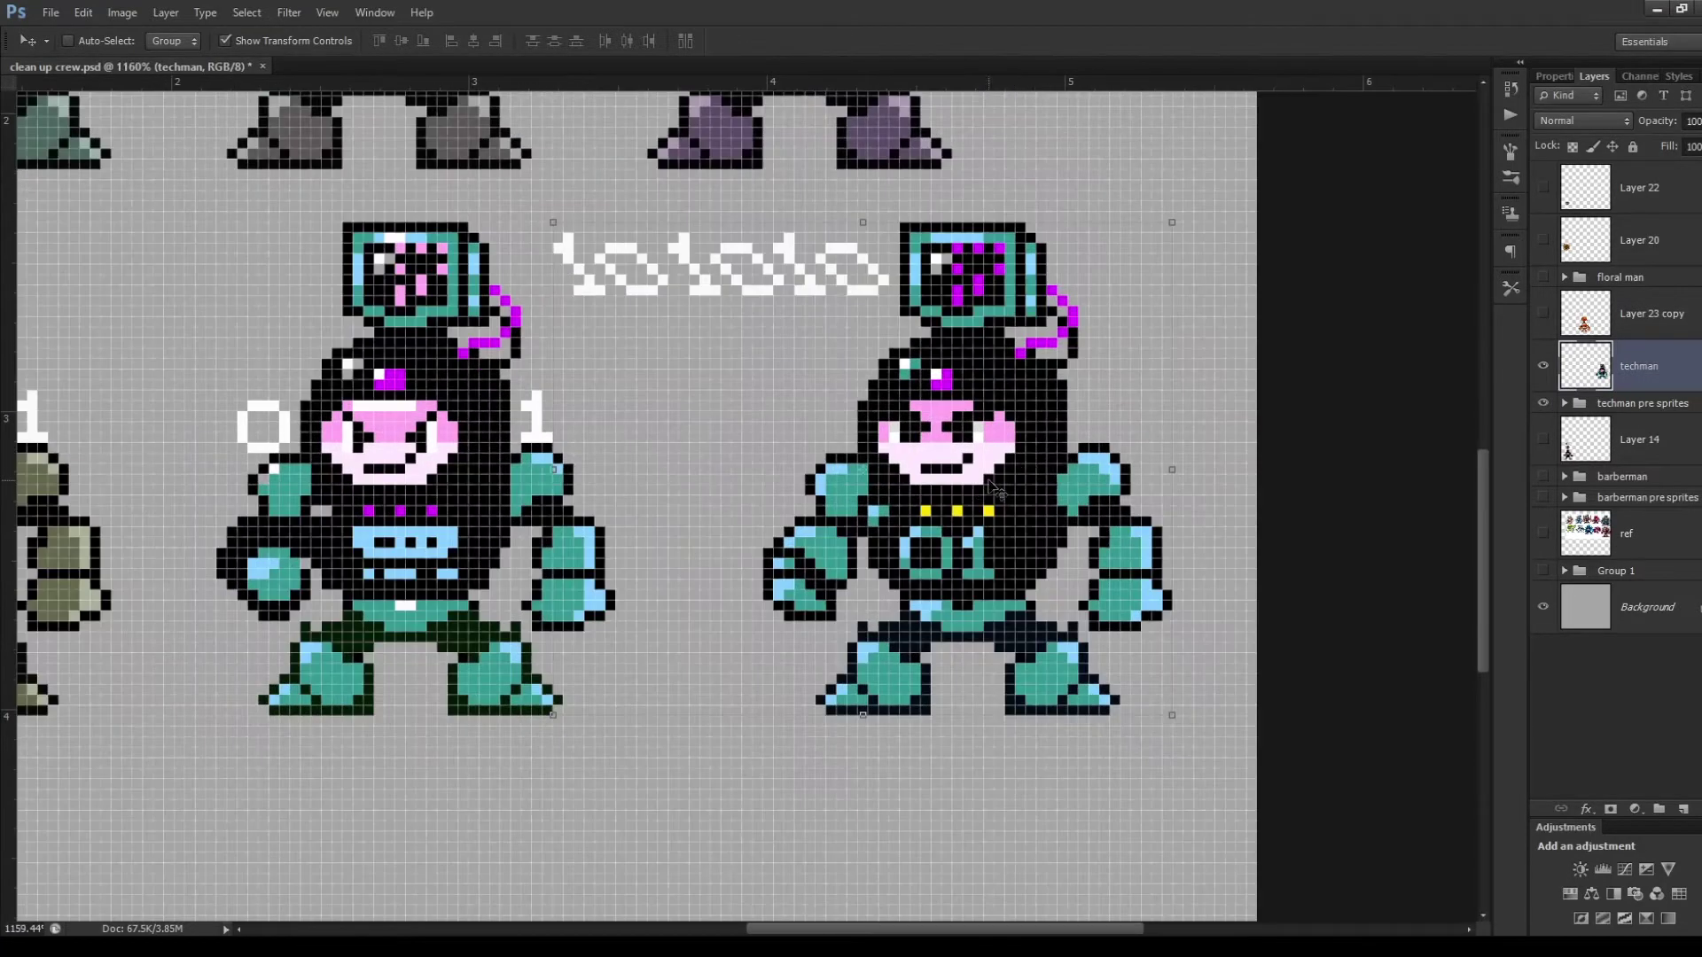
alt+scroll(828, 423, up, 1)
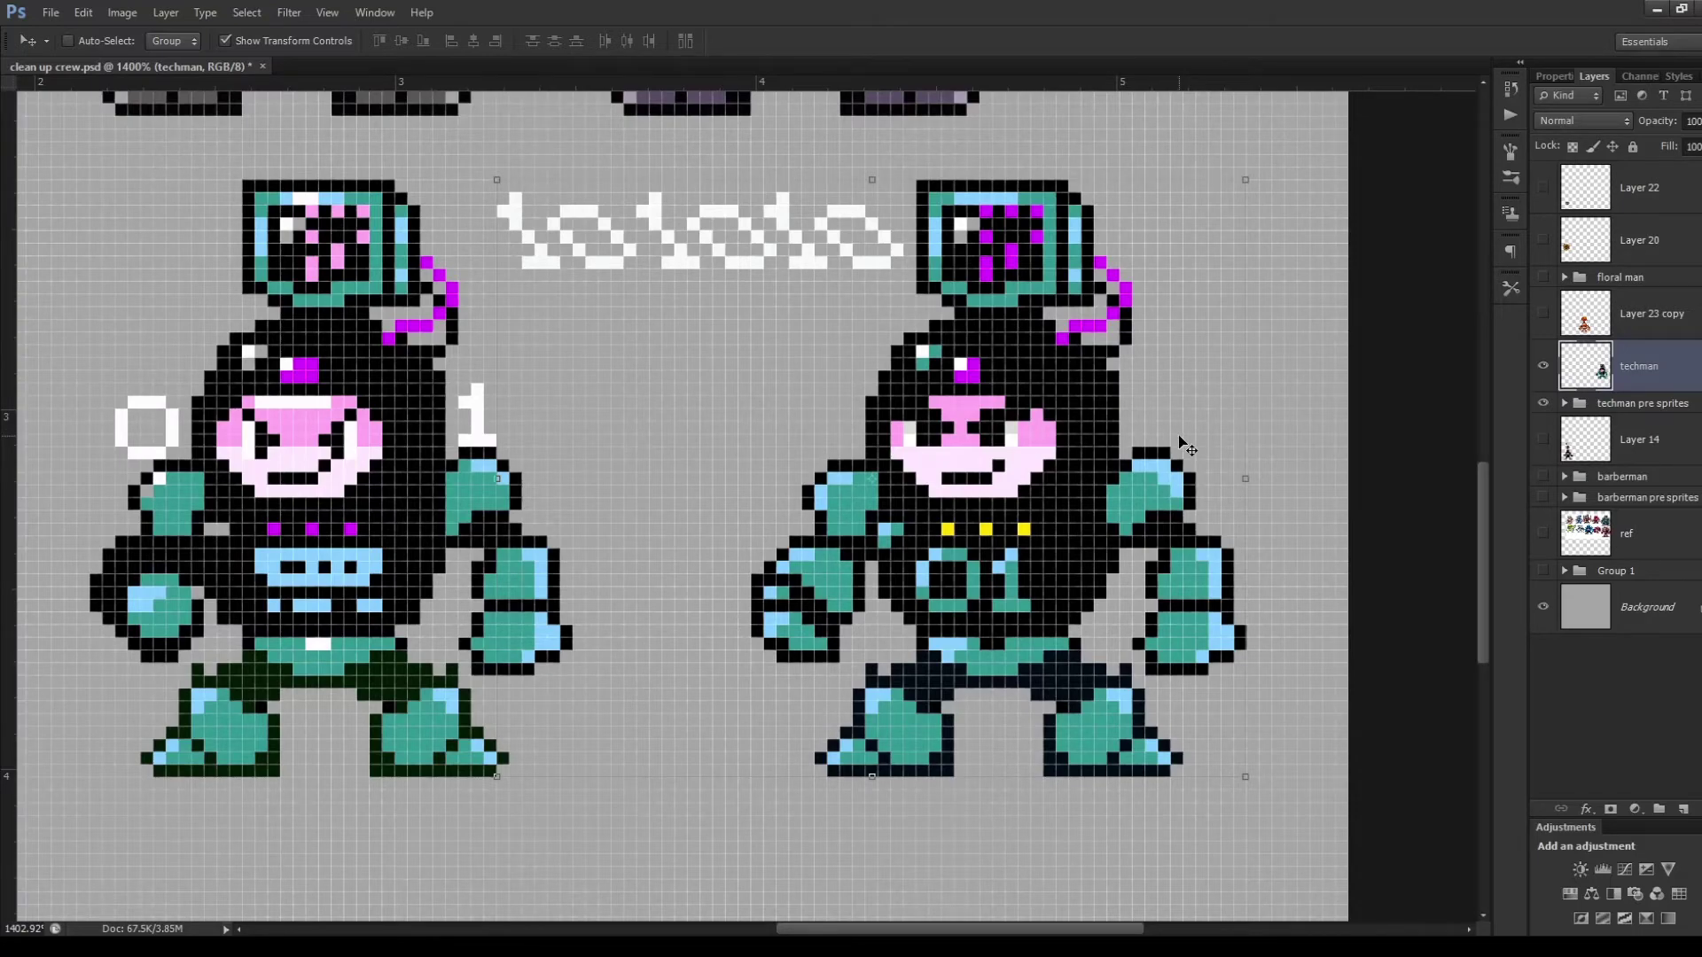
alt+scroll(1187, 448, down, 4)
alt+scroll(1170, 469, up, 2)
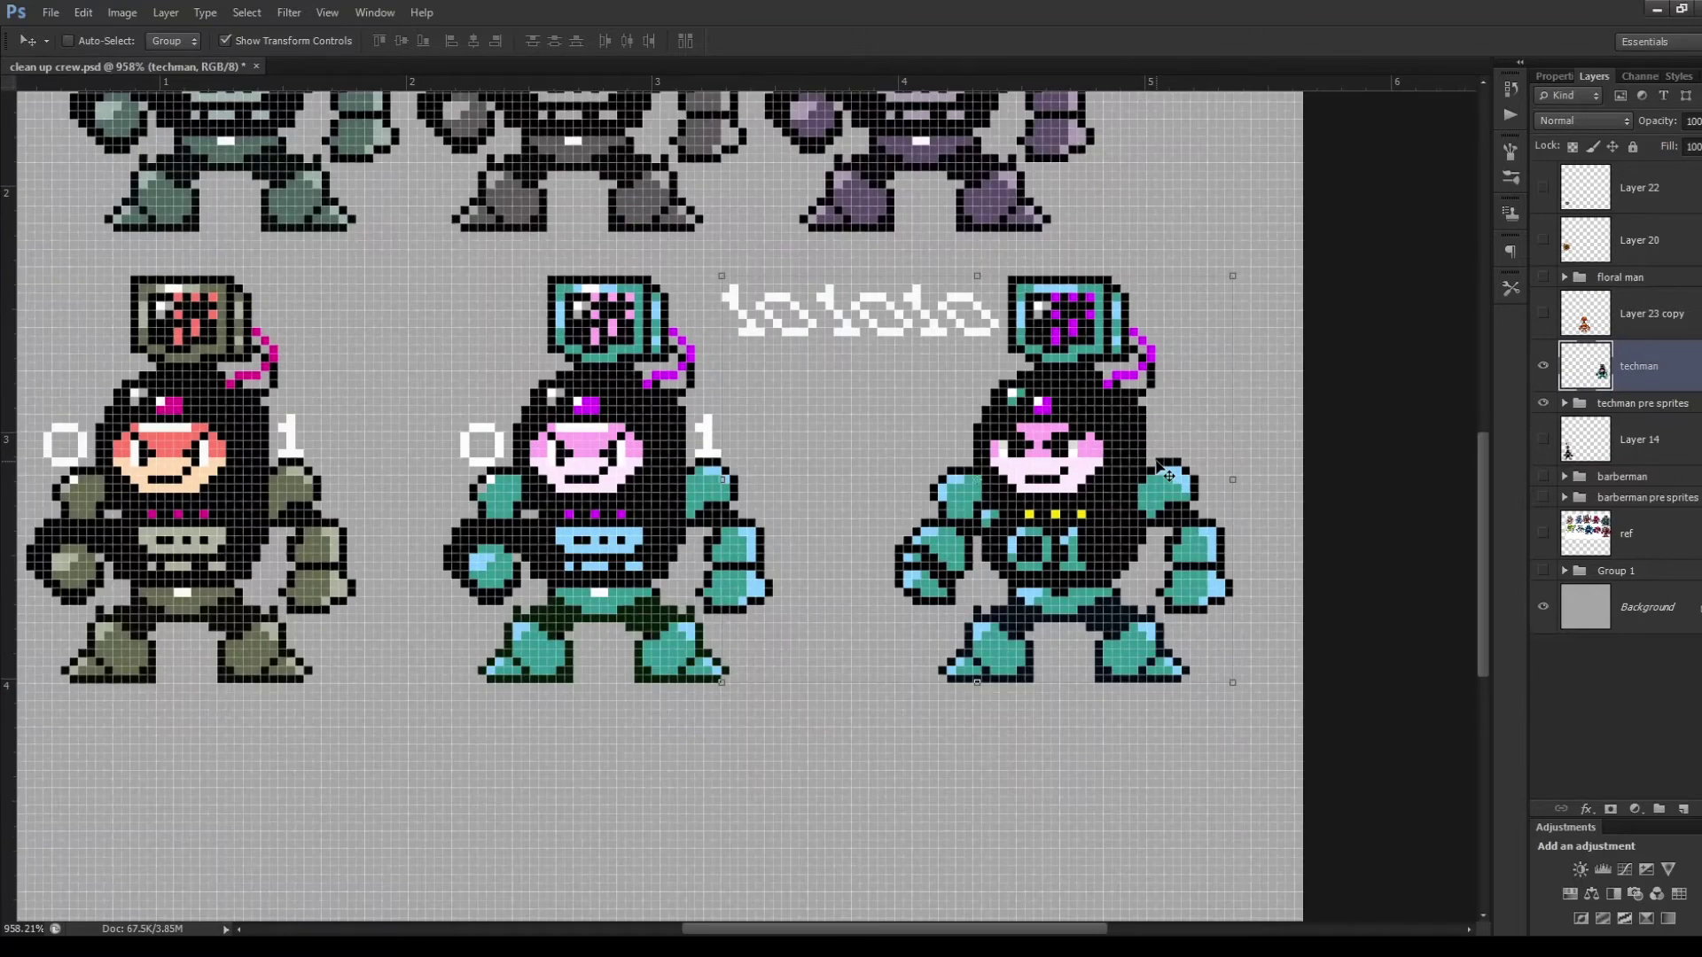
alt+scroll(1169, 475, up, 2)
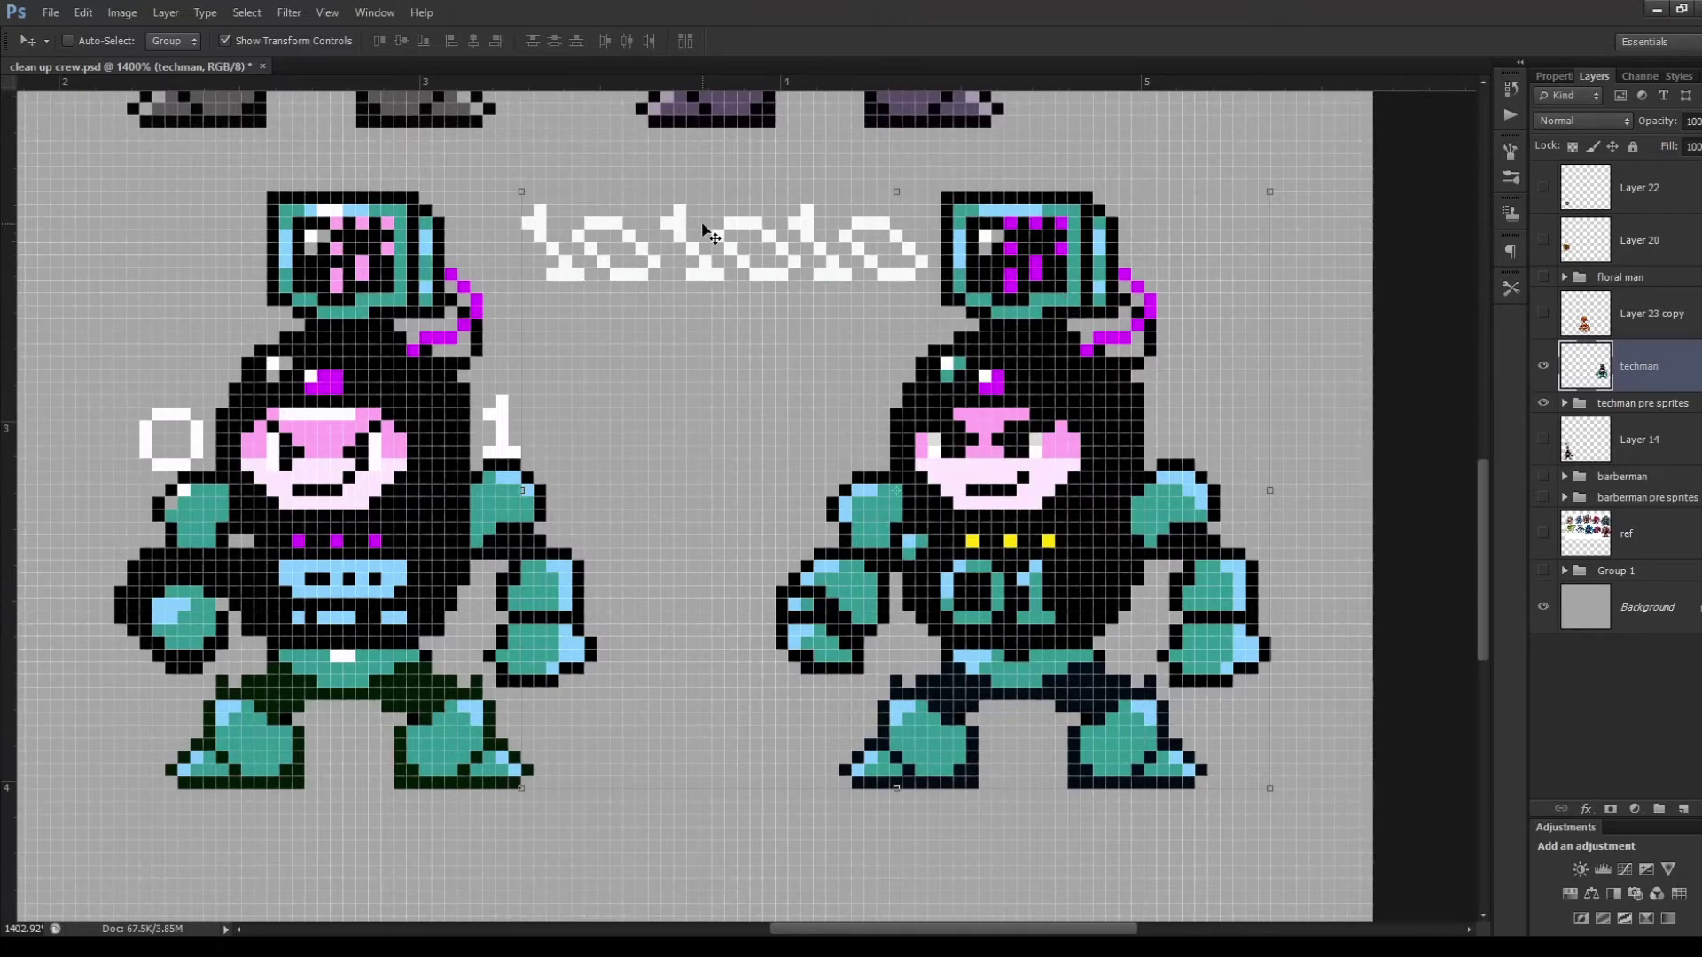
Review the techman sprite against all five color variants, checking its pose, belt, legs and chest both close up and zoomed out.
scroll(709, 235, down, 6)
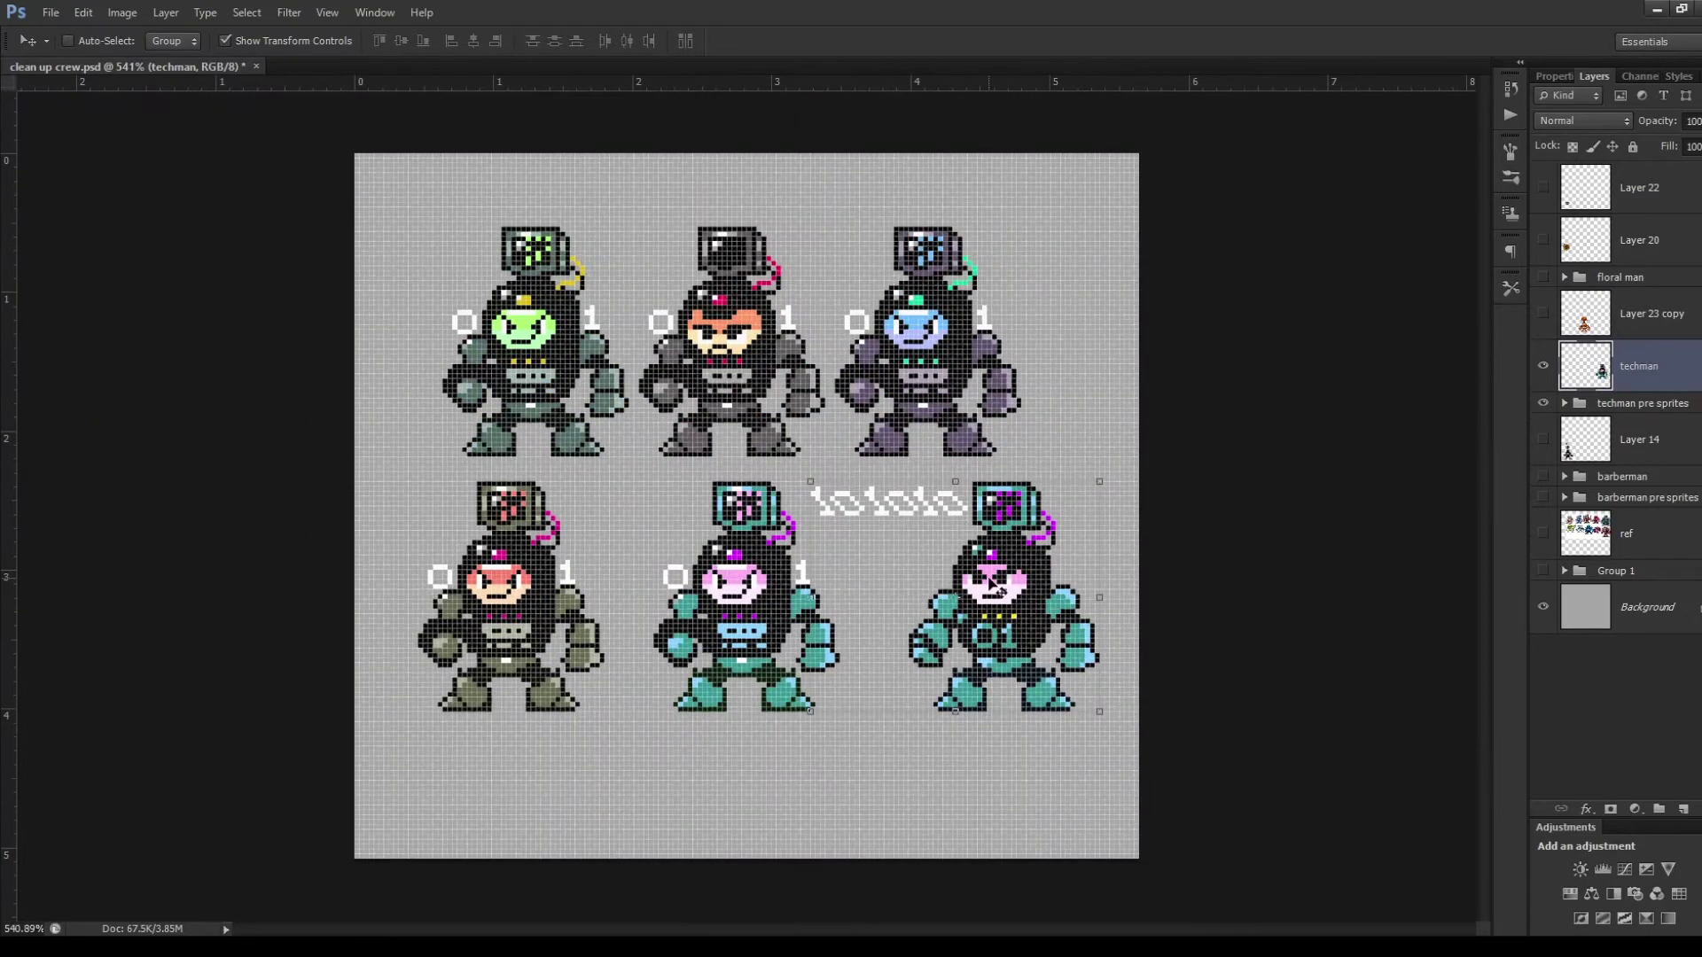
scroll(993, 585, down, 1)
scroll(993, 585, up, 2)
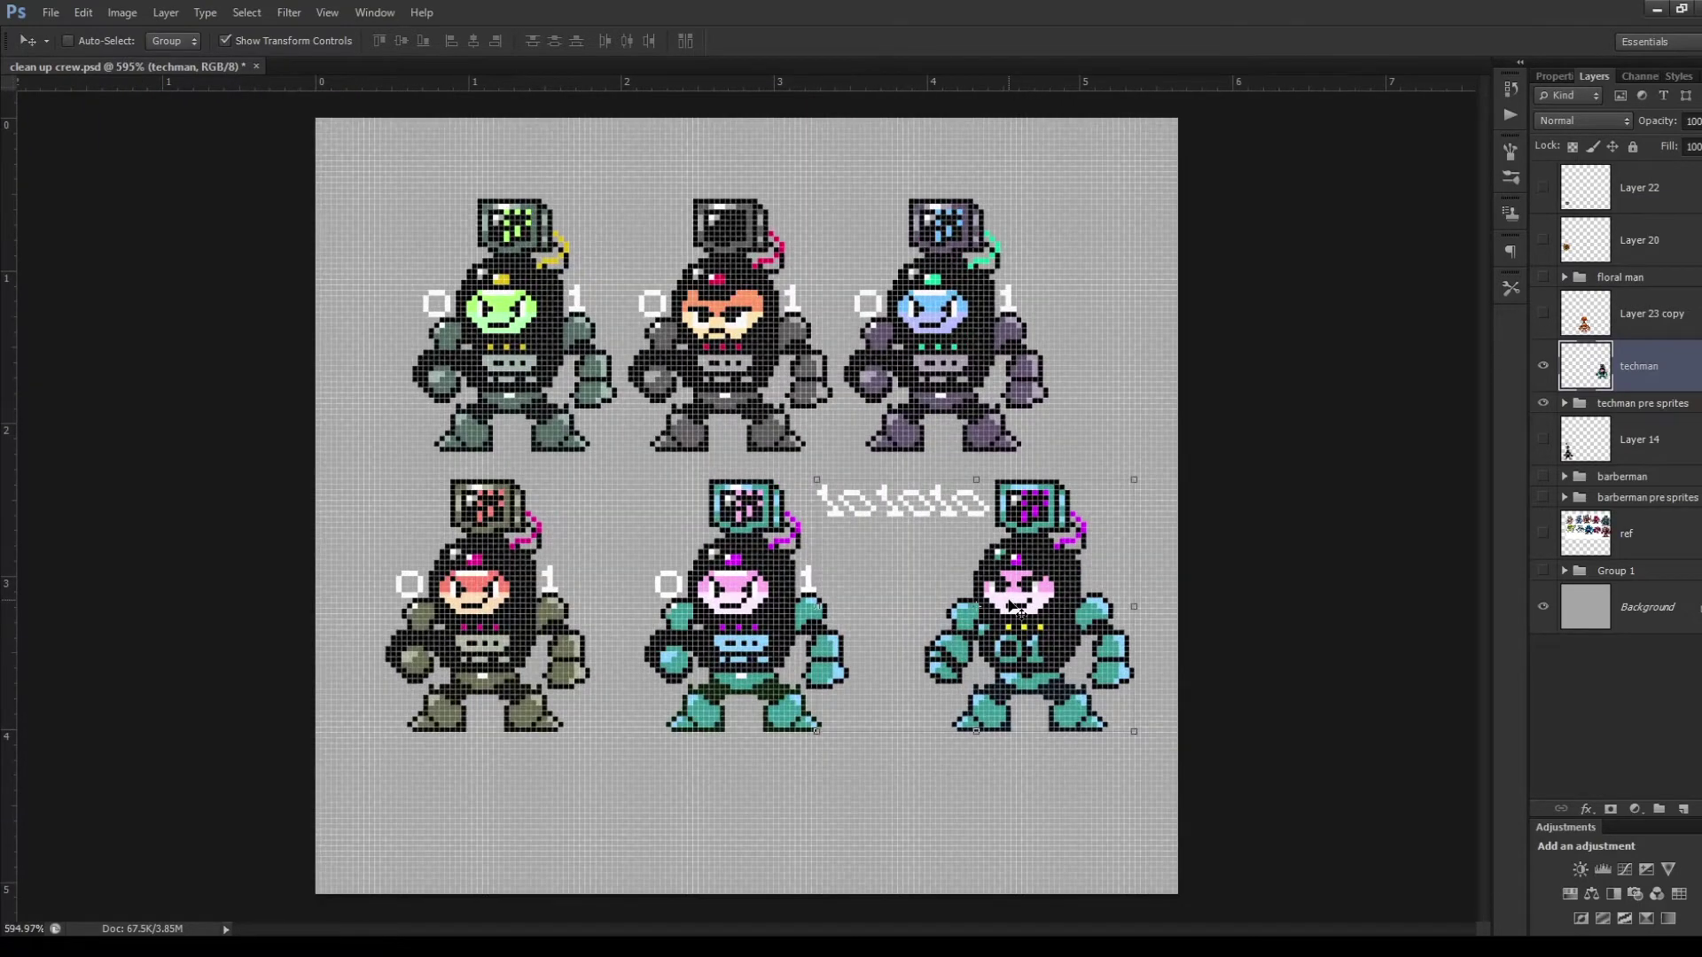
scroll(1014, 611, up, 2)
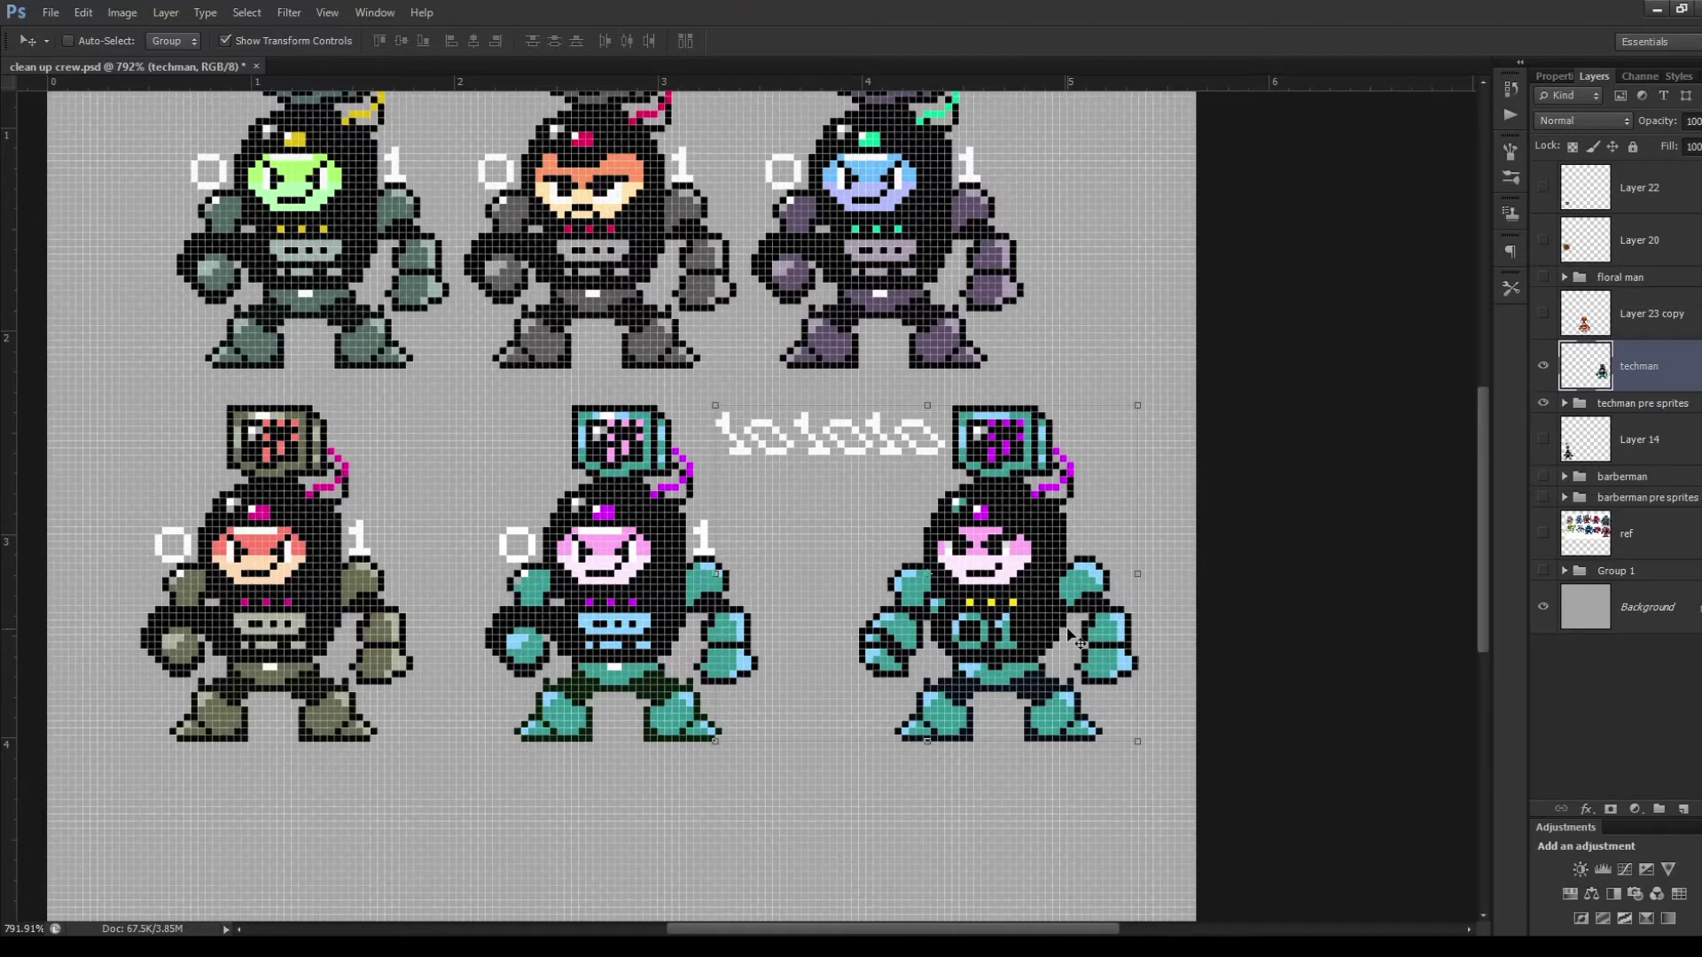
scroll(1108, 652, up, 2)
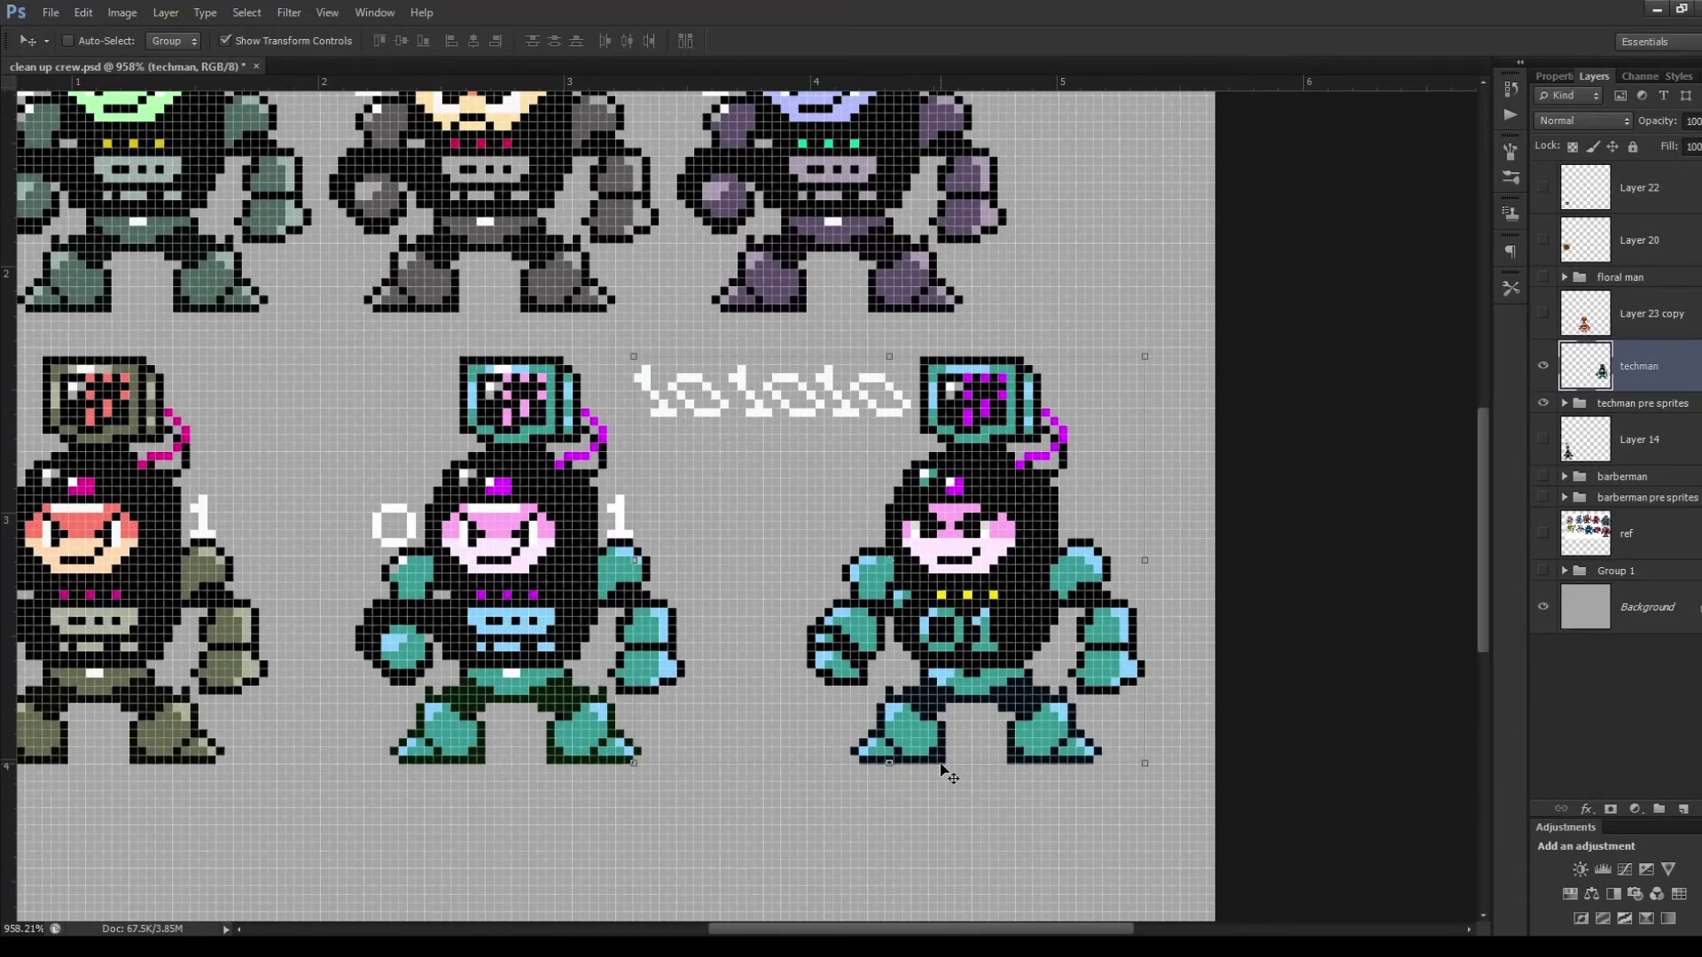
scroll(991, 671, up, 3)
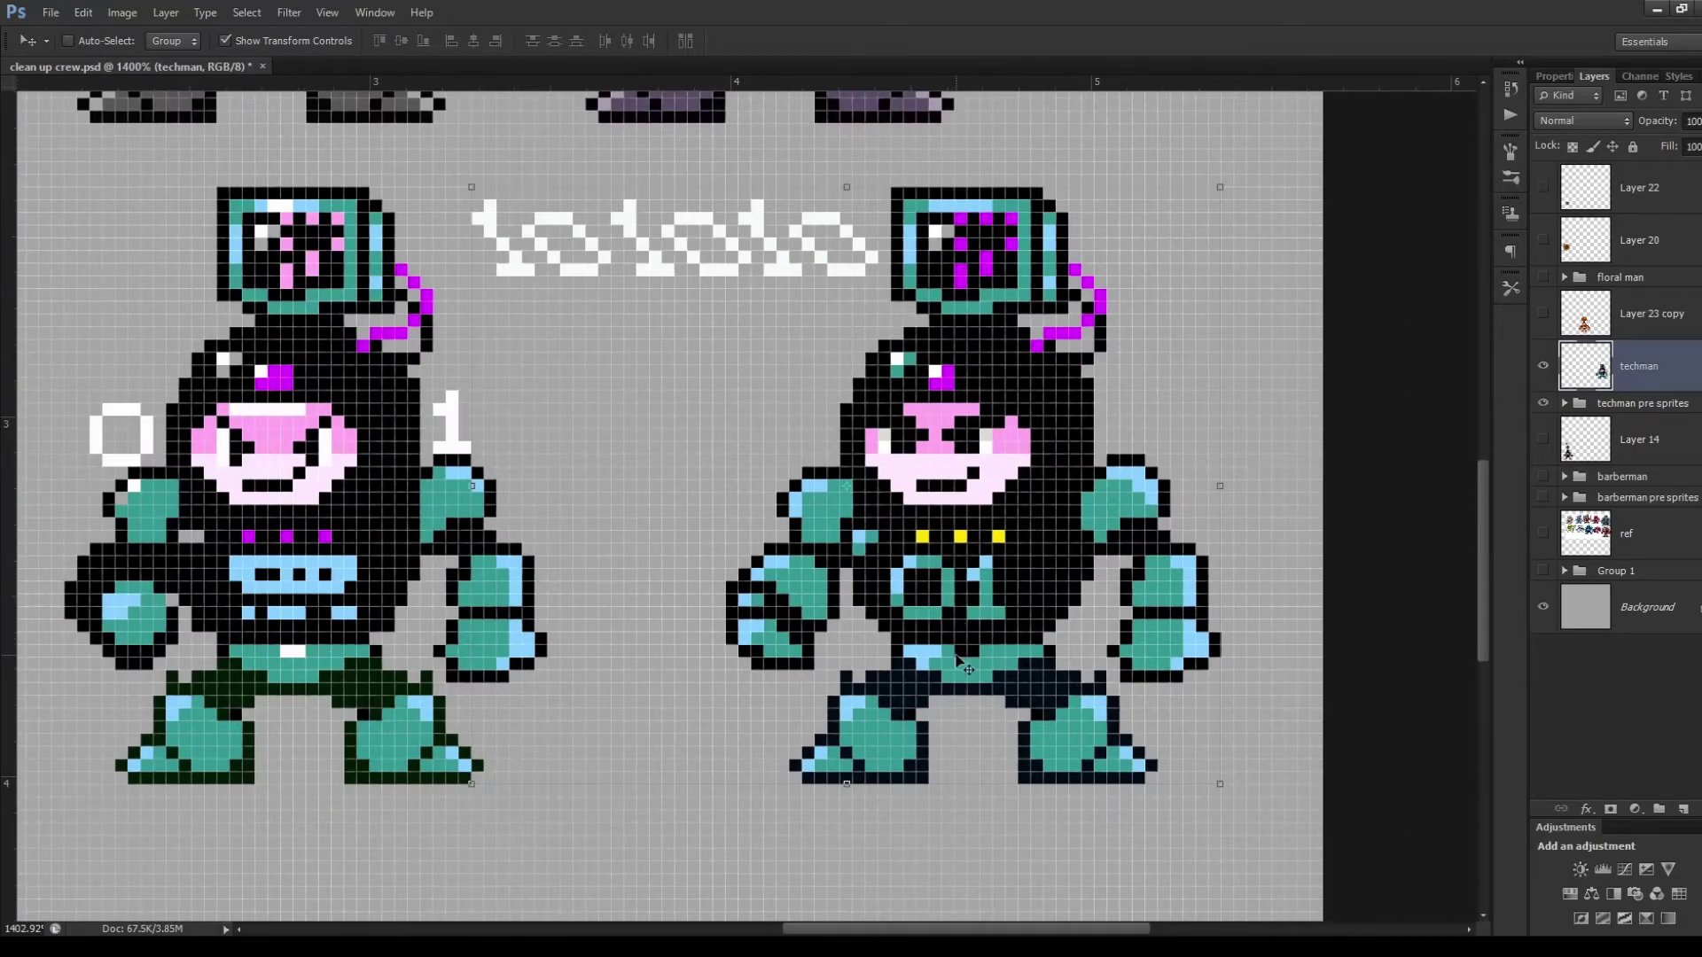
scroll(1107, 695, down, 4)
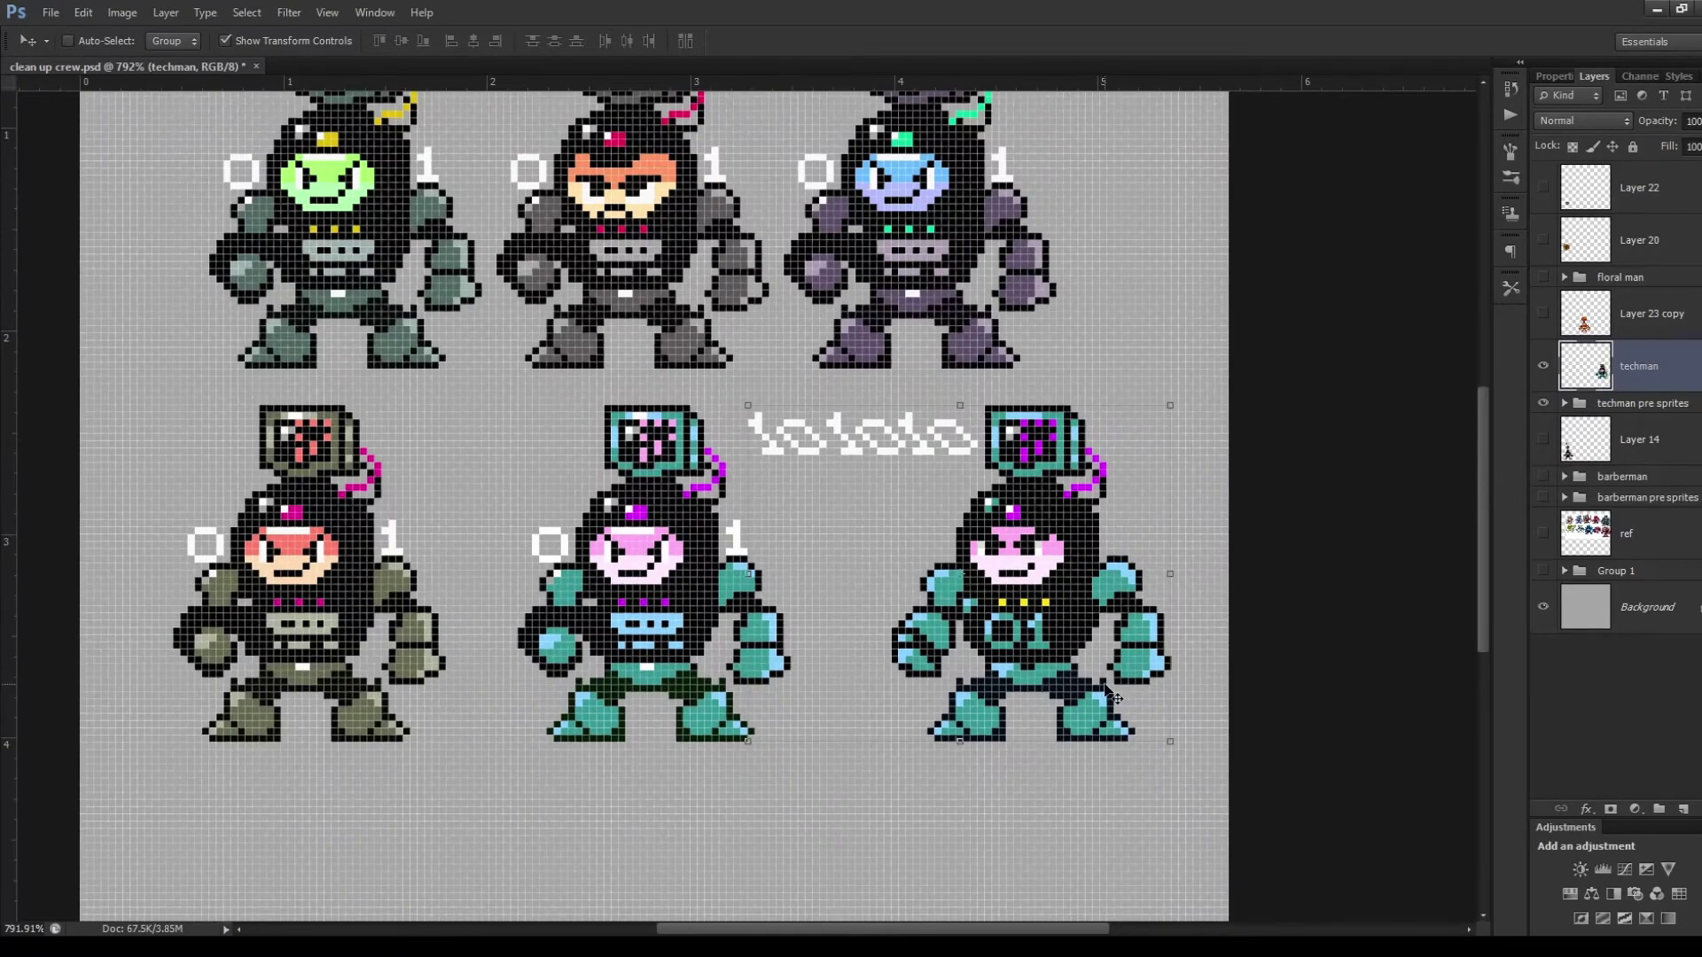
scroll(1112, 696, up, 4)
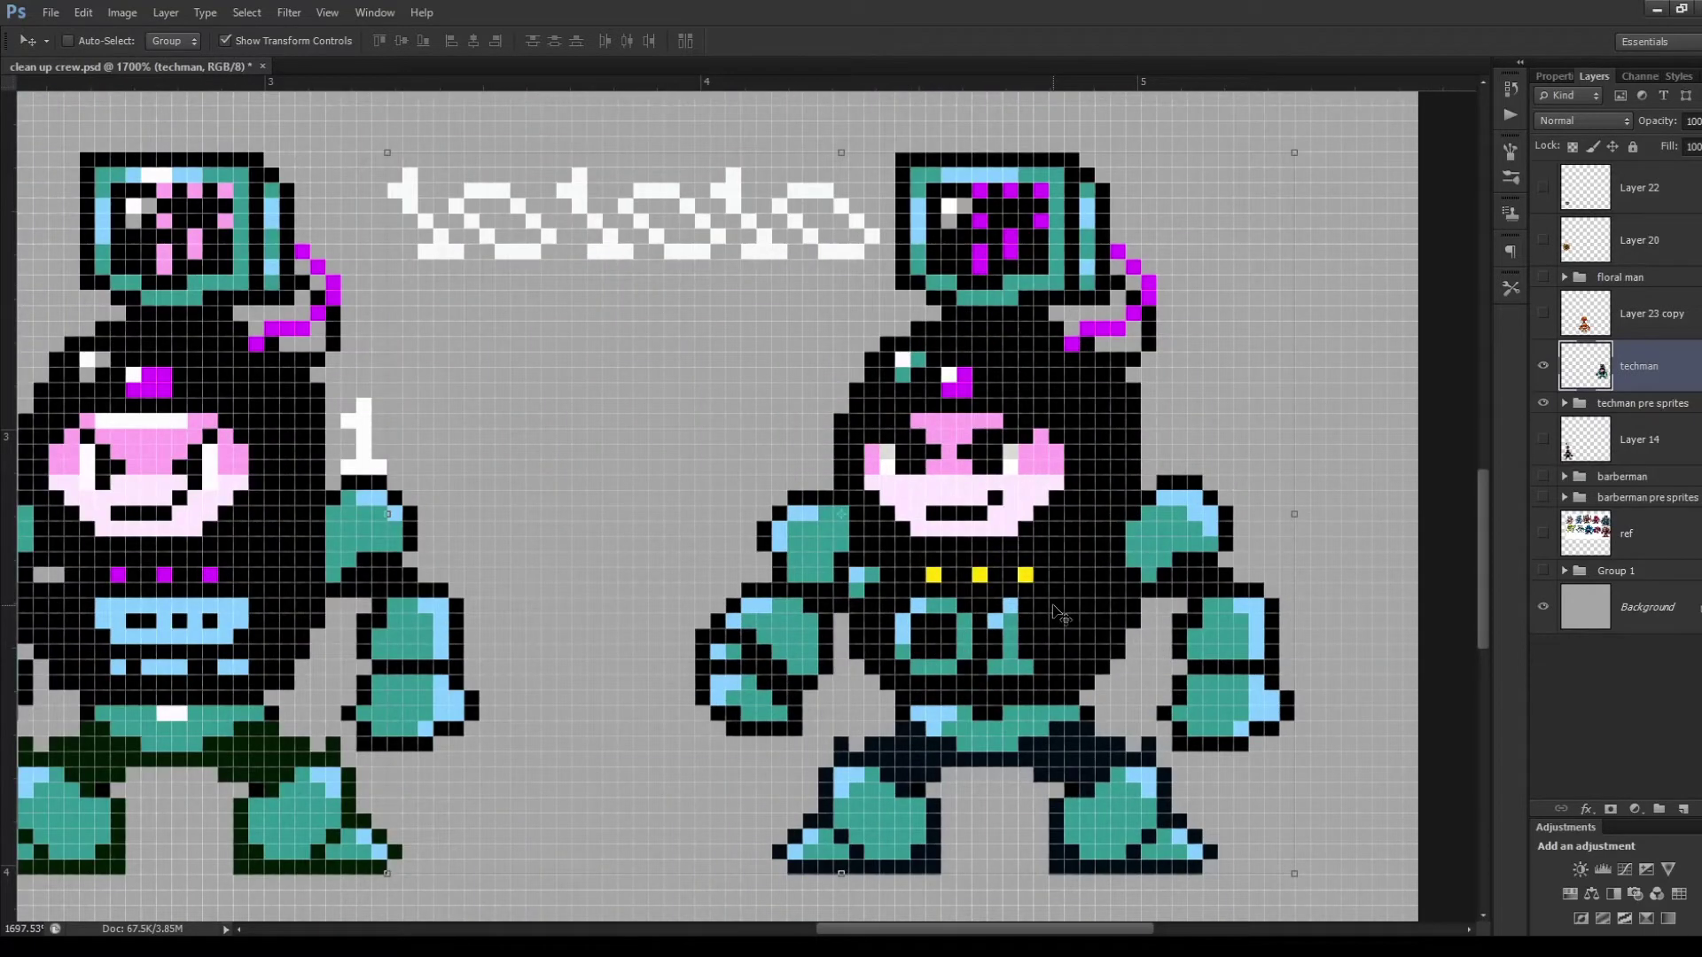
scroll(1059, 612, down, 3)
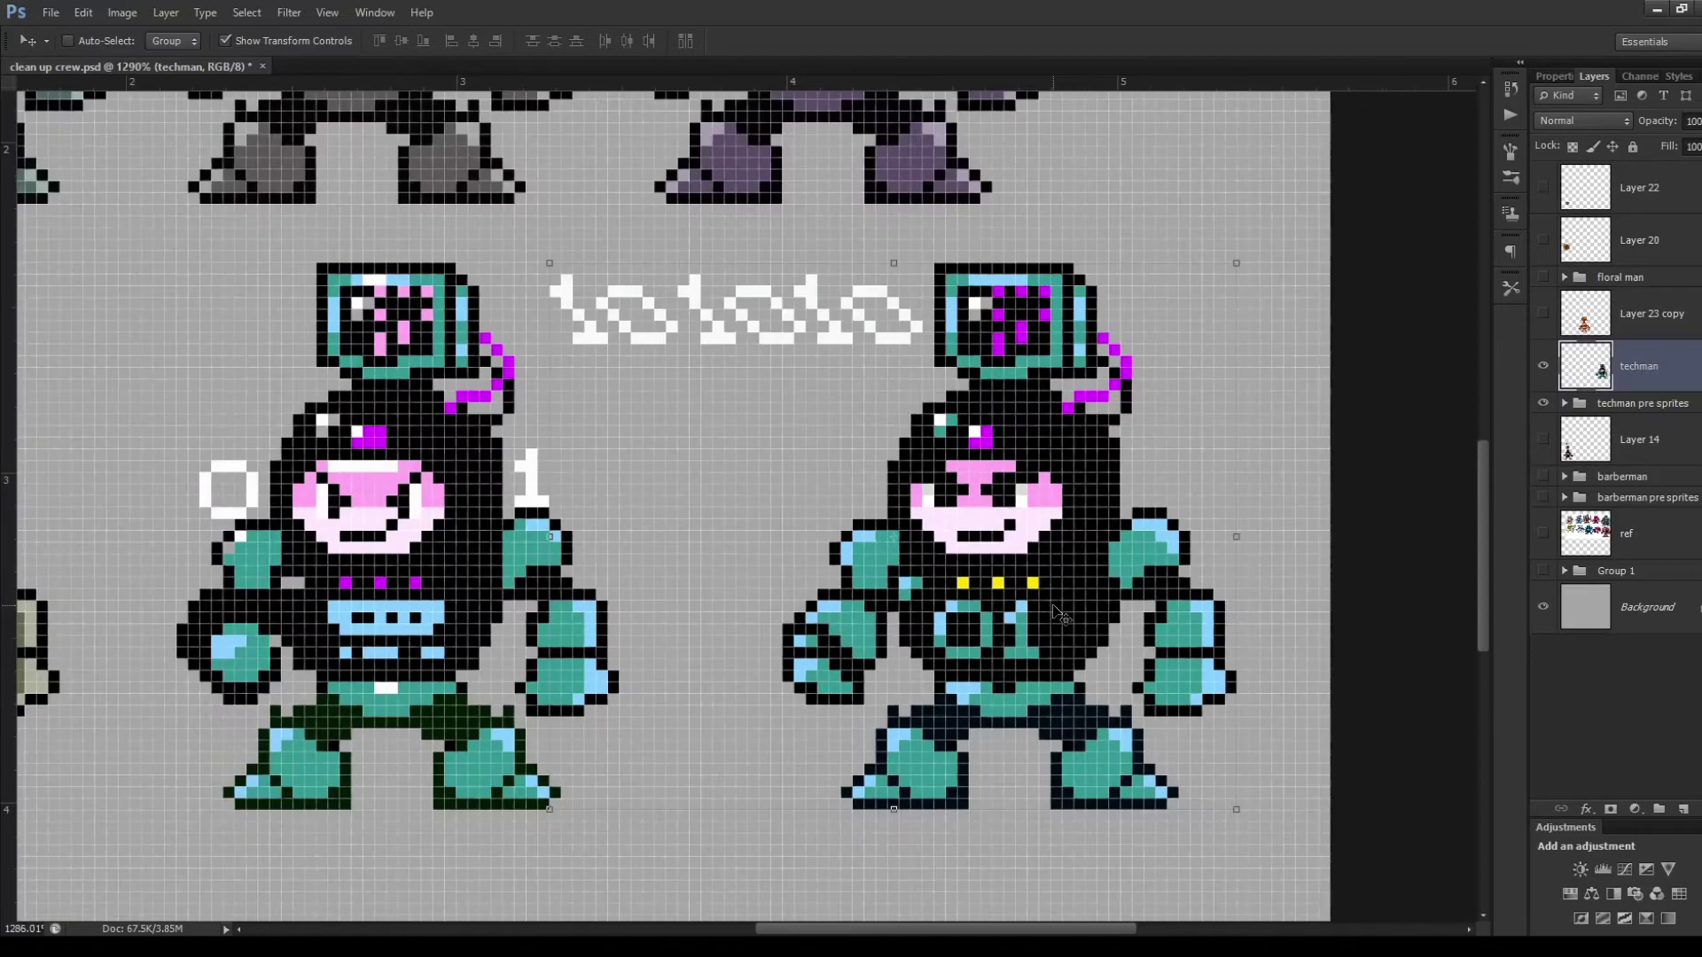
scroll(1057, 611, down, 5)
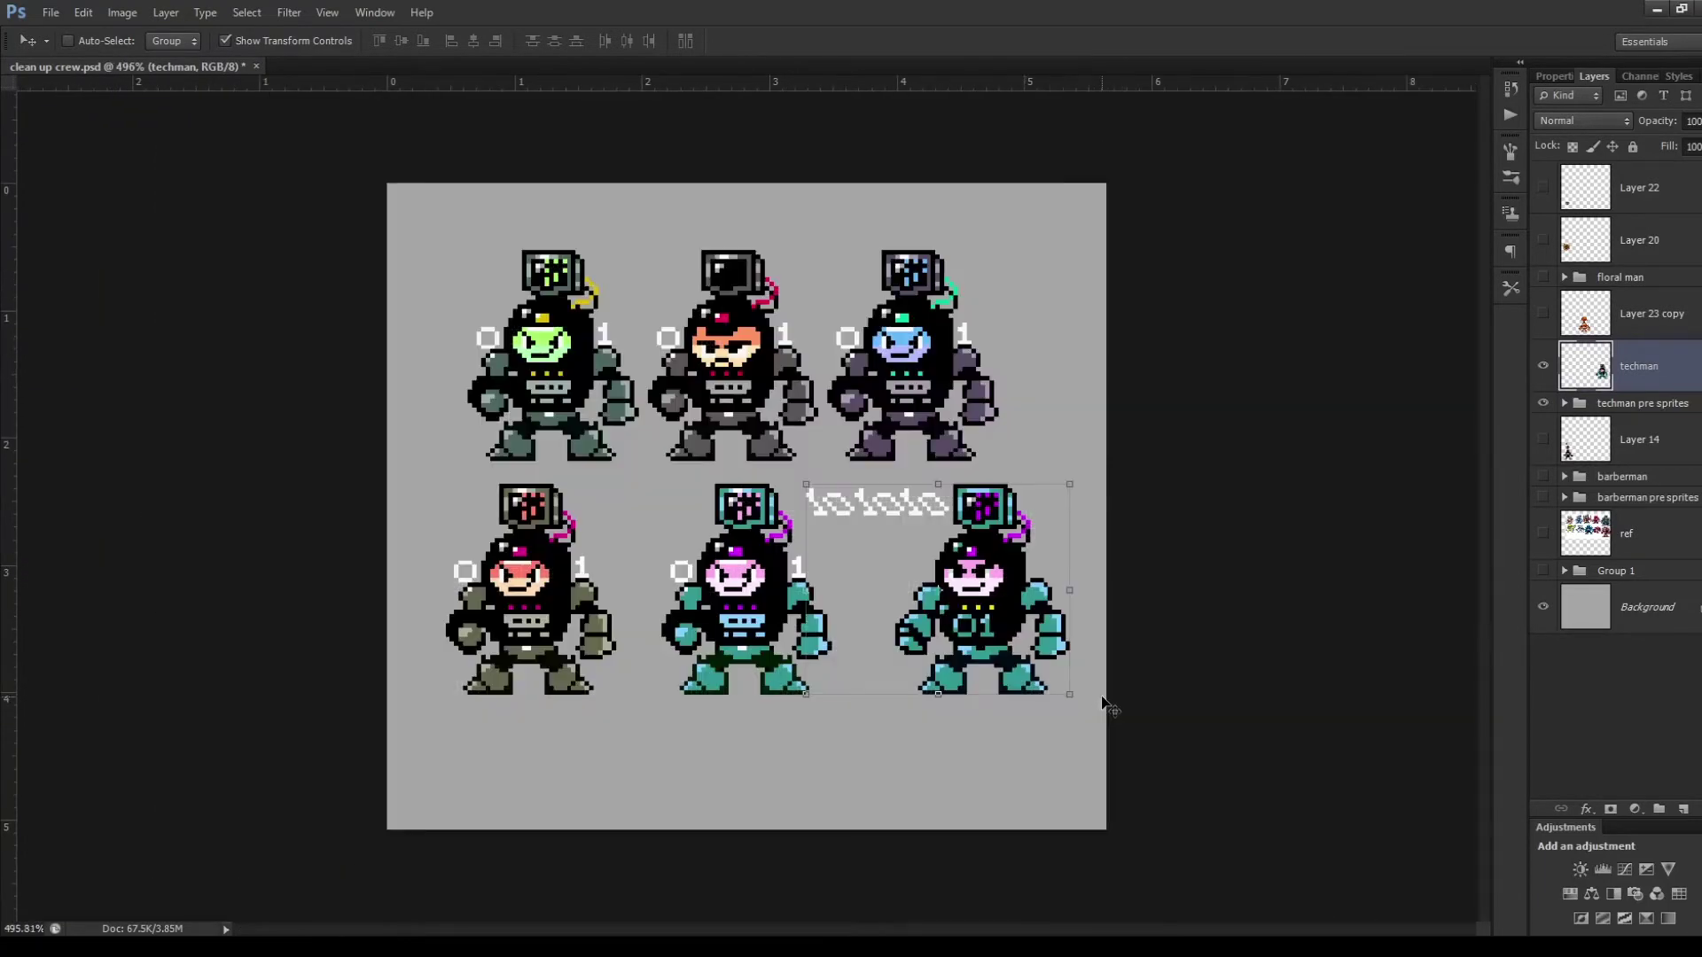
scroll(1104, 704, up, 3)
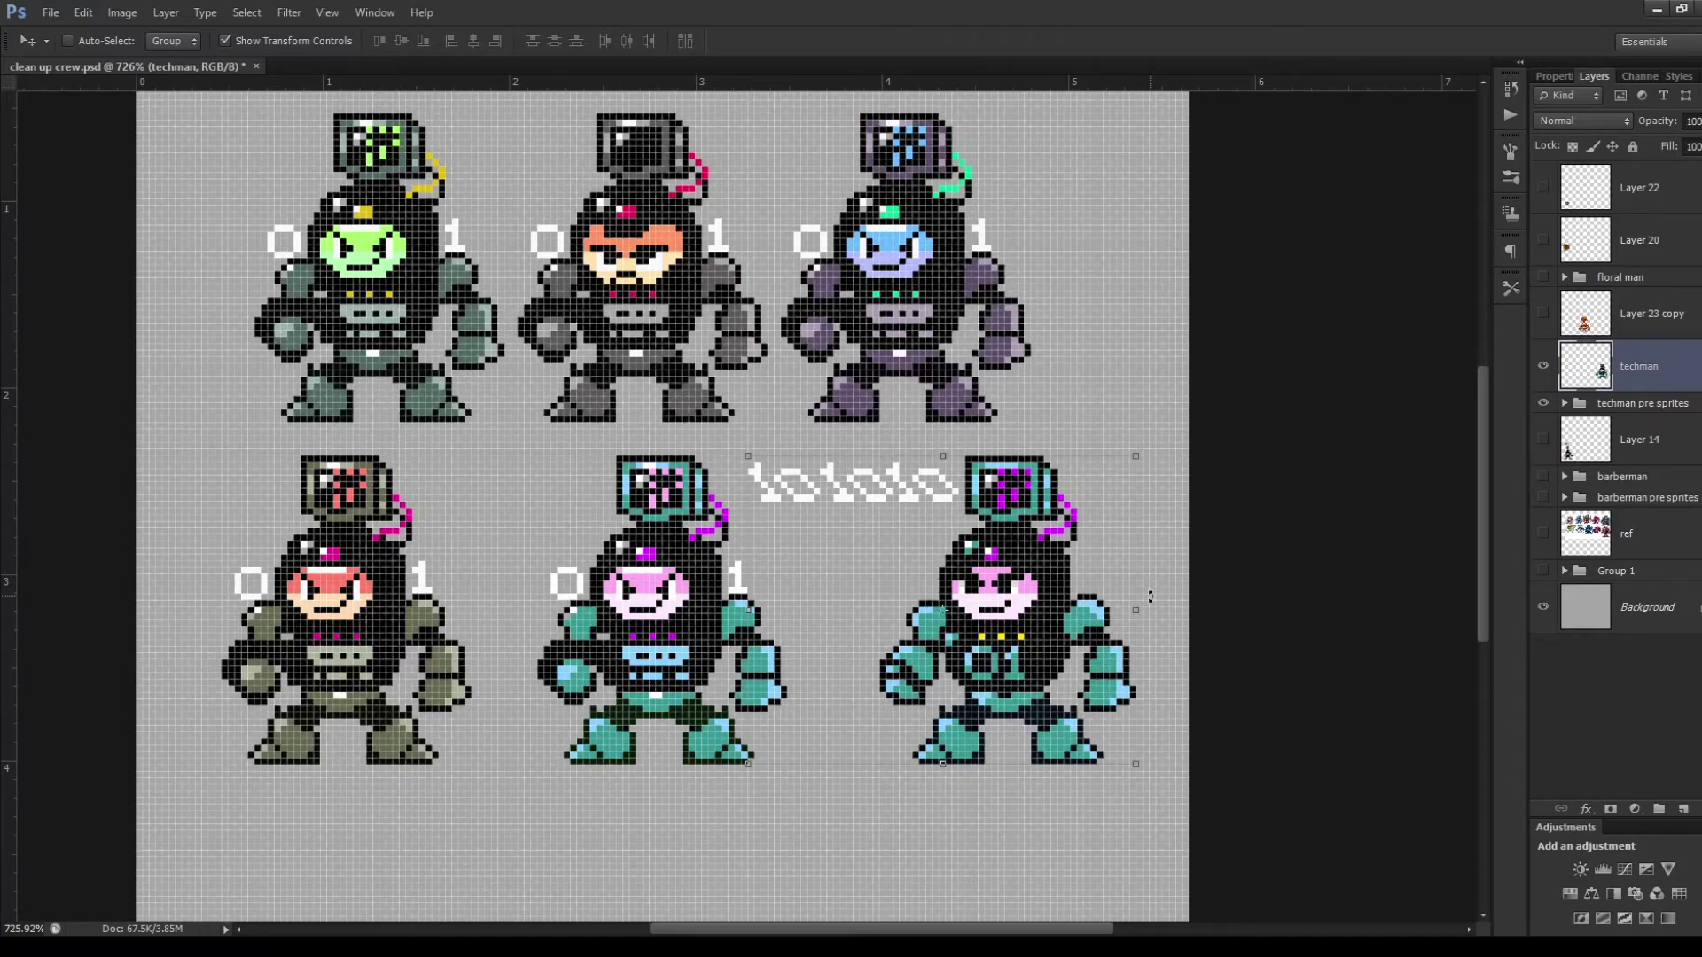
Compare the techman sprite's arms, hands and shading with the pink-faced pre sprite and the other color variants.
scroll(1150, 597, up, 3)
scroll(1046, 653, up, 2)
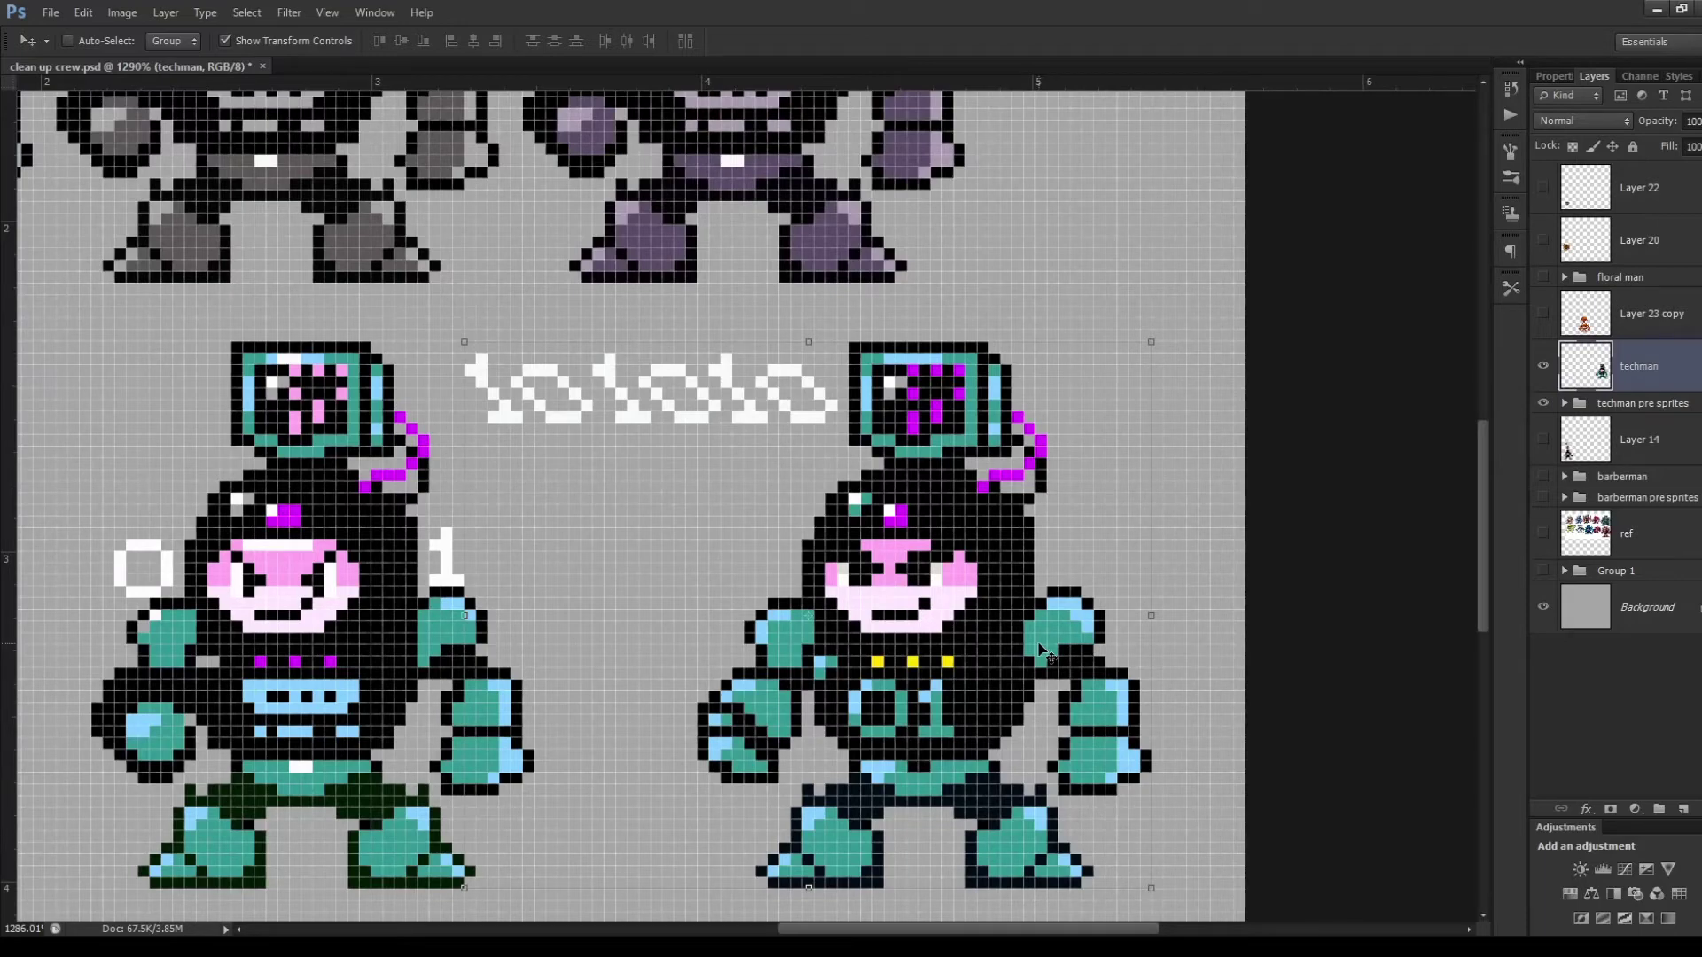
scroll(1046, 653, down, 5)
scroll(1046, 653, up, 2)
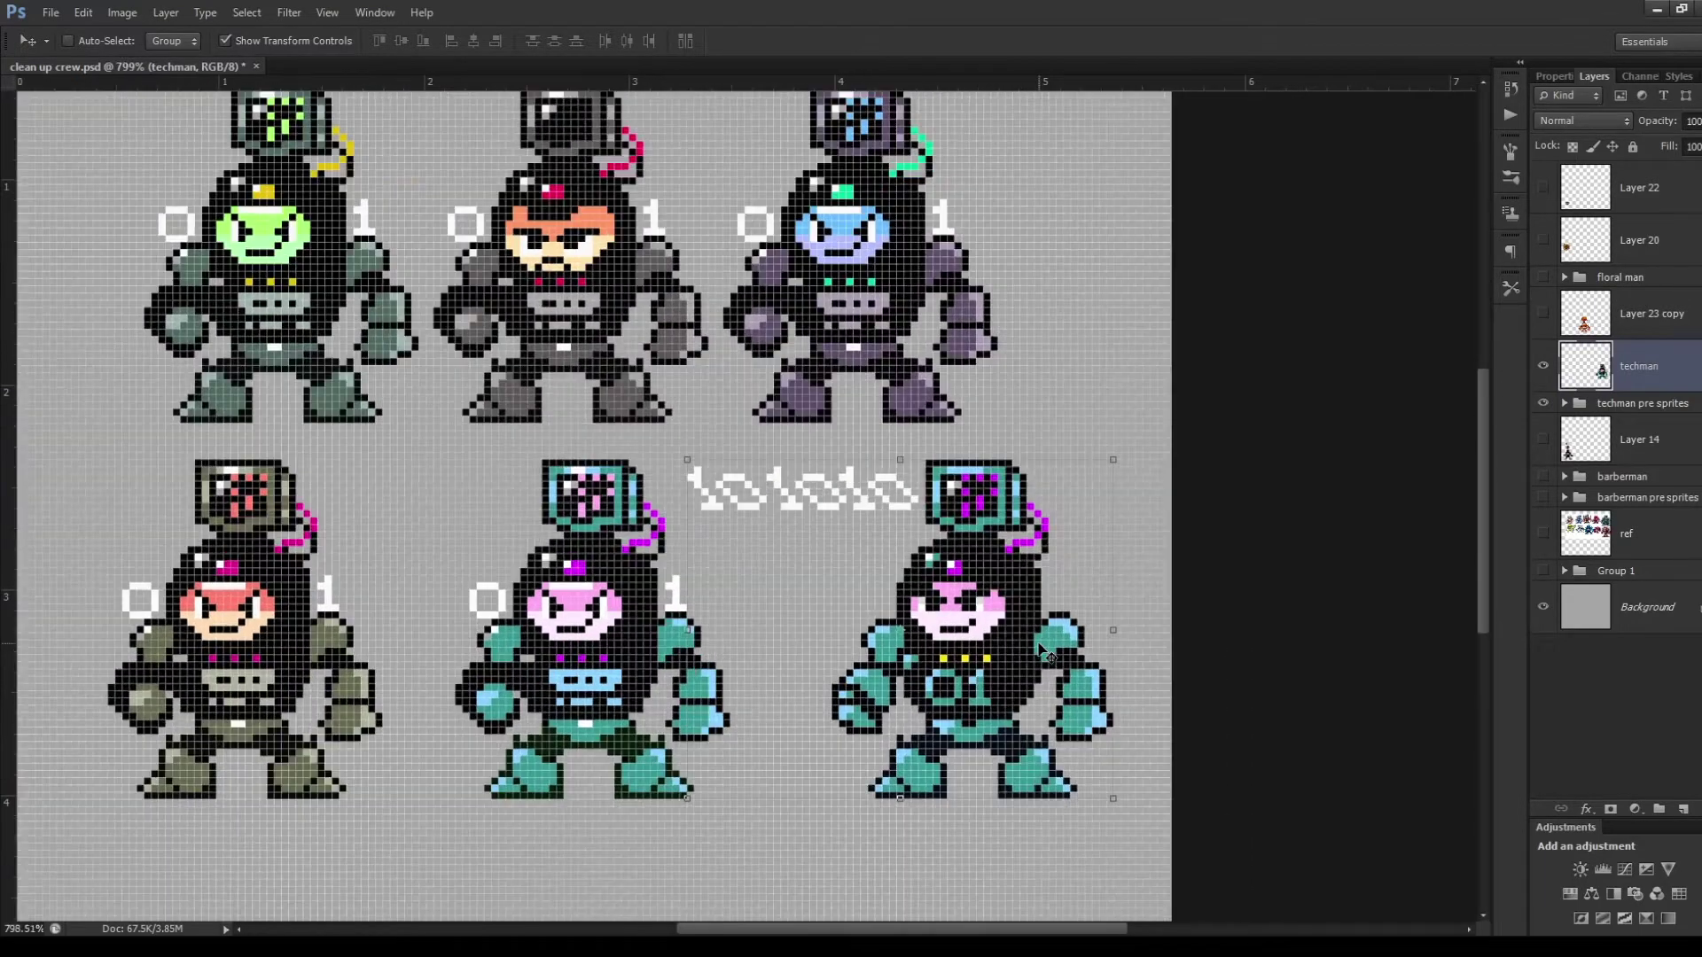
scroll(1074, 699, up, 2)
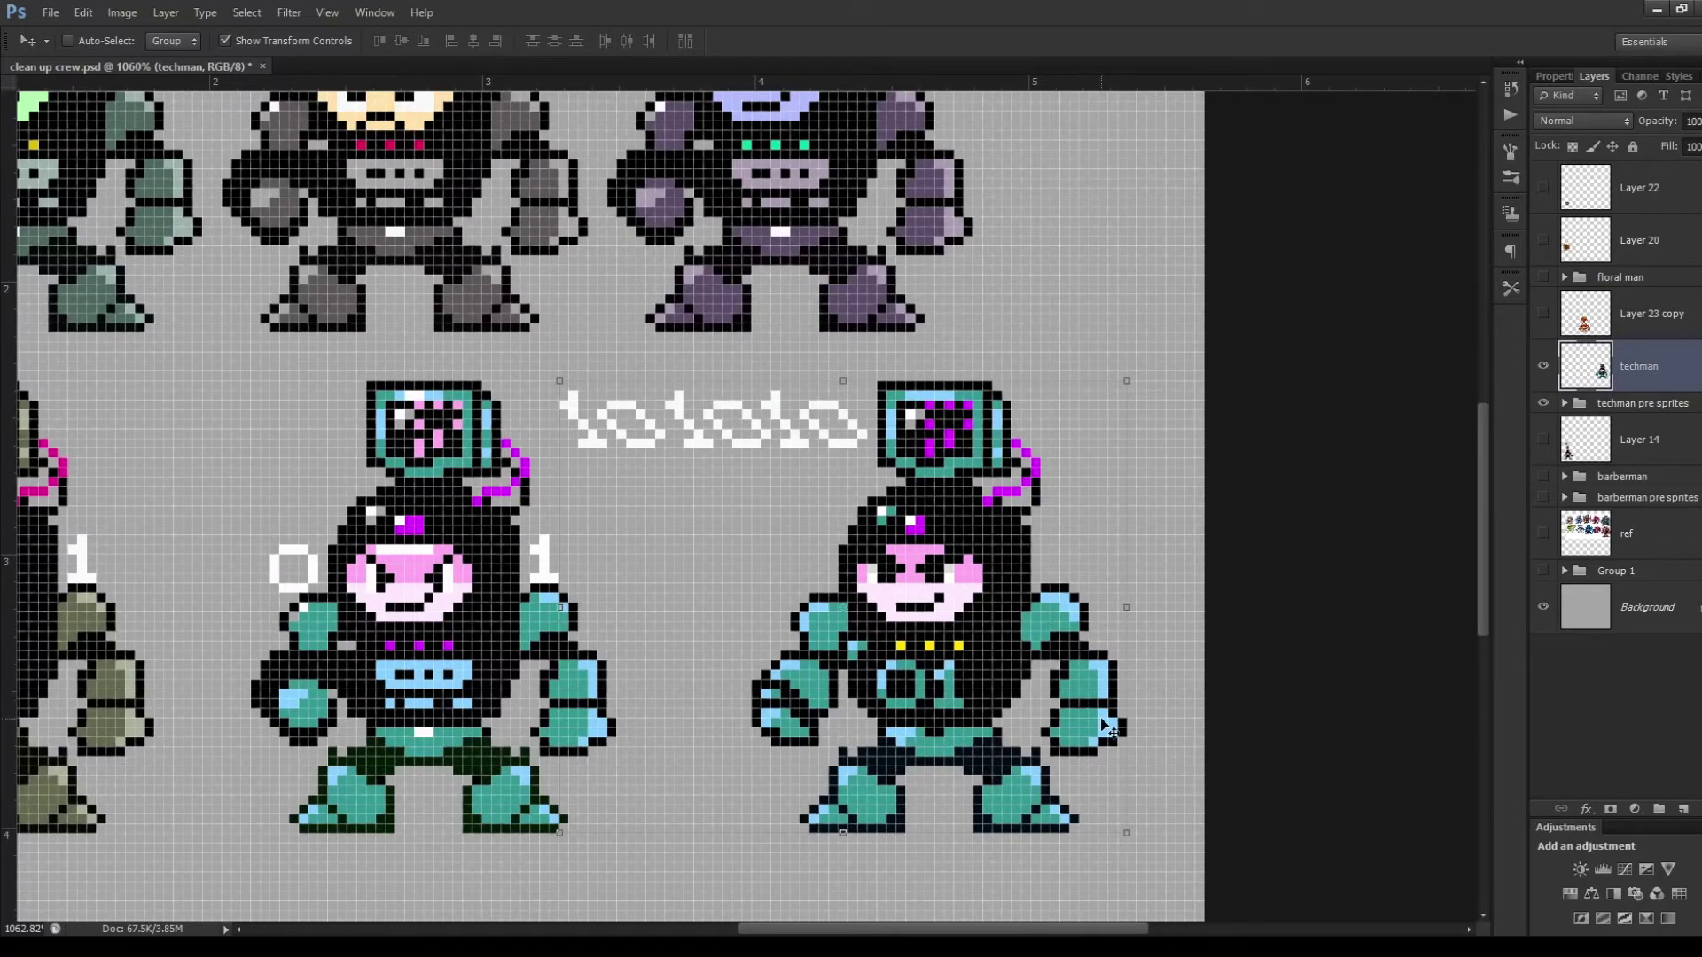
scroll(982, 600, down, 3)
scroll(982, 600, up, 1)
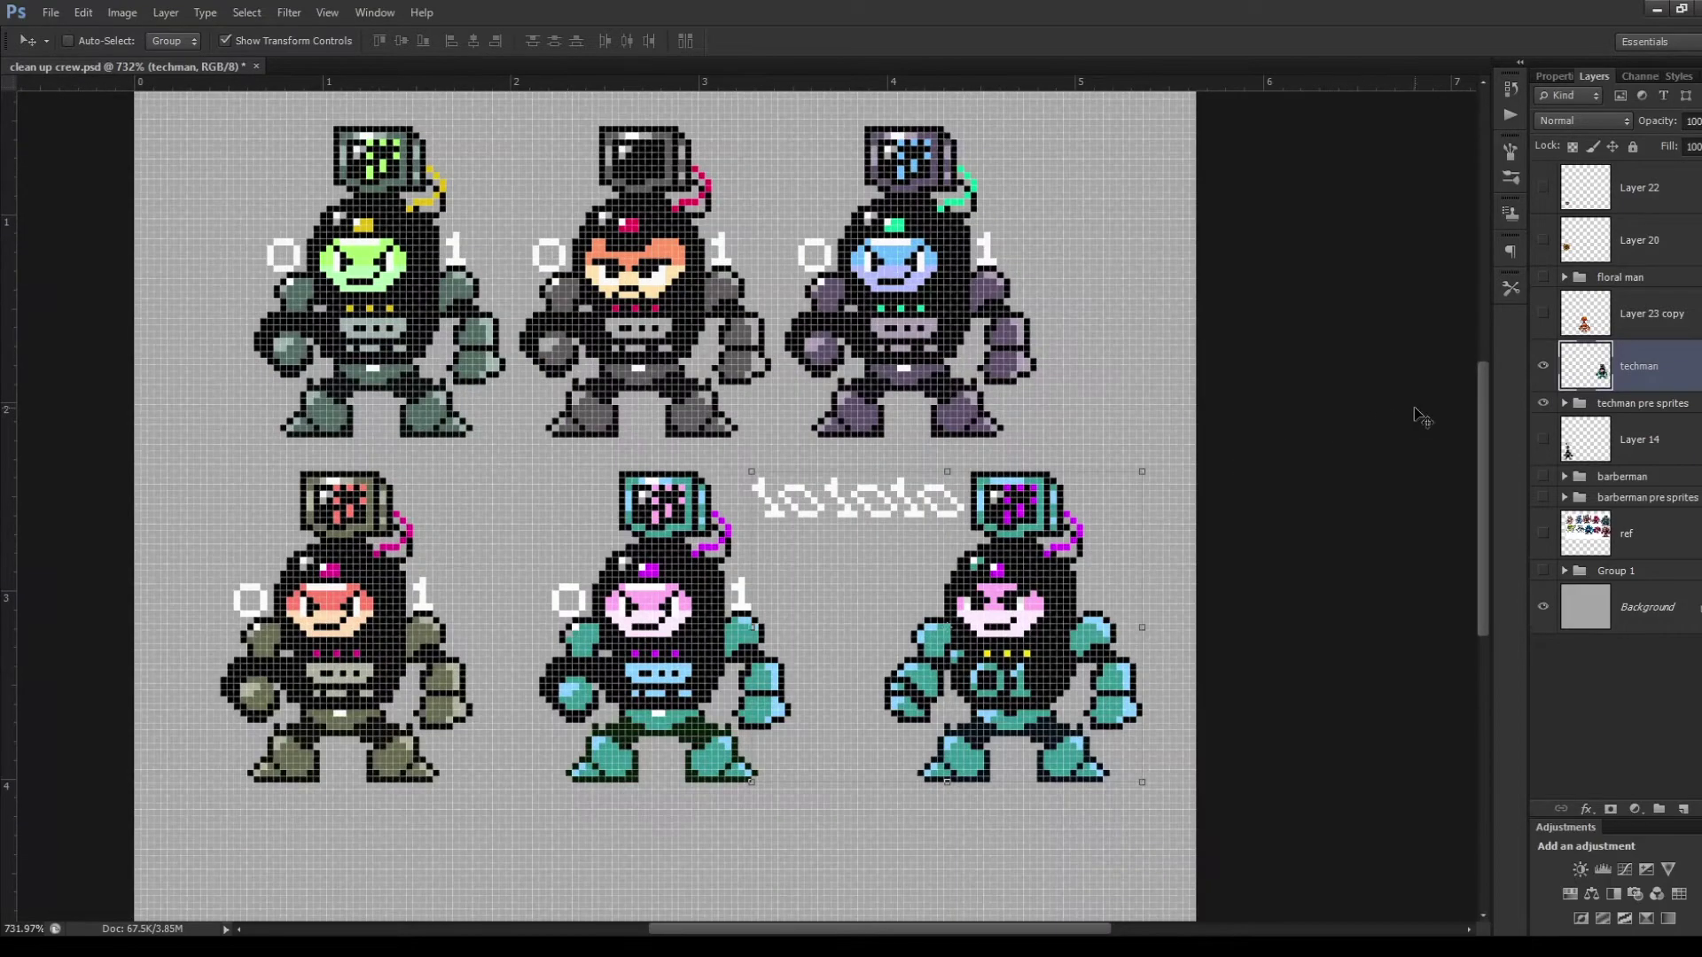
Hide the techman pre sprites group and inspect the techman sprite on its own.
click(1542, 403)
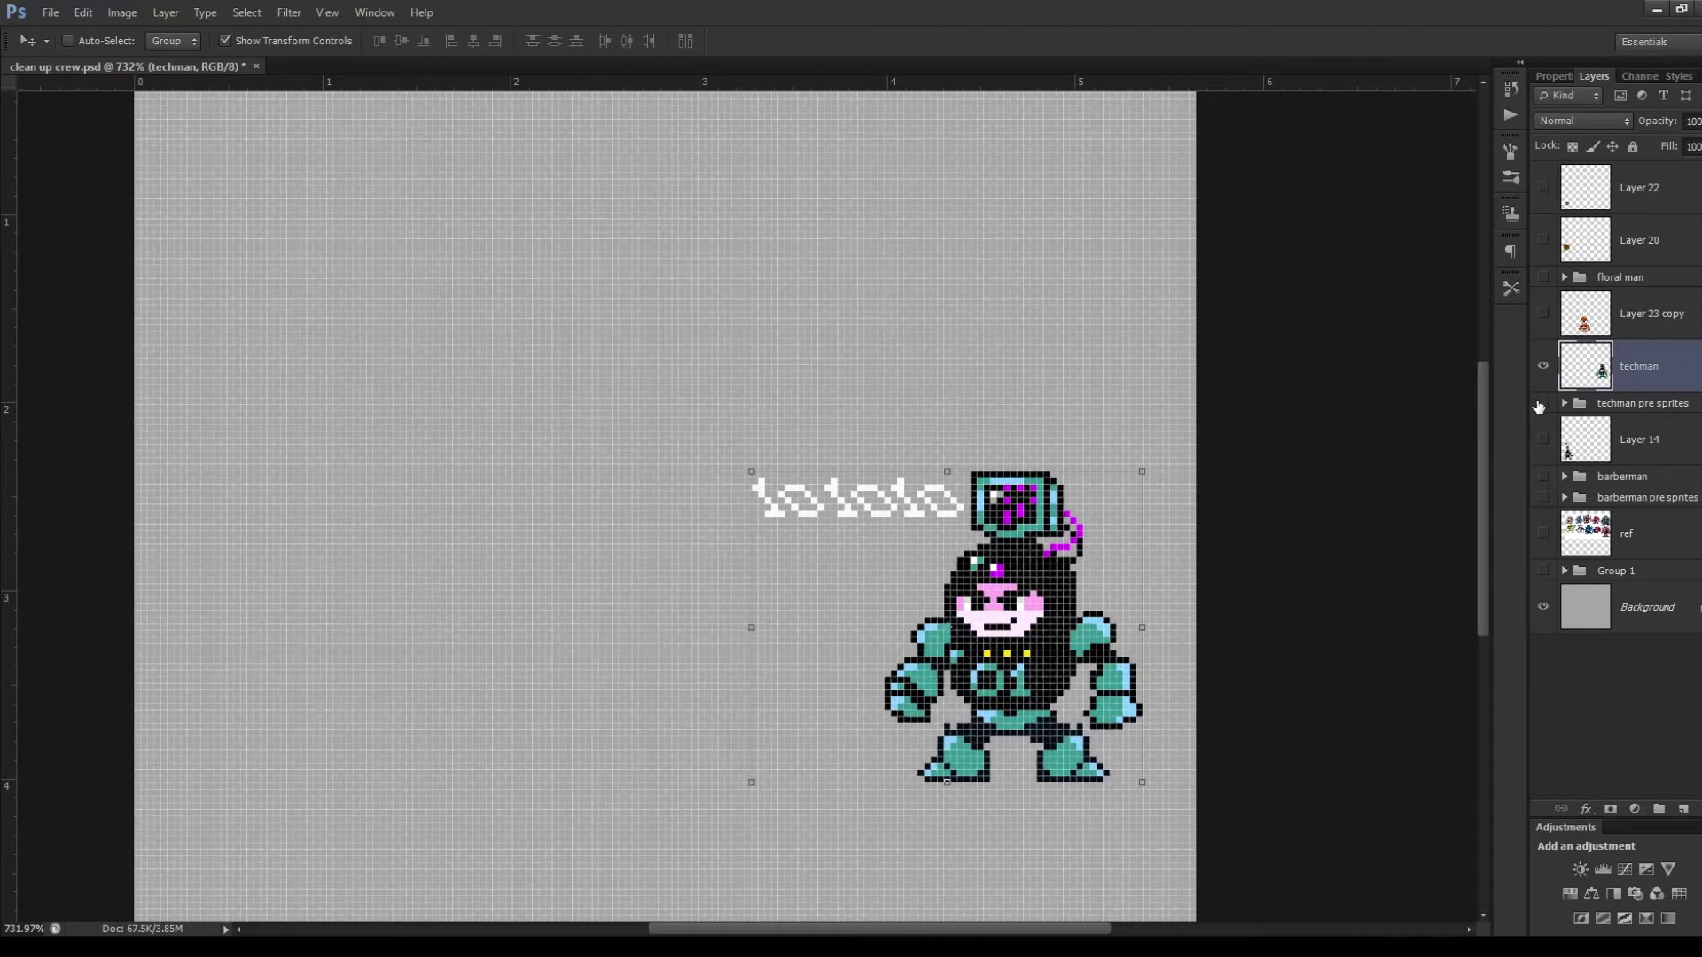
scroll(1037, 605, down, 2)
scroll(904, 555, down, 1)
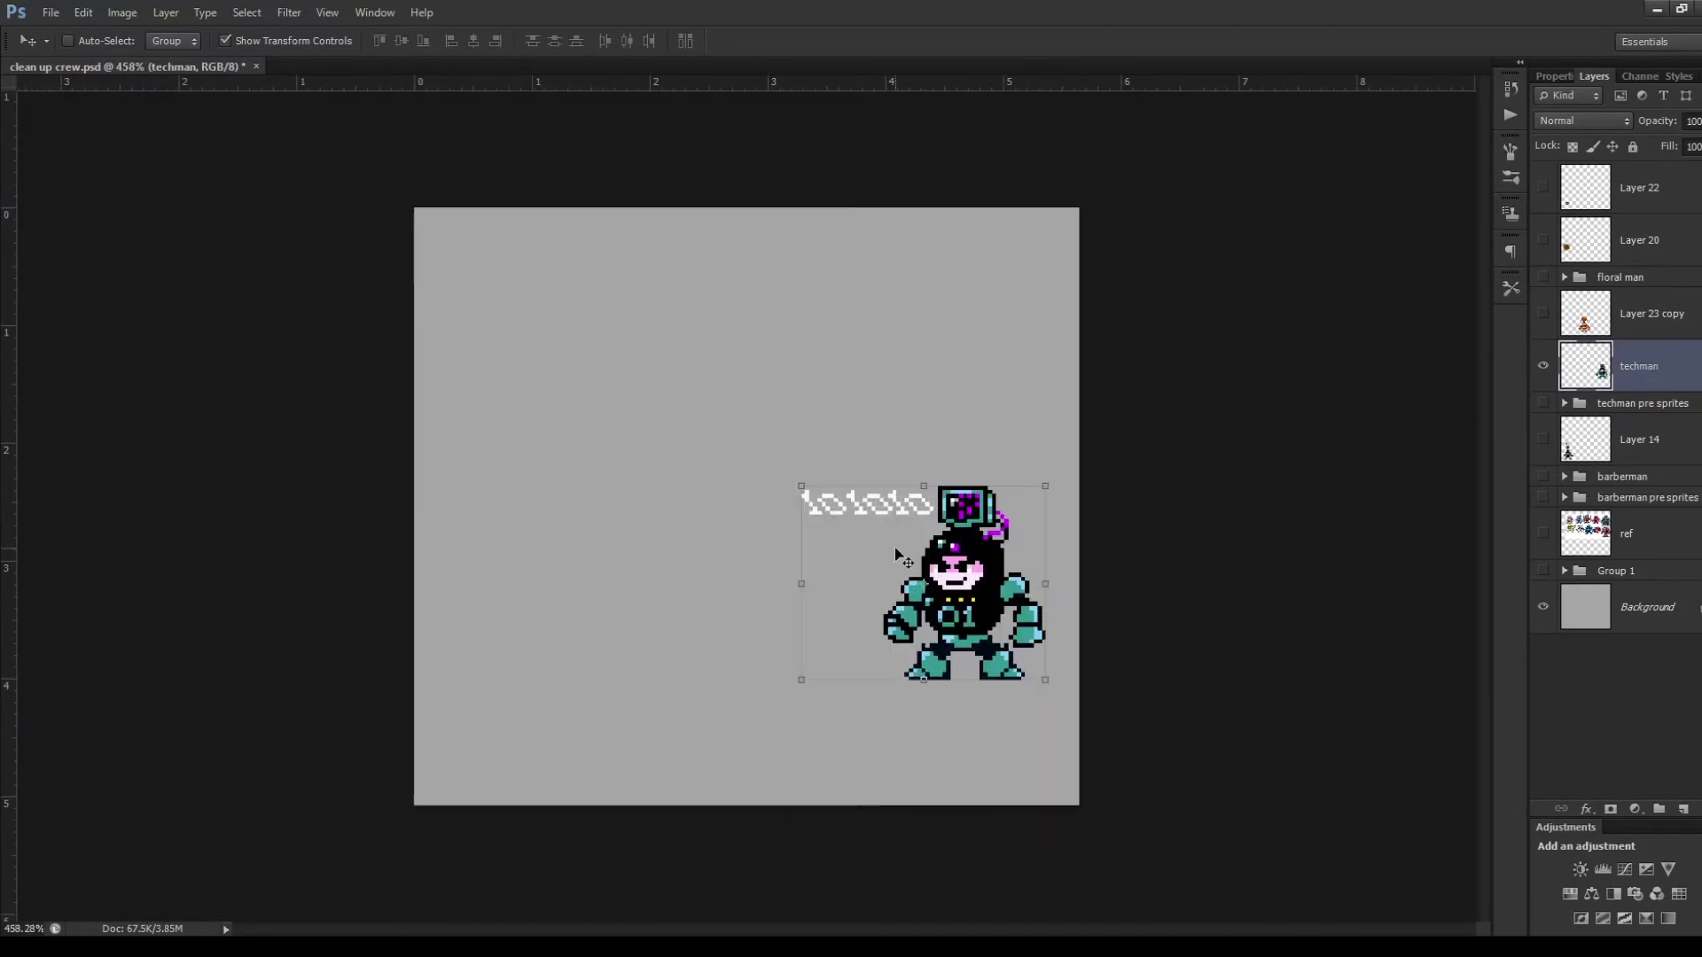
scroll(896, 555, up, 2)
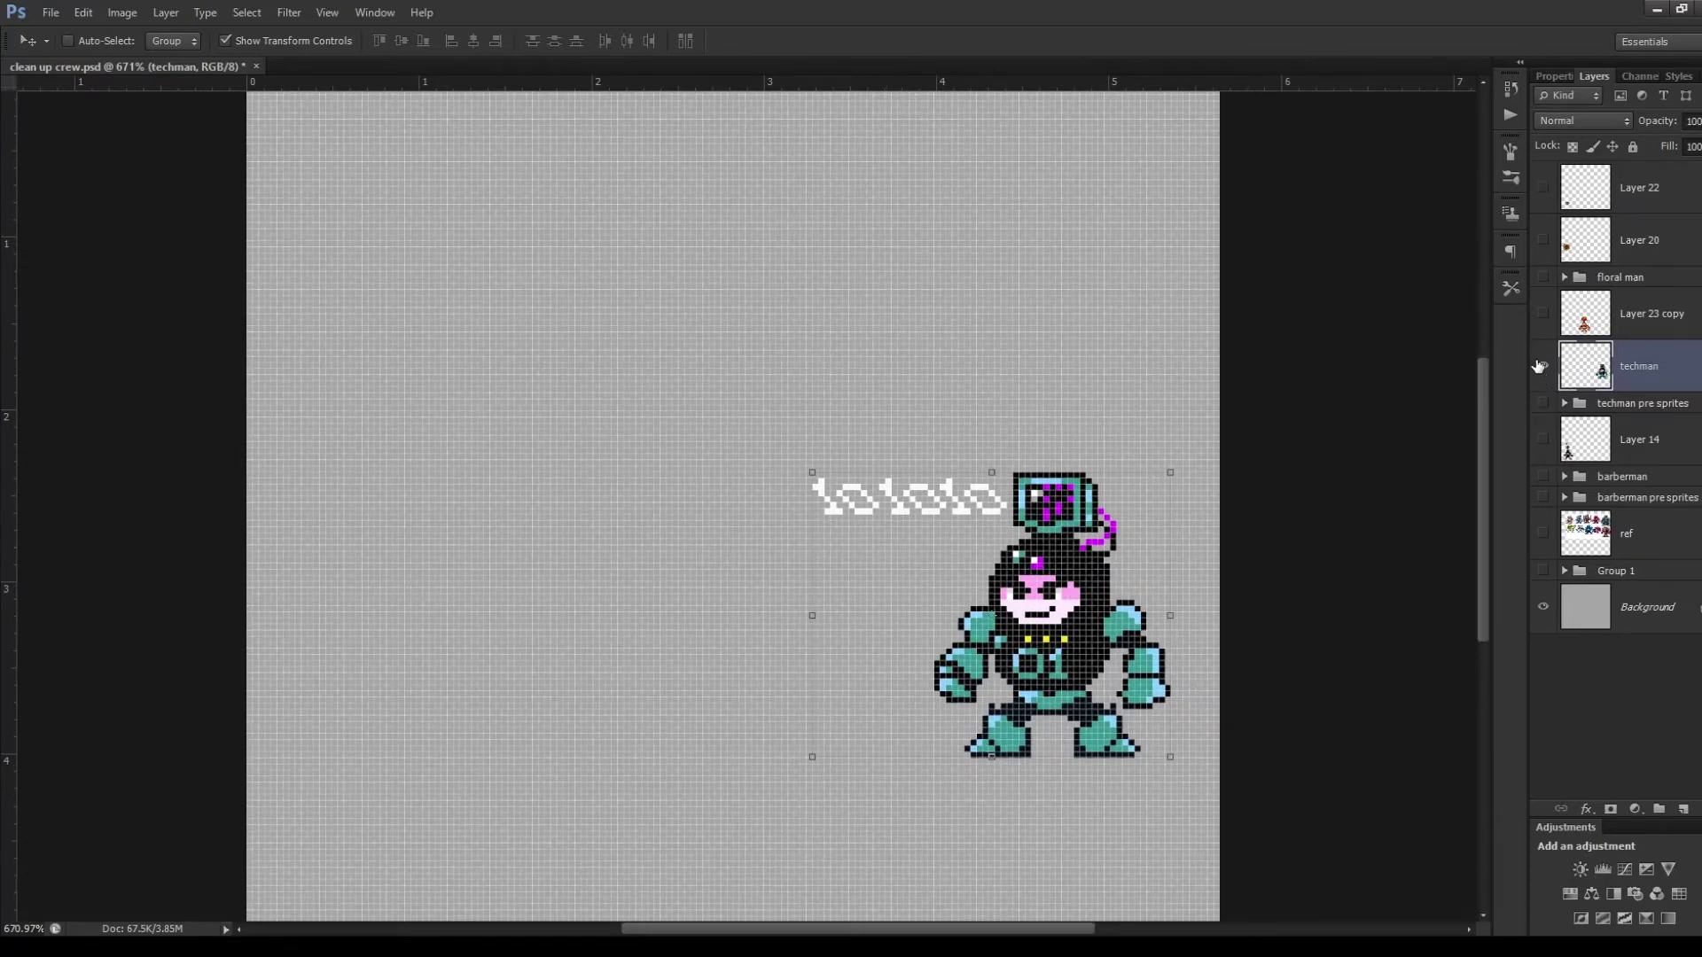
scroll(1392, 501, down, 2)
scroll(1221, 501, up, 1)
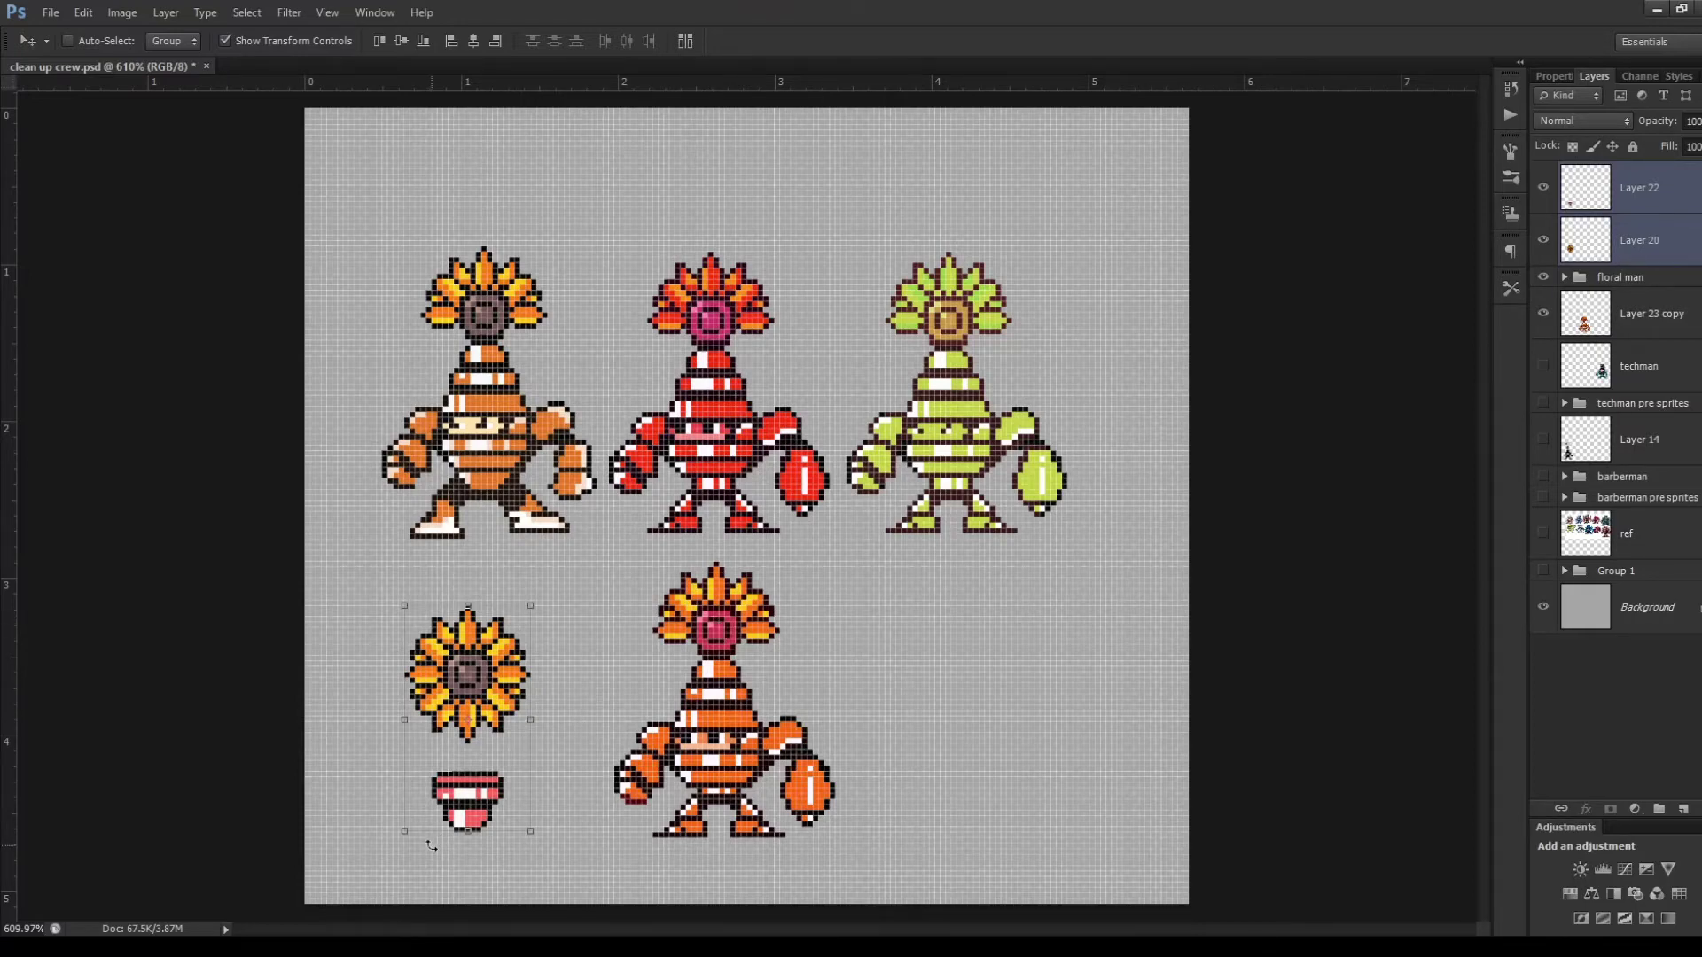
Examine the separate sunflower and red flowerpot studies alongside the four floral man color variants.
scroll(431, 842, up, 2)
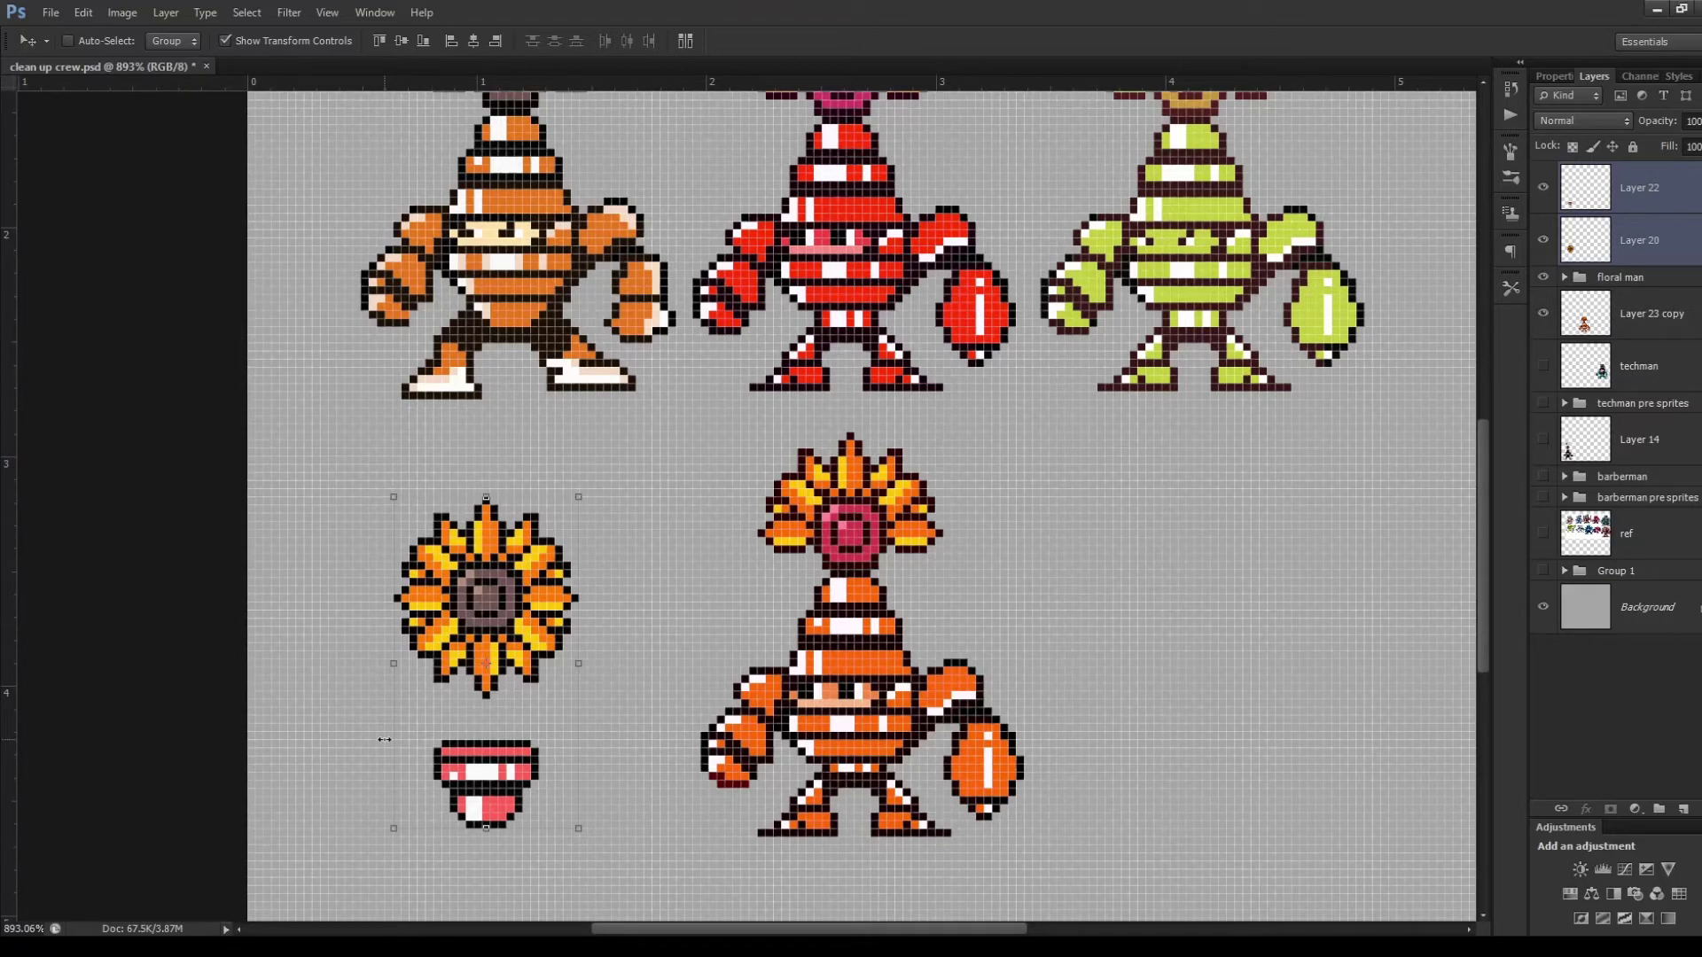
scroll(384, 739, down, 5)
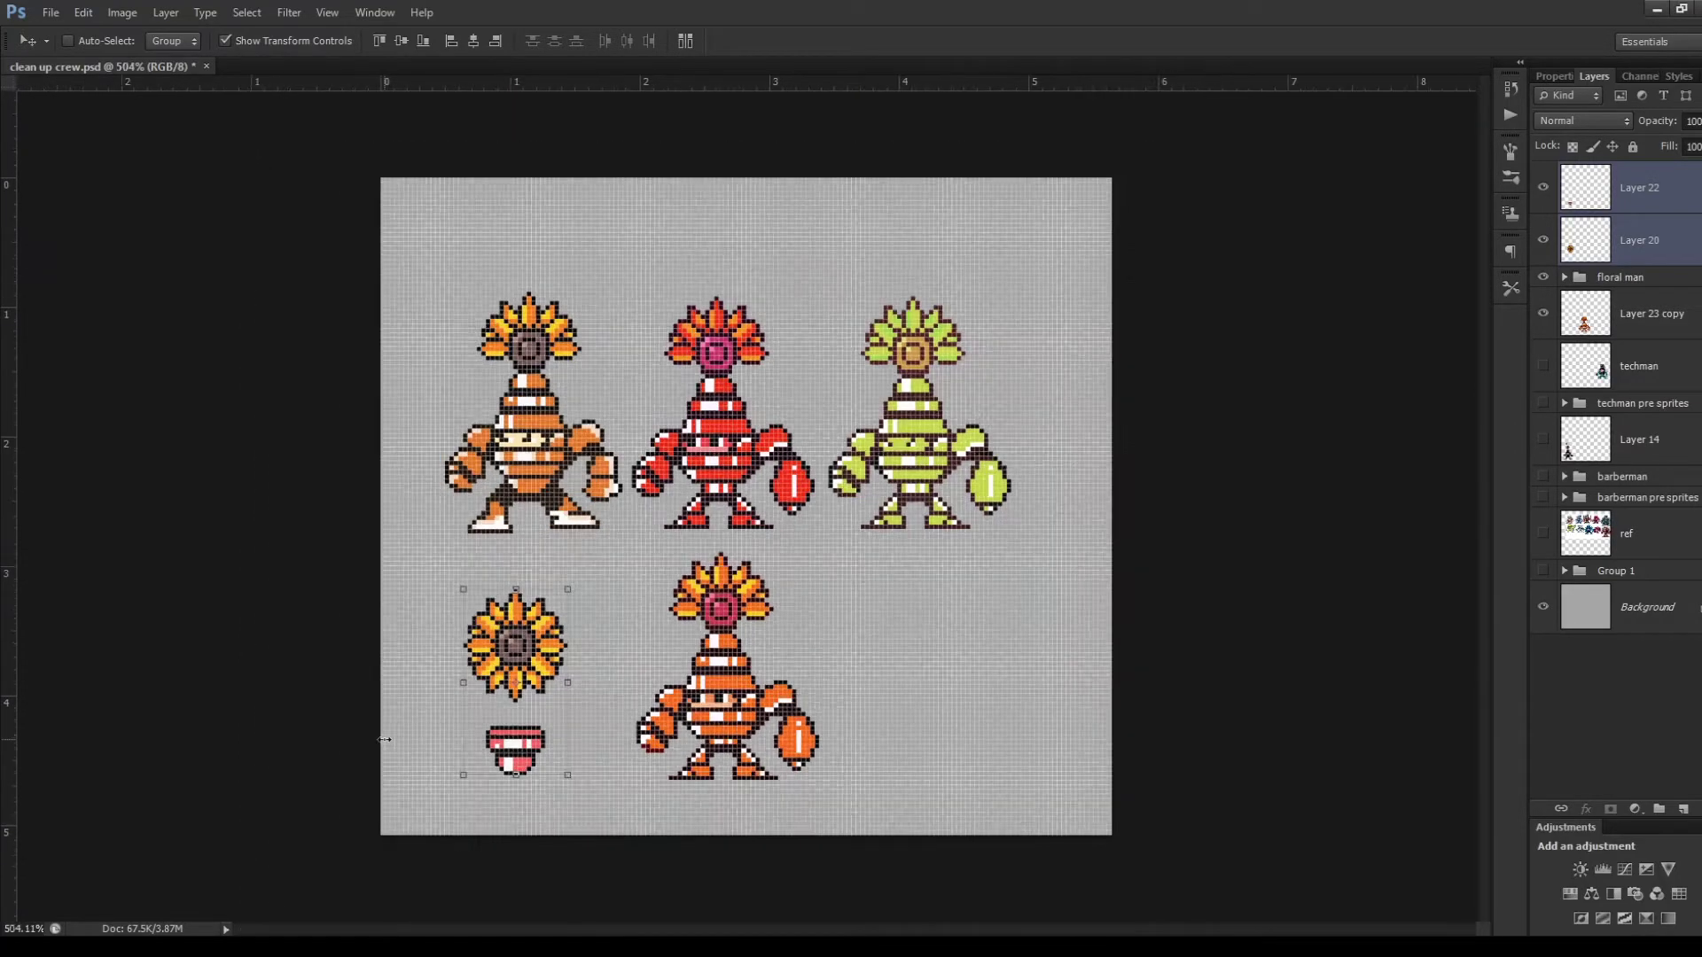
scroll(365, 764, up, 3)
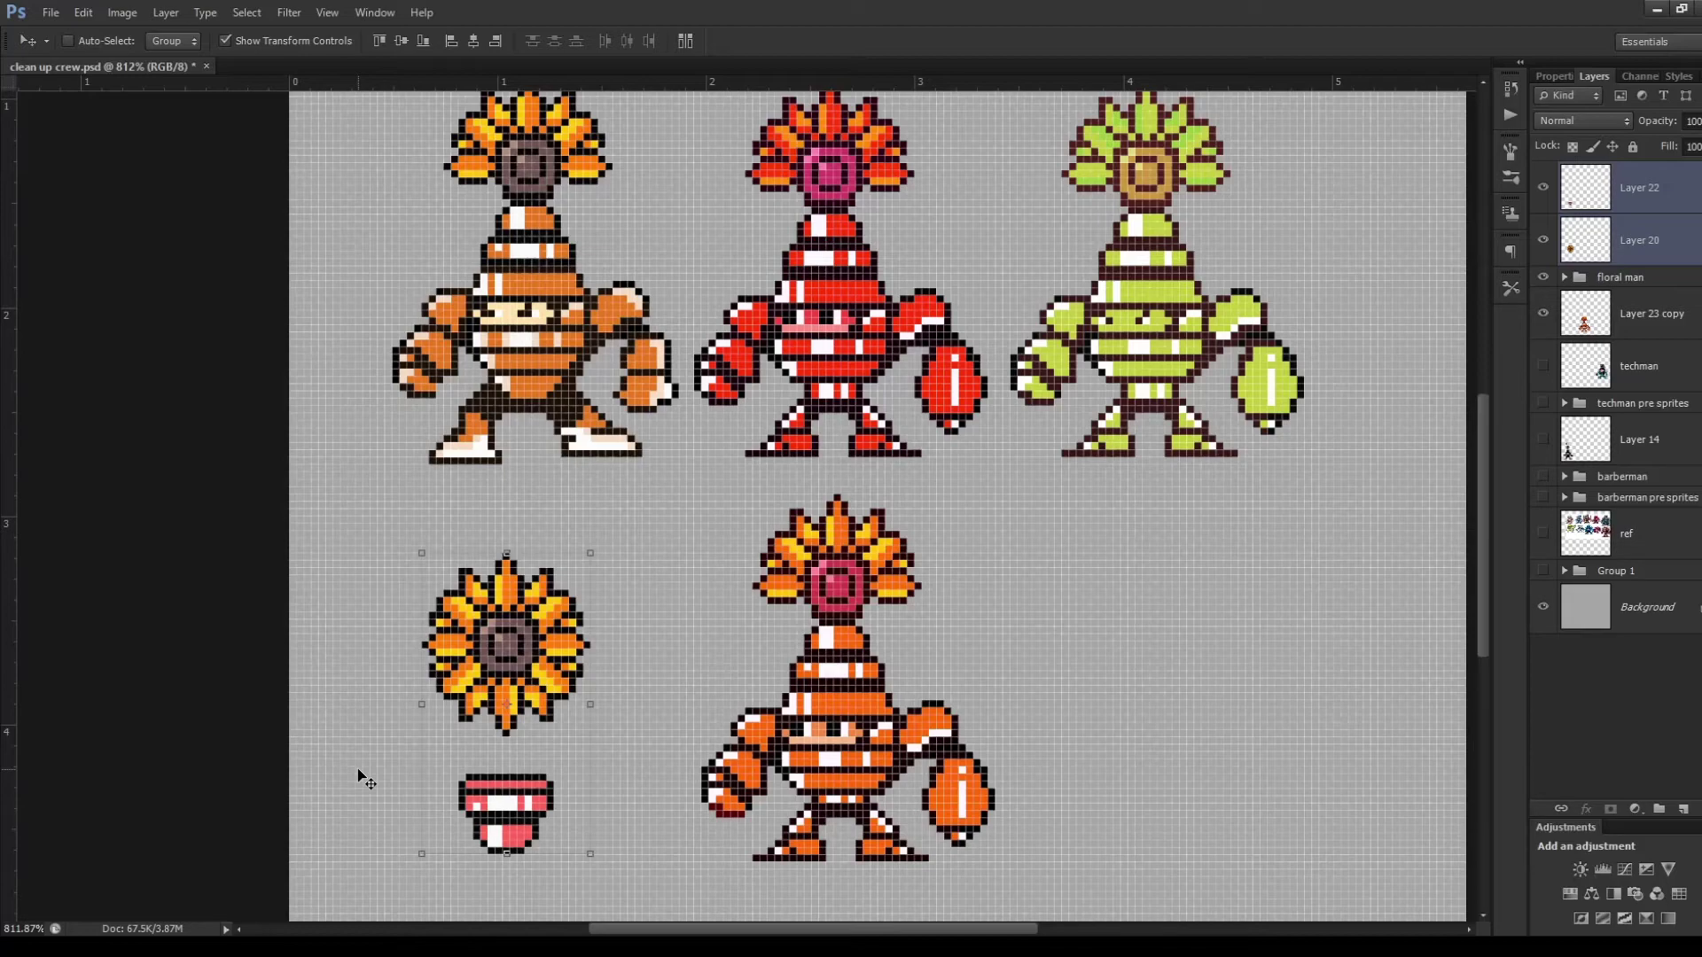
scroll(366, 779, down, 5)
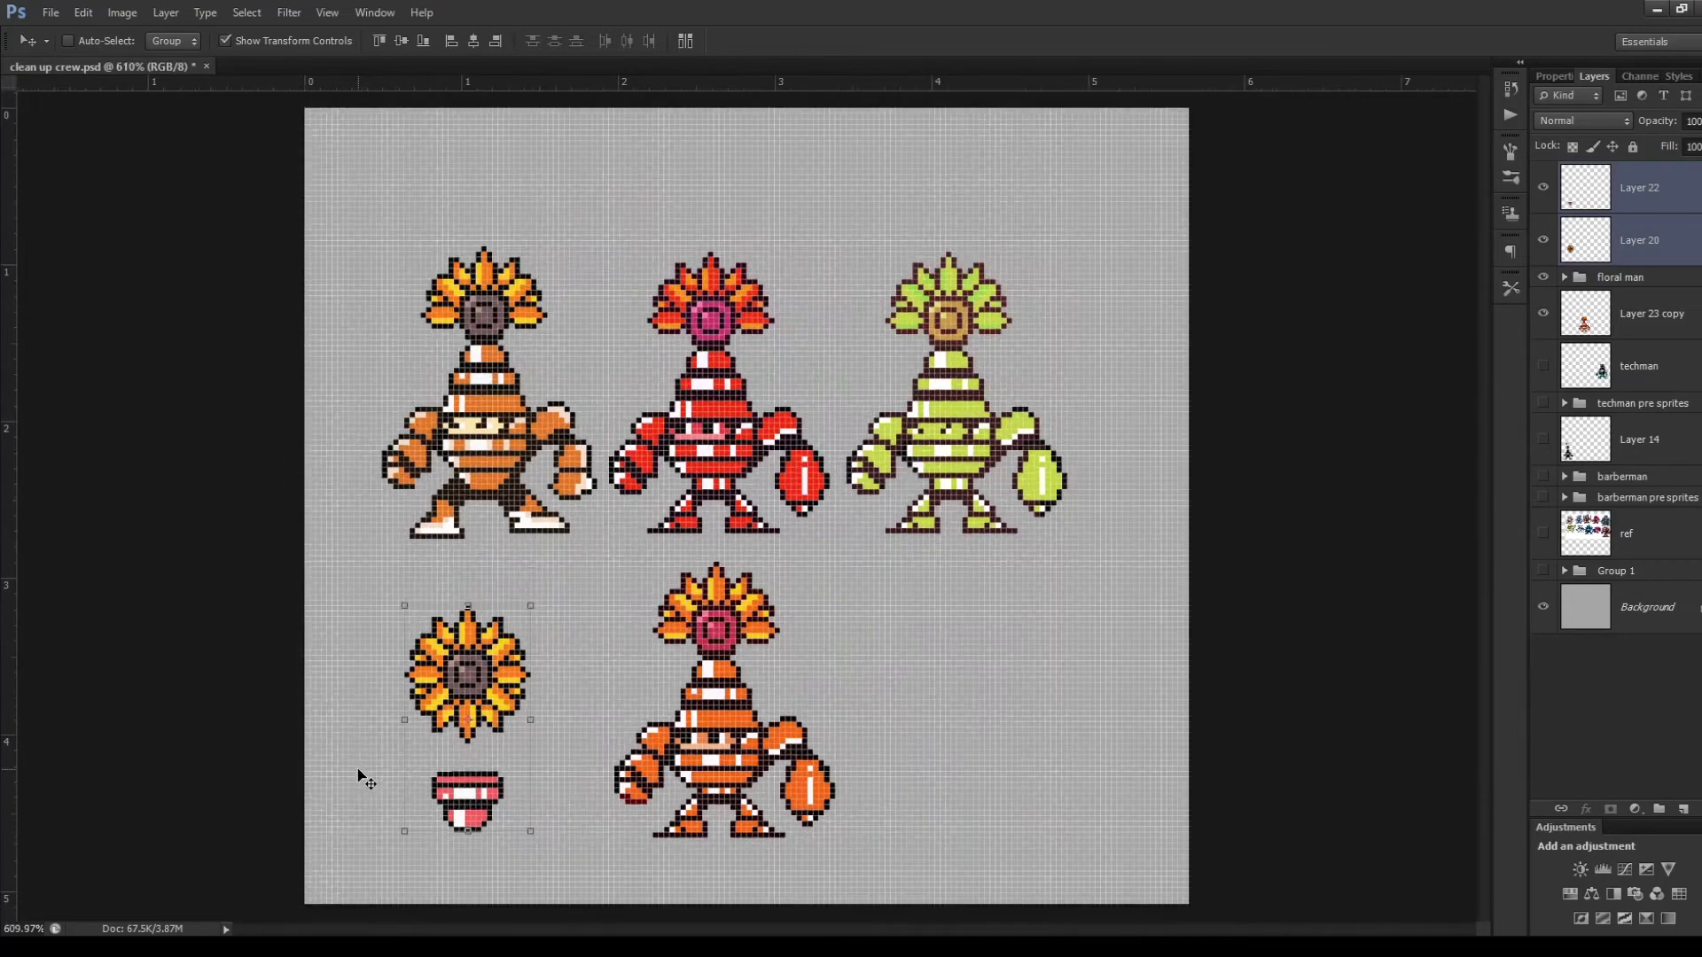
scroll(366, 780, up, 3)
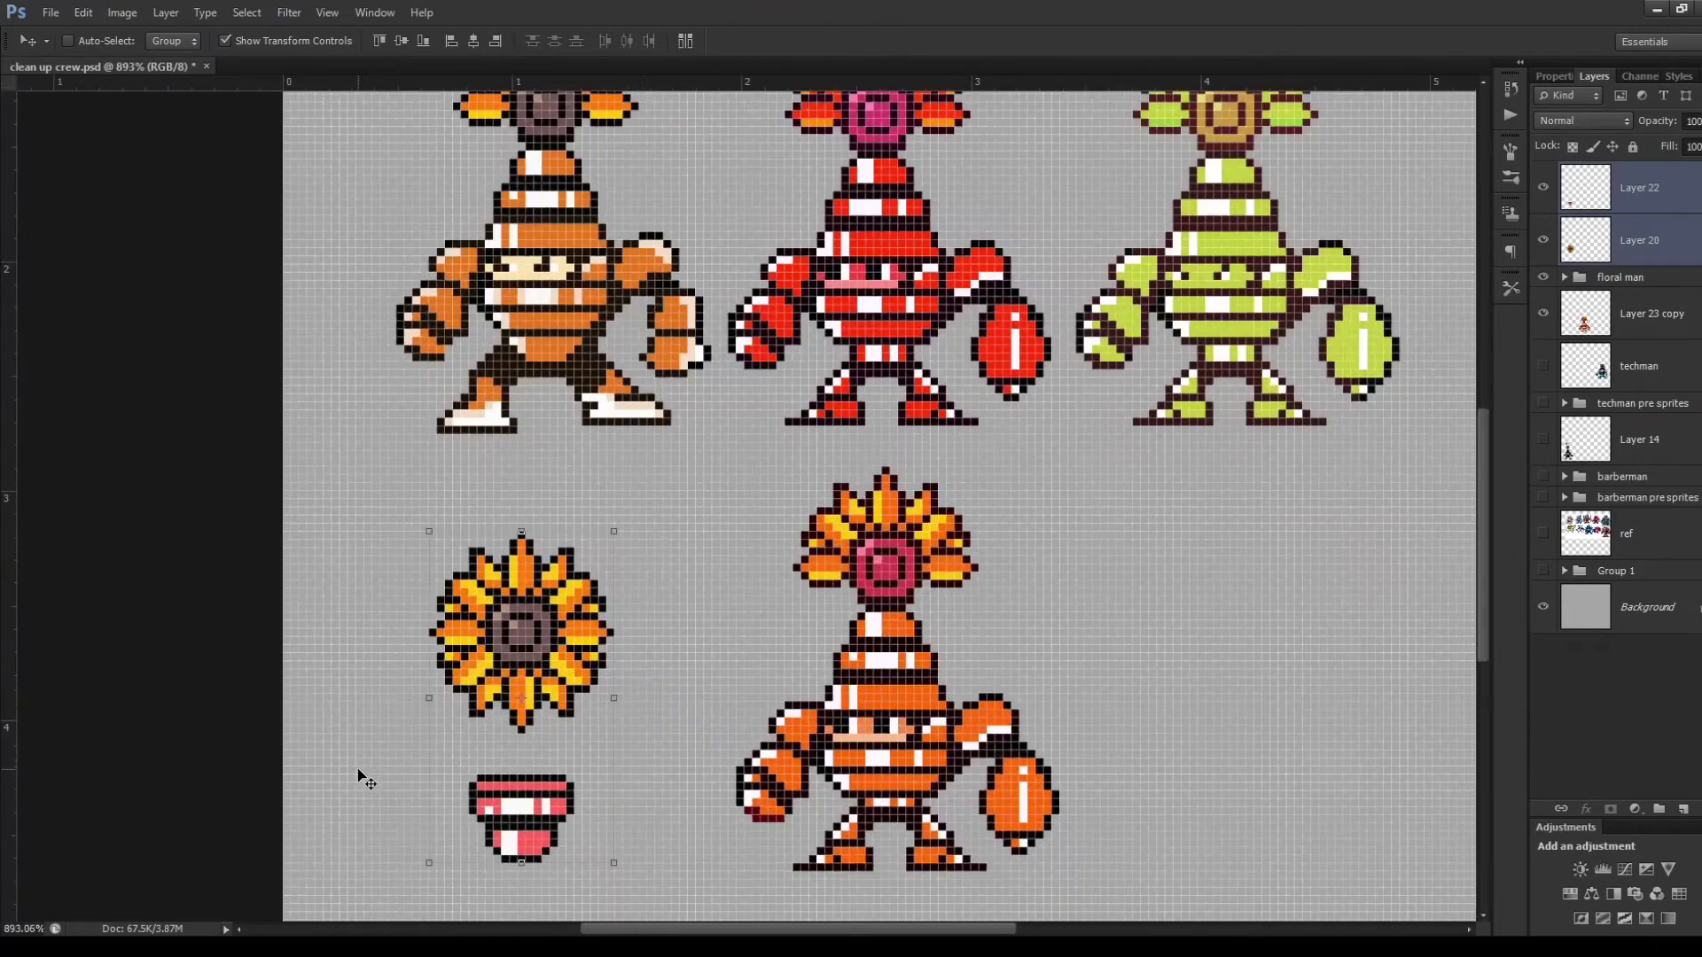
scroll(655, 696, up, 3)
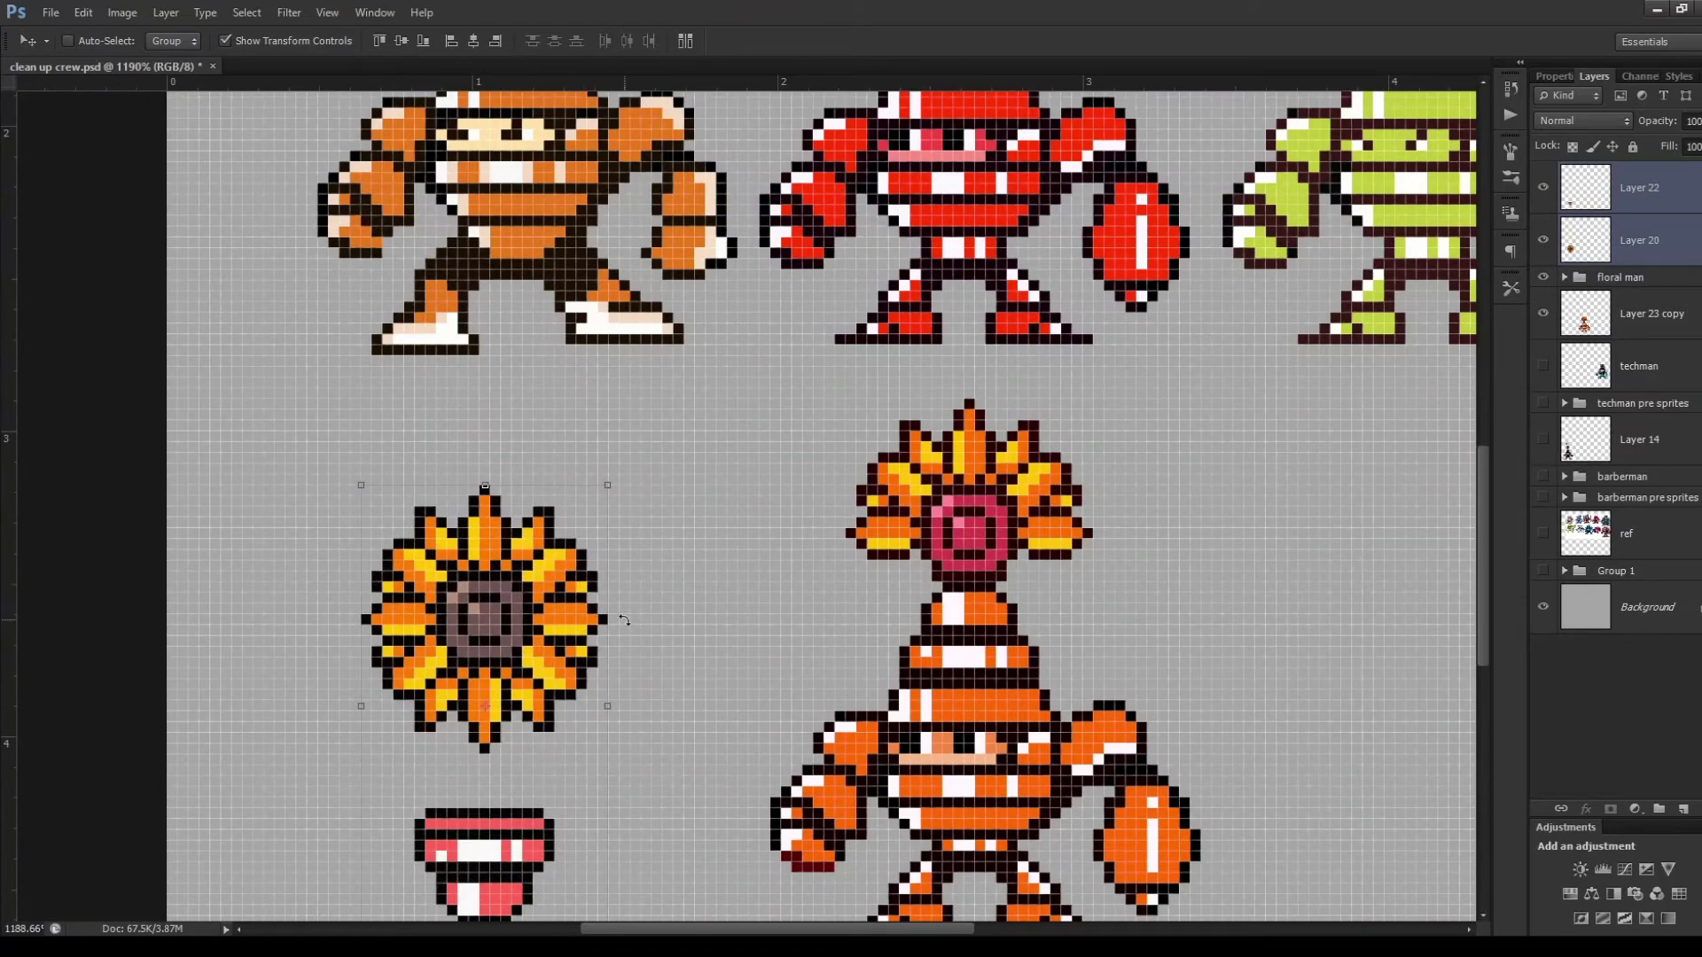
scroll(567, 630, down, 6)
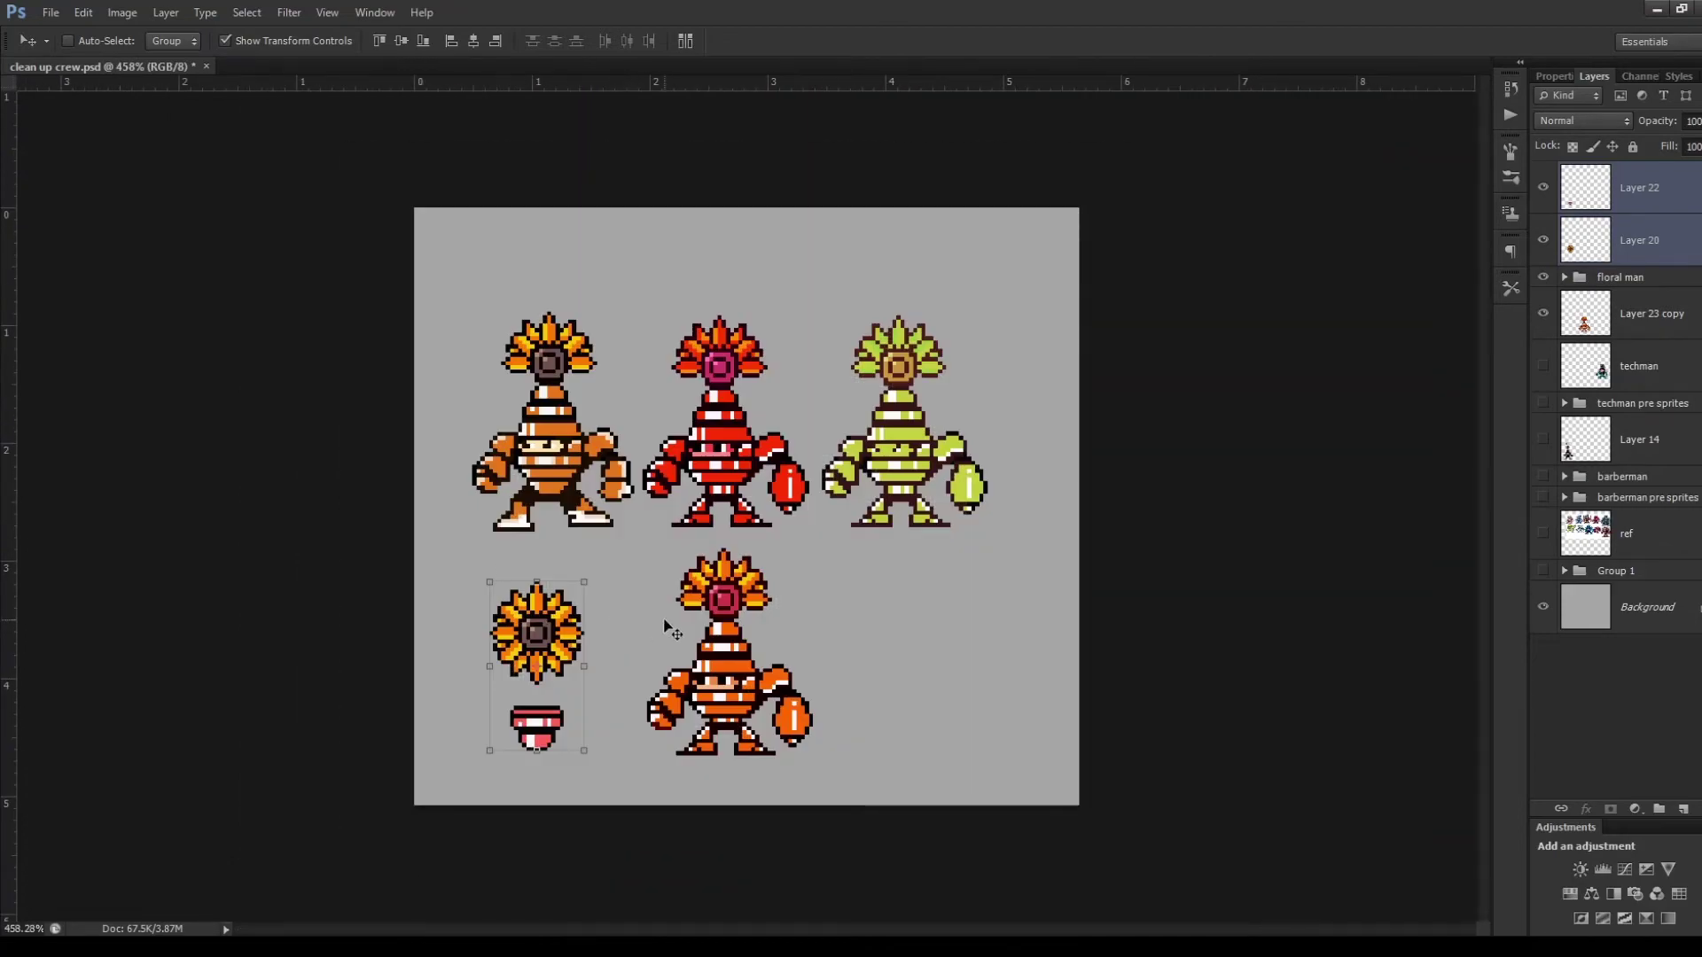
scroll(529, 759, up, 1)
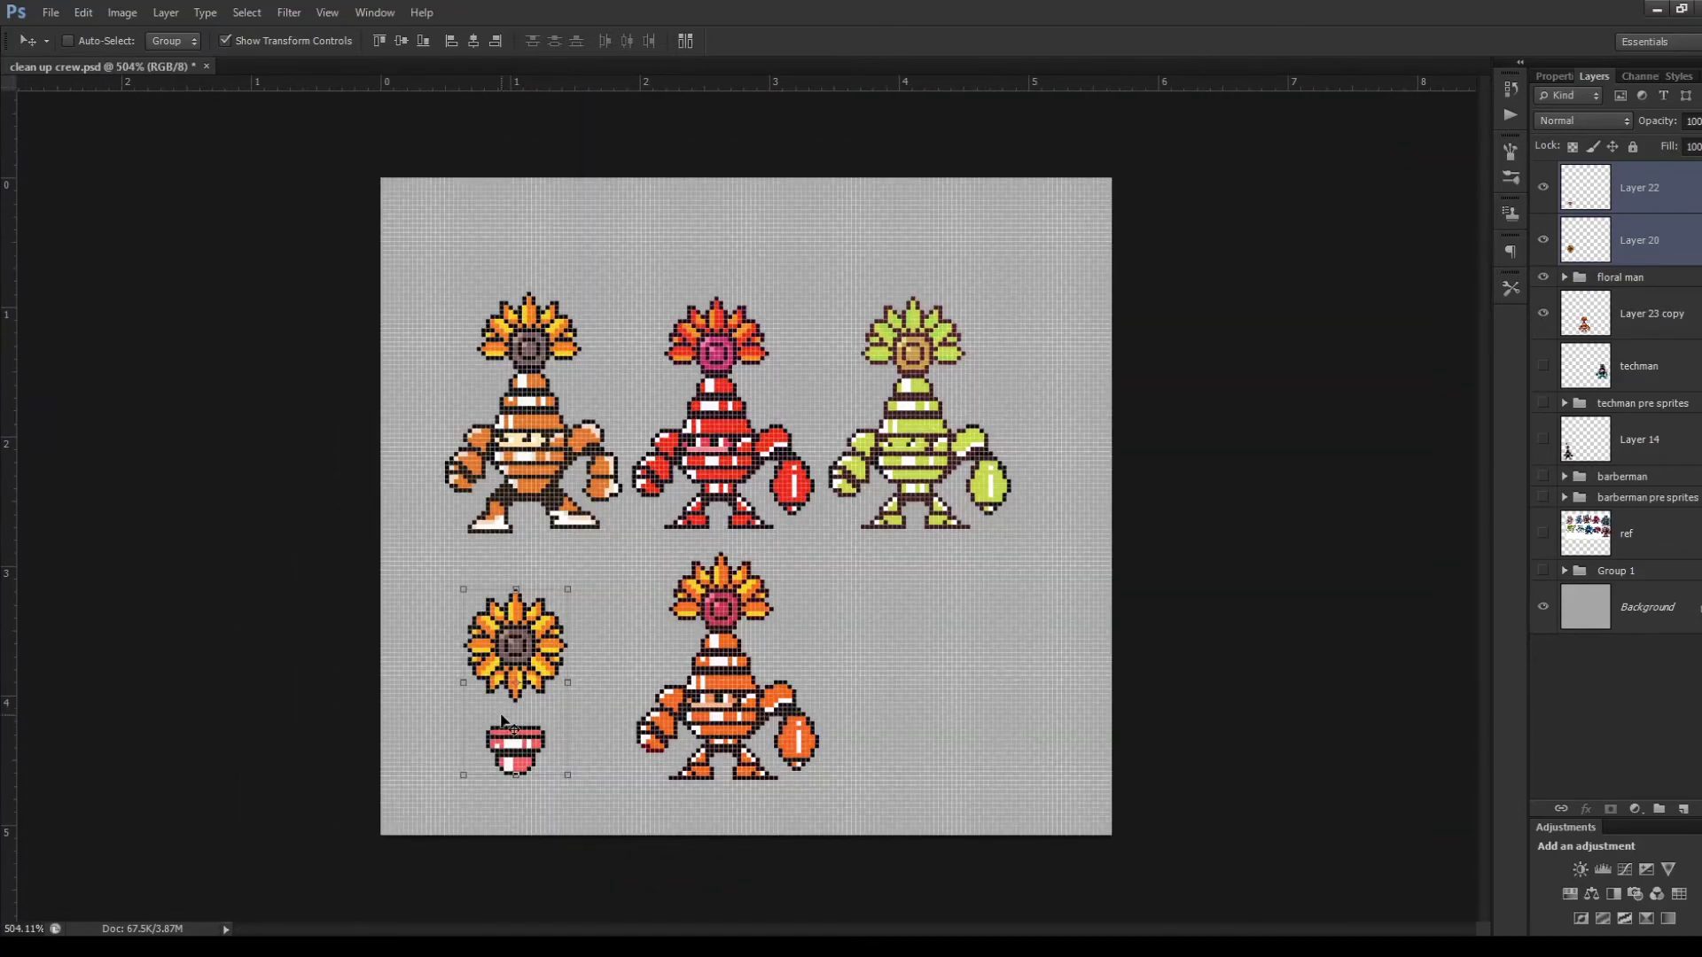
Compare the sunflower petals and the pot's striped, stacked shape with the floral man sprites, both close up and zoomed out.
scroll(511, 725, up, 4)
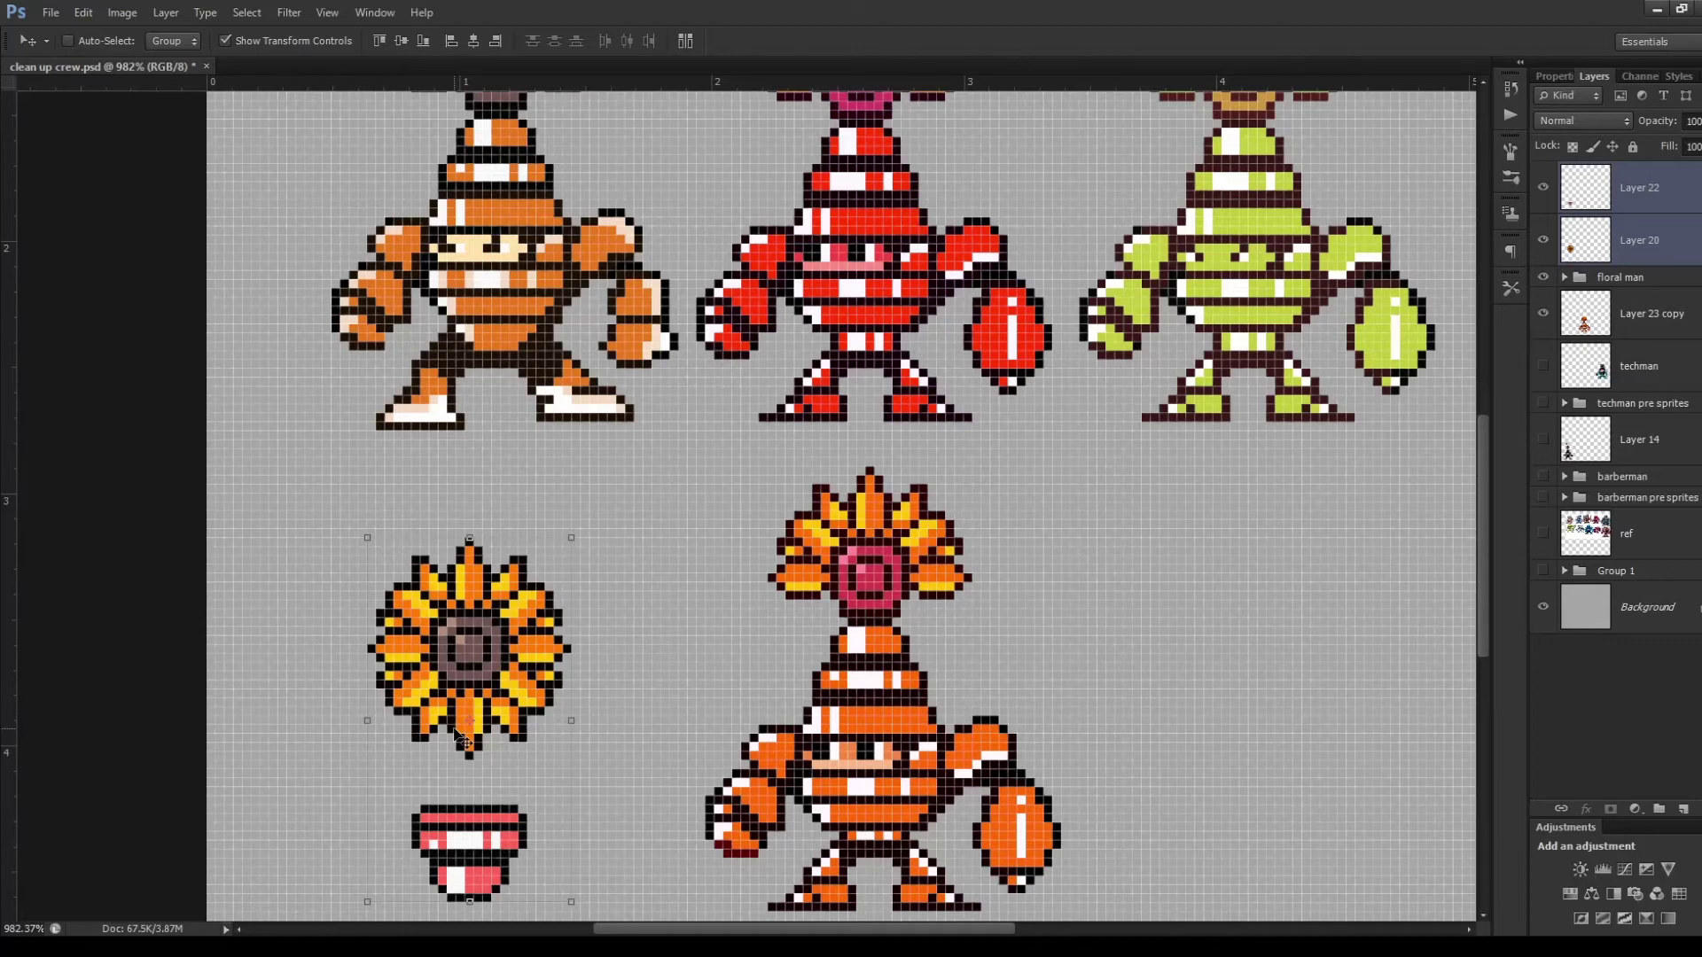
scroll(458, 735, down, 3)
scroll(532, 780, up, 4)
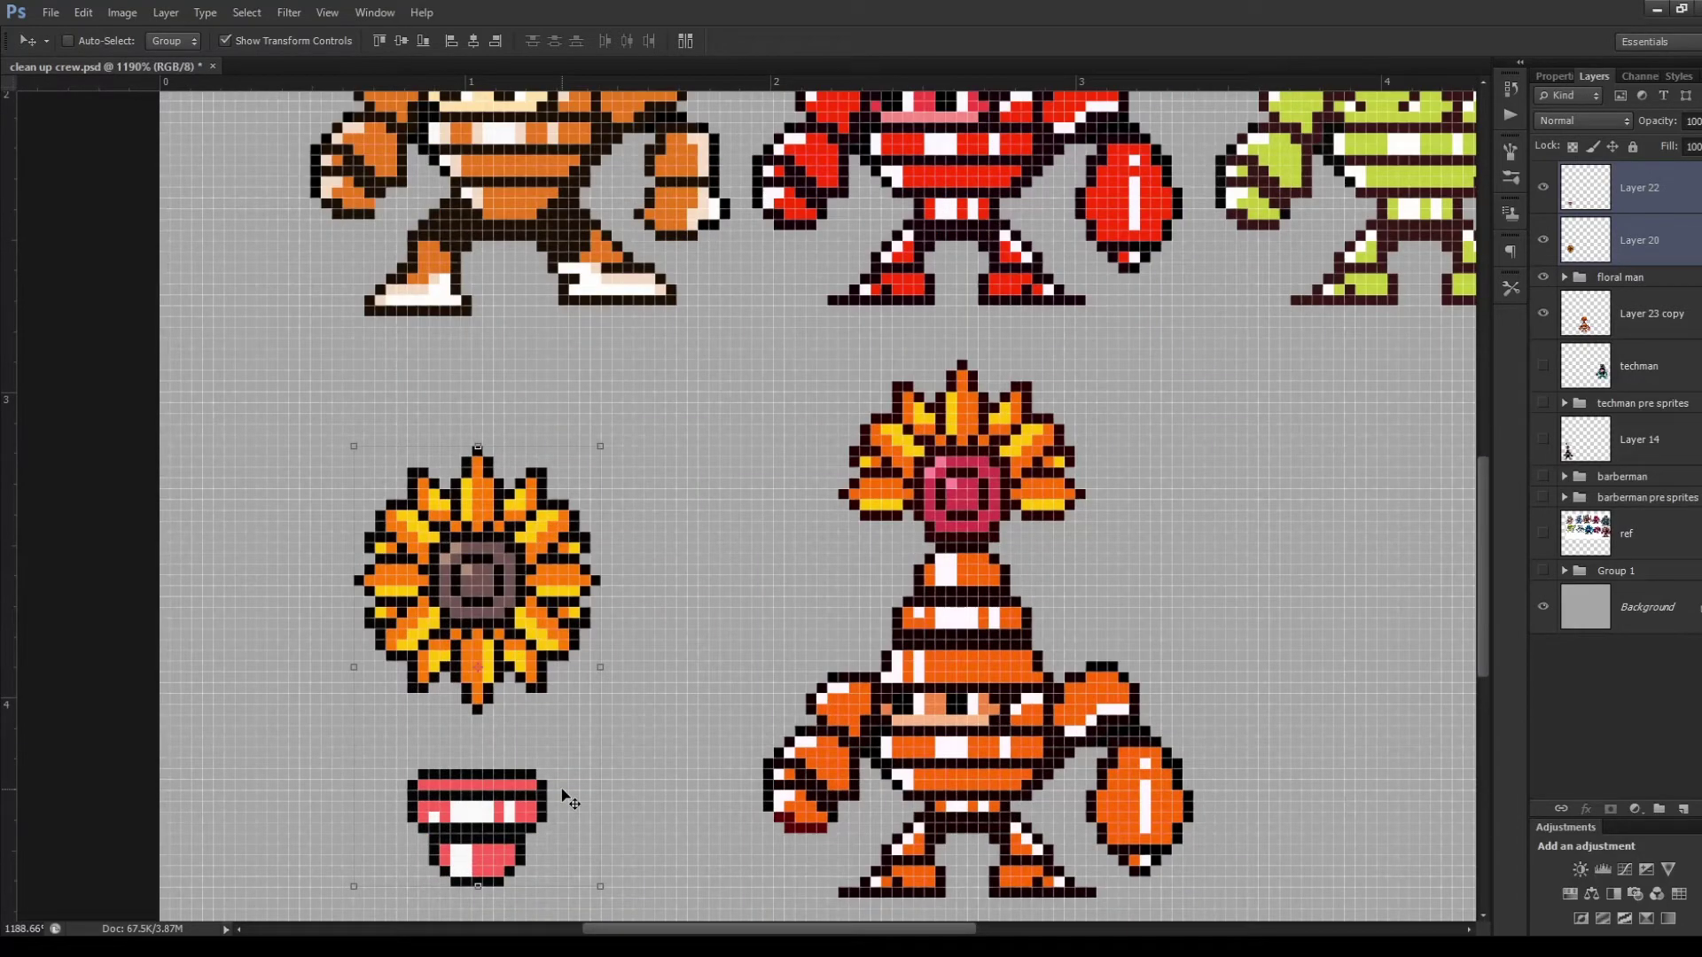
scroll(564, 795, down, 4)
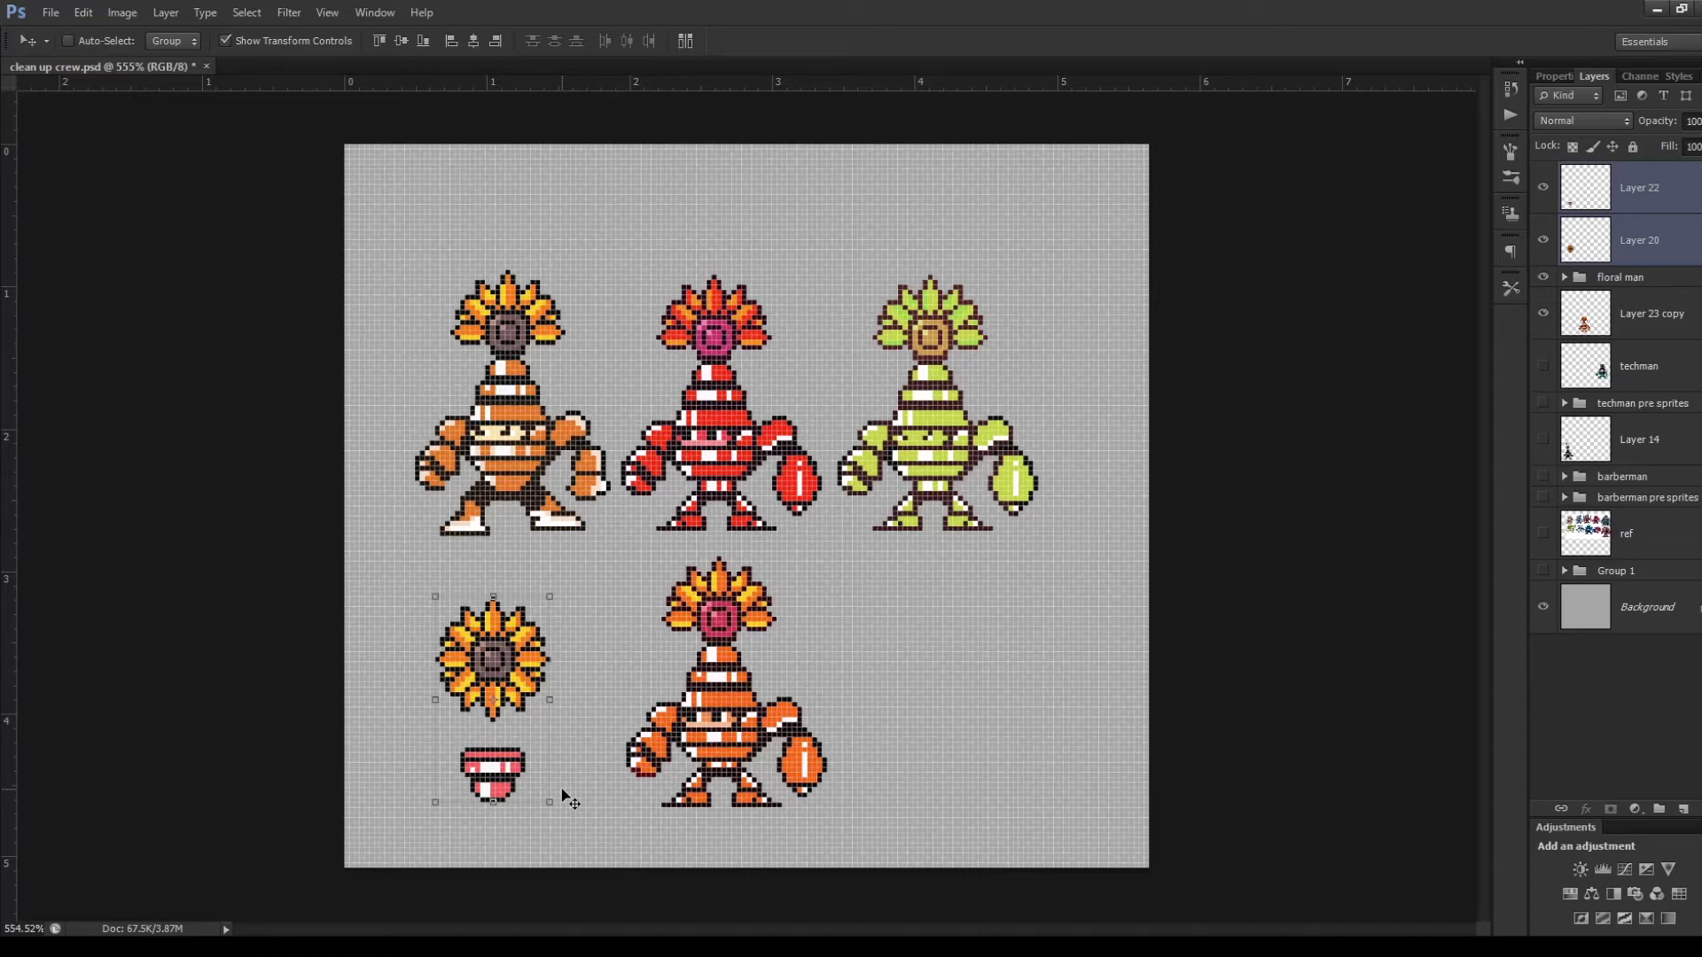
scroll(564, 795, down, 2)
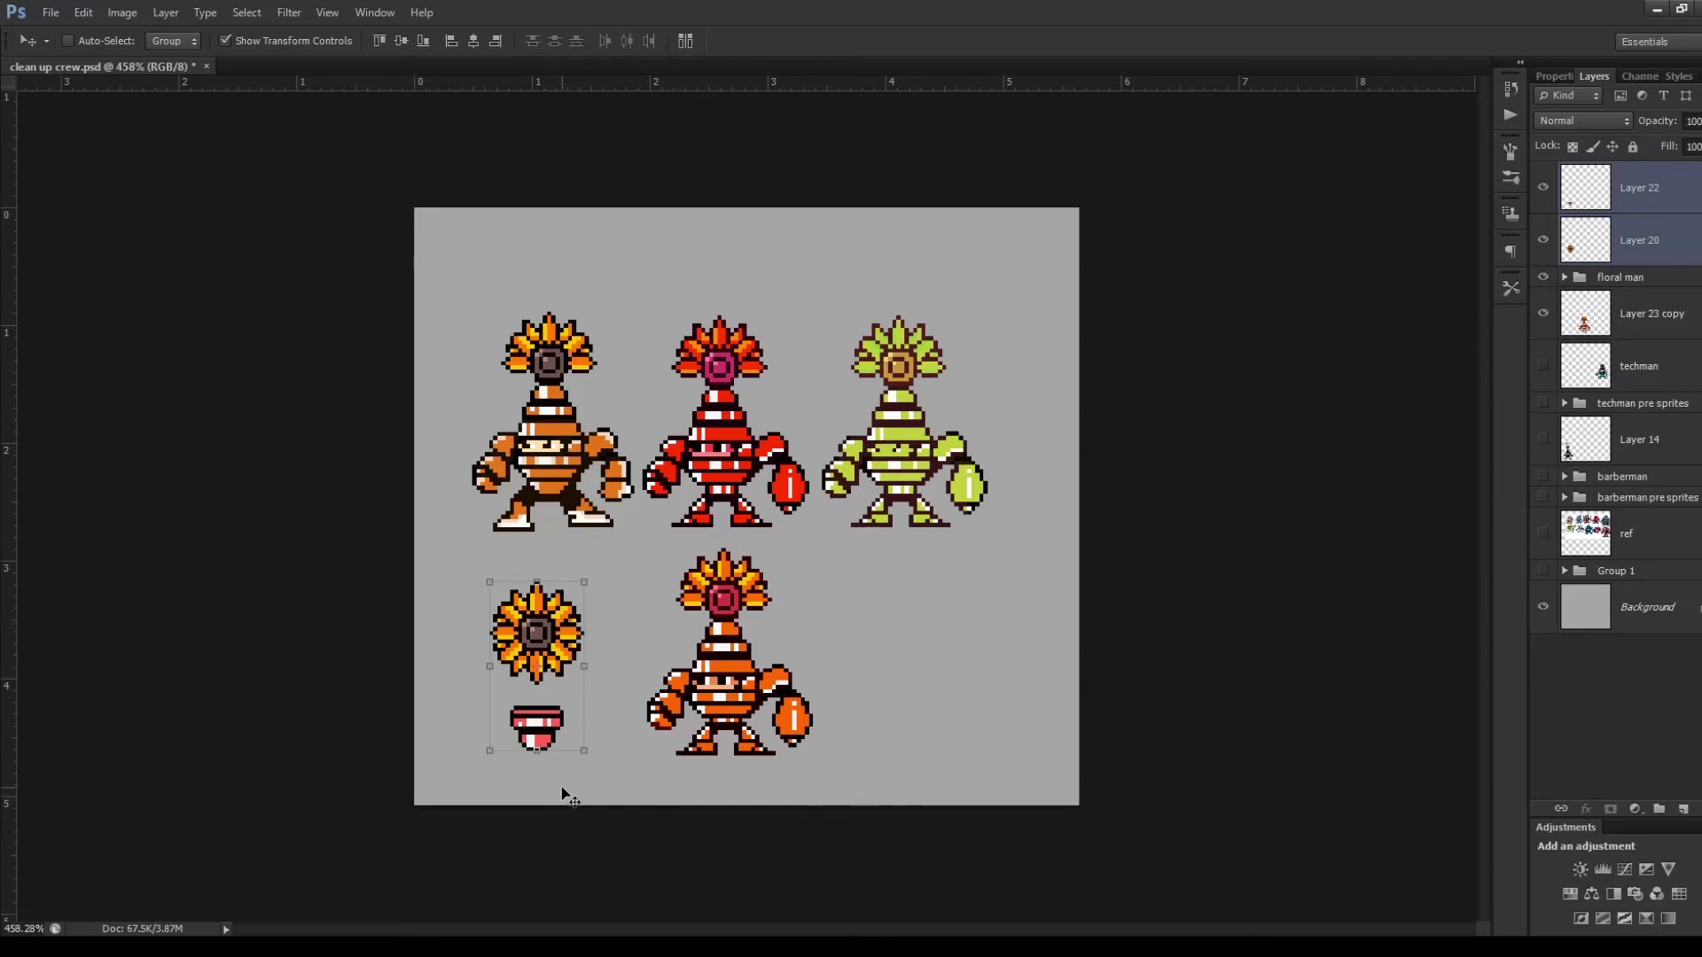
scroll(562, 790, up, 3)
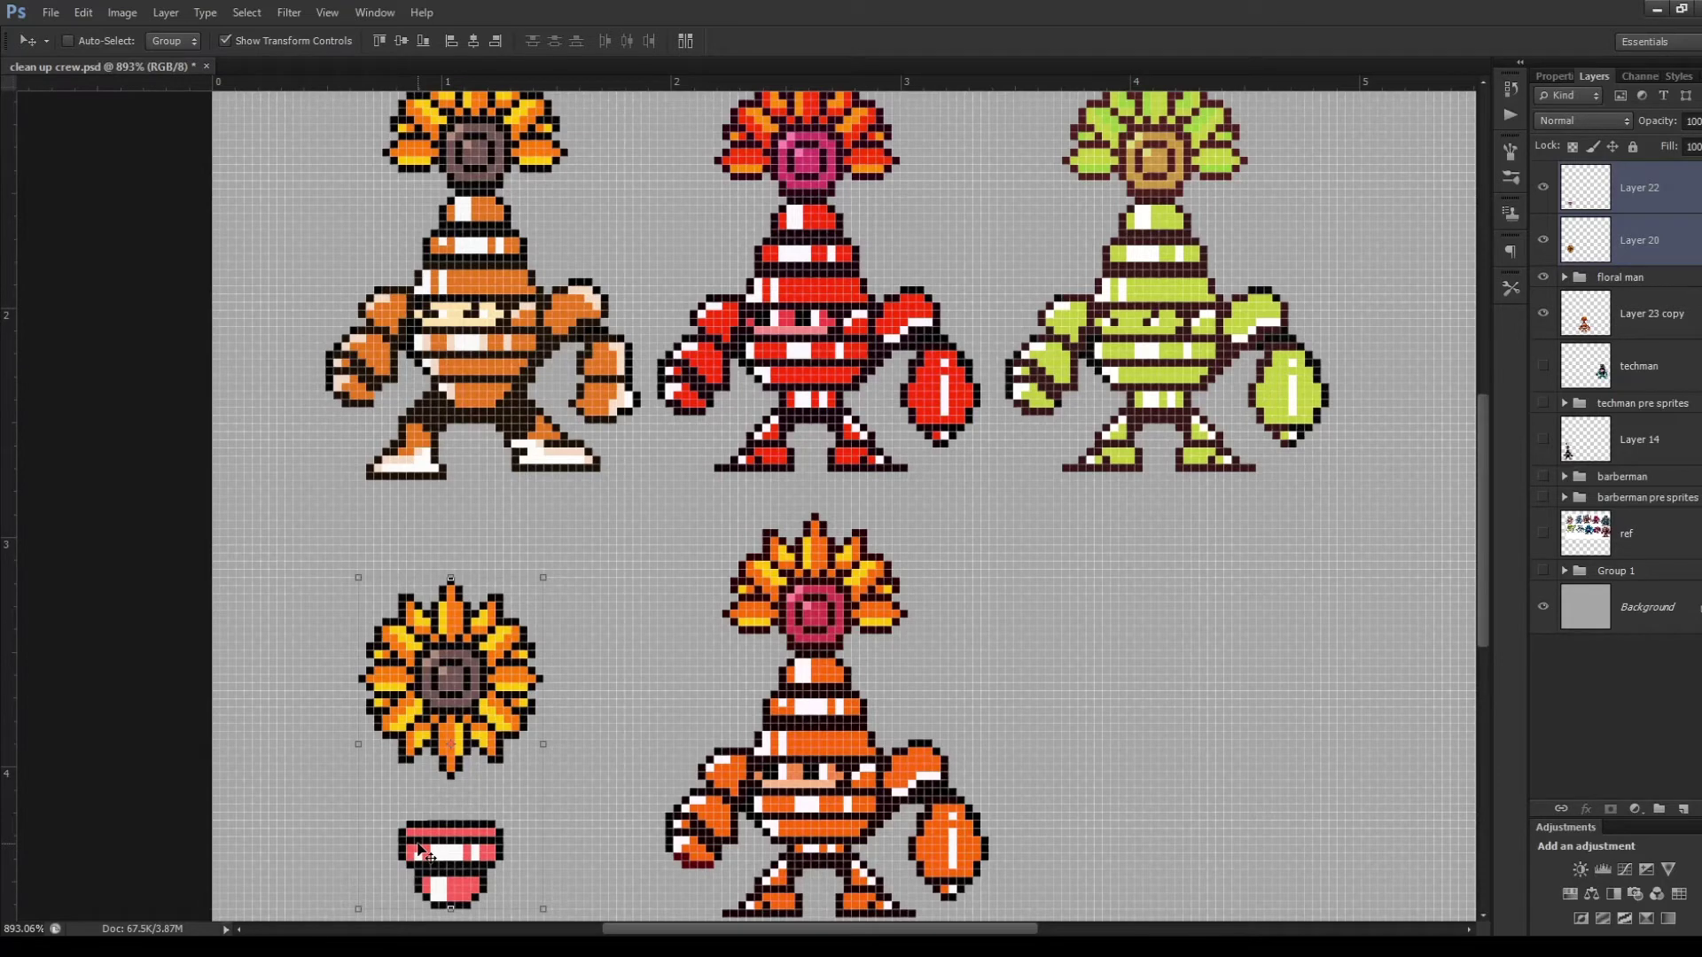
scroll(423, 855, down, 2)
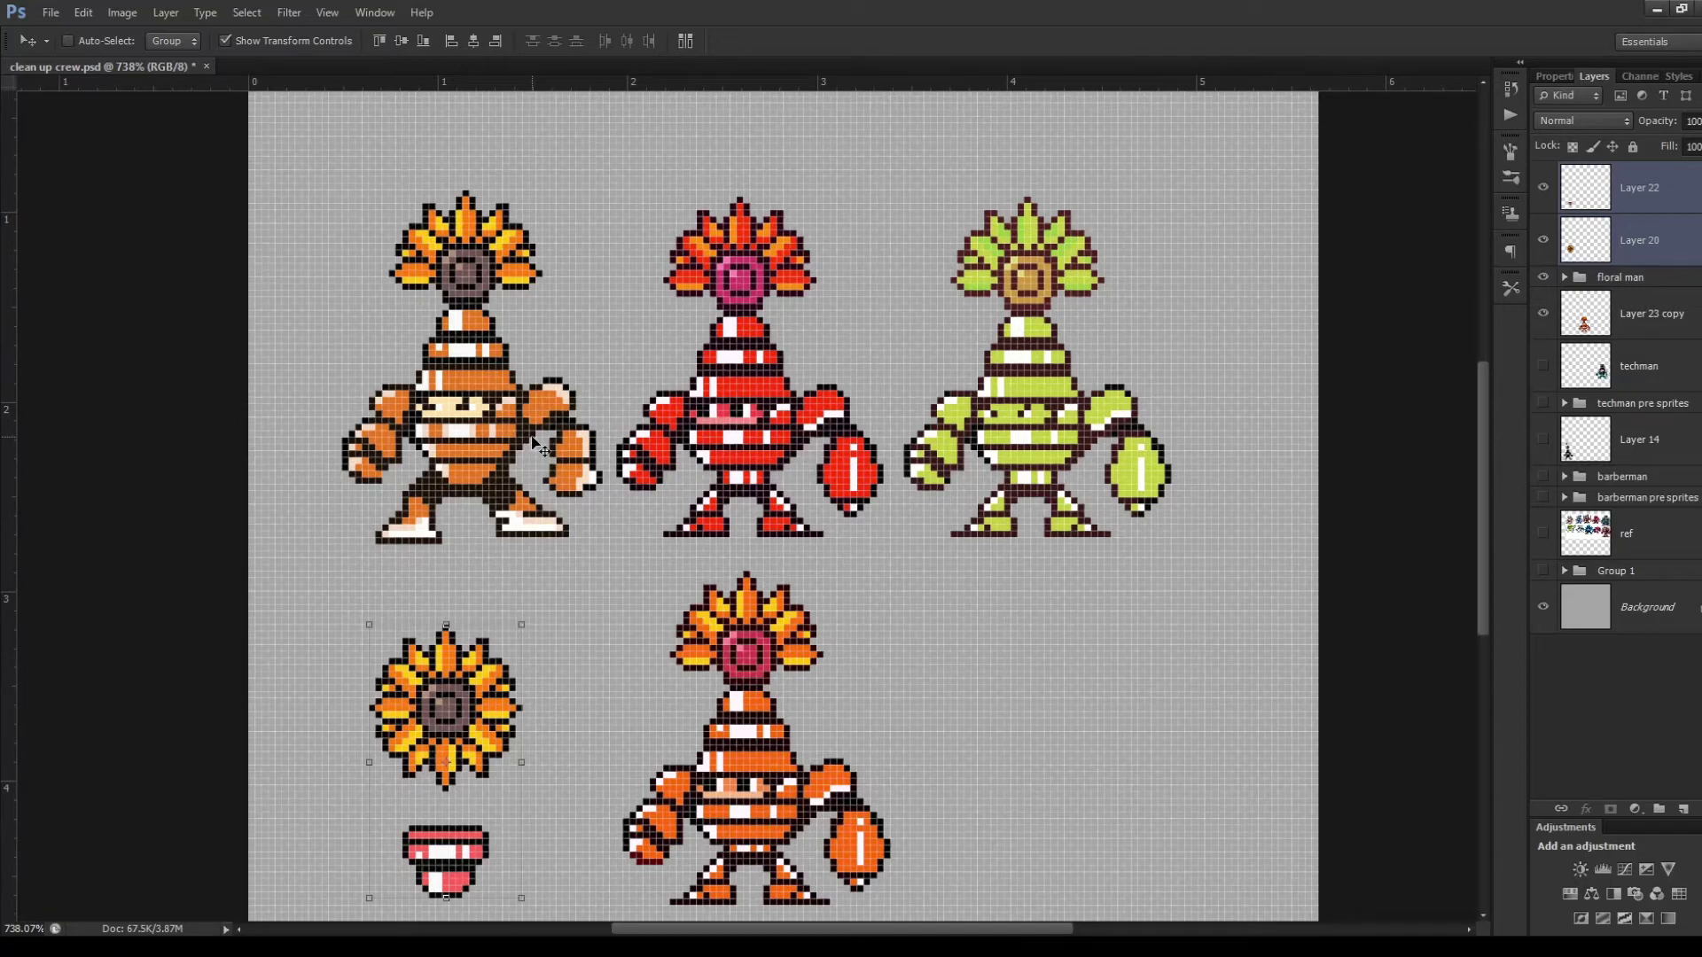
Examine the first orange floral man's flower head, checking its petals and brown center against the sunflower study and the red variant.
scroll(838, 588, down, 3)
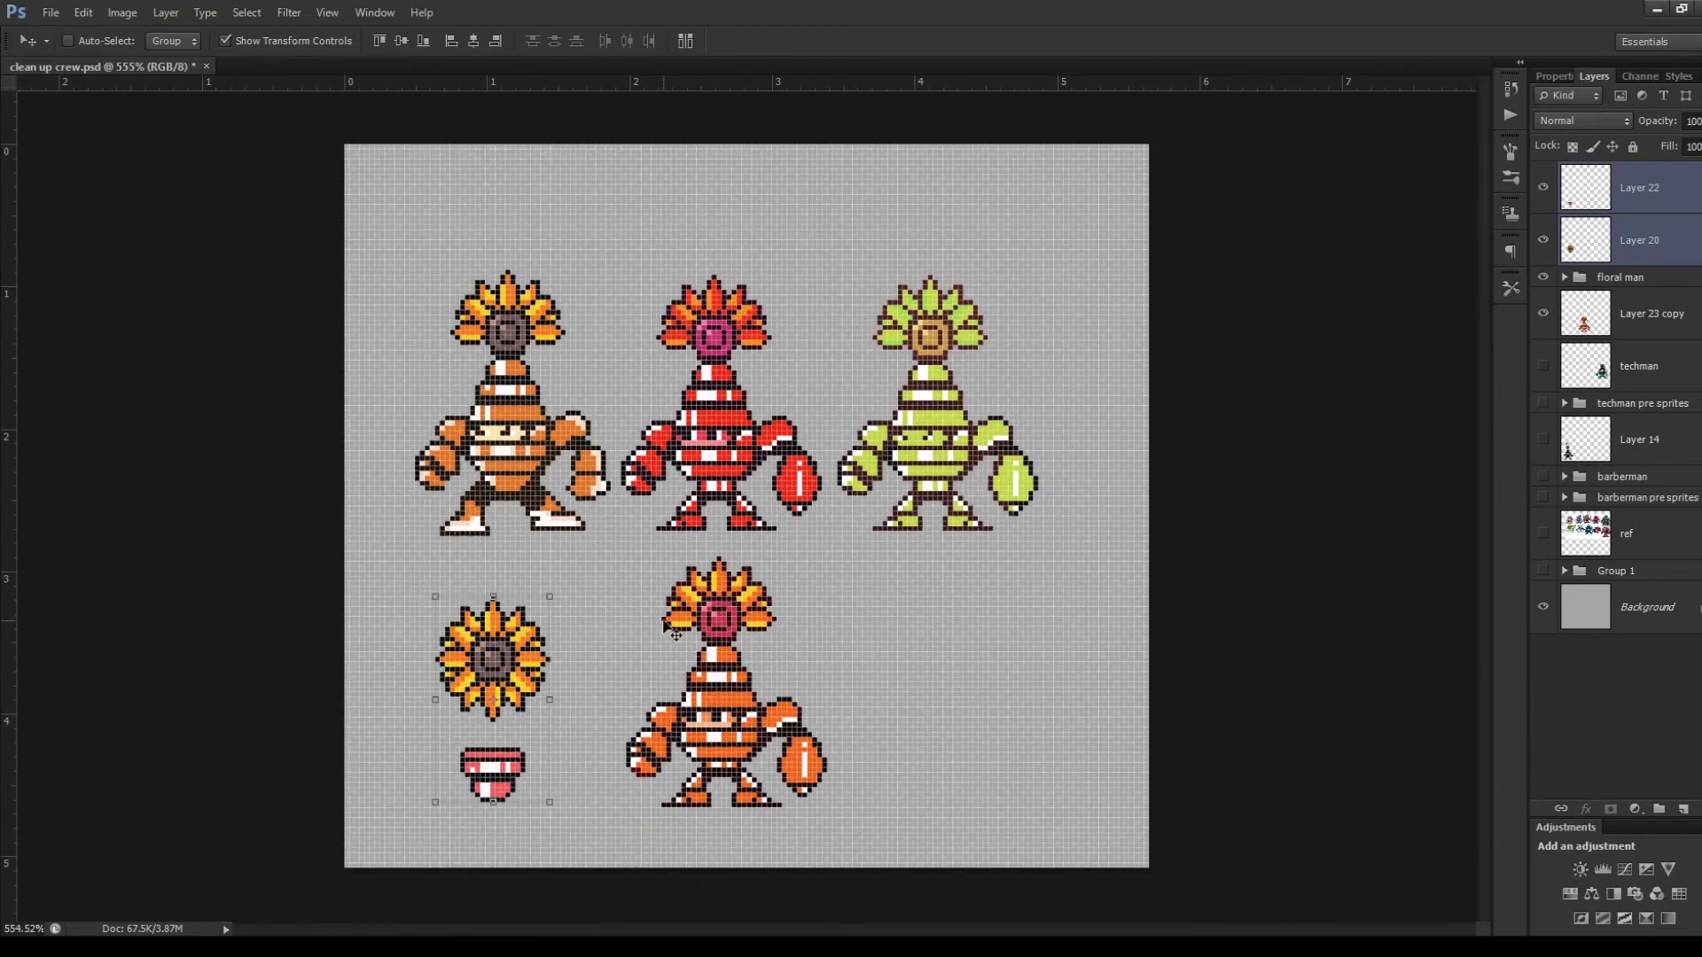
scroll(597, 627, up, 3)
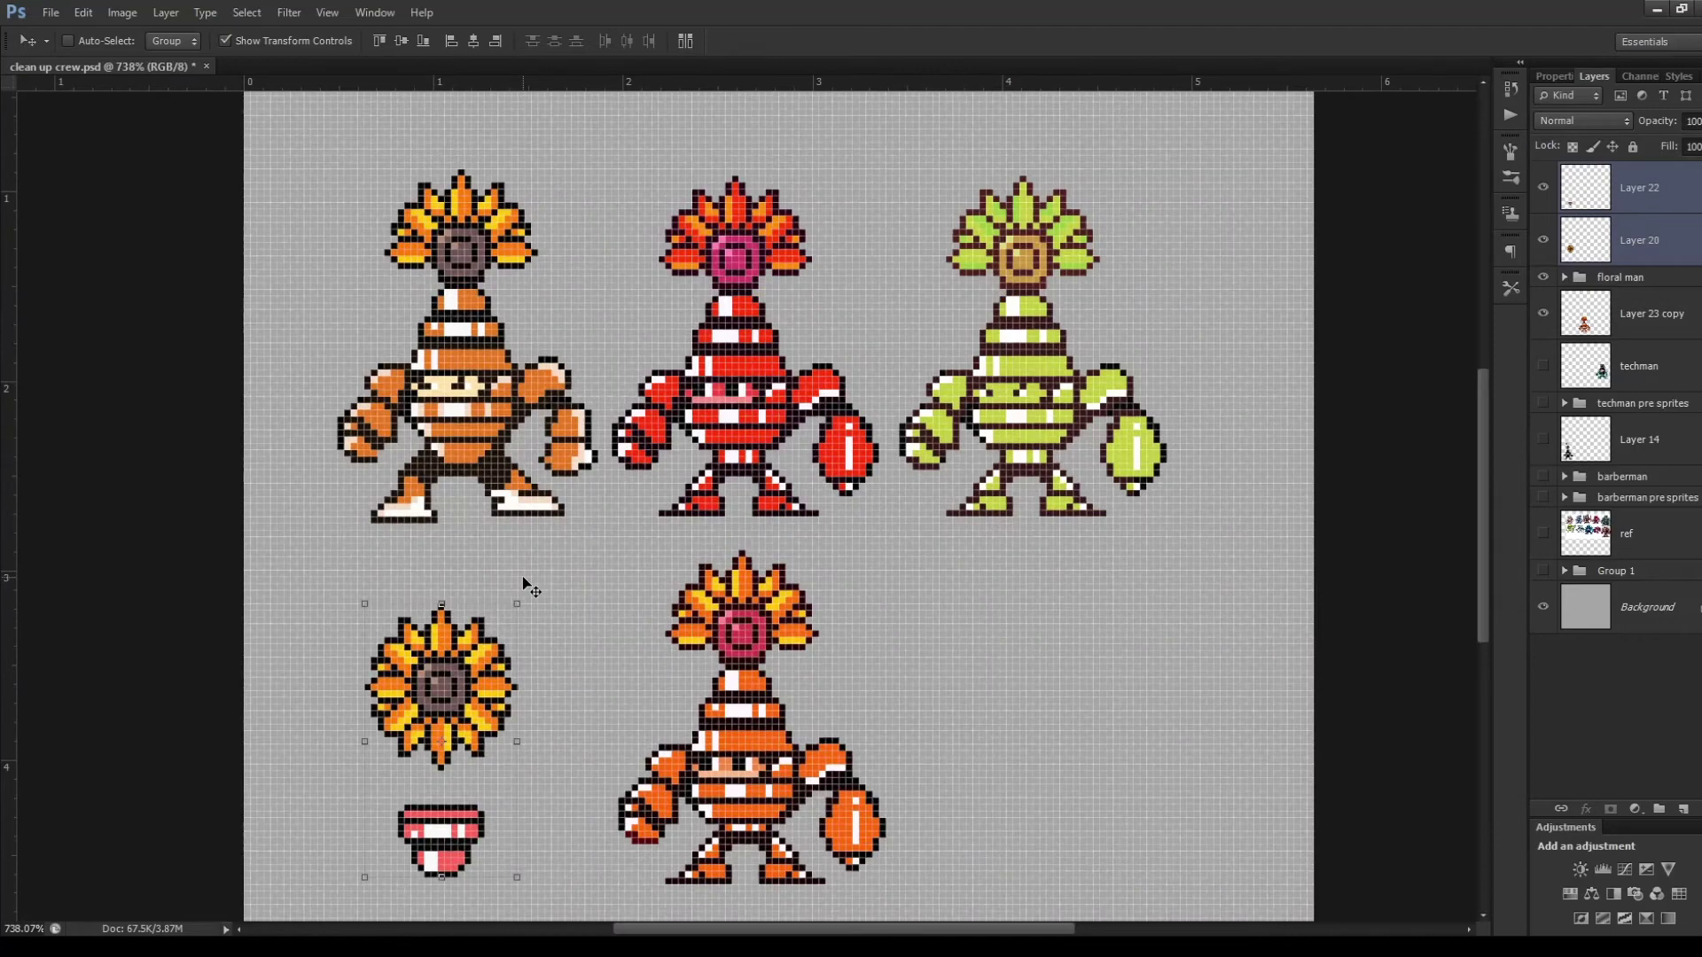
scroll(529, 585, down, 1)
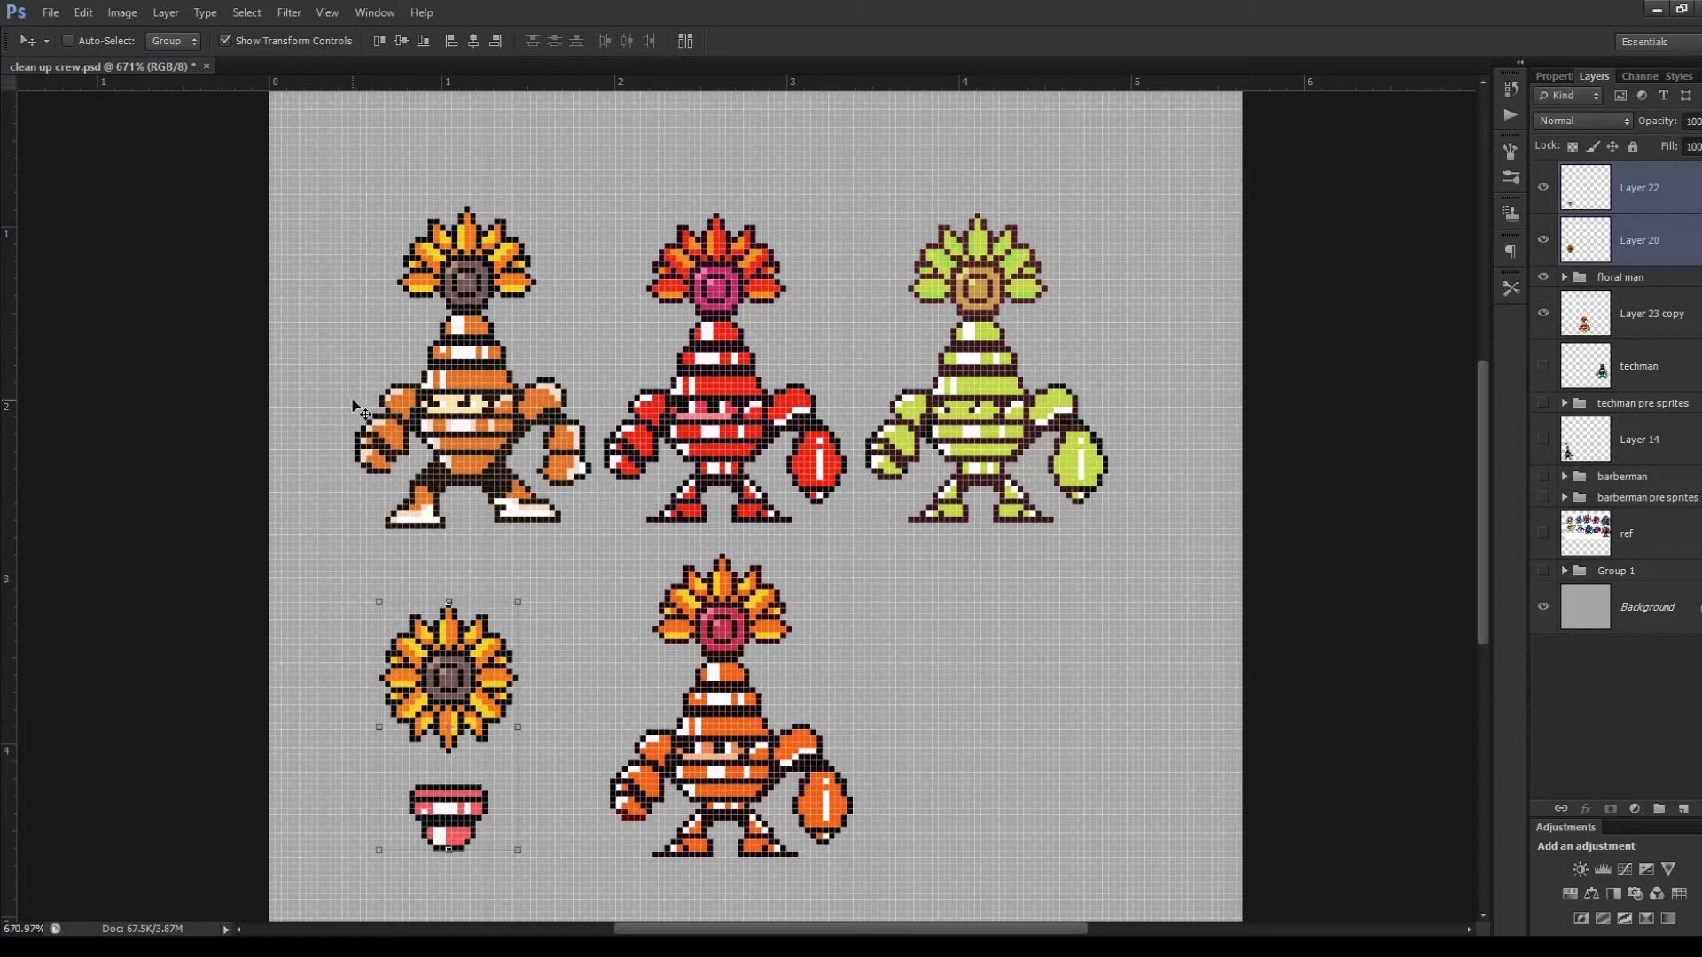
scroll(364, 412, up, 4)
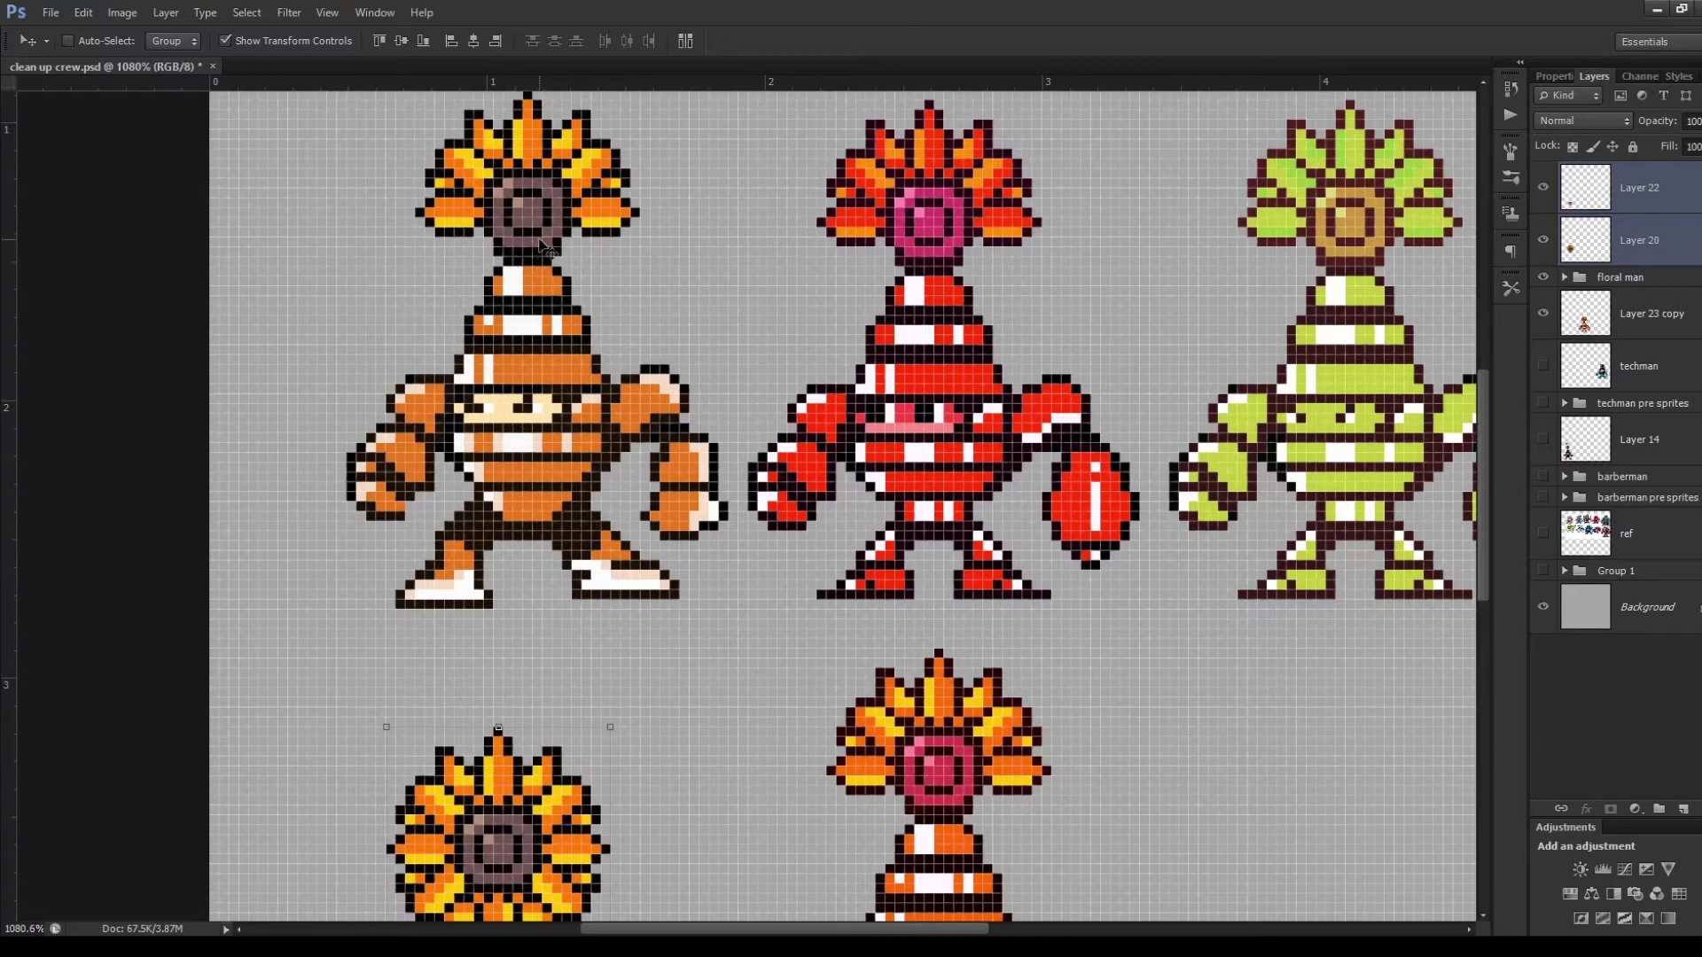
scroll(531, 755, down, 2)
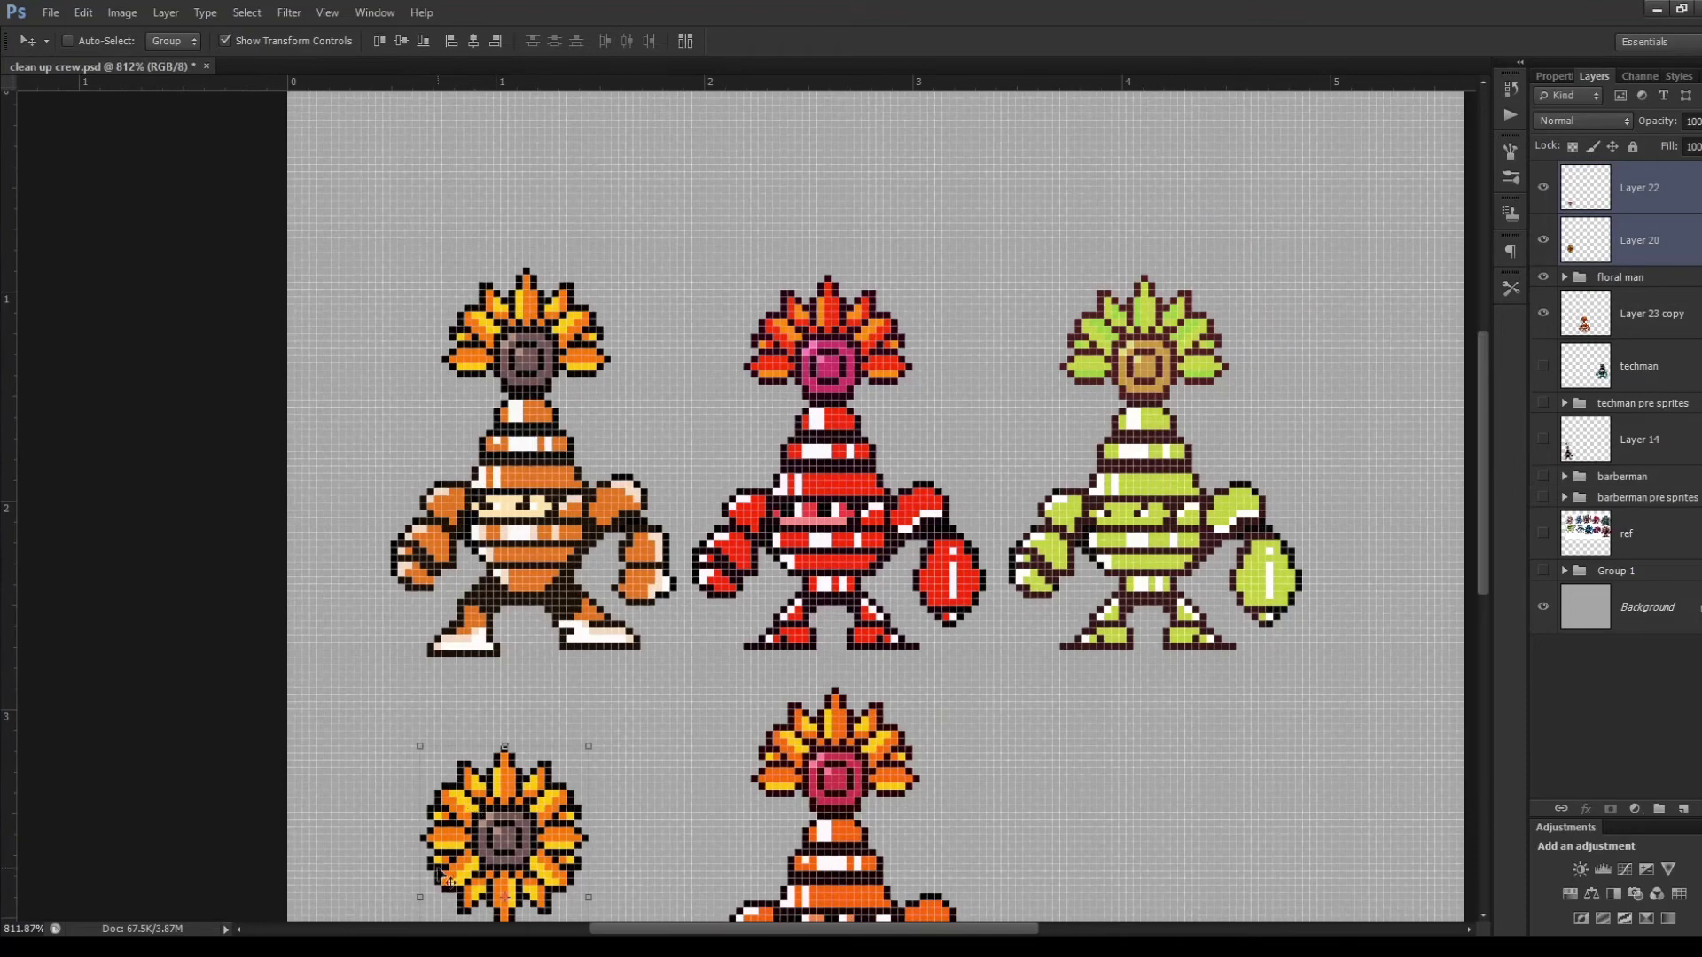
scroll(567, 401, up, 2)
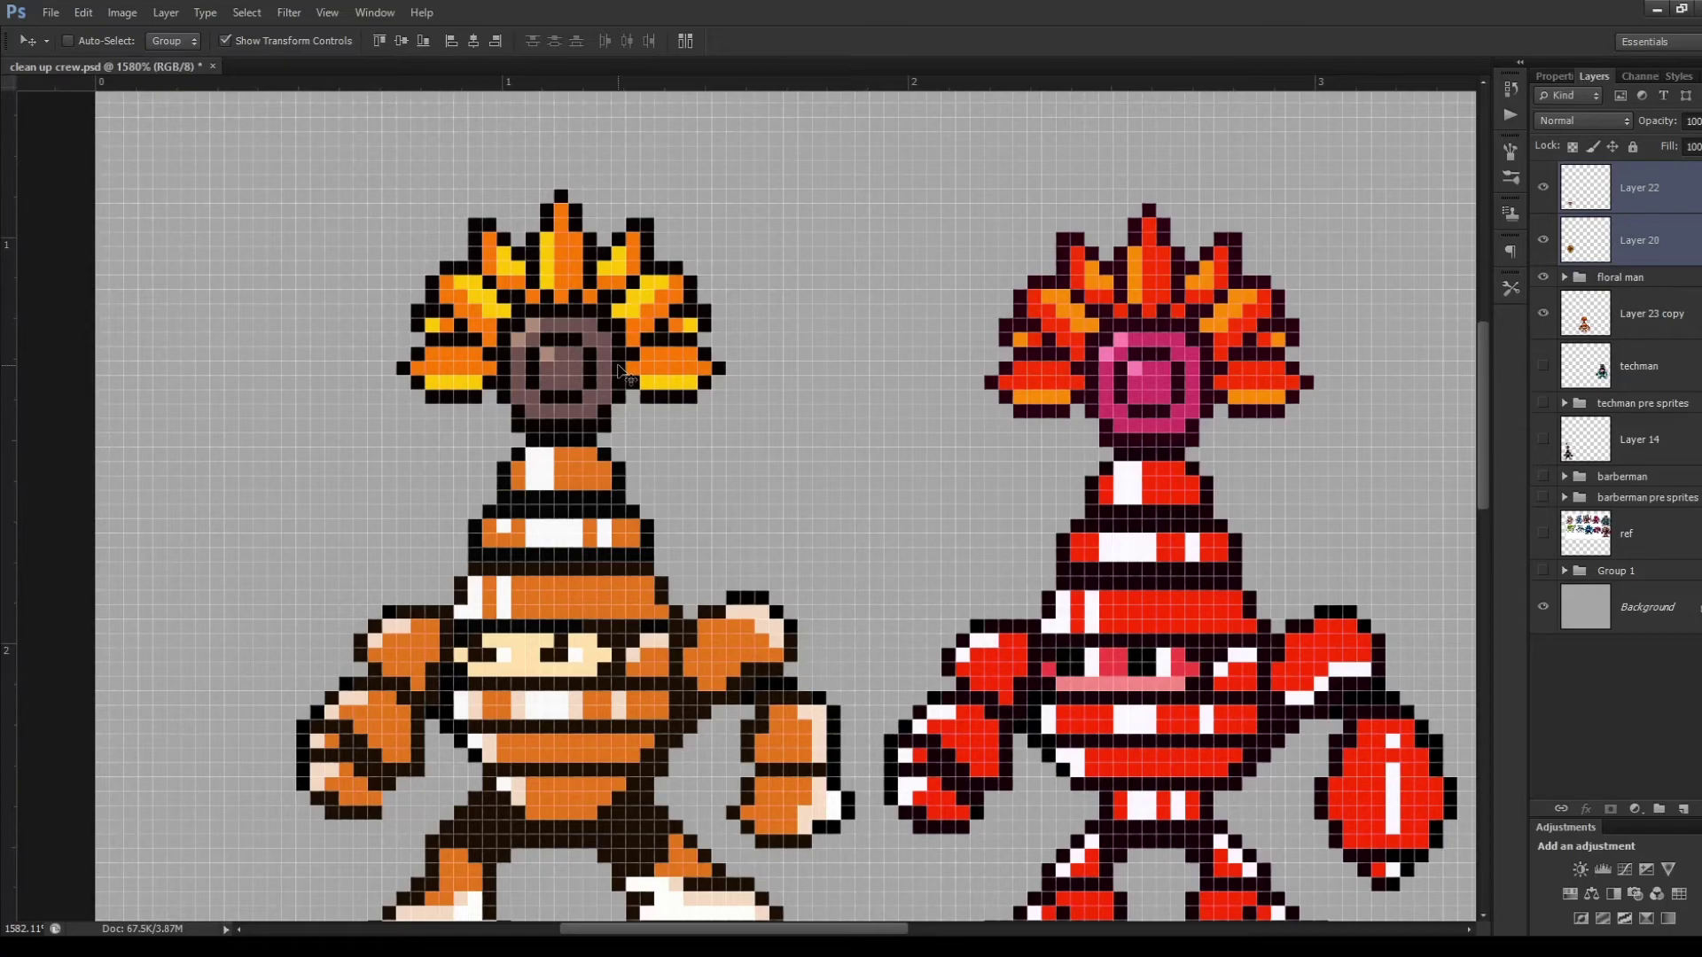
scroll(620, 370, down, 4)
scroll(494, 475, up, 3)
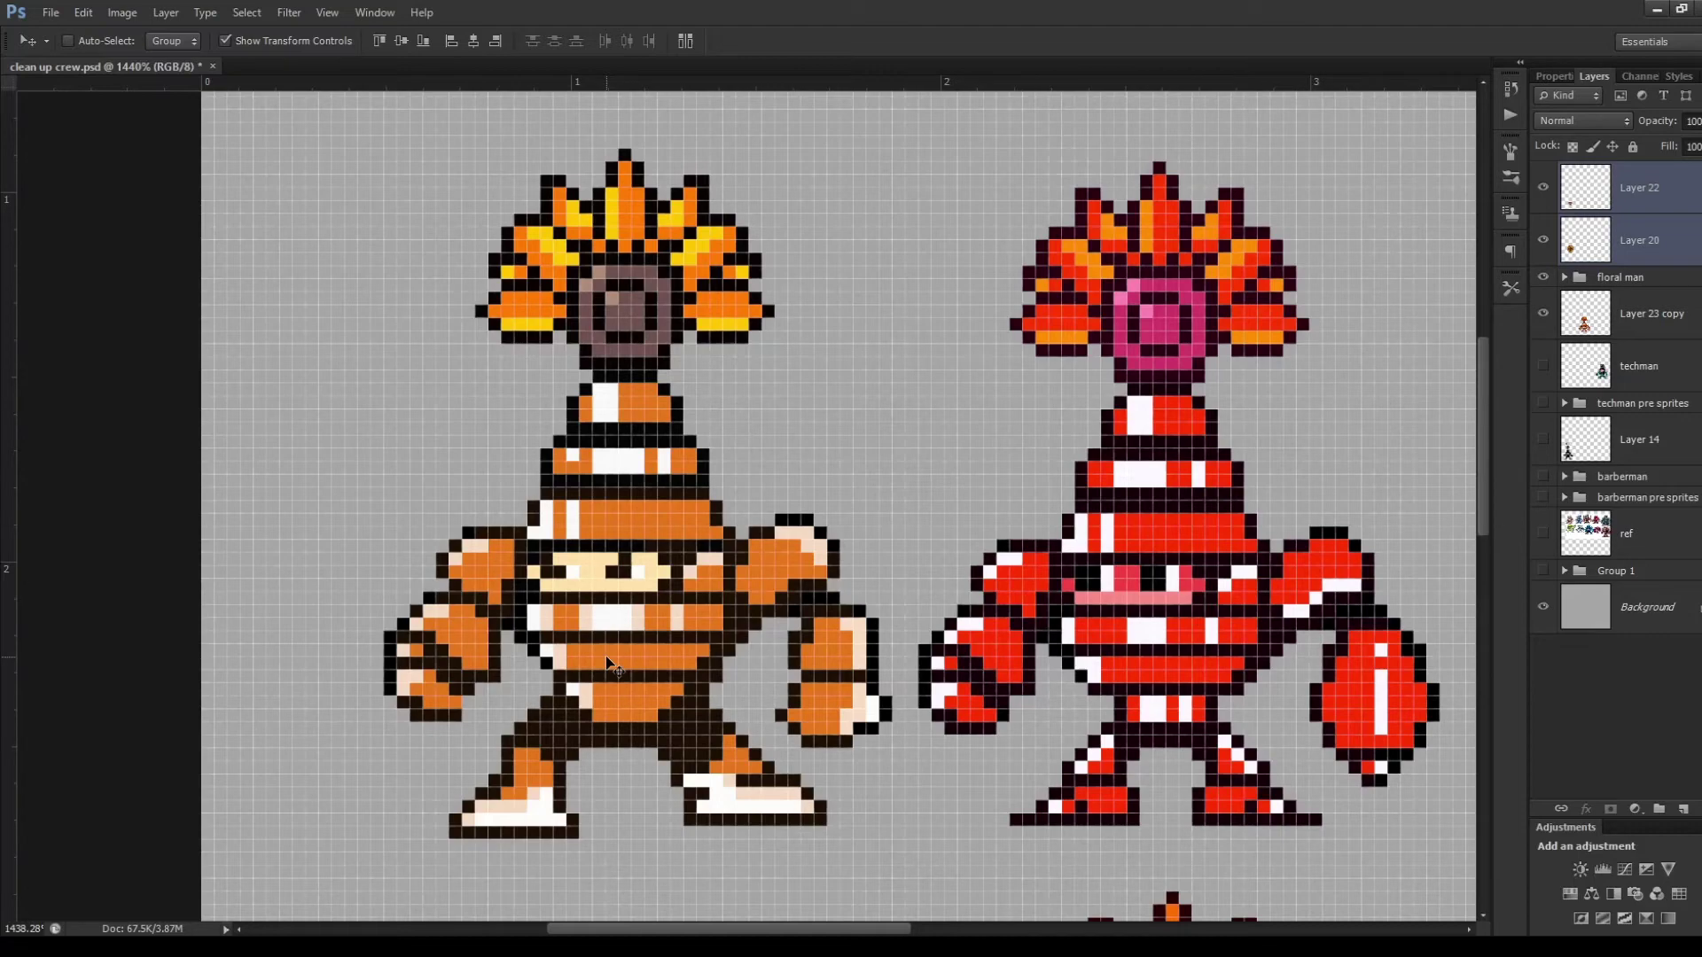
Examine the first orange floral man's striped body, legs, white shoes, arms and face at high magnification beside the red variant.
scroll(607, 735, down, 1)
scroll(644, 828, up, 3)
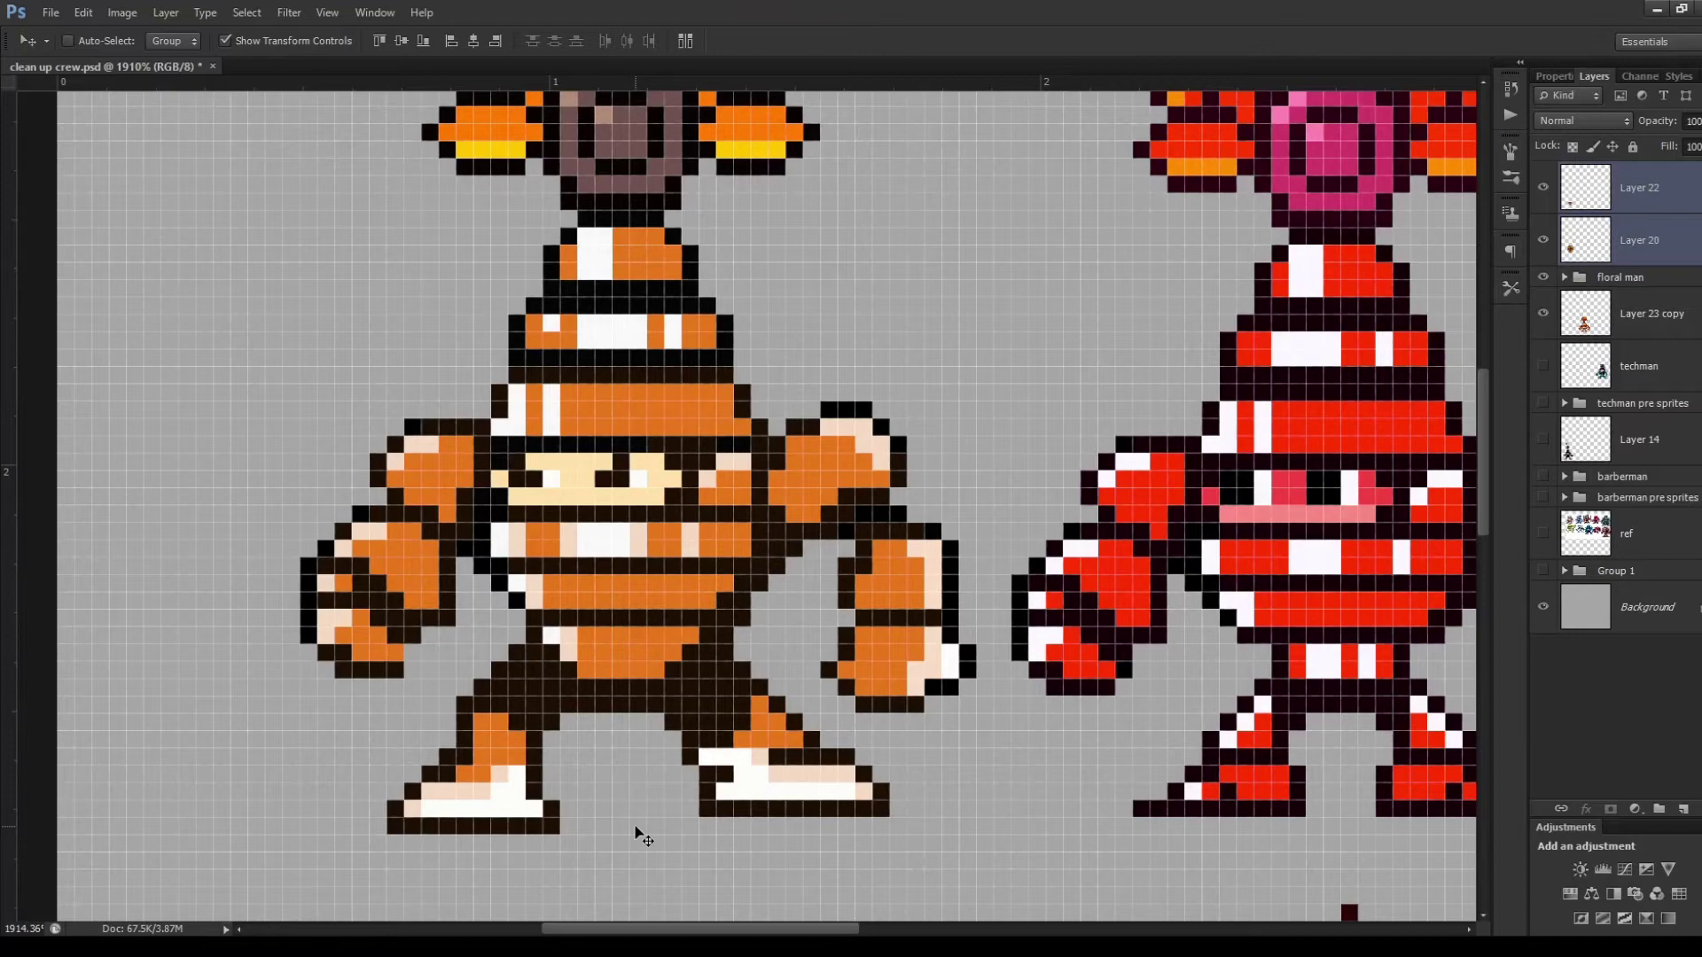
scroll(644, 837, down, 2)
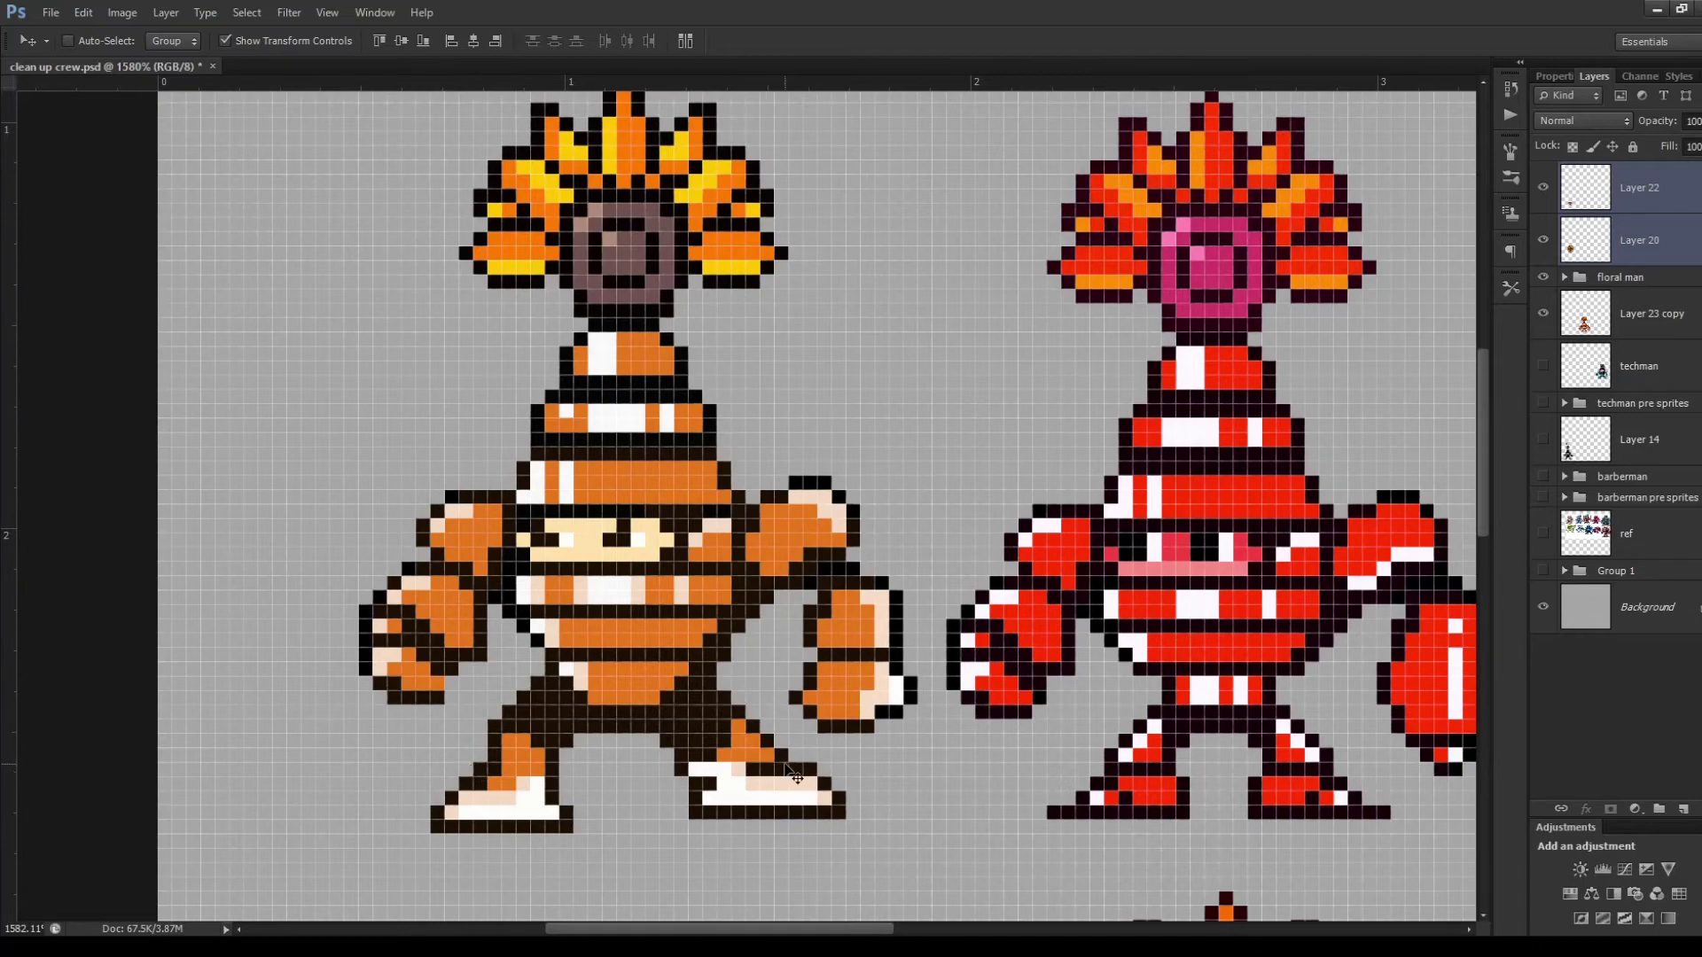
scroll(780, 778, down, 2)
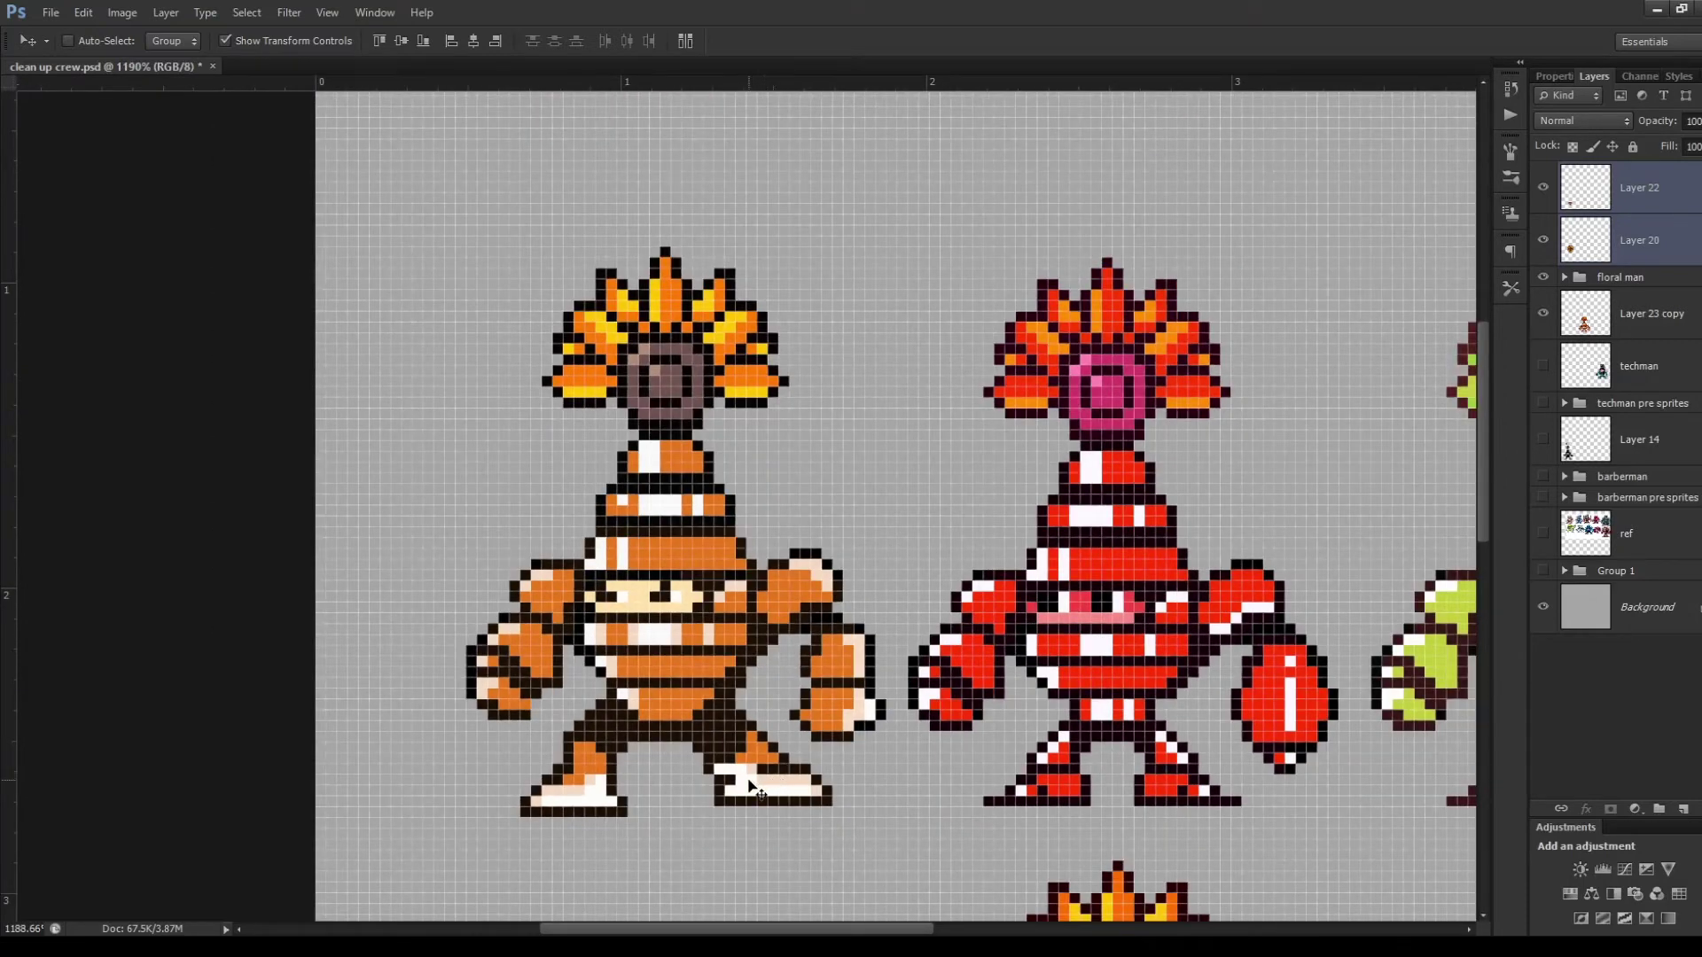
scroll(753, 787, up, 2)
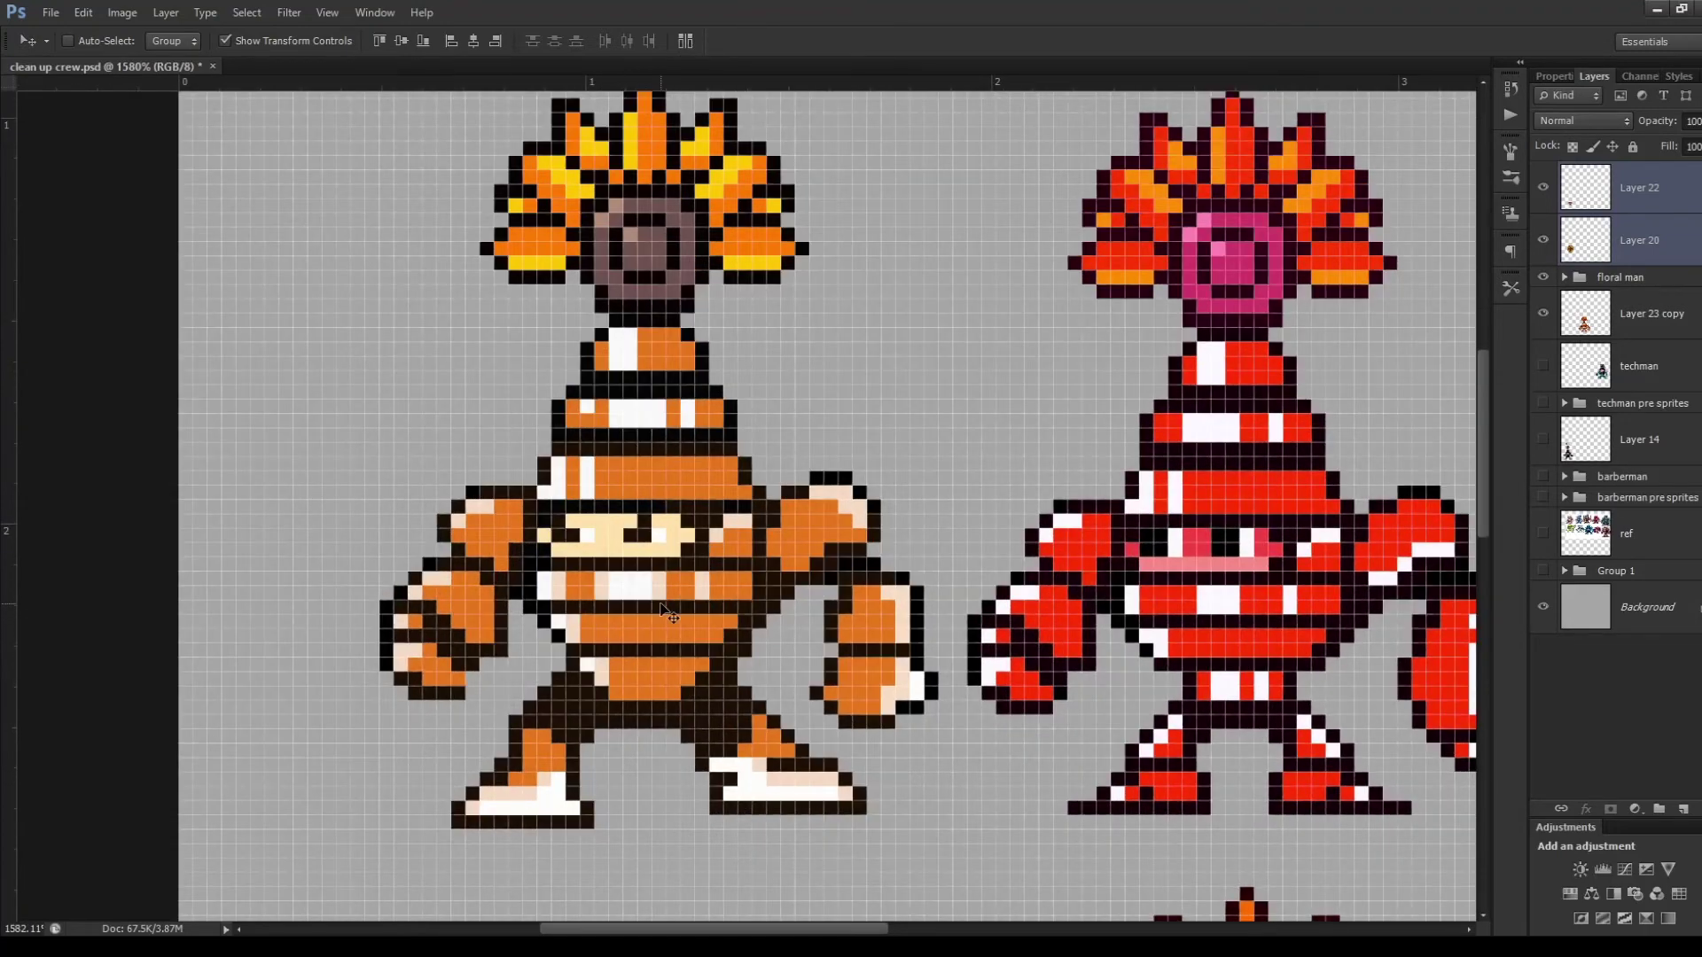
scroll(669, 611, up, 3)
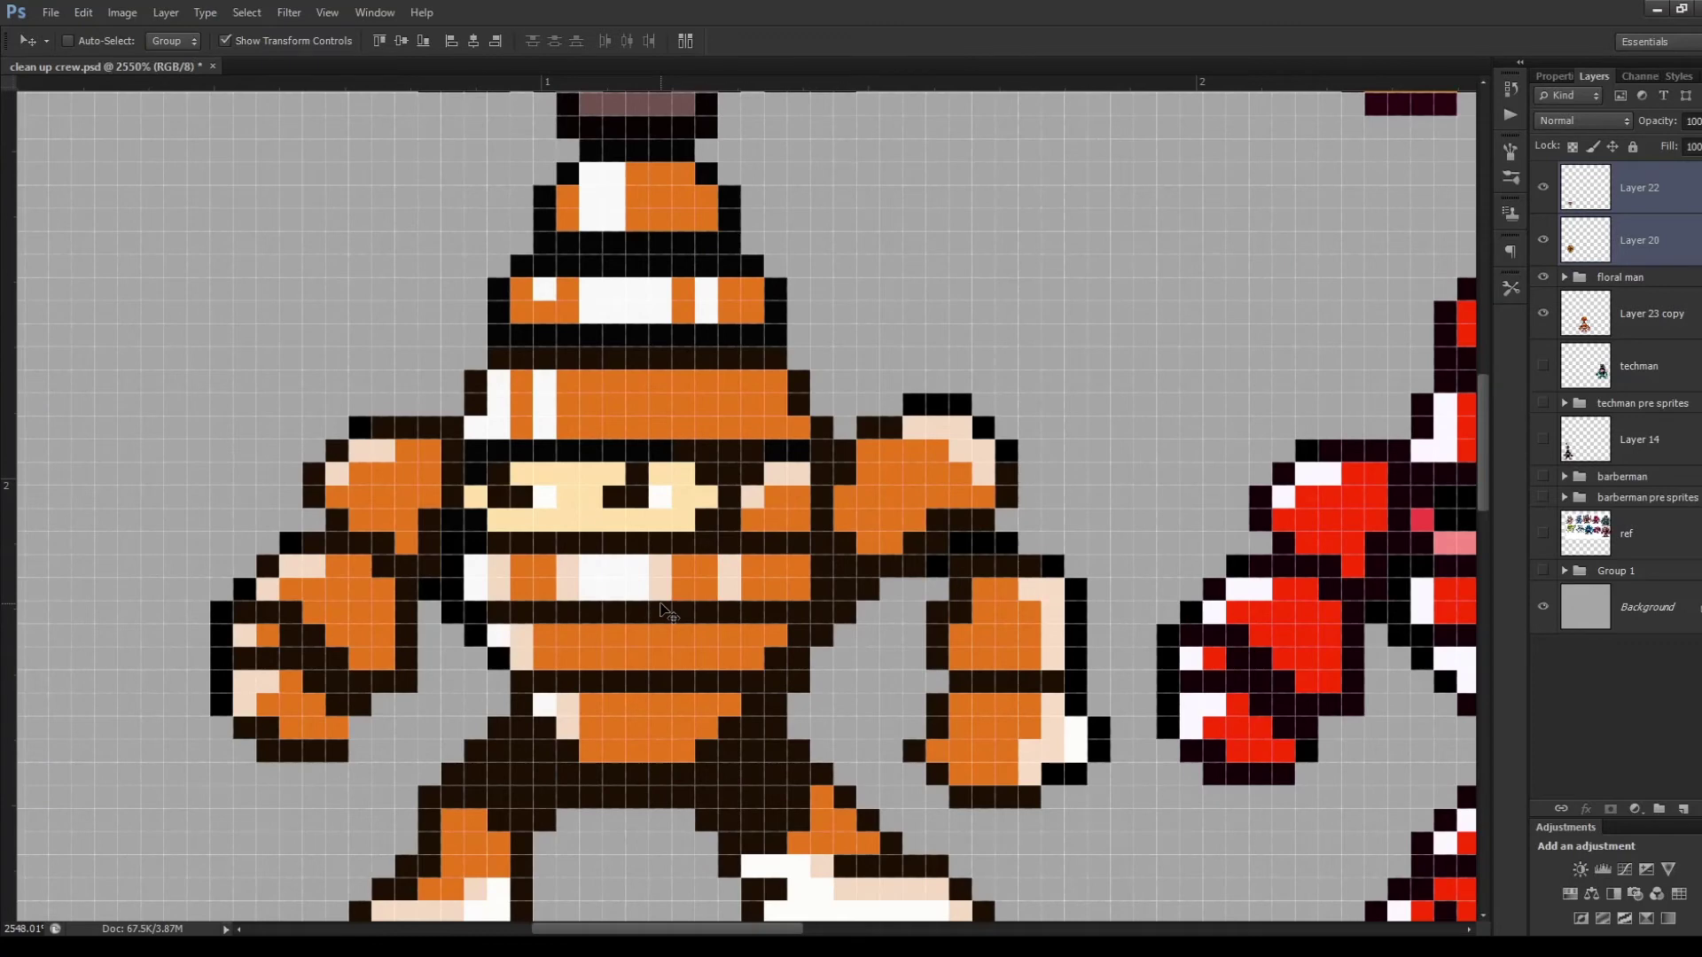
scroll(665, 610, up, 2)
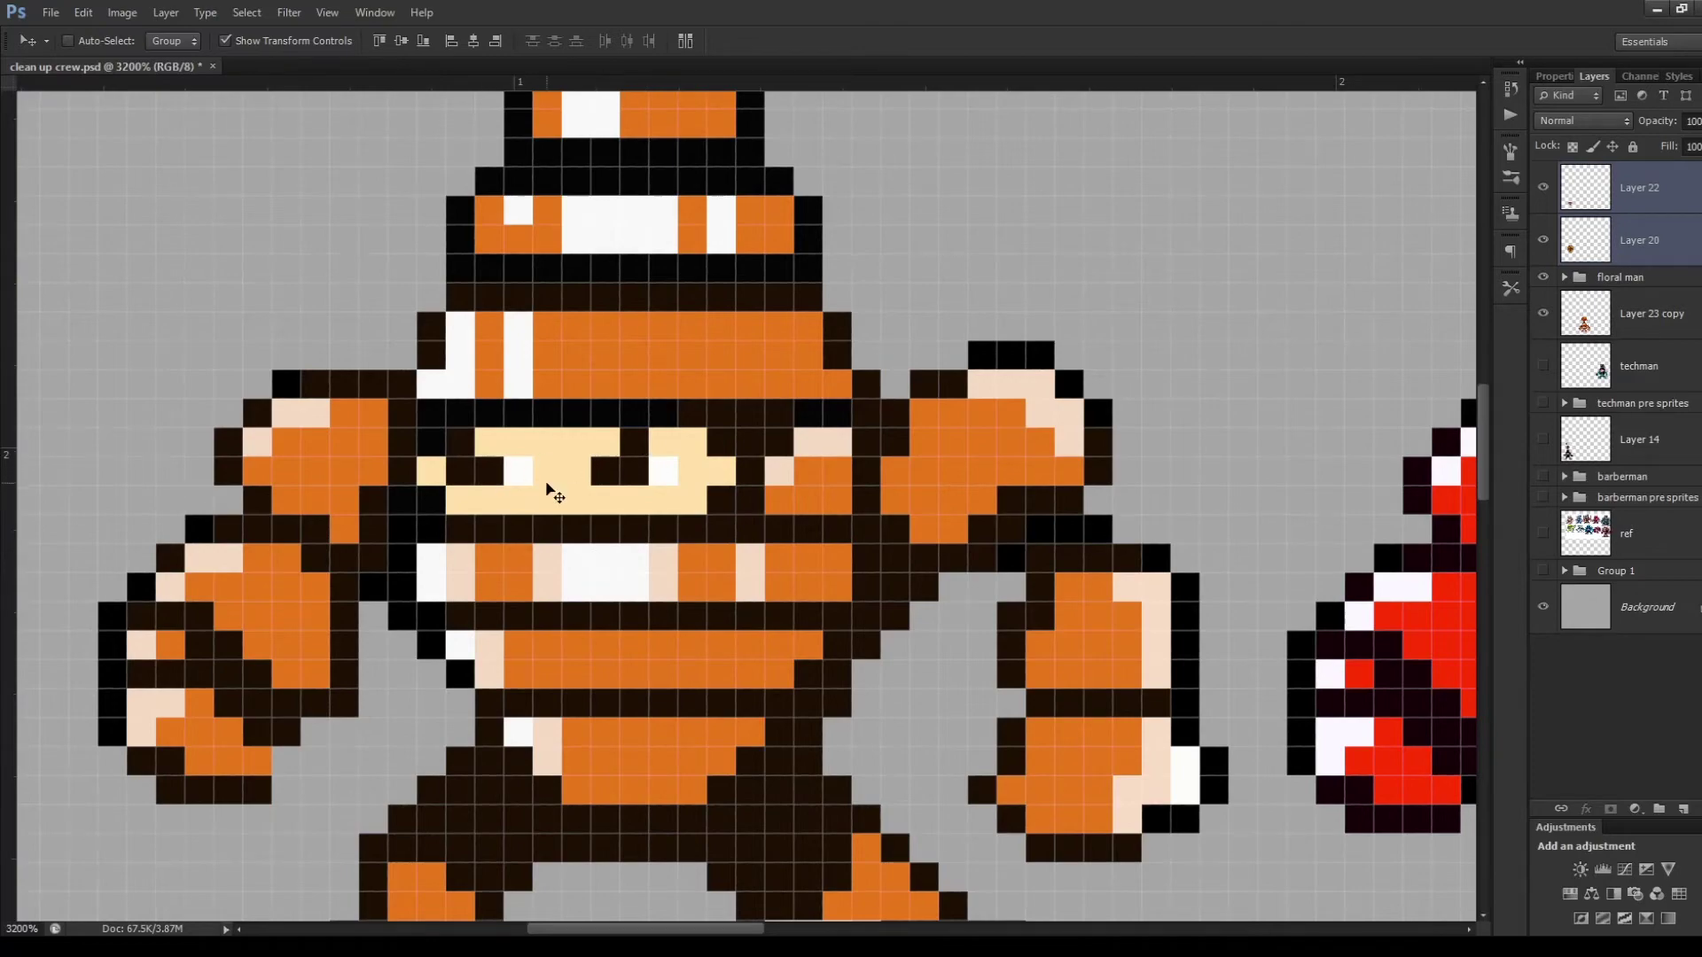
Compare the red floral man's face, seed-shaped hand and feet with the first orange version, both close up and zoomed out.
scroll(684, 484, down, 3)
scroll(685, 484, down, 2)
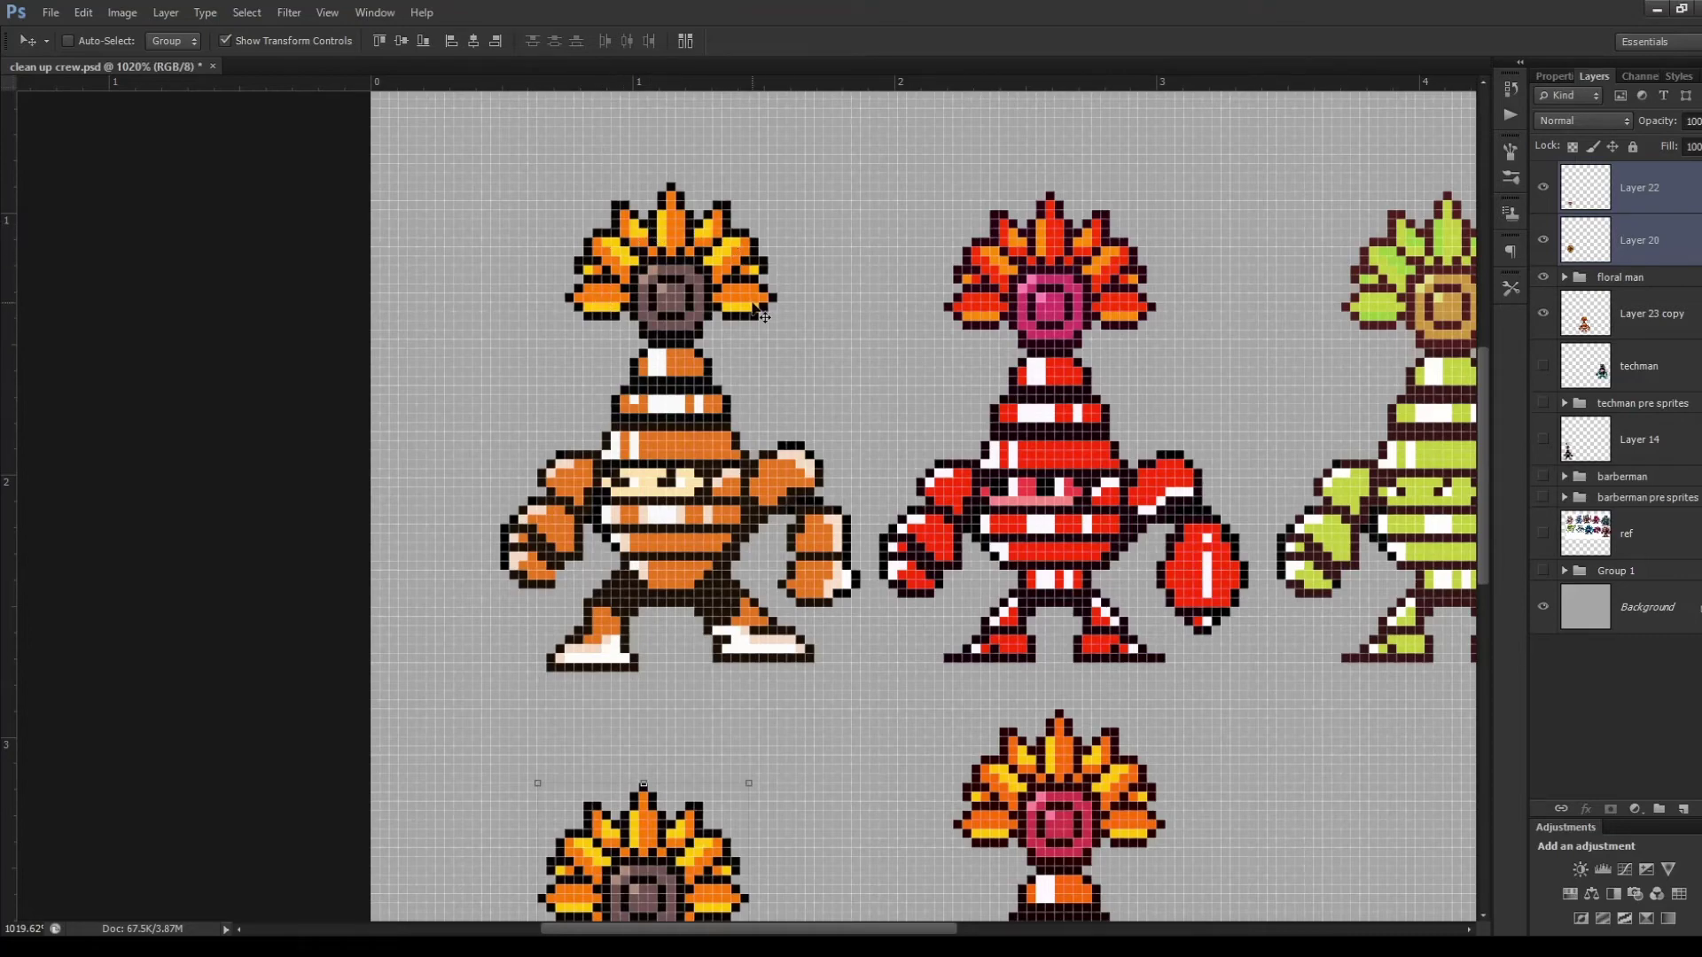
scroll(860, 341, down, 1)
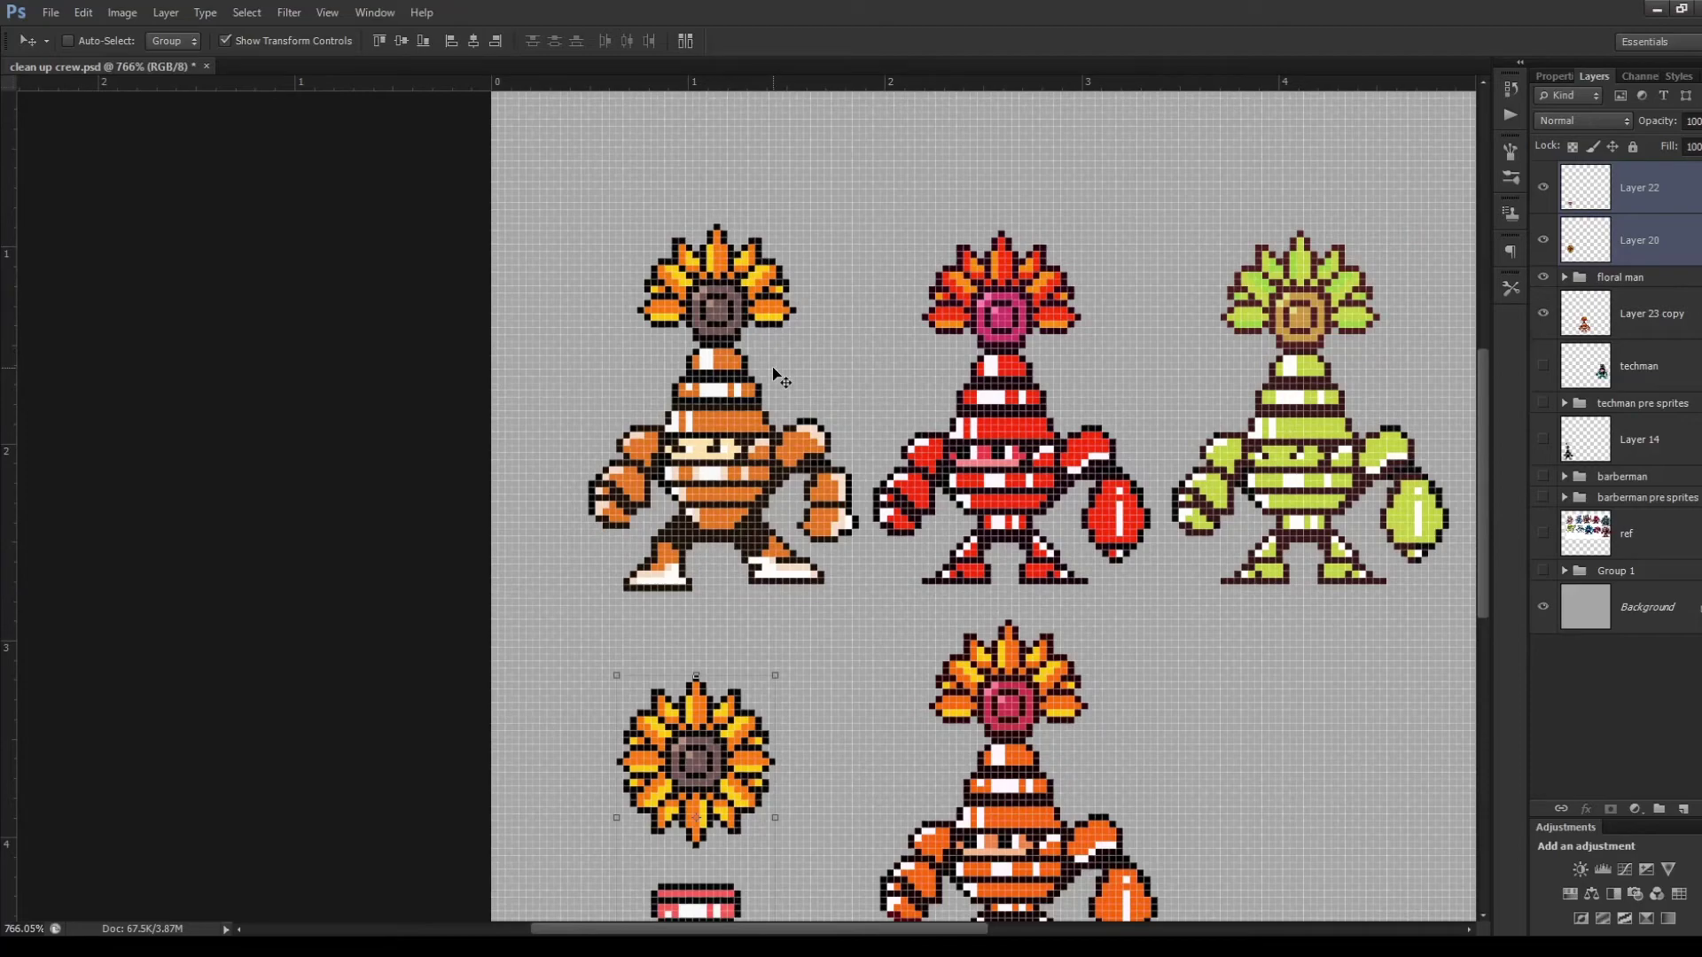
scroll(777, 372, down, 1)
scroll(780, 365, up, 3)
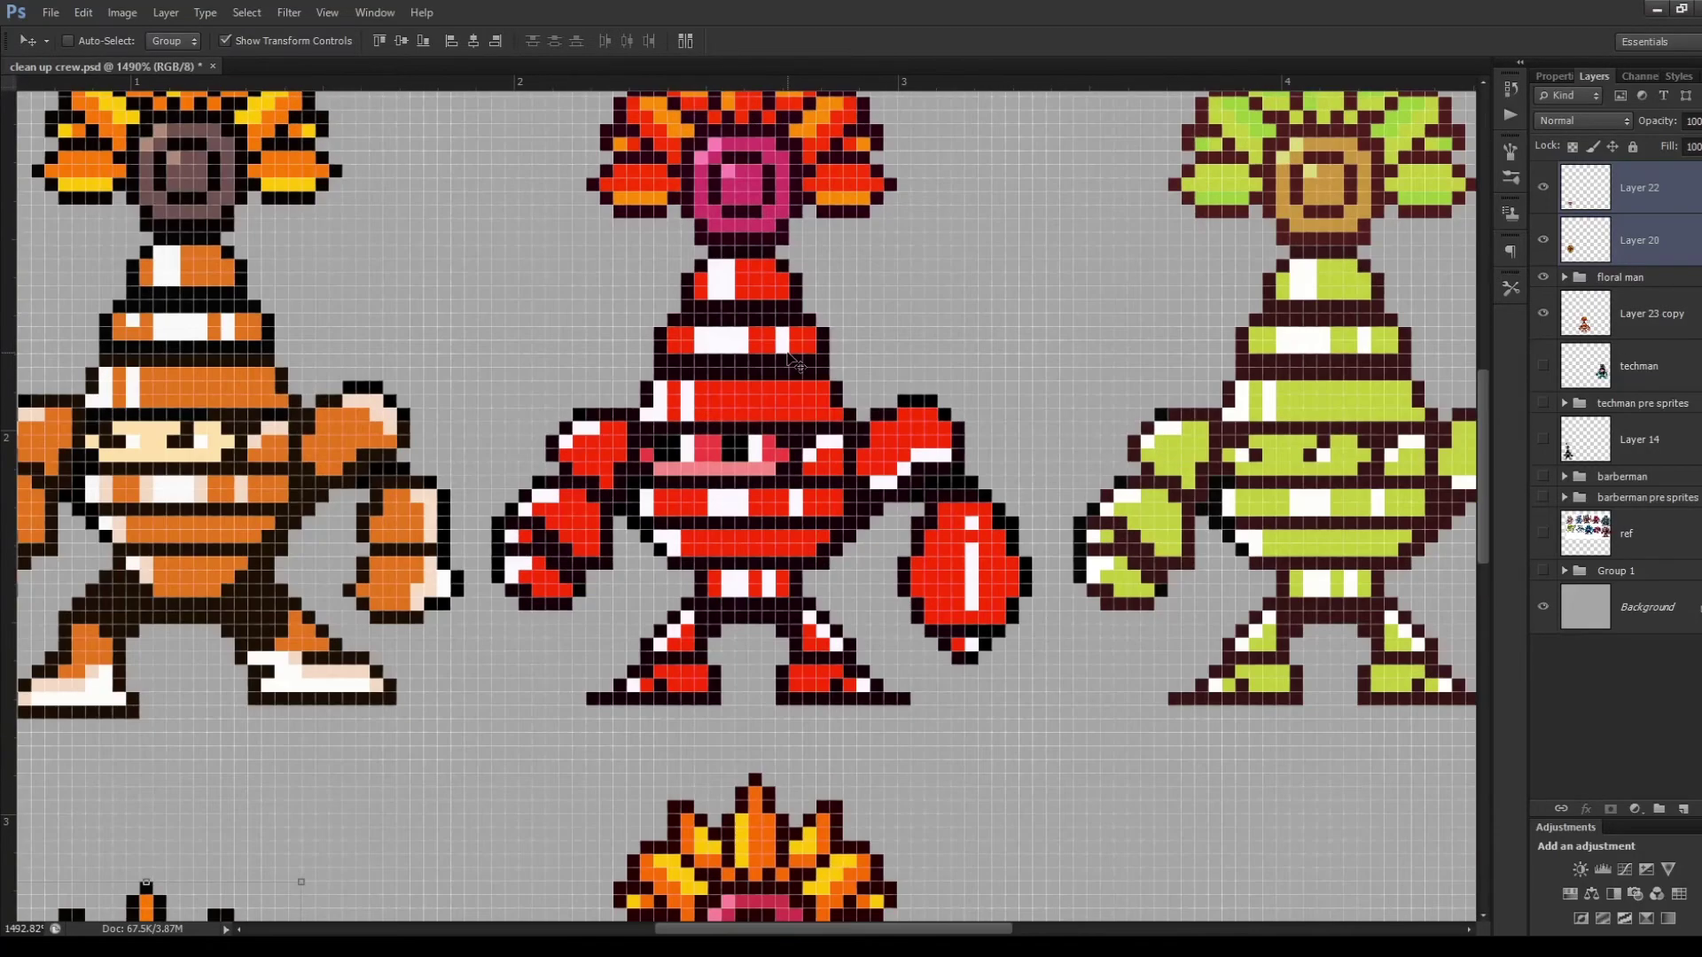
scroll(795, 363, down, 1)
drag(1480, 533, 1480, 509)
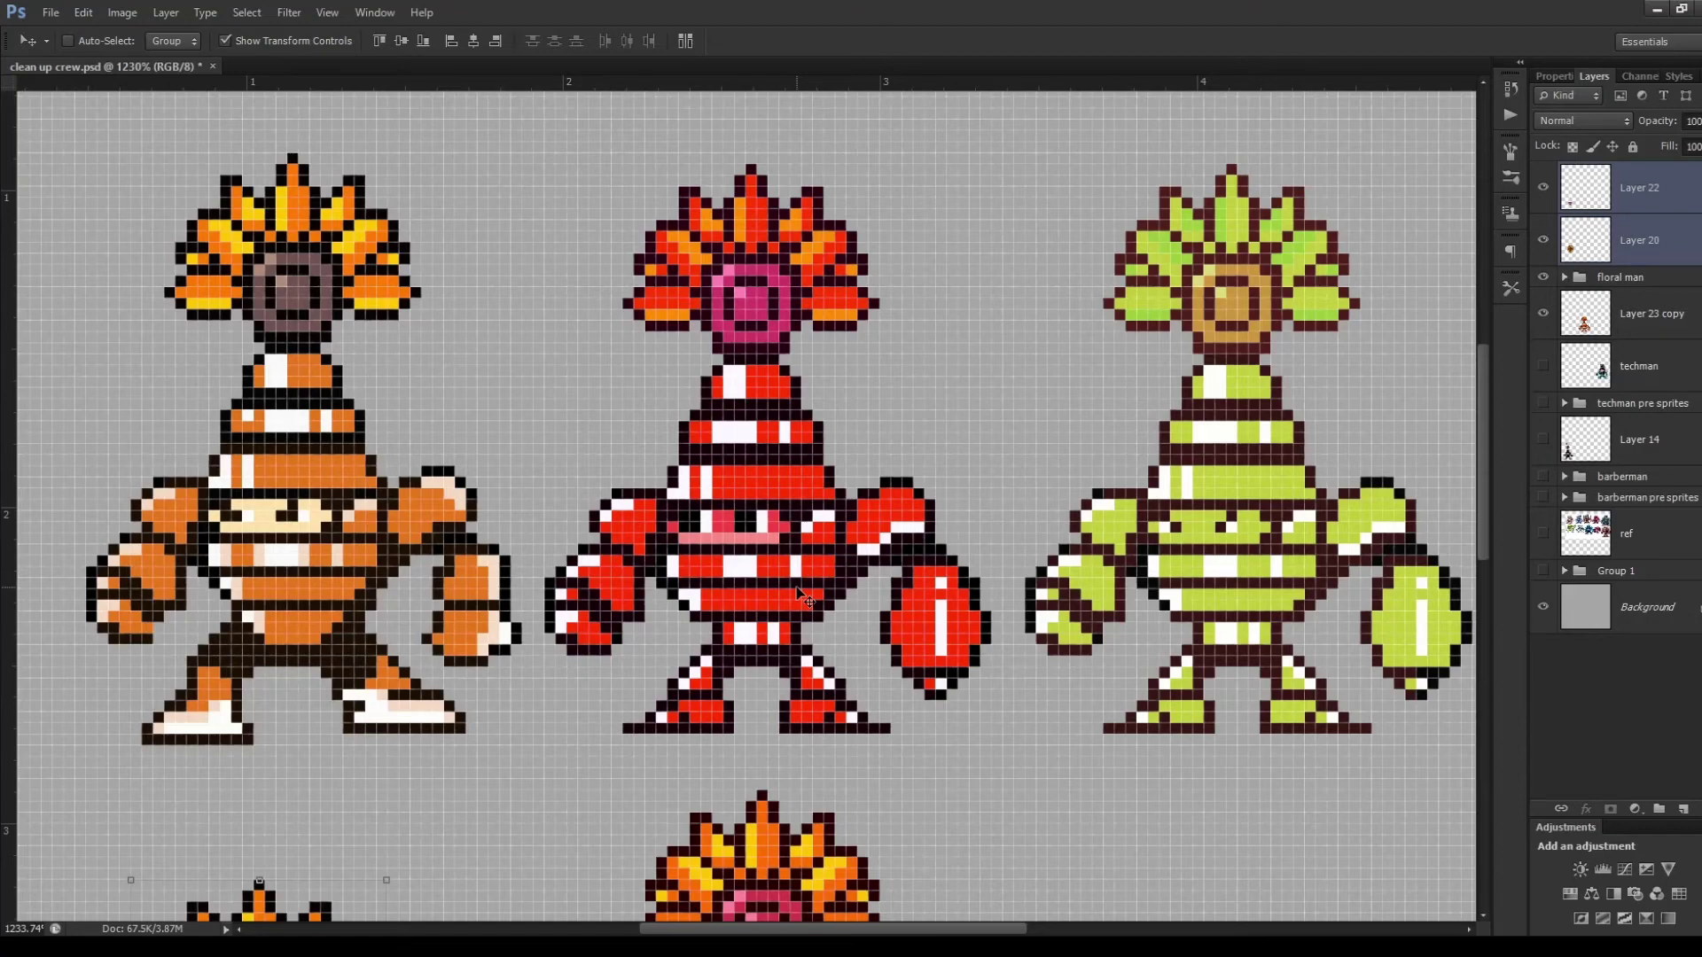
scroll(802, 598, up, 3)
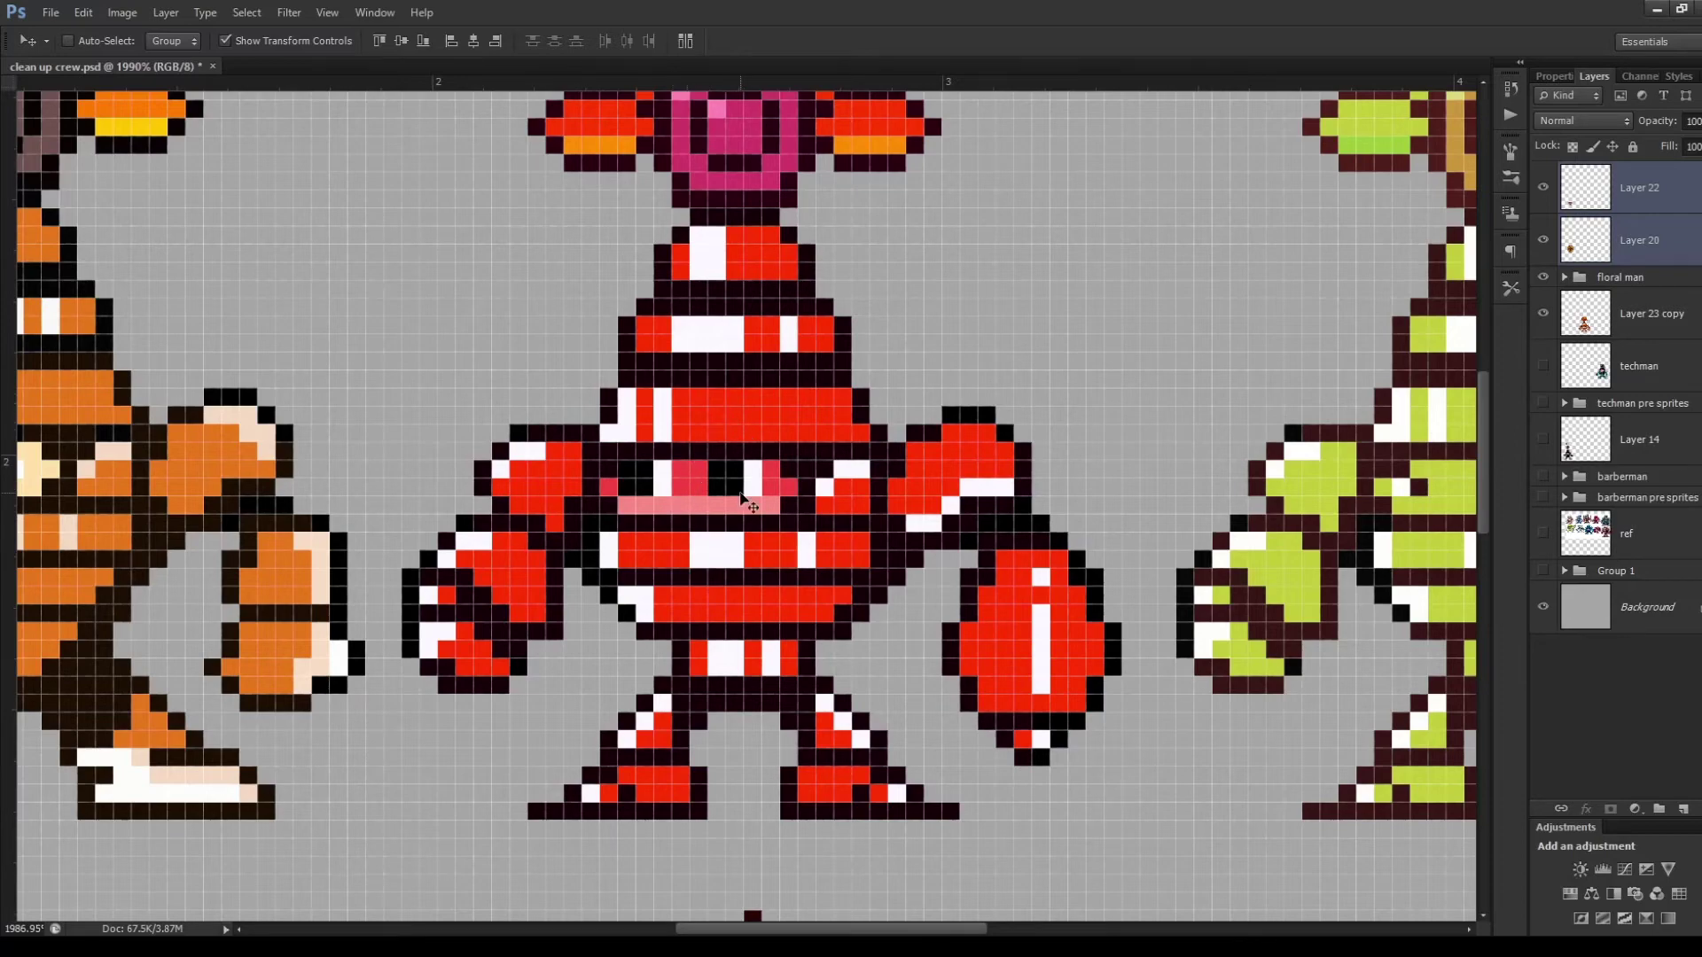
scroll(749, 504, down, 5)
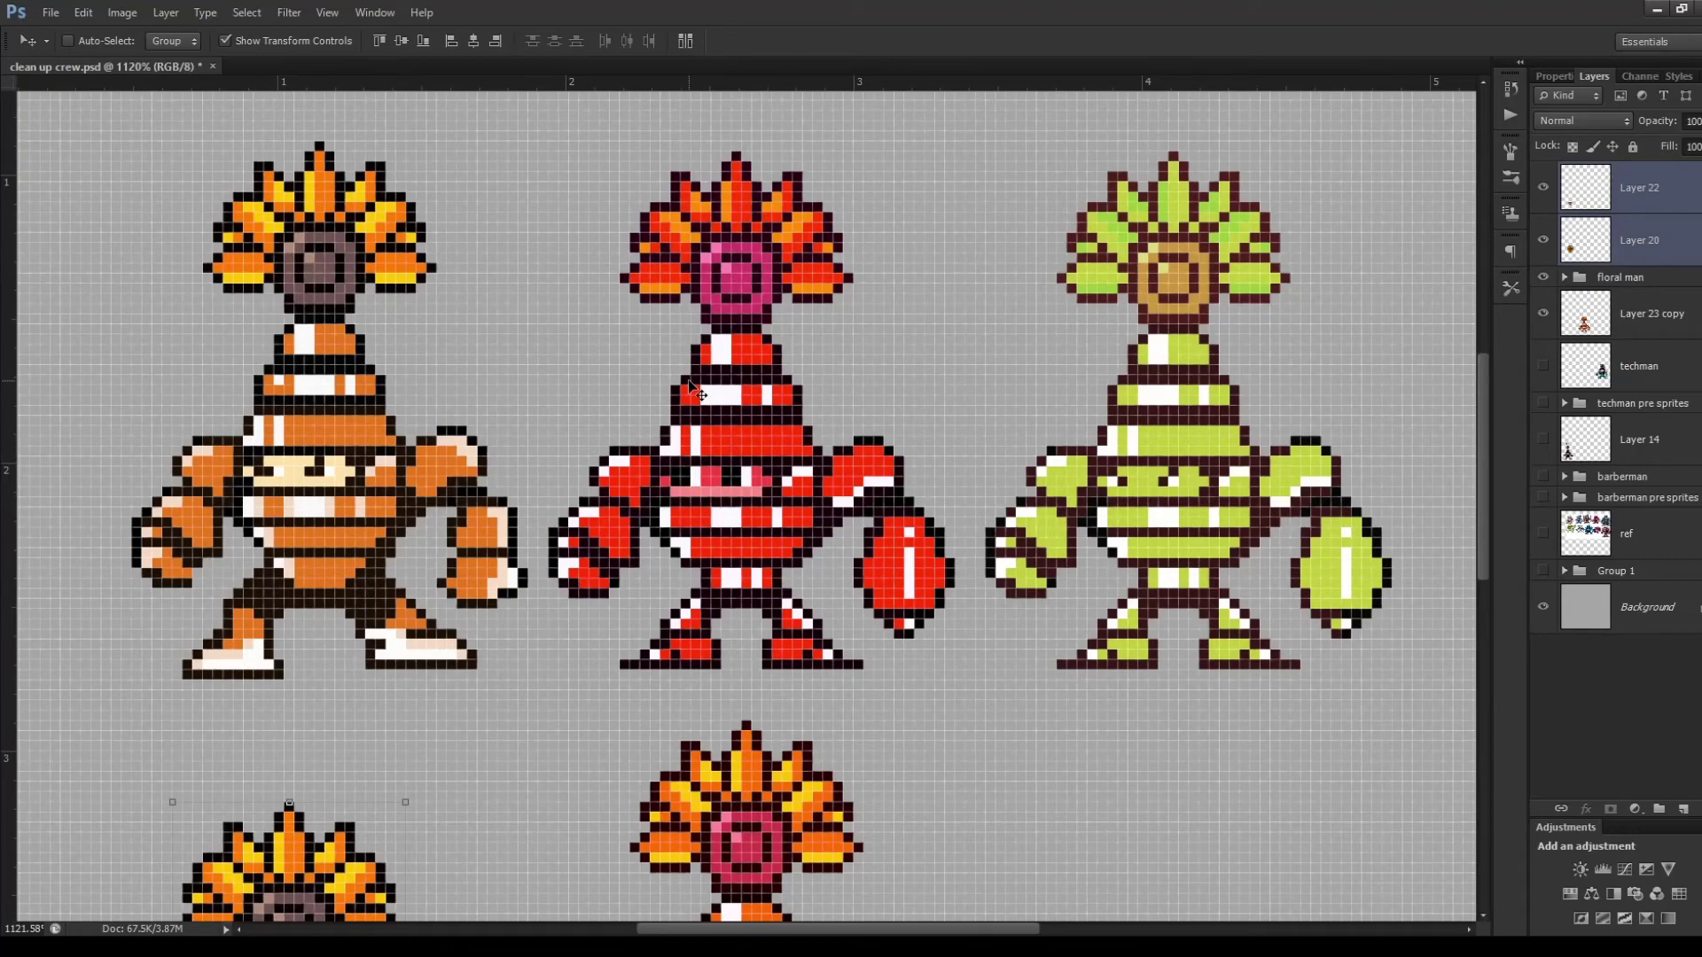
scroll(775, 409, up, 2)
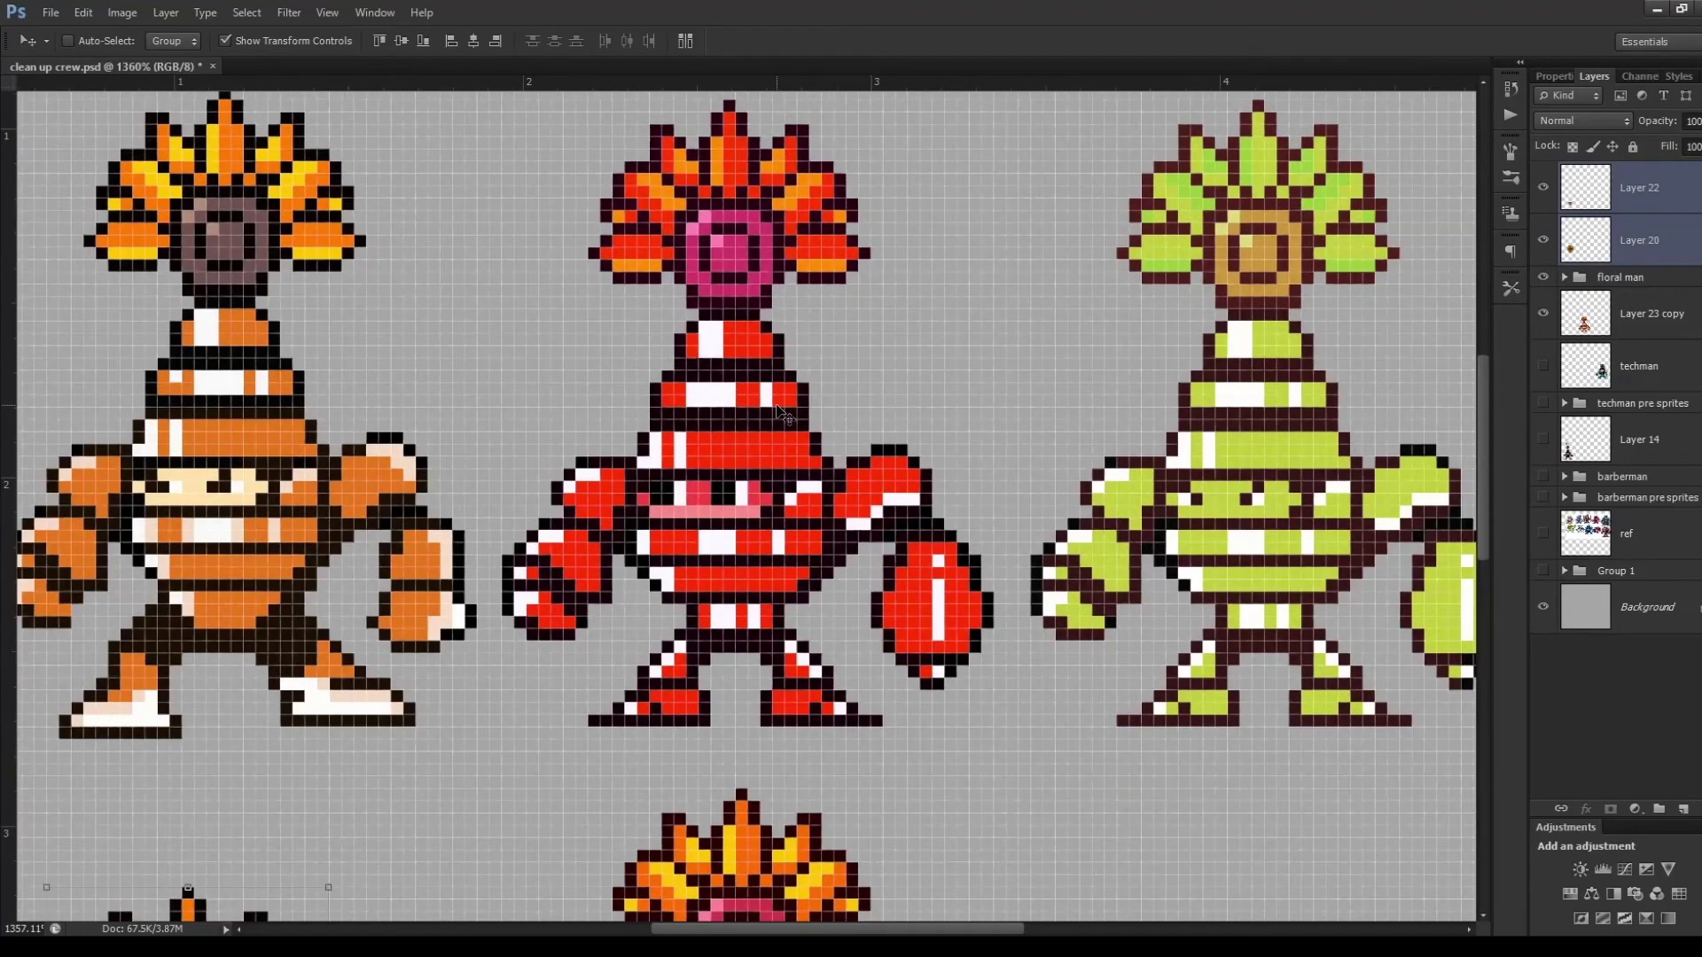
scroll(778, 410, down, 10)
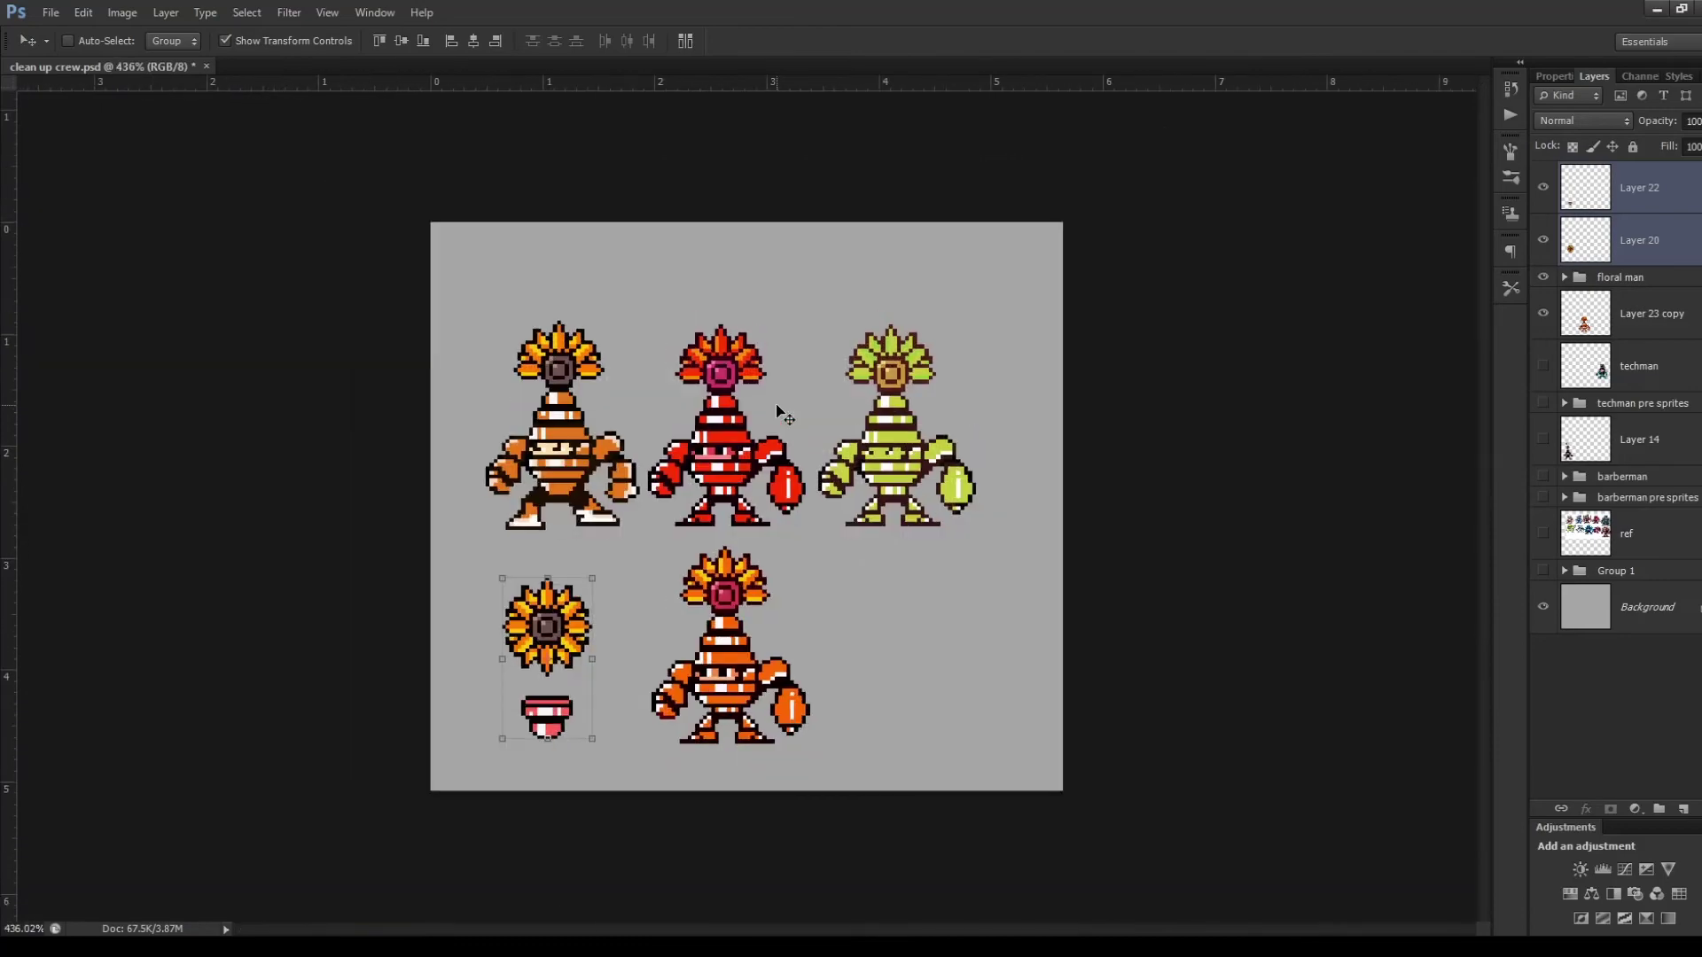
Examine the red floral man's waist, legs and pointed feet against the first orange version's wider stance and white shoes.
scroll(707, 414, up, 4)
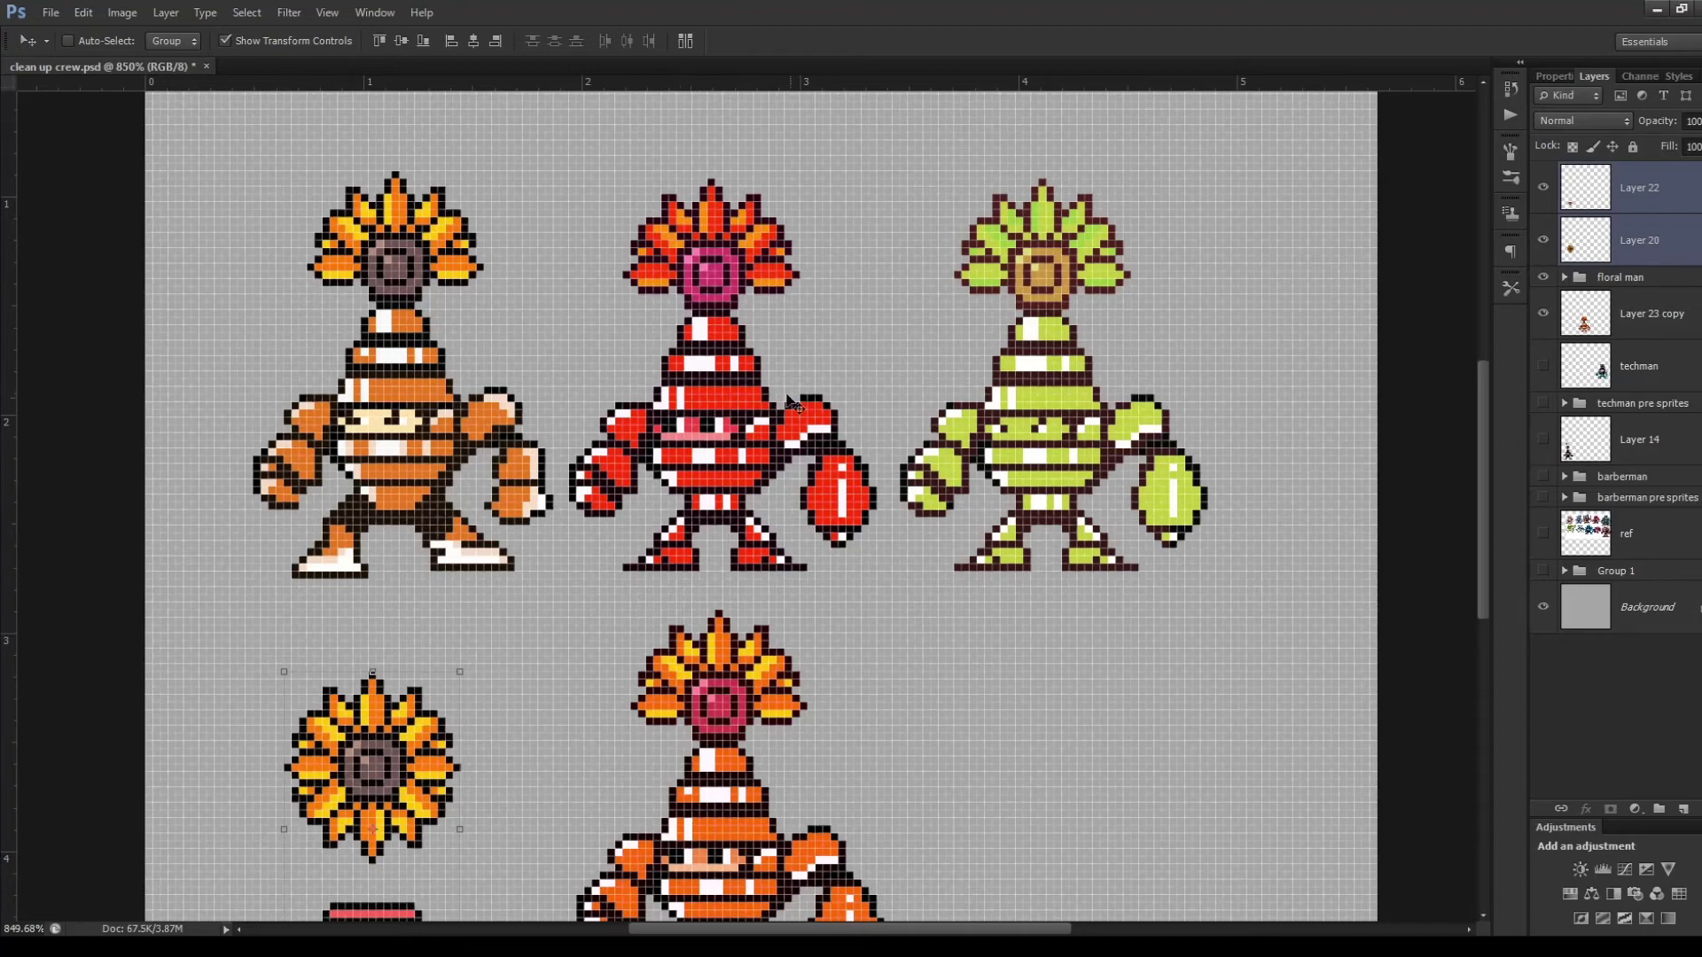
scroll(764, 266, up, 1)
scroll(764, 266, up, 1)
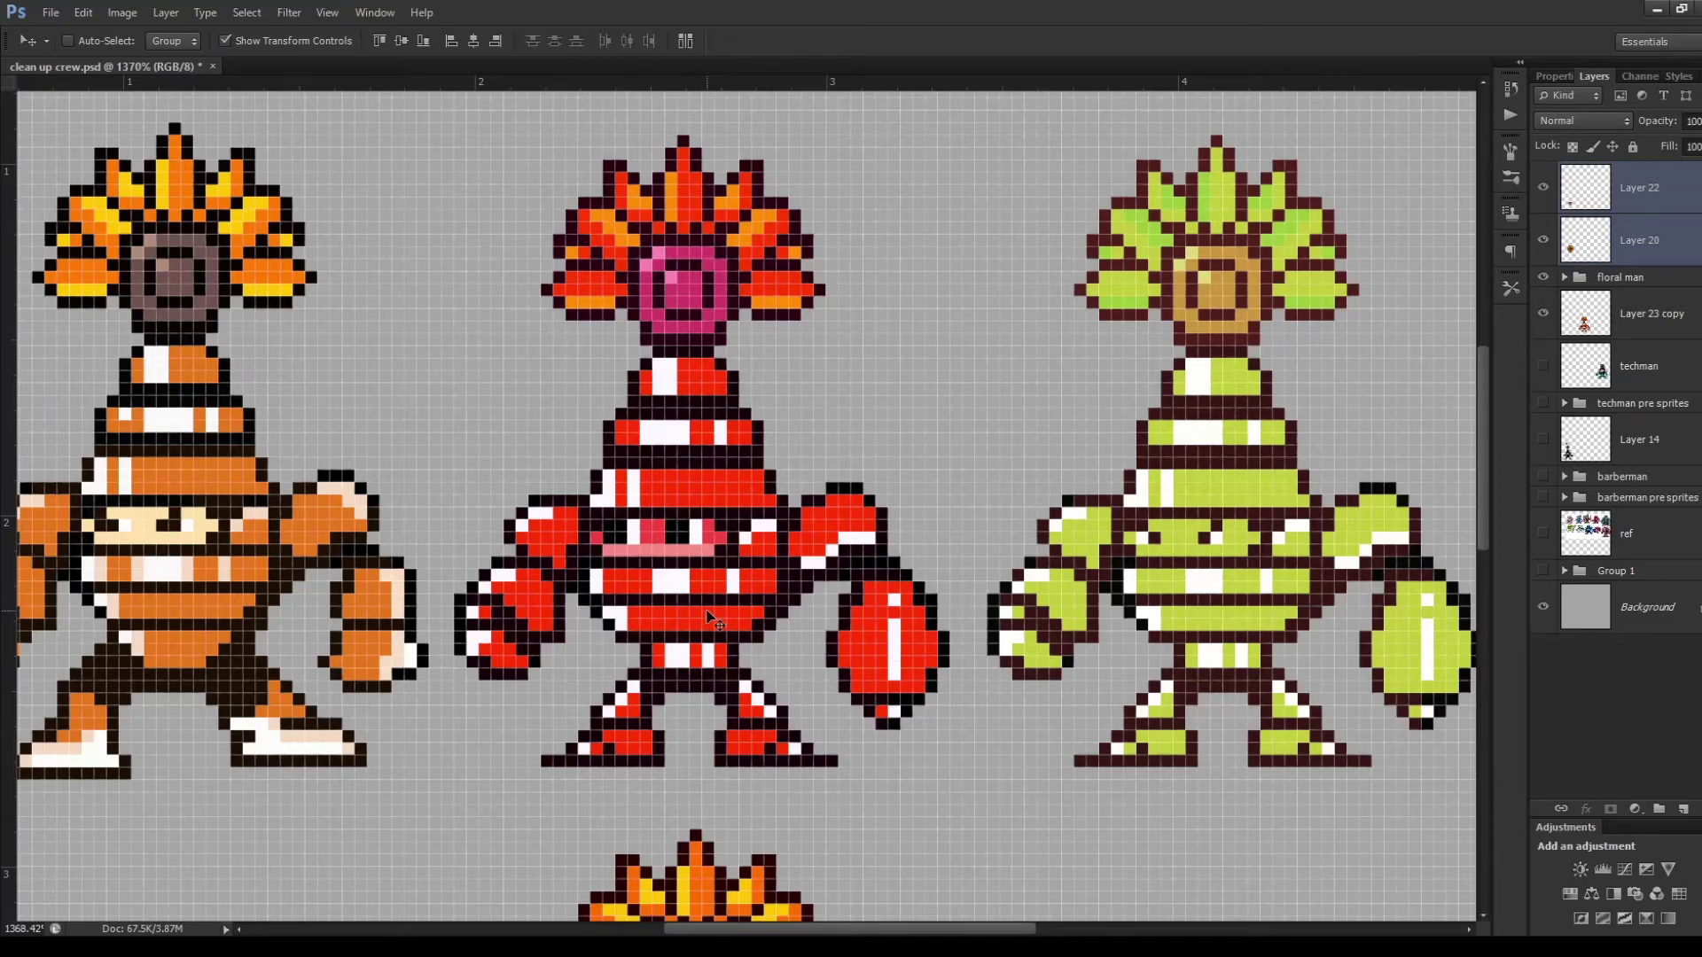
scroll(922, 638, down, 3)
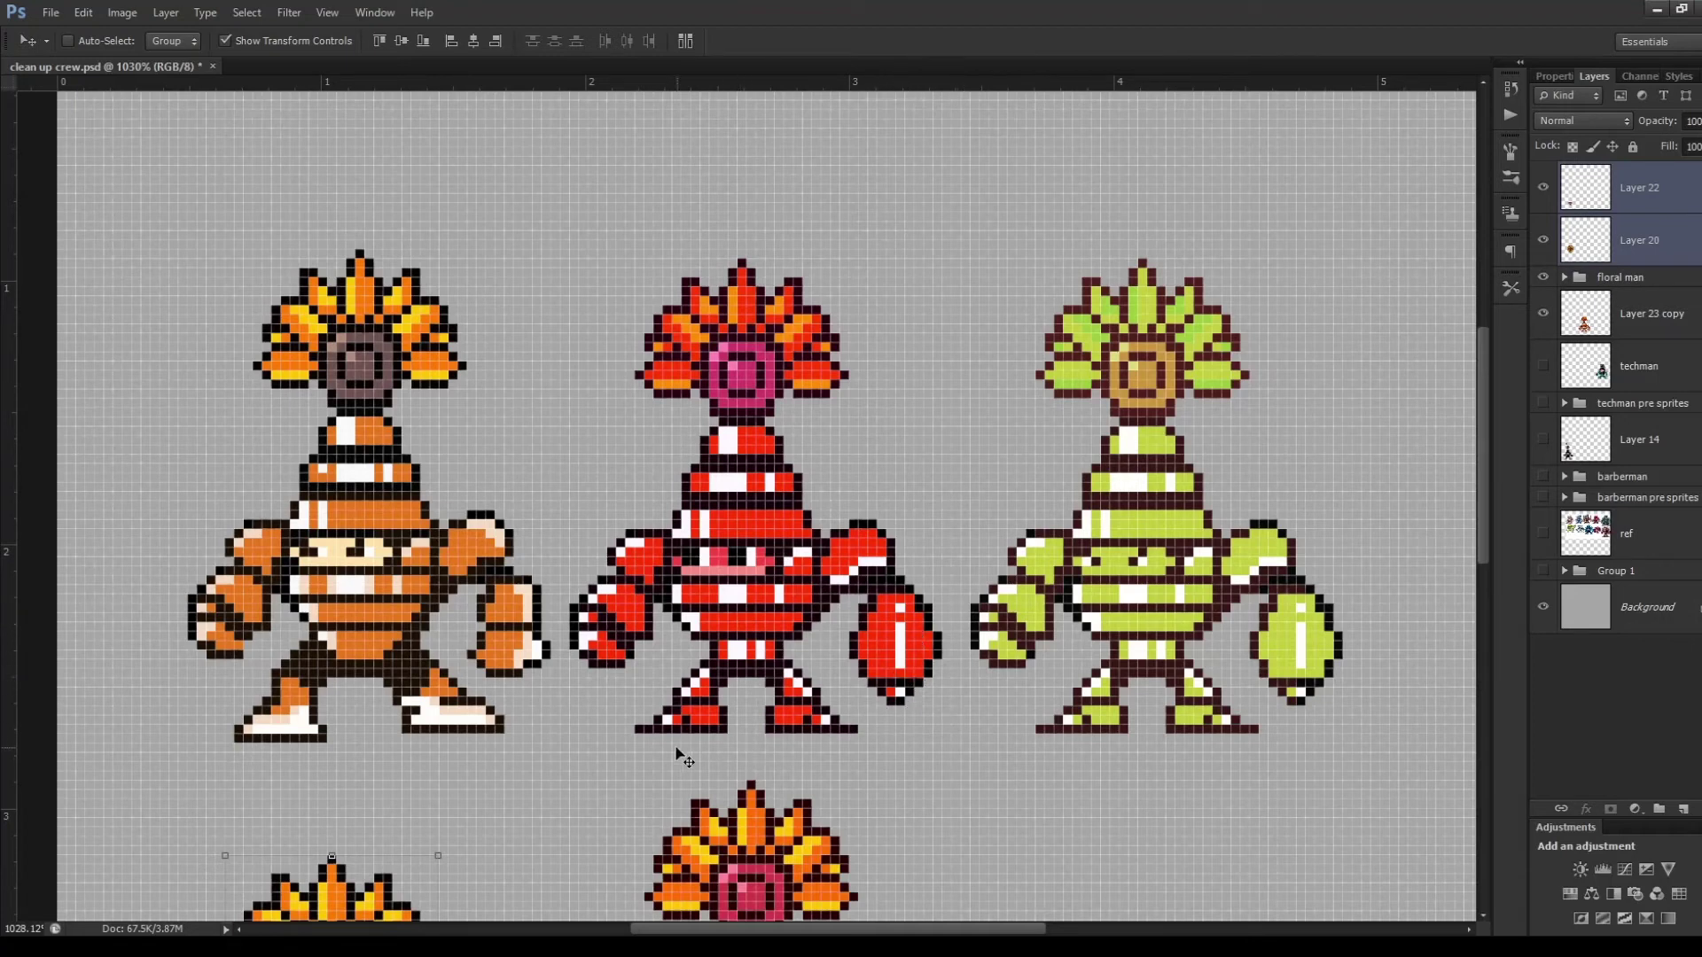
scroll(691, 722, up, 3)
scroll(886, 704, down, 2)
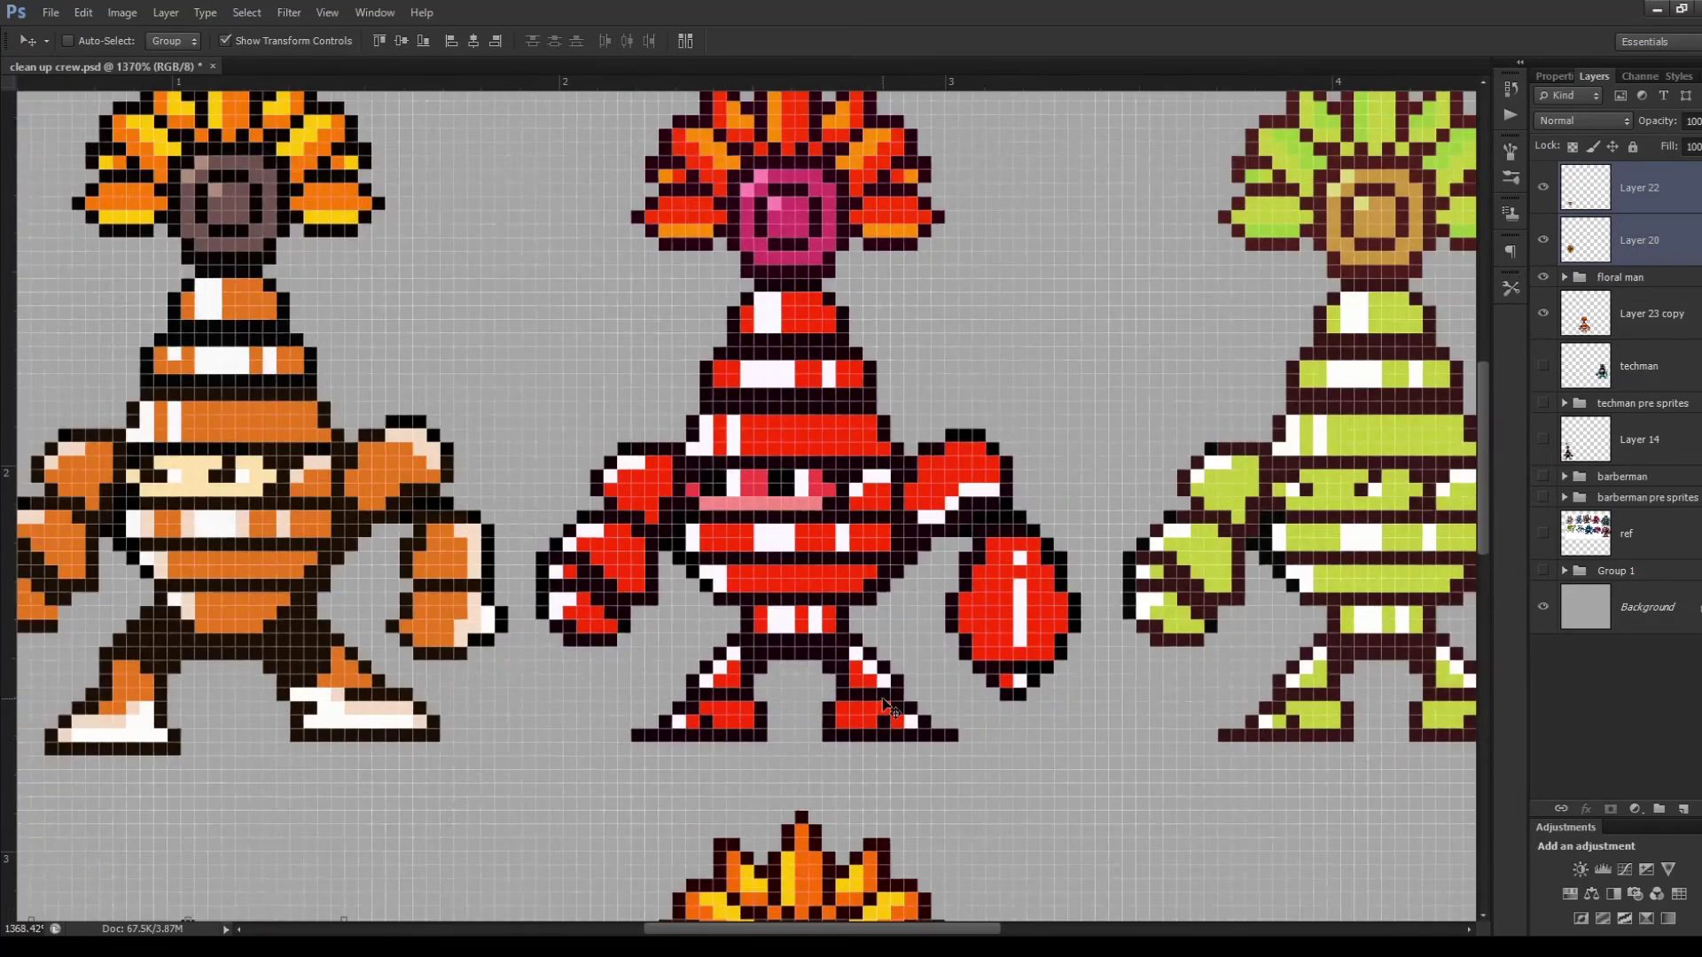
scroll(886, 705, down, 3)
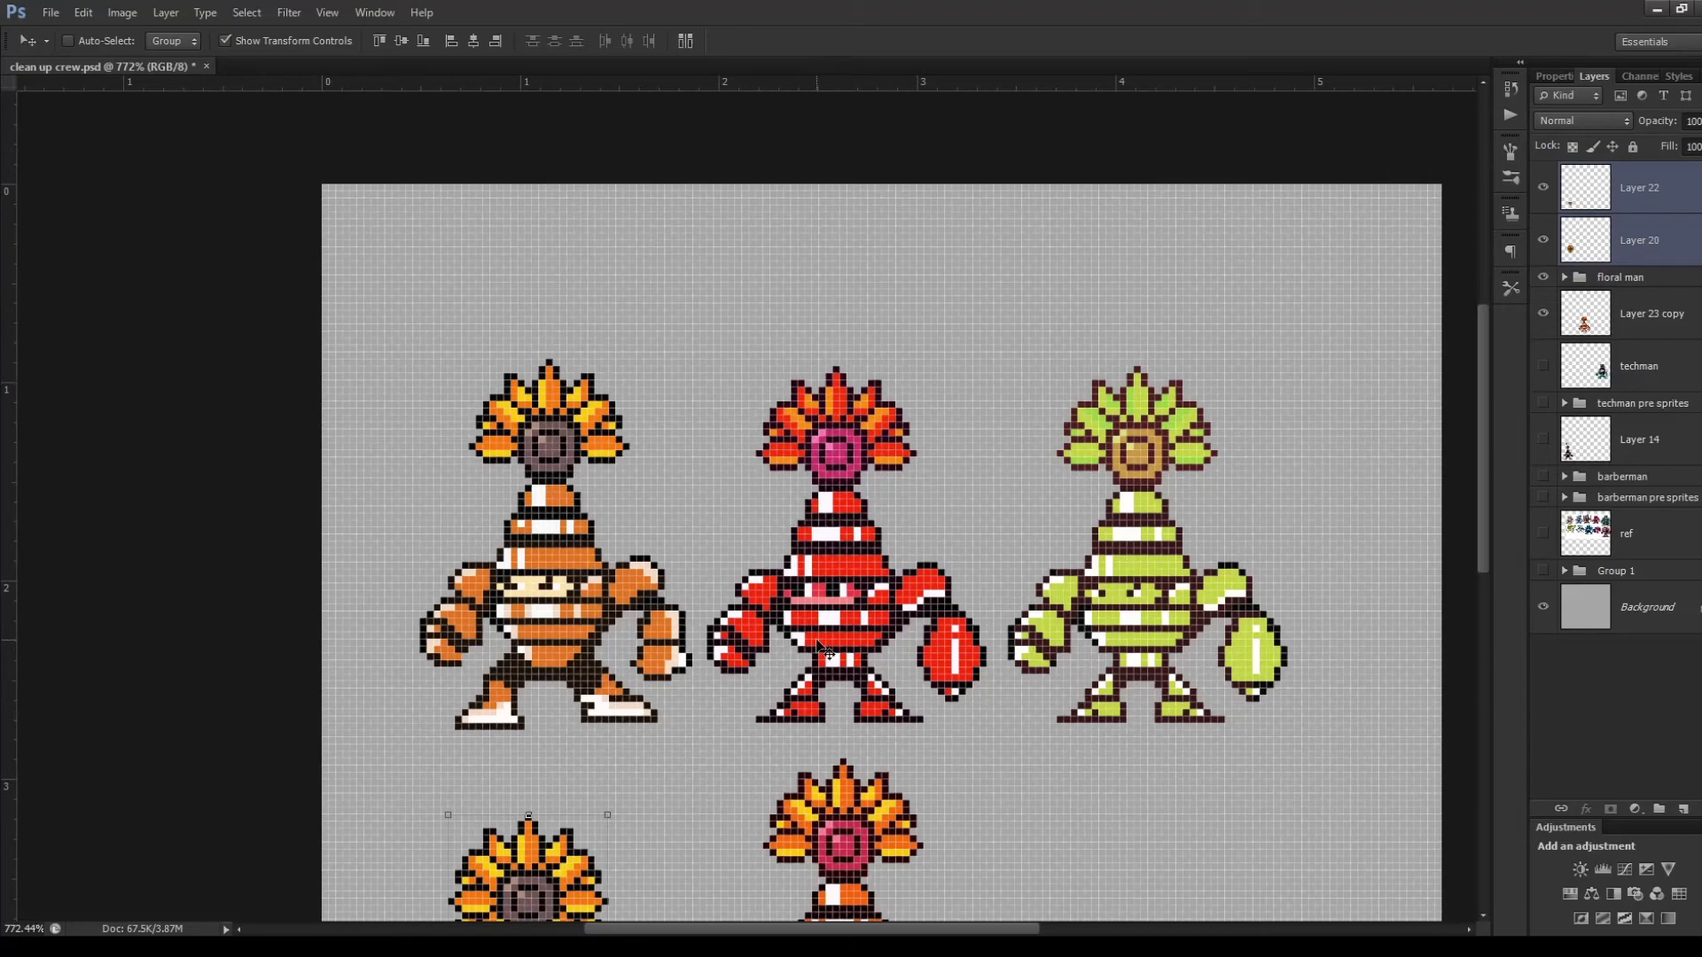
Examine the green floral man's palette and outlines beside the red variant, ending with a view of the whole canvas.
scroll(1290, 607, up, 2)
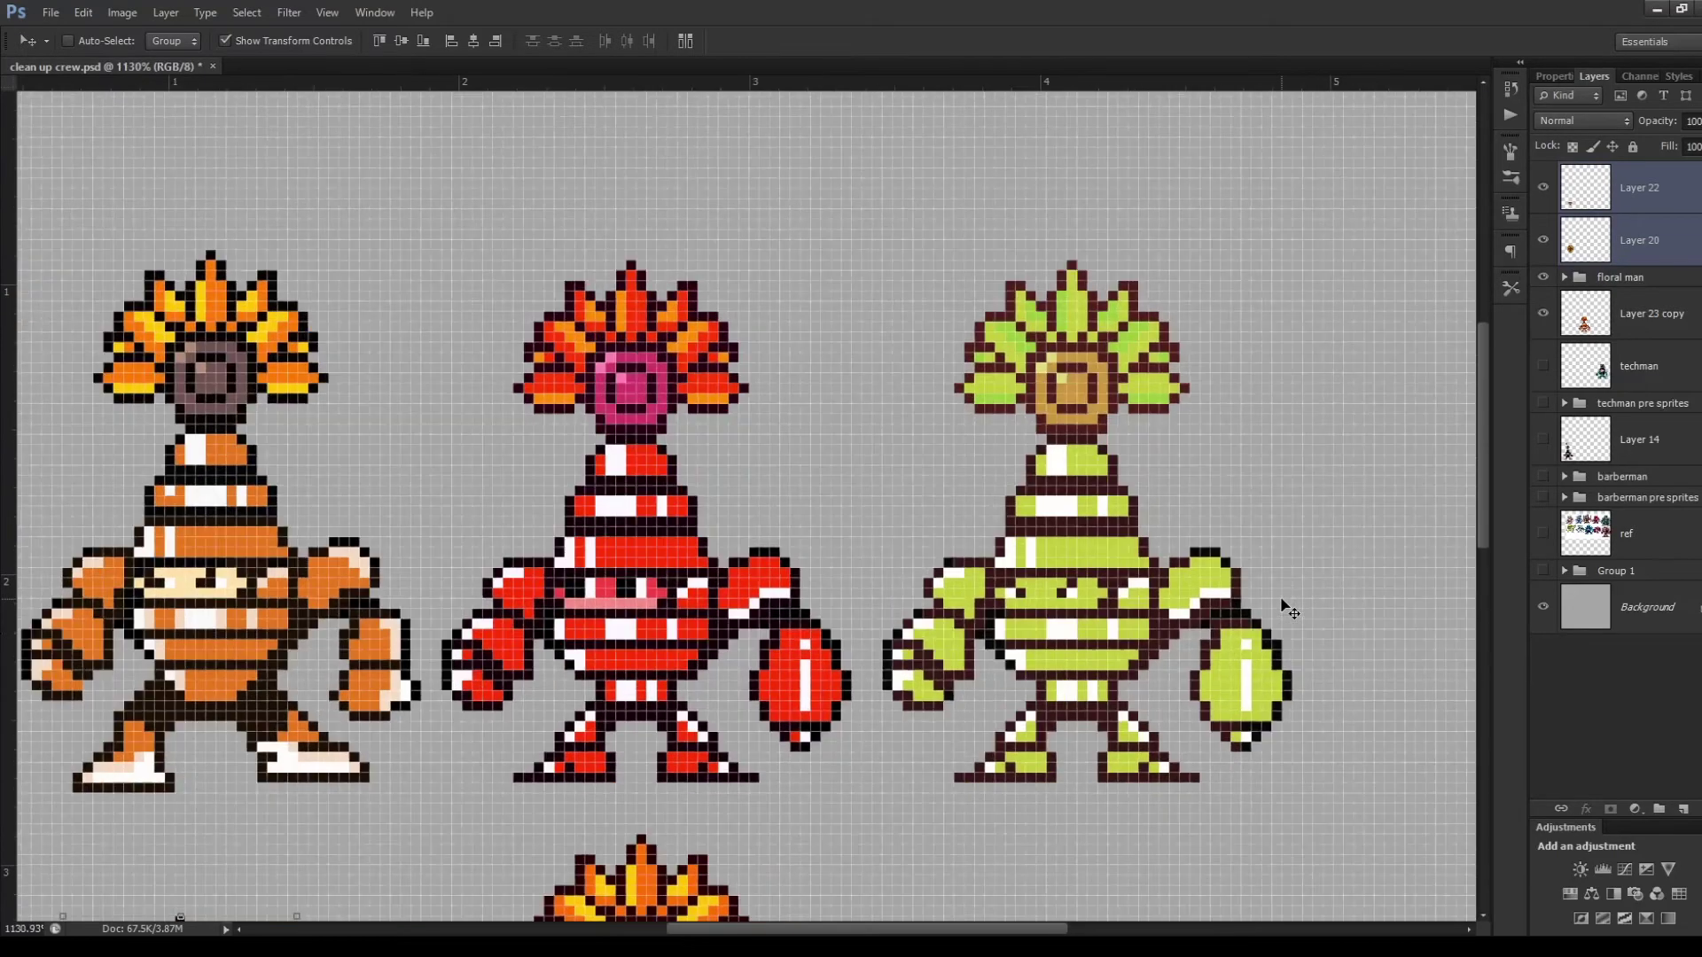
scroll(1190, 663, up, 1)
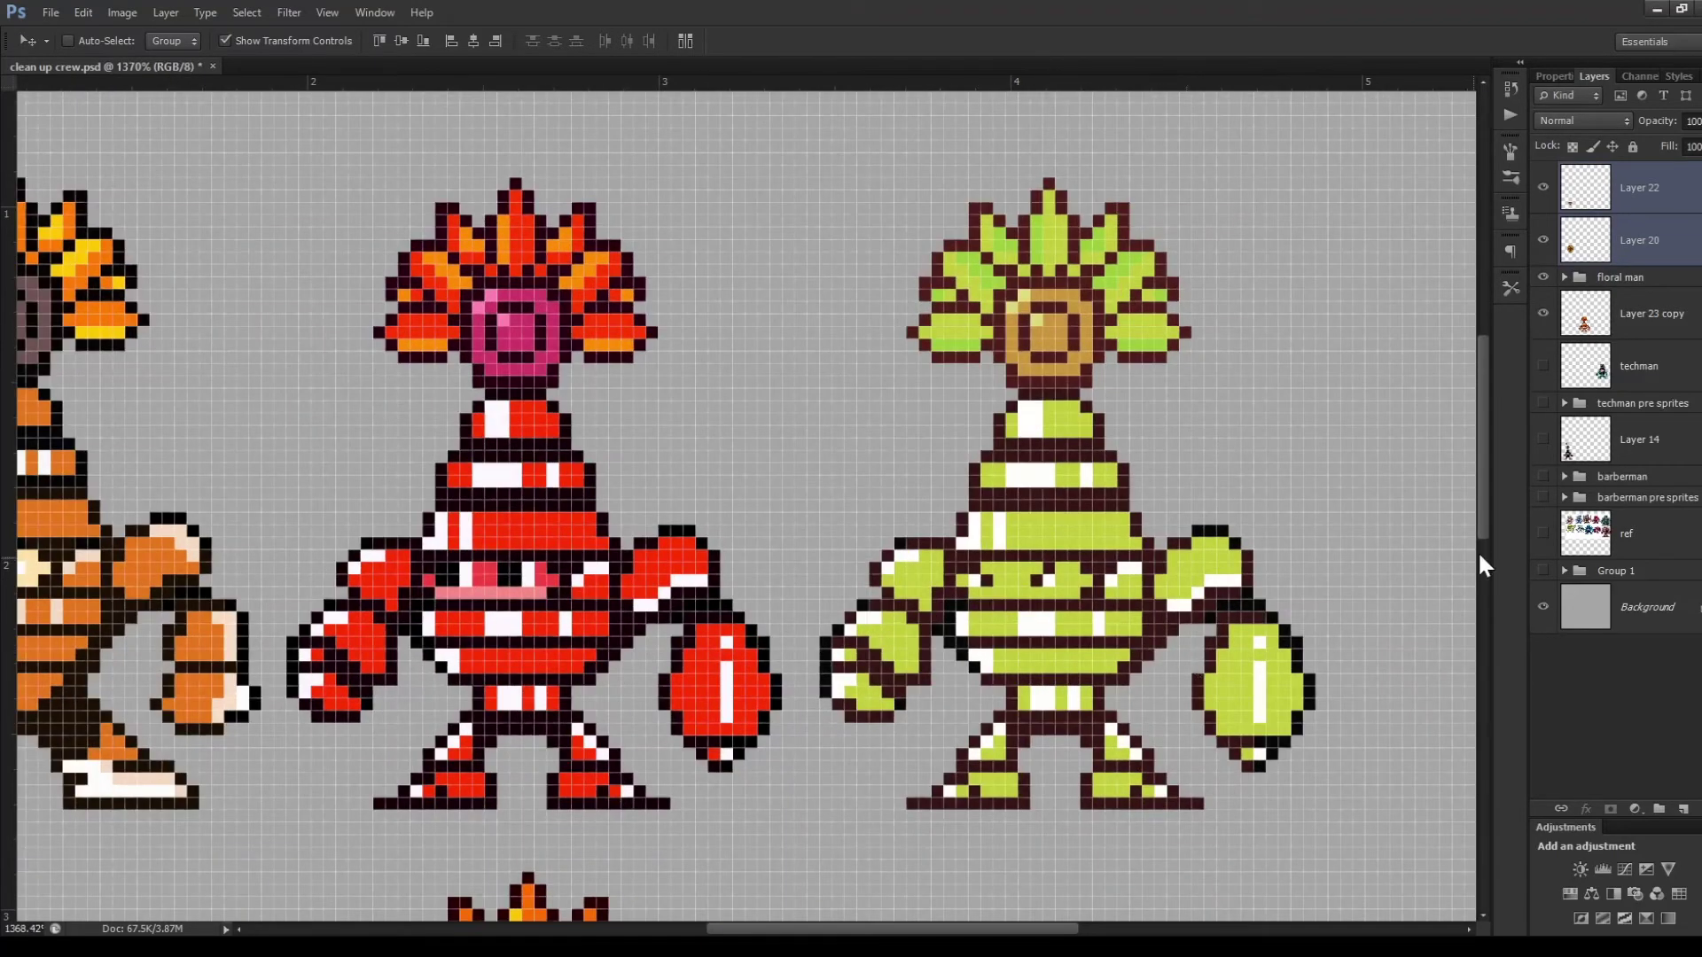
mouse_move(1485, 521)
mouse_down()
mouse_move(1484, 492)
mouse_move(1492, 540)
mouse_move(1485, 505)
mouse_up()
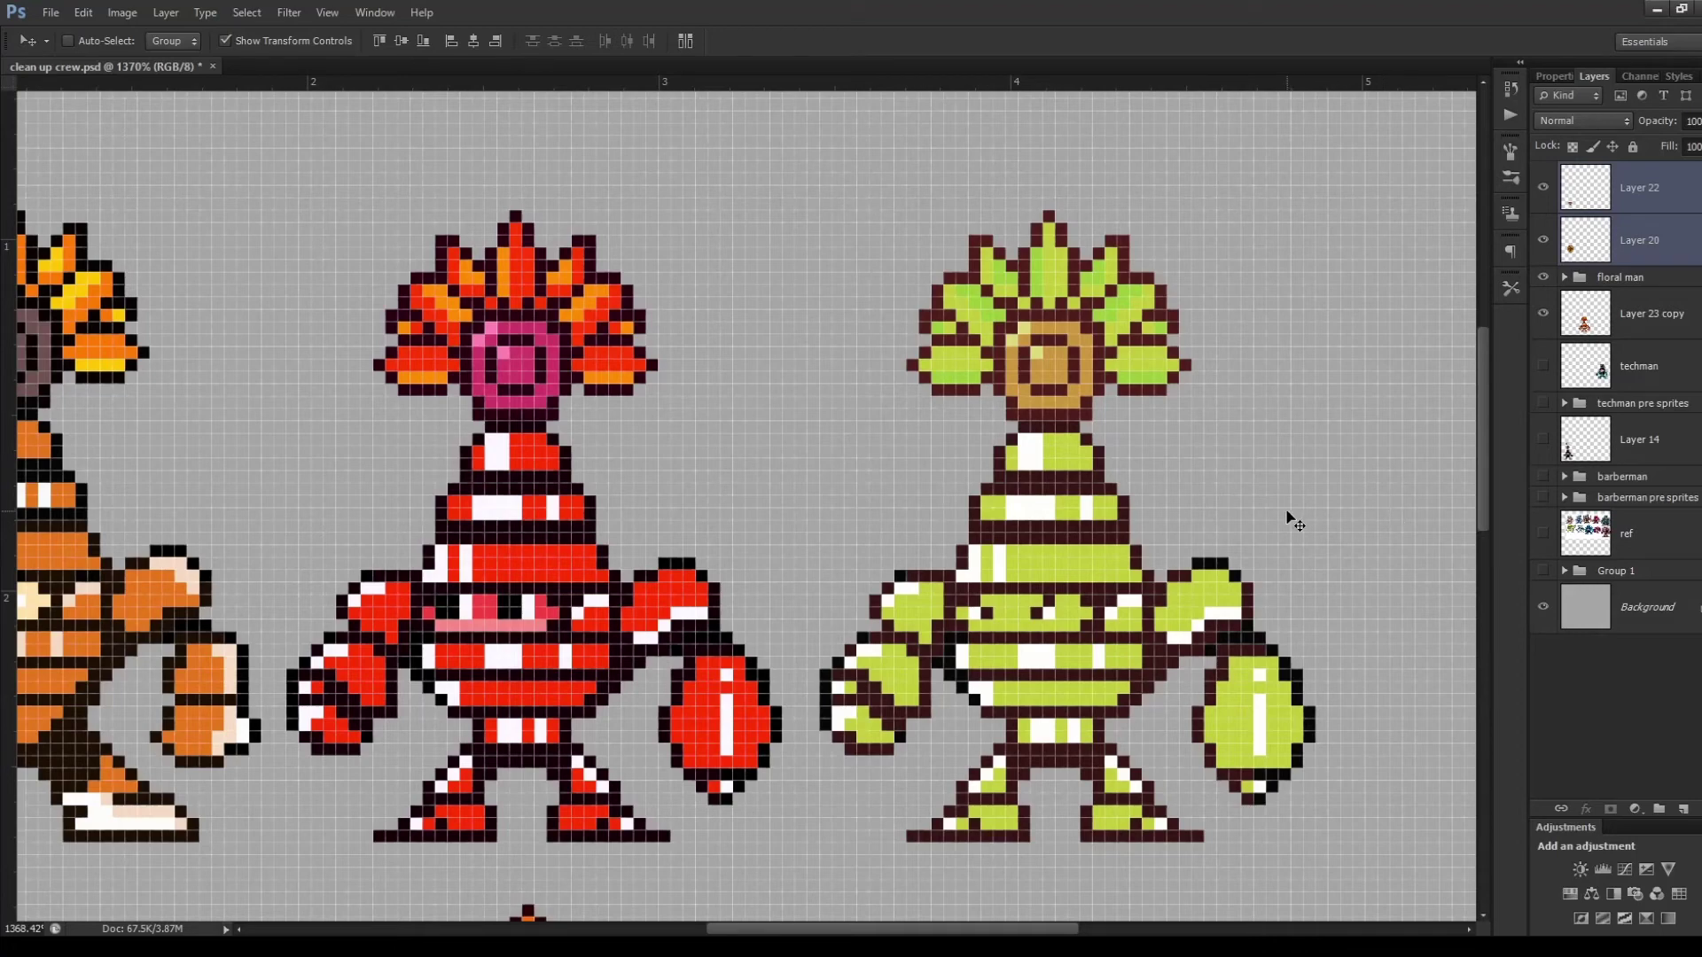
scroll(1294, 522, down, 5)
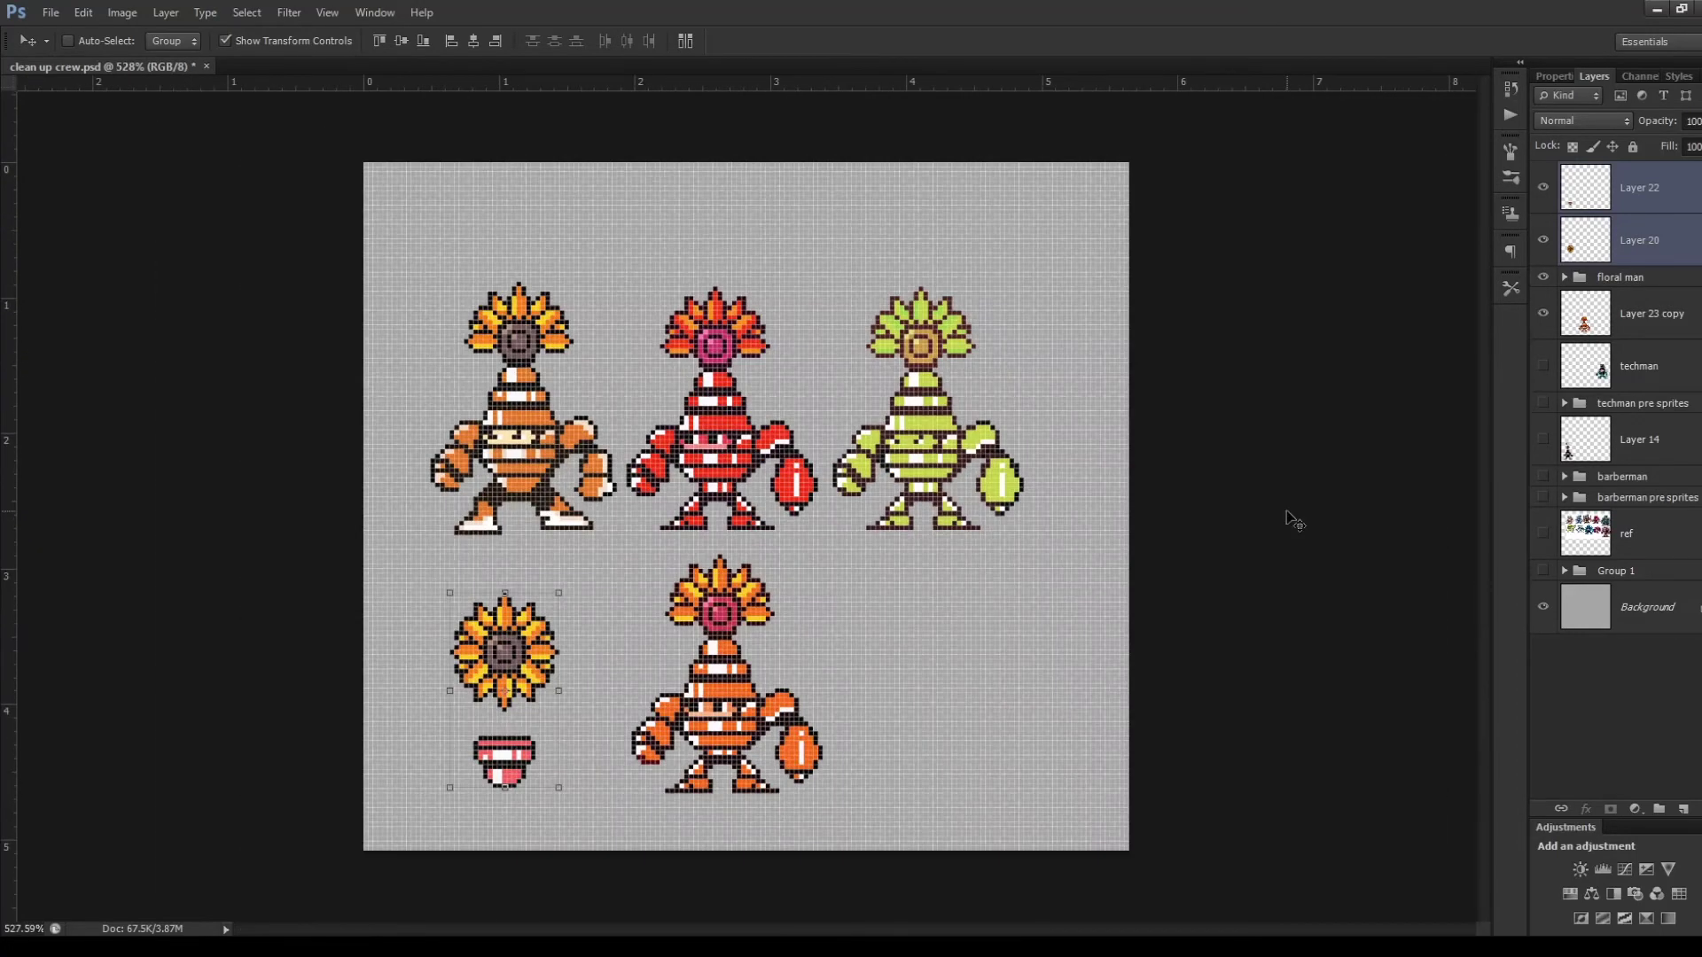
scroll(1294, 521, down, 1)
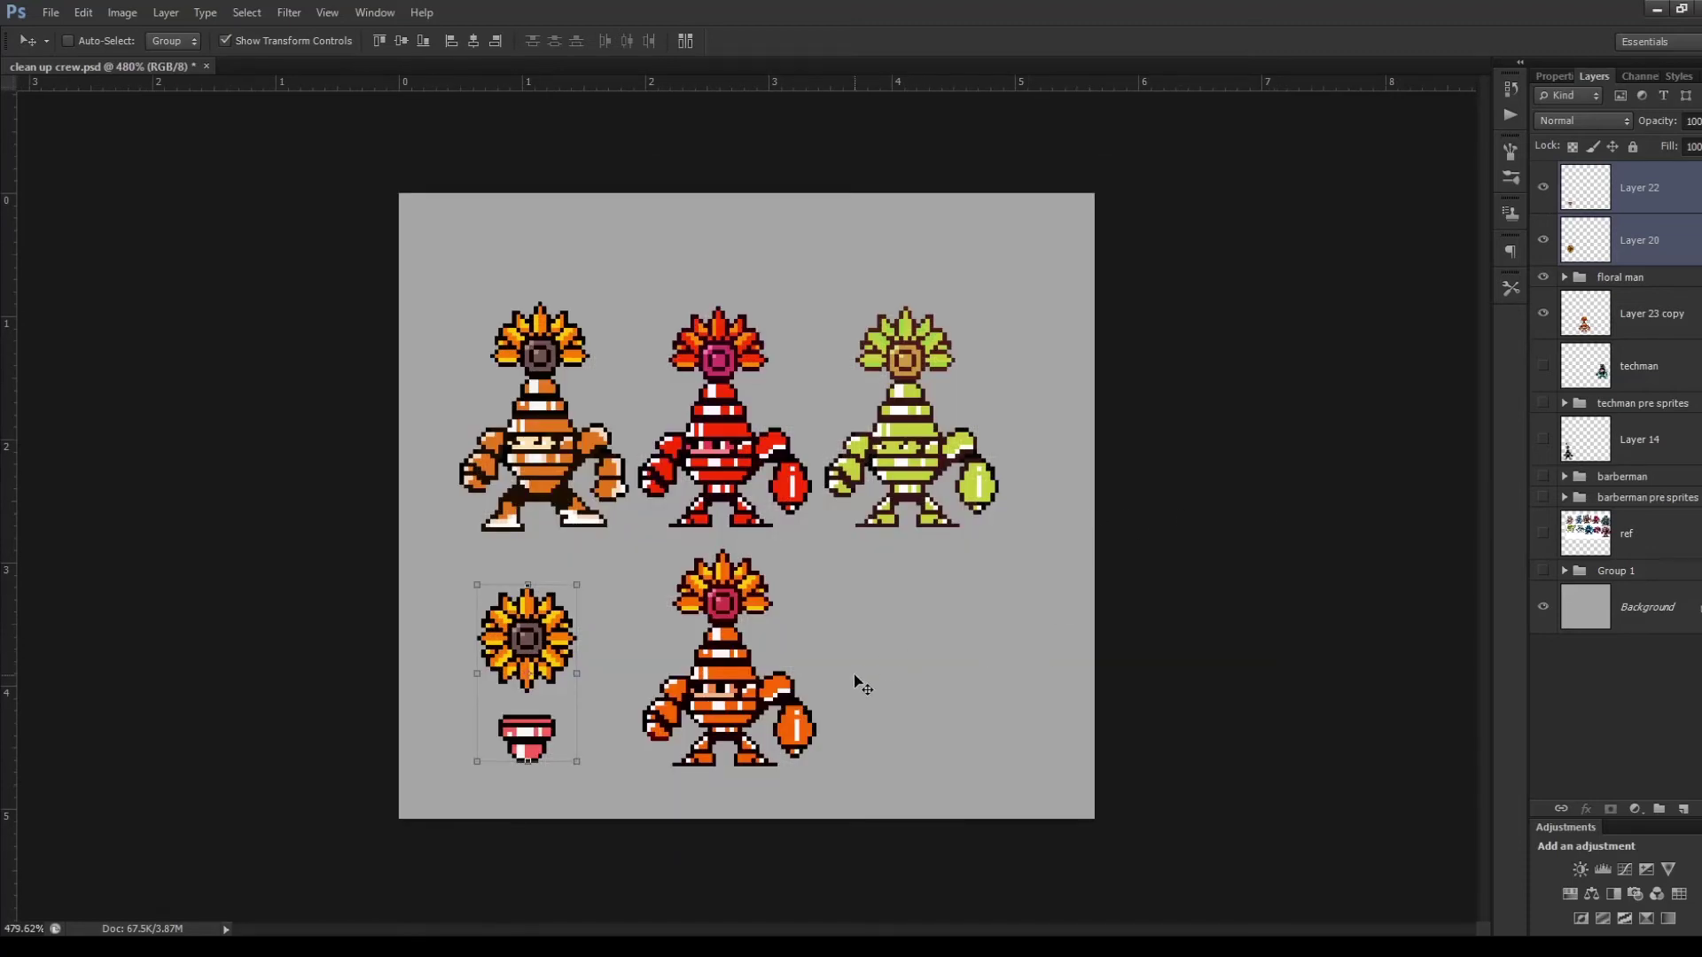
Examine the lower orange floral man's flower head, face, striped body and arms at high magnification.
scroll(762, 771, up, 6)
scroll(714, 673, up, 2)
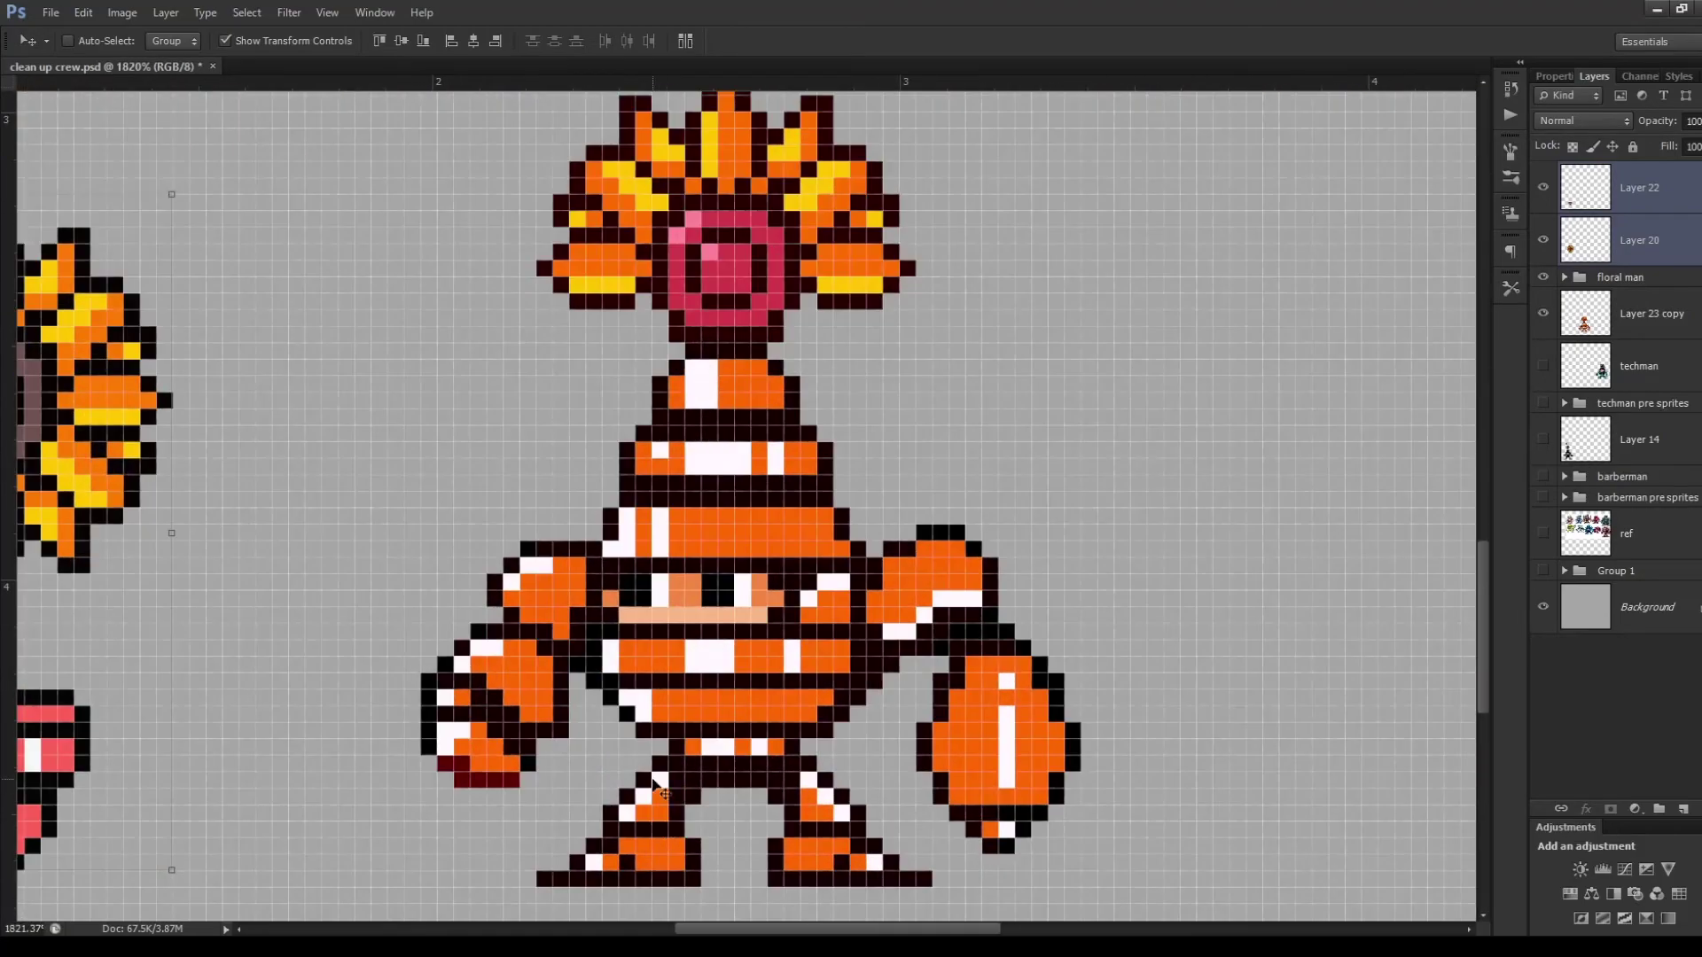
scroll(694, 576, down, 1)
scroll(694, 576, down, 4)
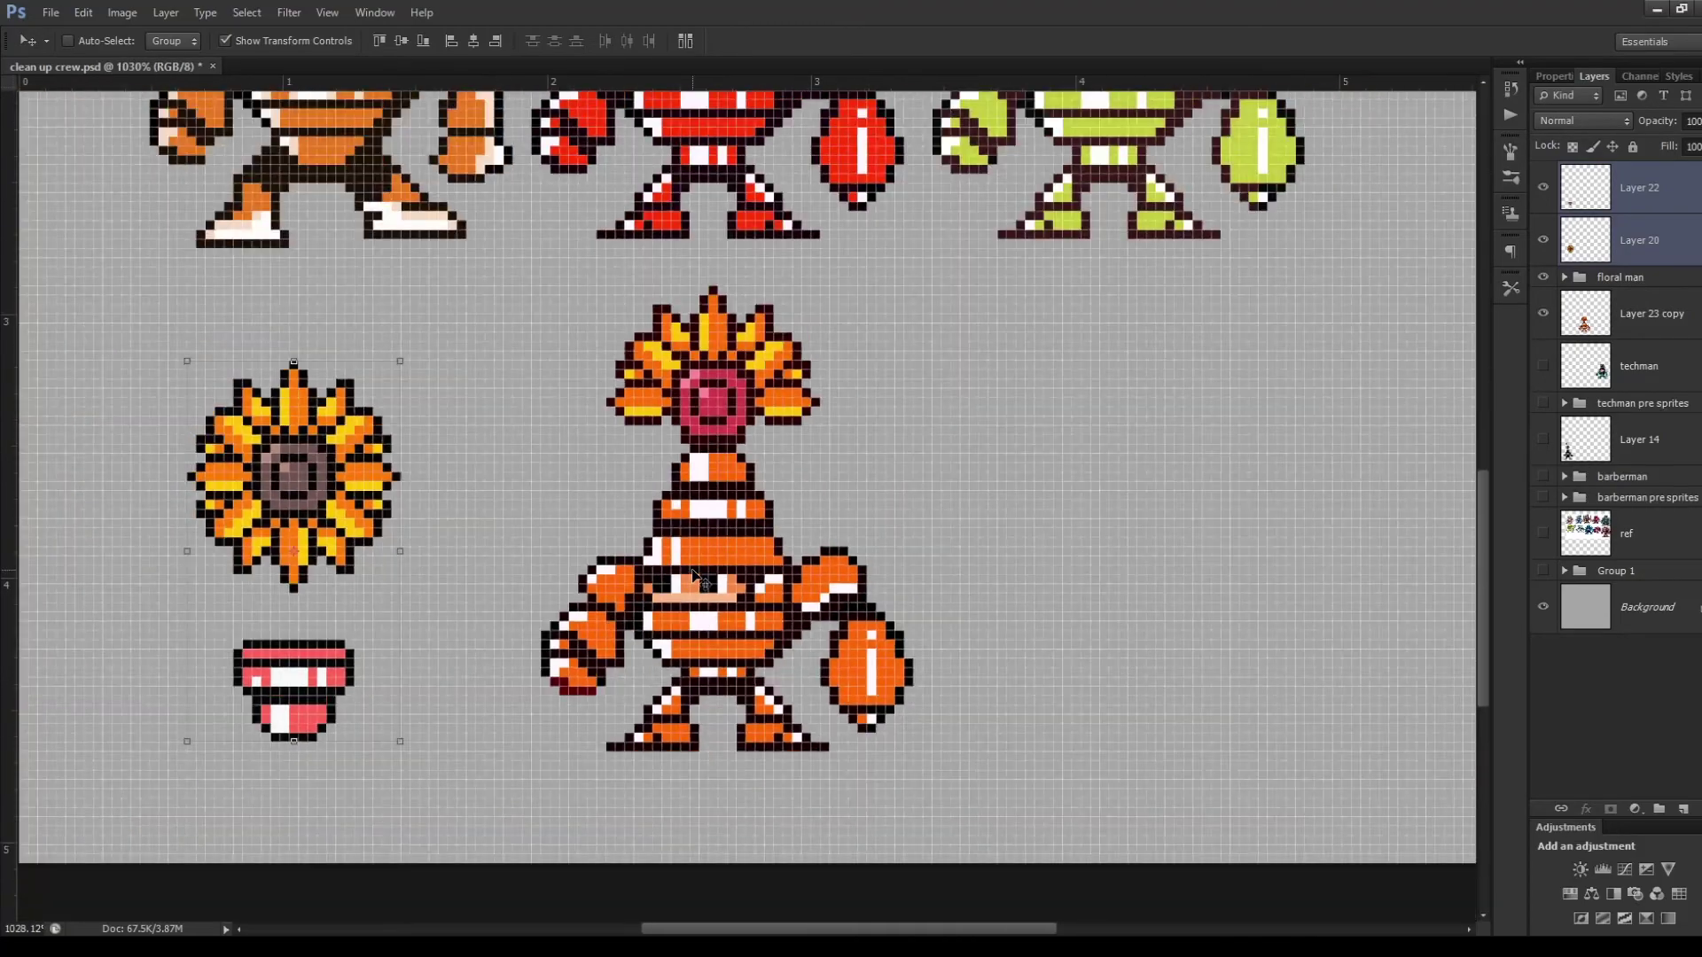
scroll(734, 675, up, 5)
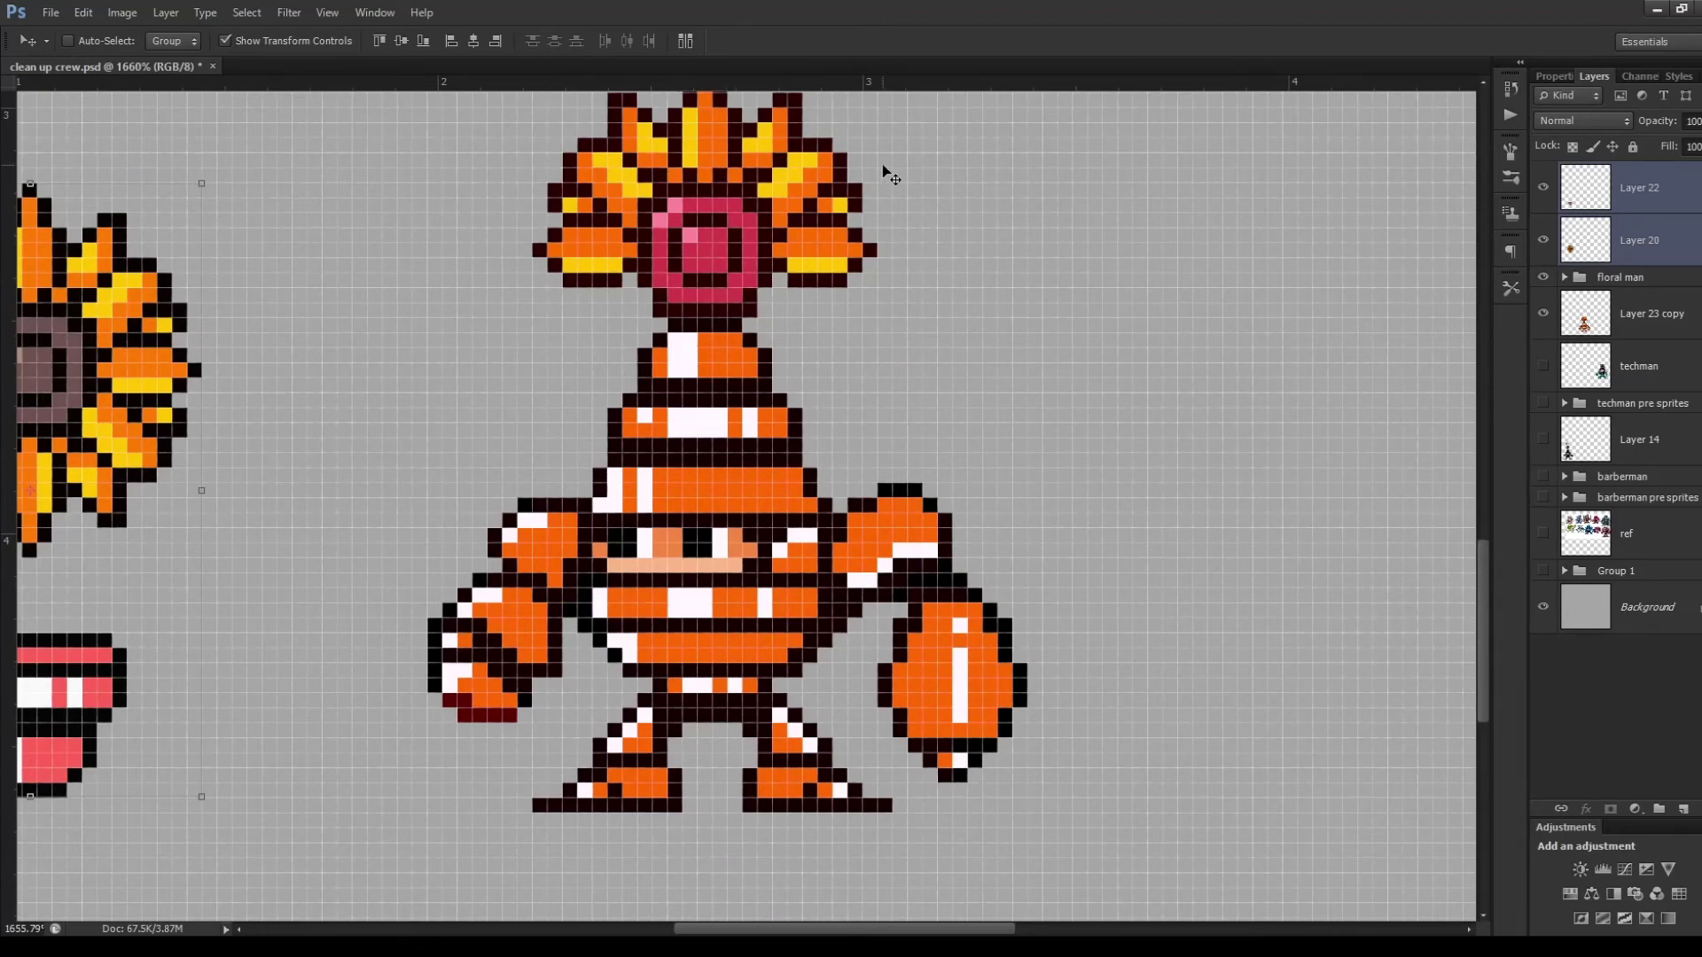
scroll(767, 224, down, 3)
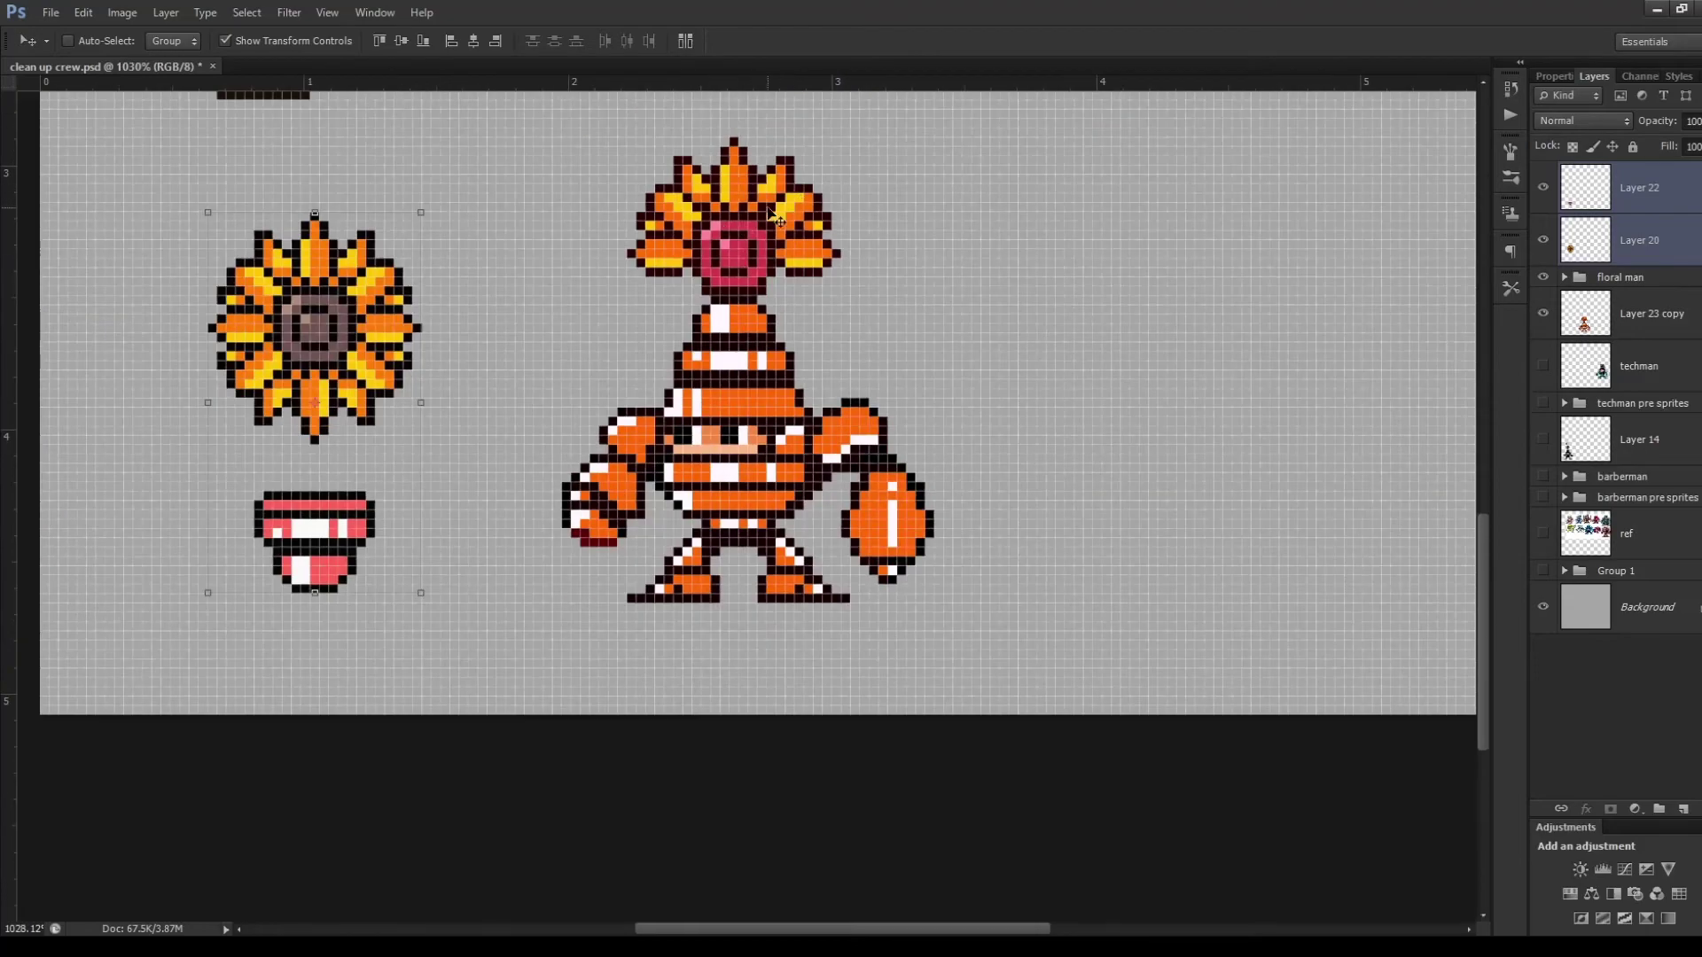
scroll(771, 264, down, 2)
scroll(674, 302, up, 7)
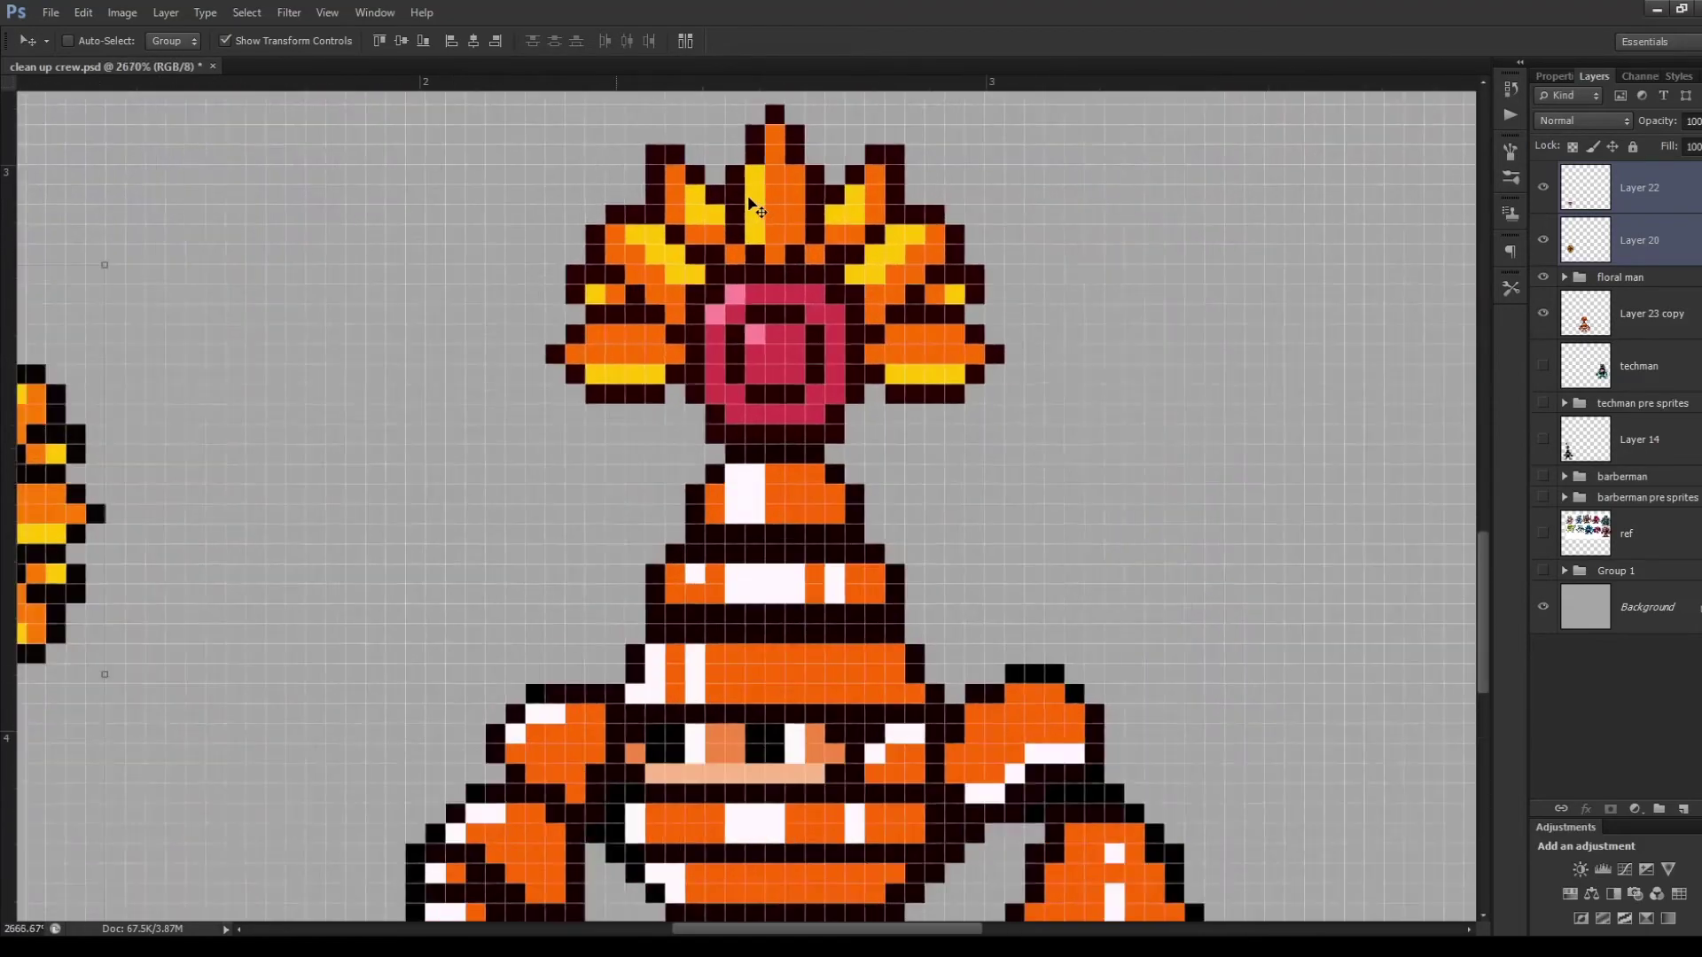
scroll(922, 257, down, 3)
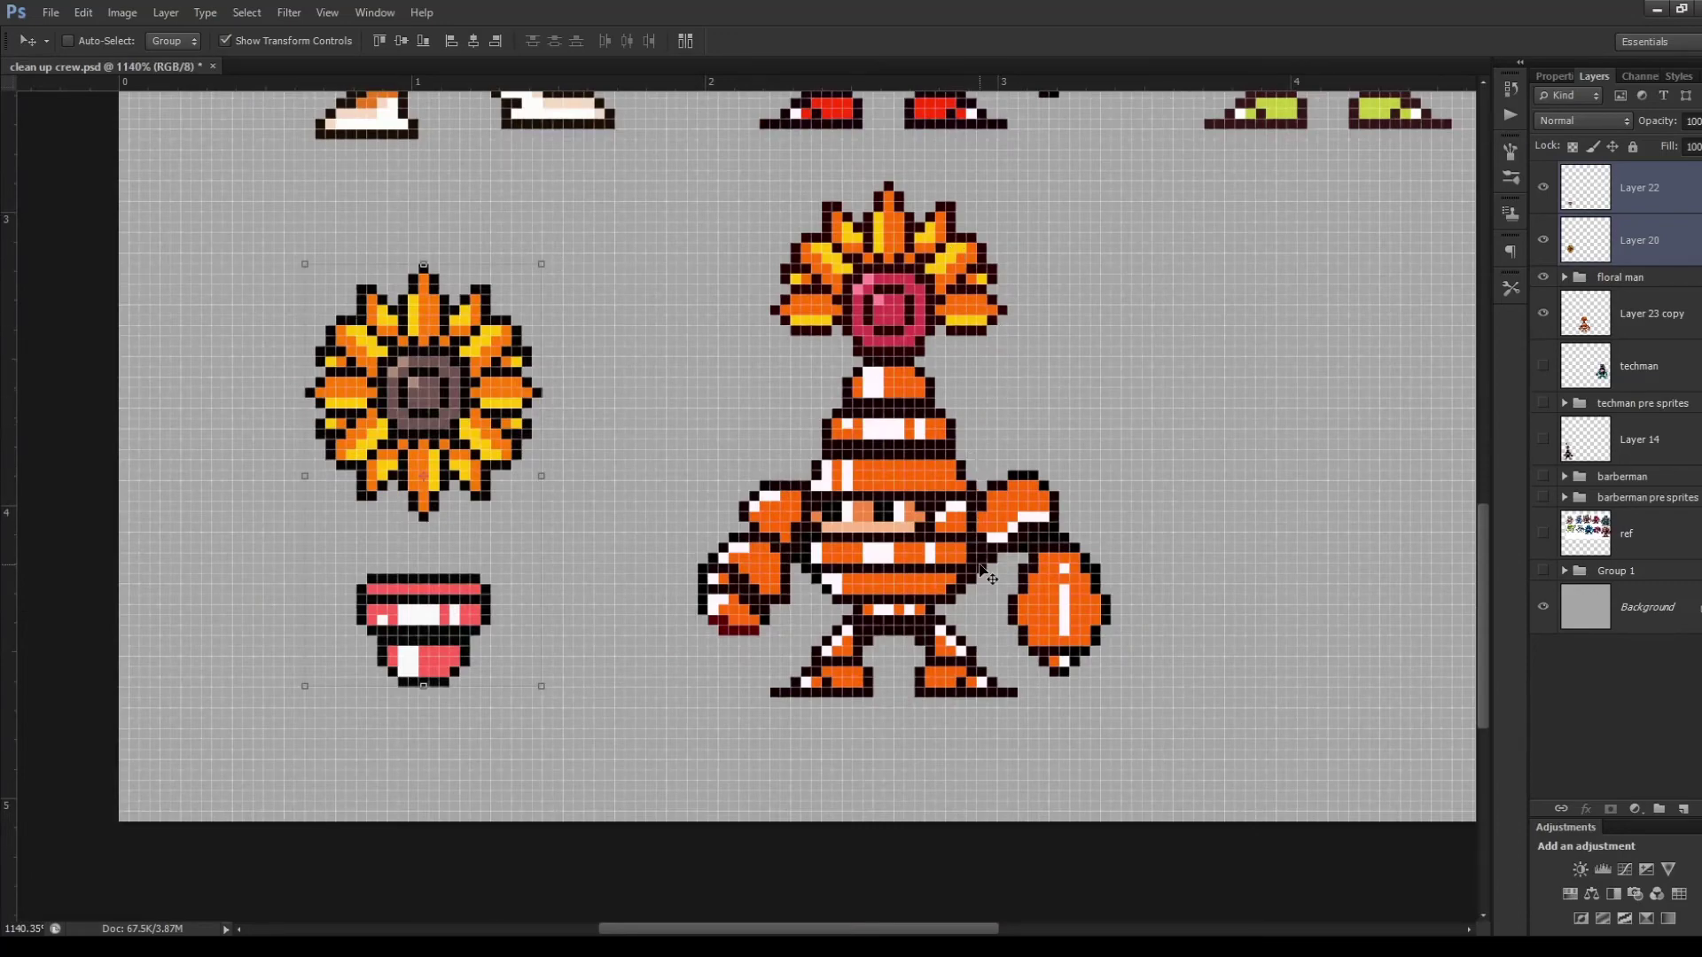
Compare the lower orange floral man's body, arms and seed-shaped hand with the adjacent sunflower and flowerpot studies.
scroll(1046, 631, up, 2)
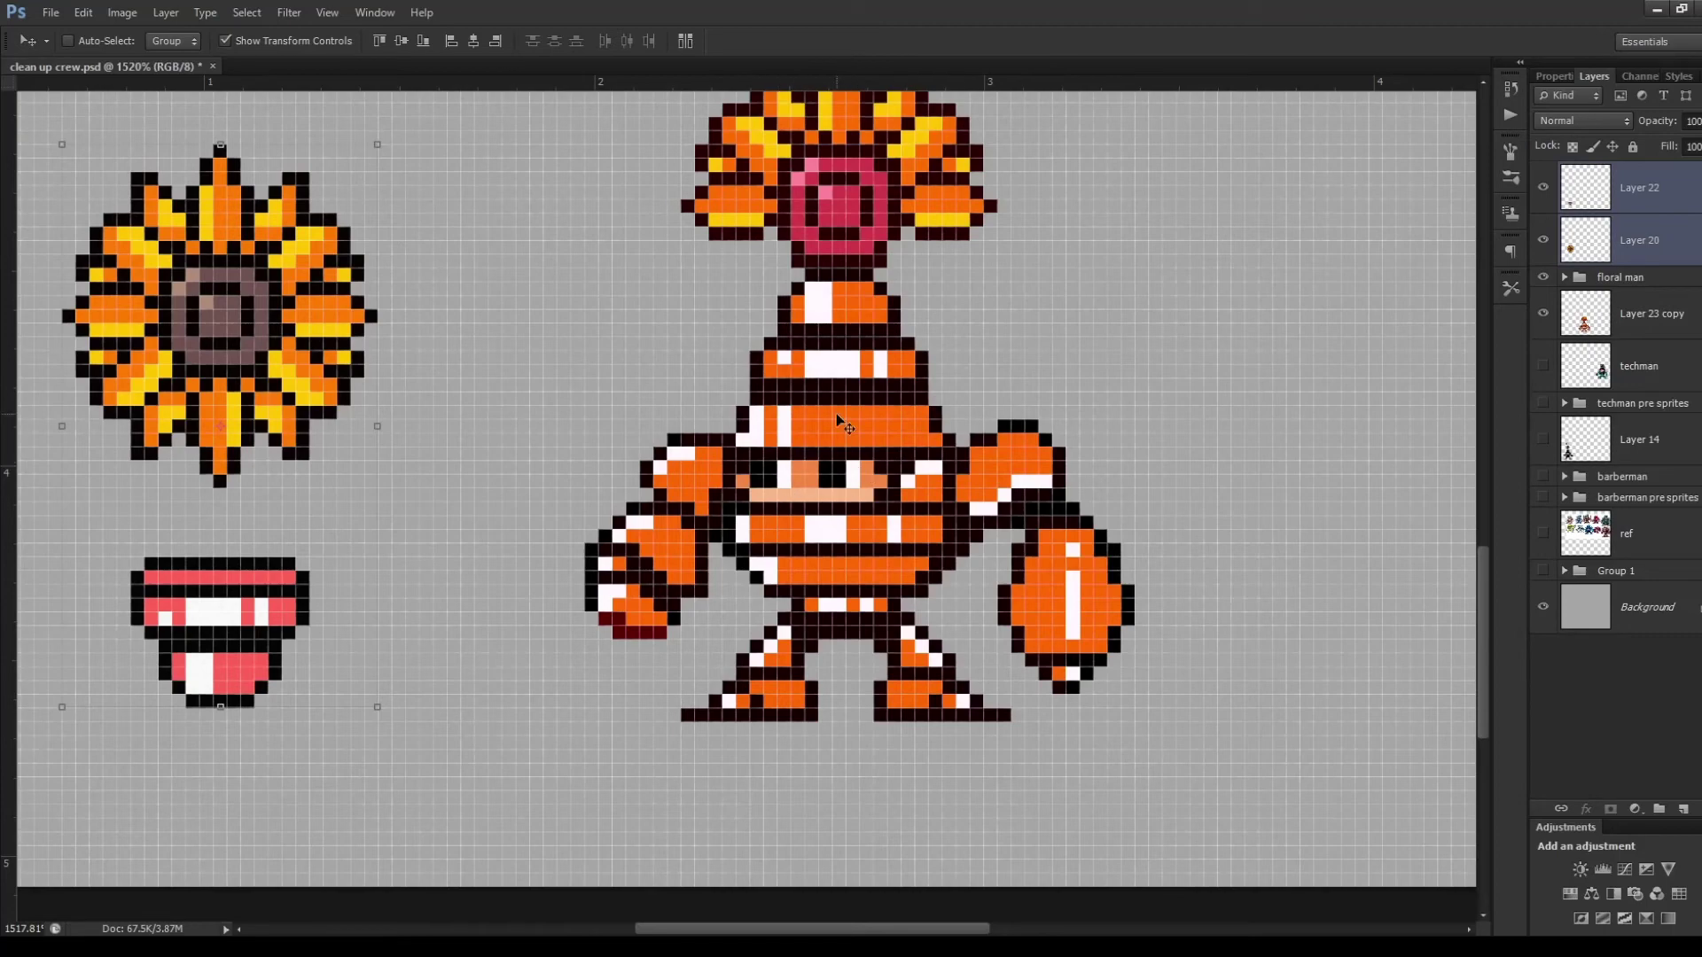
scroll(1028, 479, down, 1)
scroll(990, 452, down, 2)
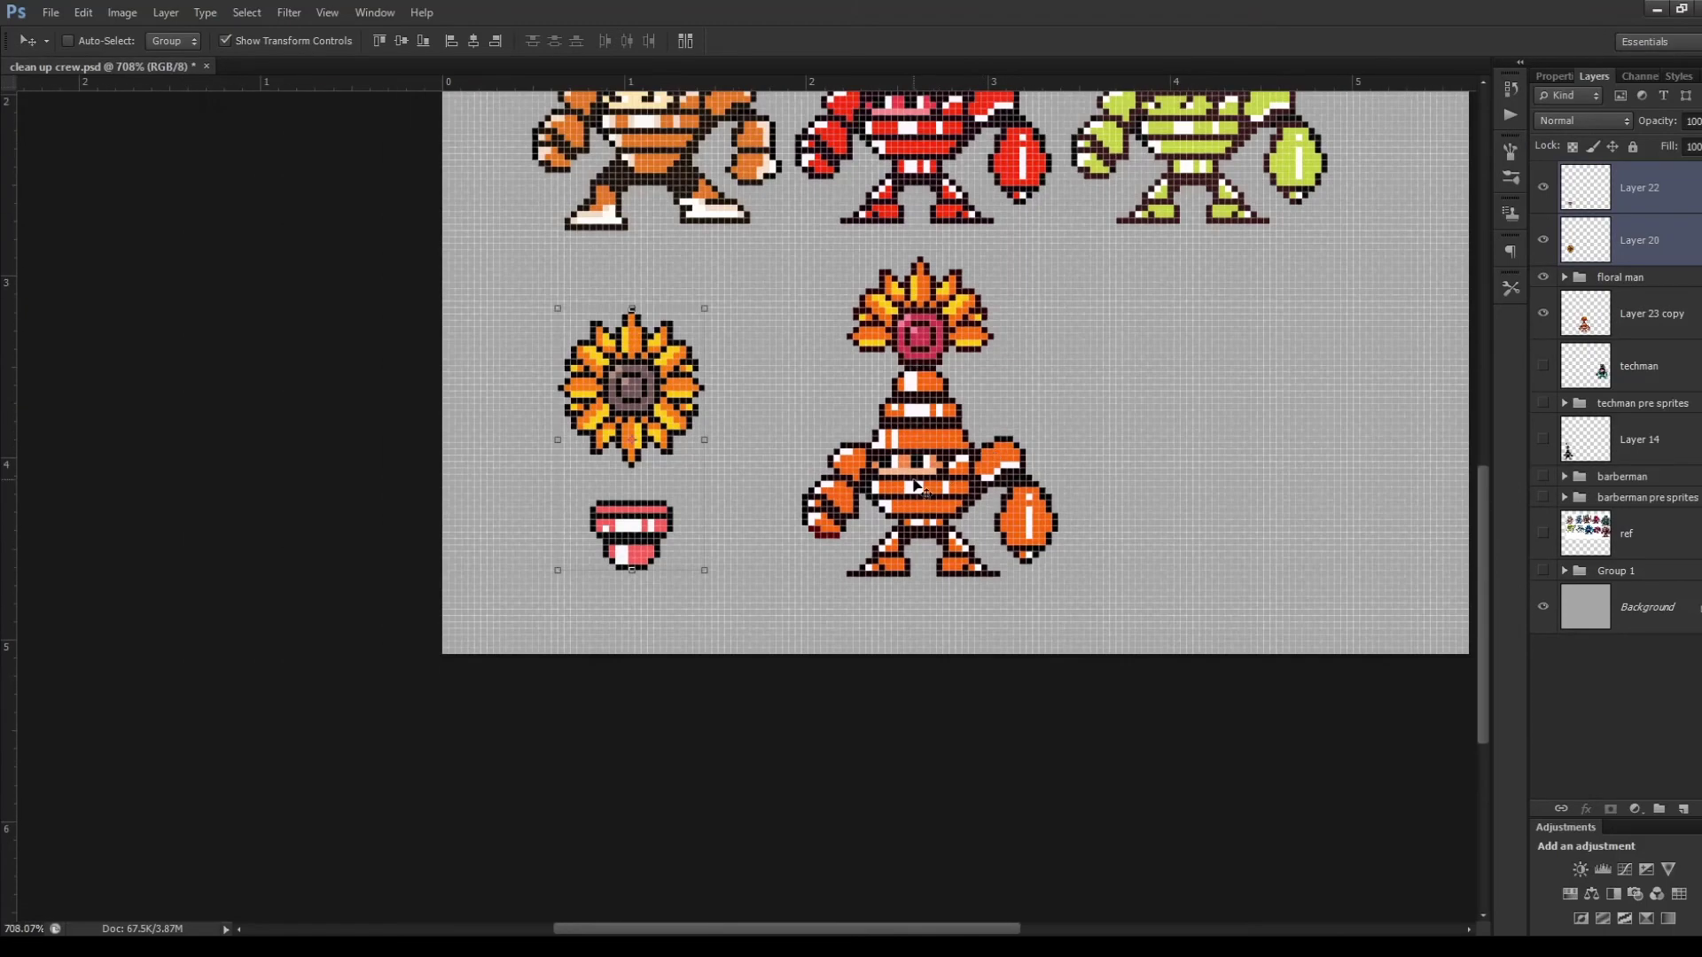
scroll(1019, 458, up, 2)
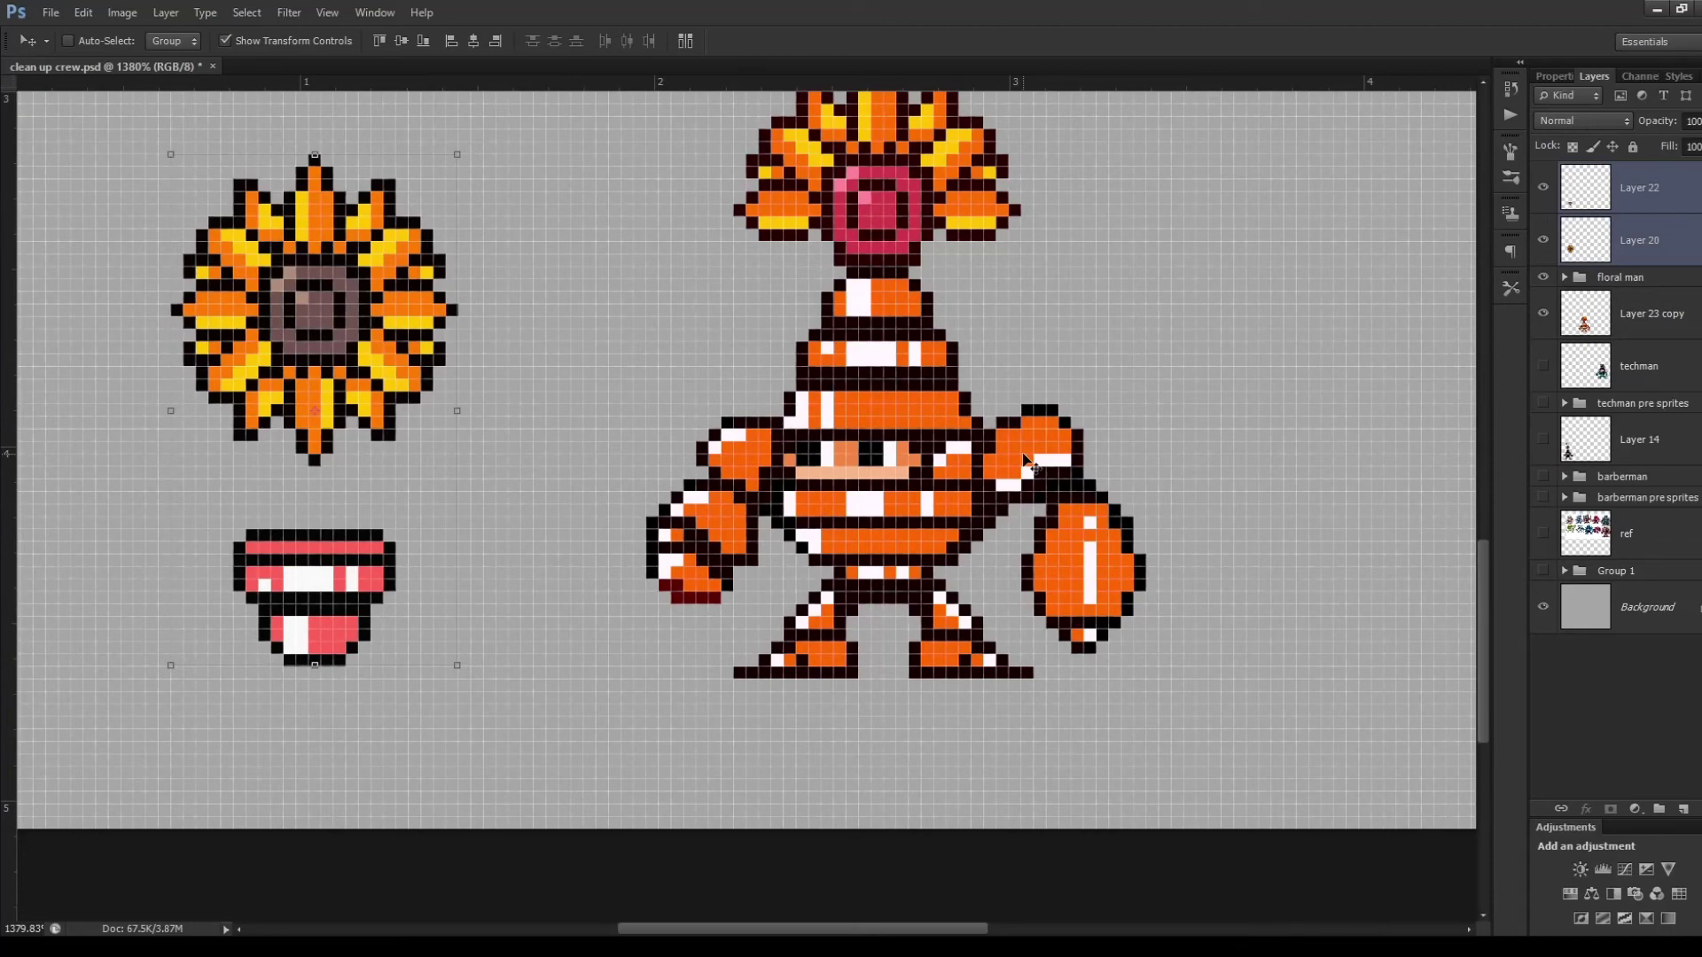
scroll(1027, 459, down, 3)
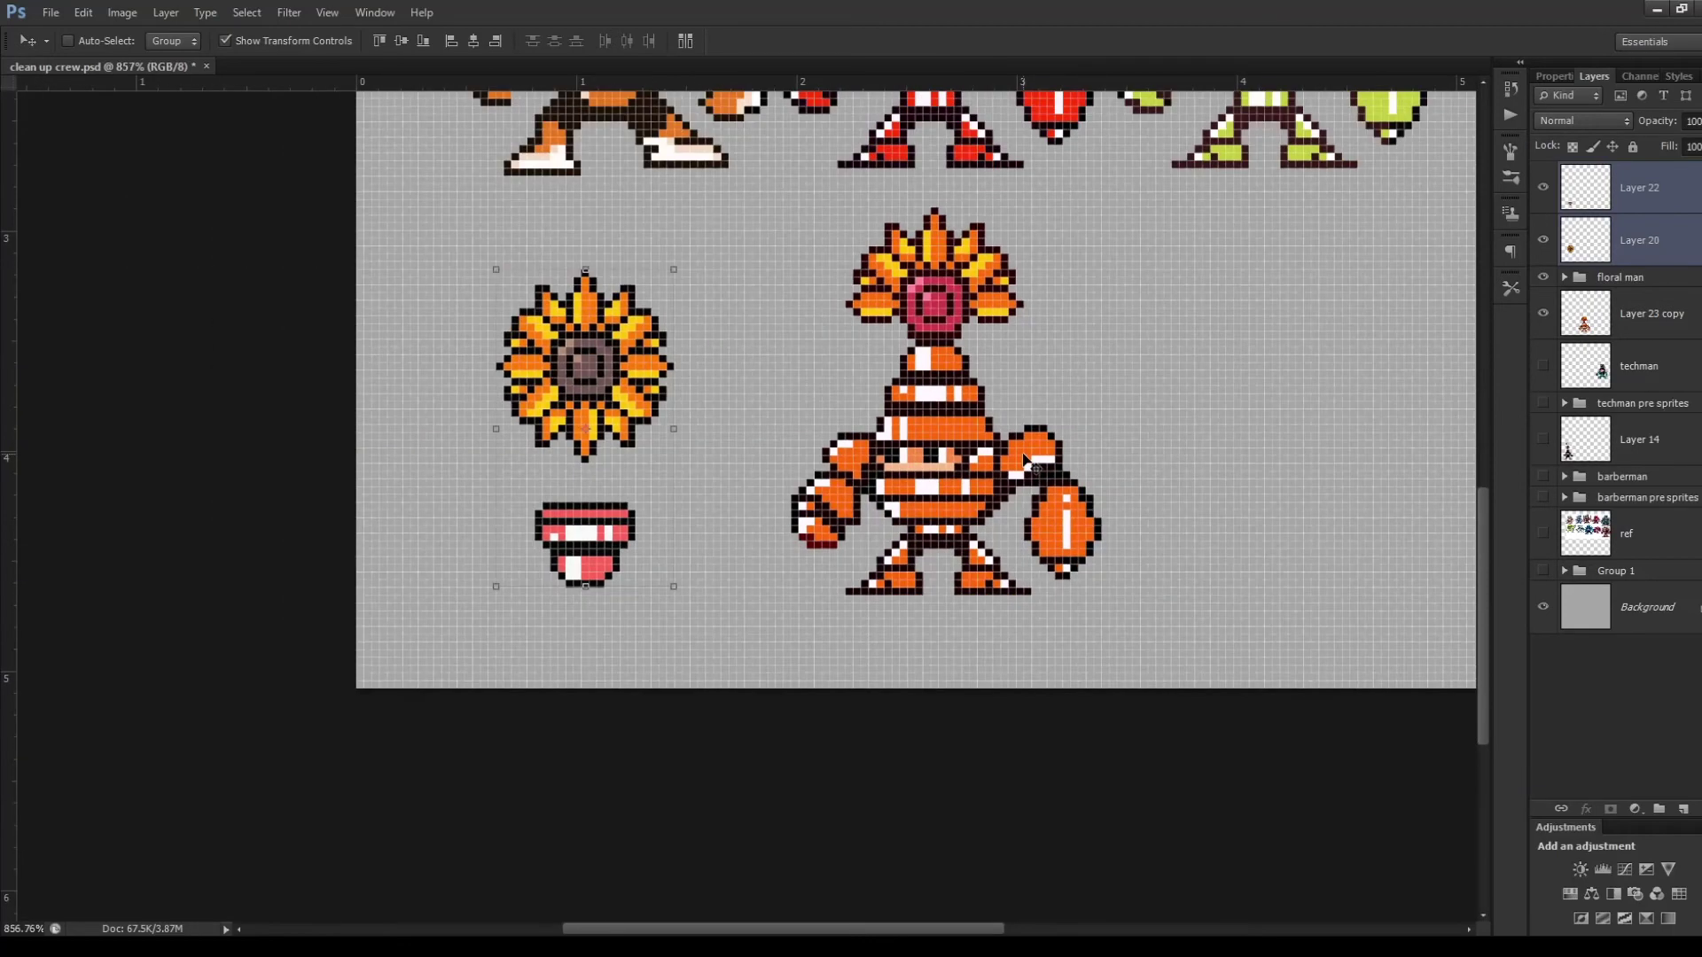
scroll(1055, 554, down, 2)
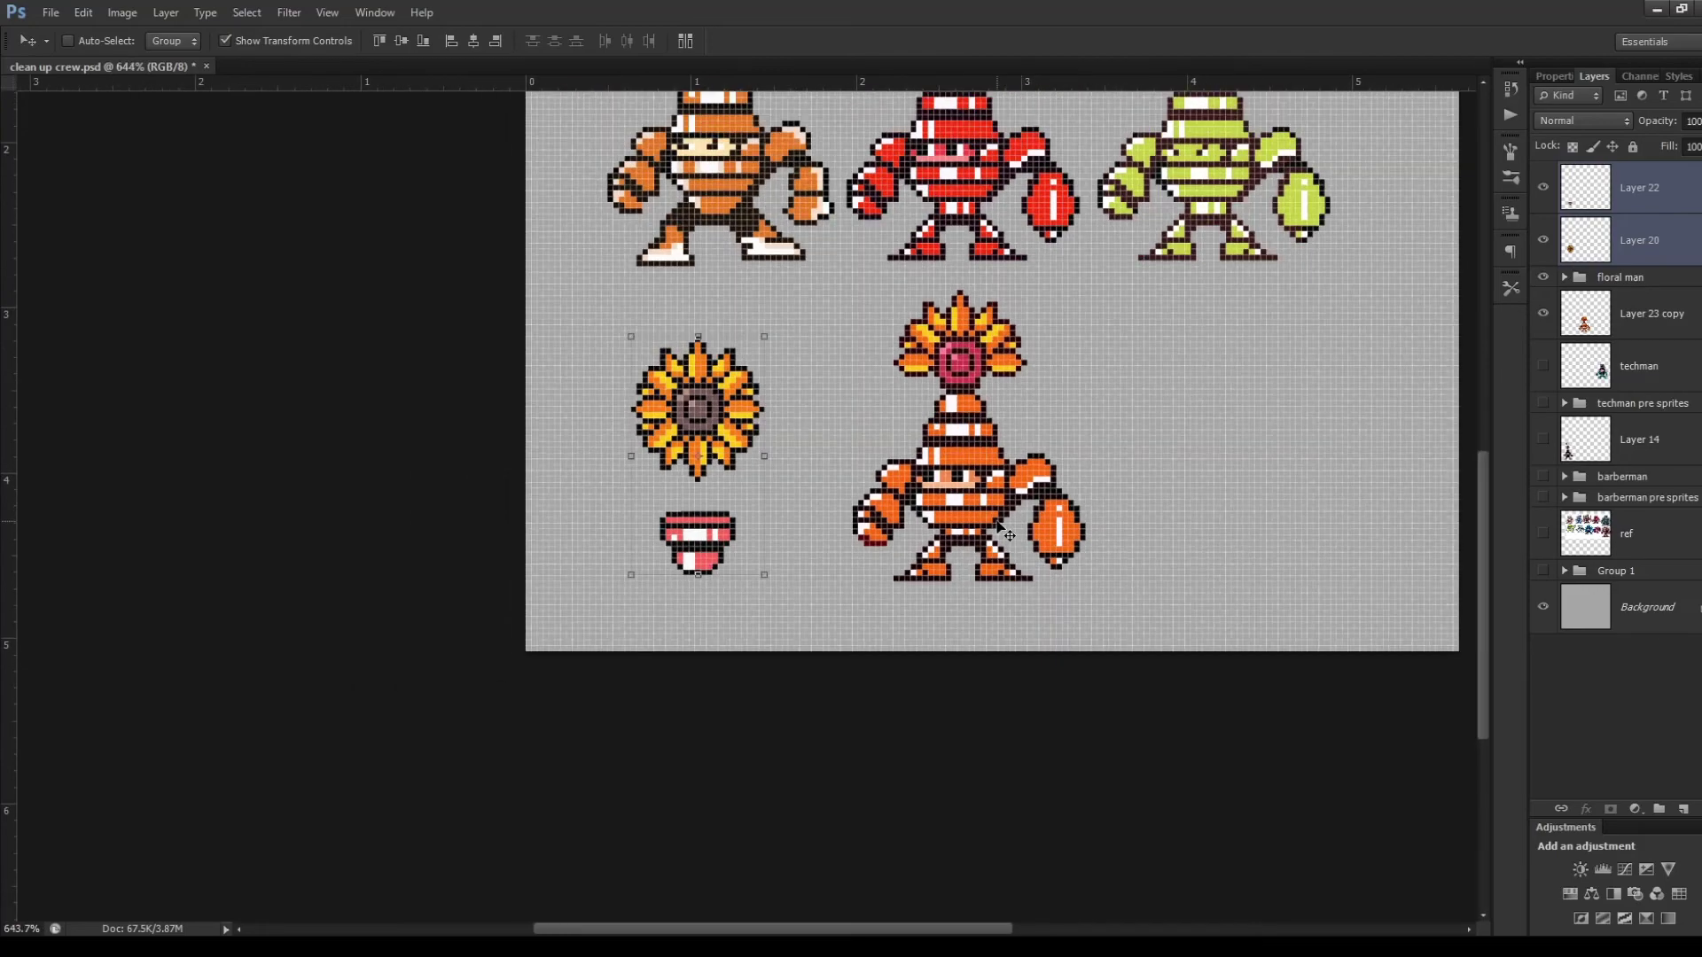
scroll(1052, 494, up, 3)
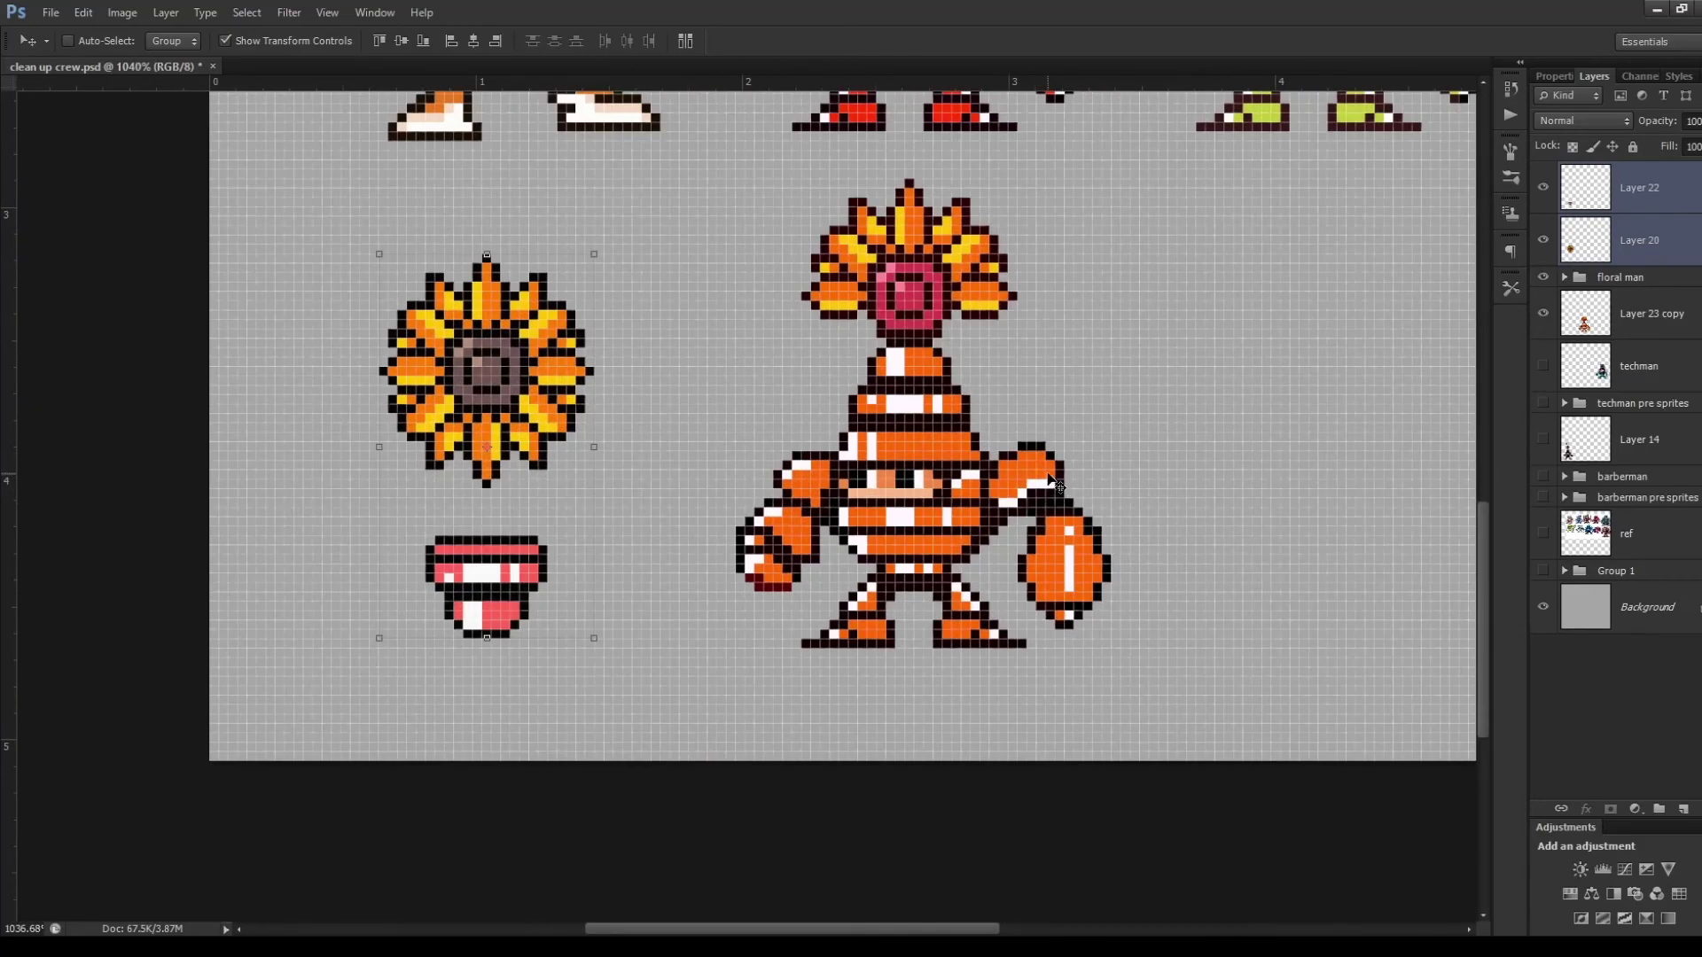
mouse_move(1483, 558)
mouse_down()
mouse_move(1476, 502)
mouse_move(1479, 539)
mouse_up()
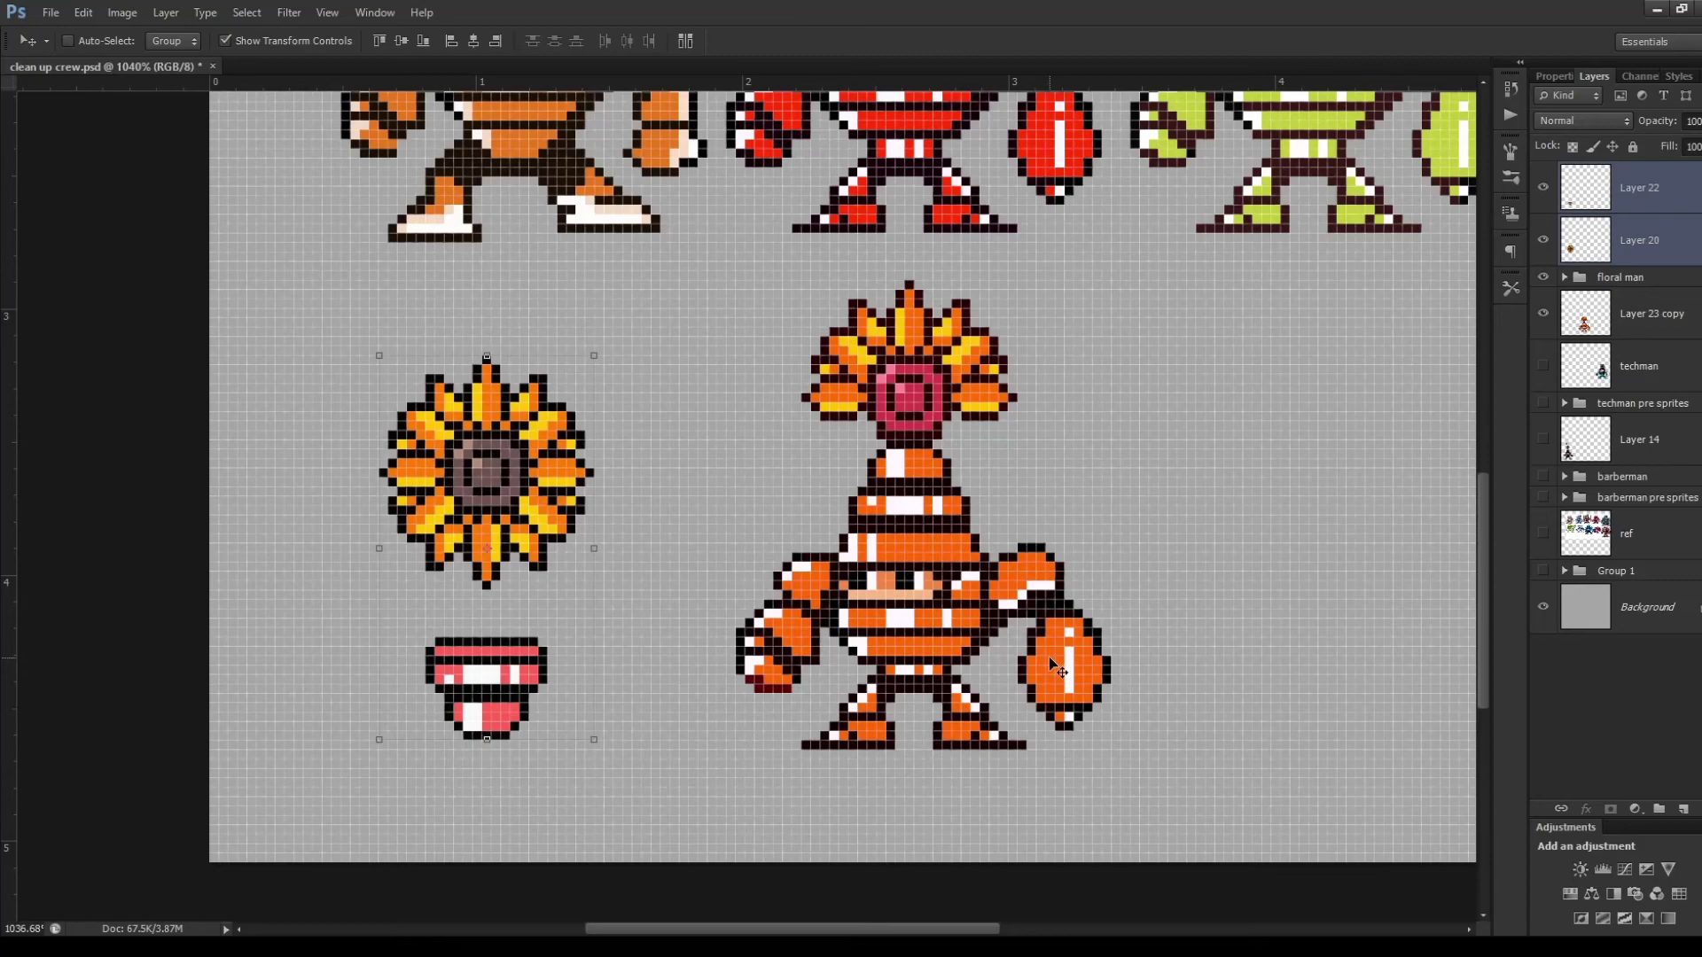
Review all four floral man variants together with the sunflower and flowerpot studies across the whole canvas.
scroll(1058, 667, down, 5)
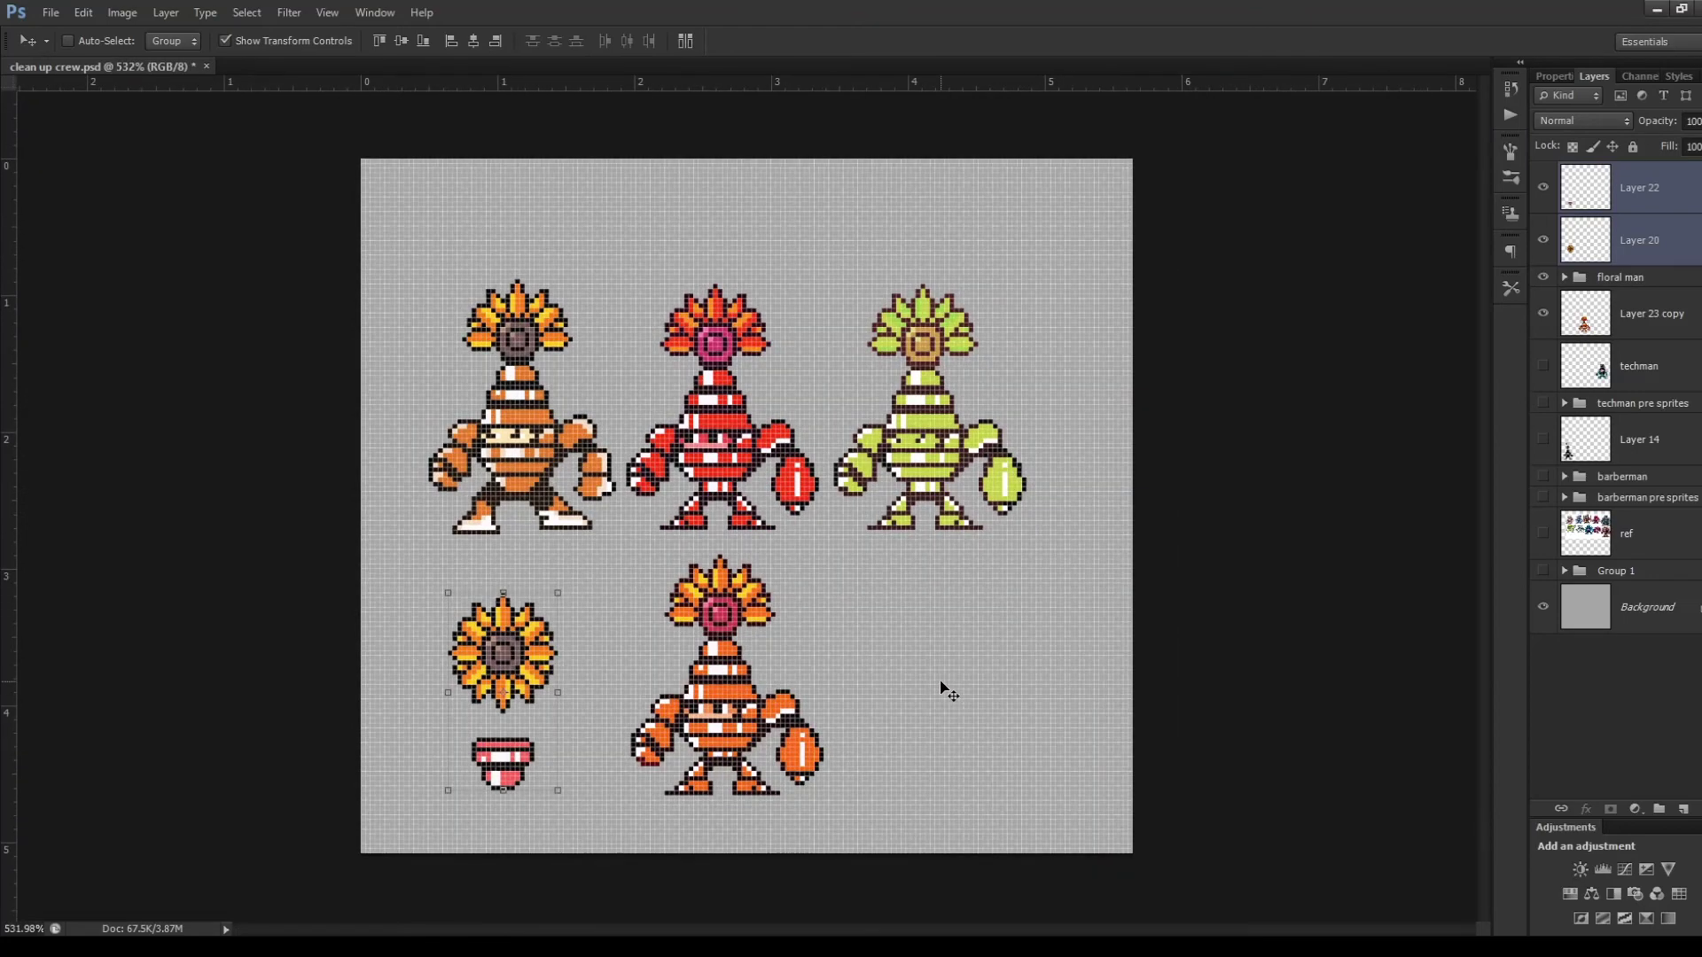
key(ctrl+minus)
key(ctrl+0)
scroll(700, 775, up, 4)
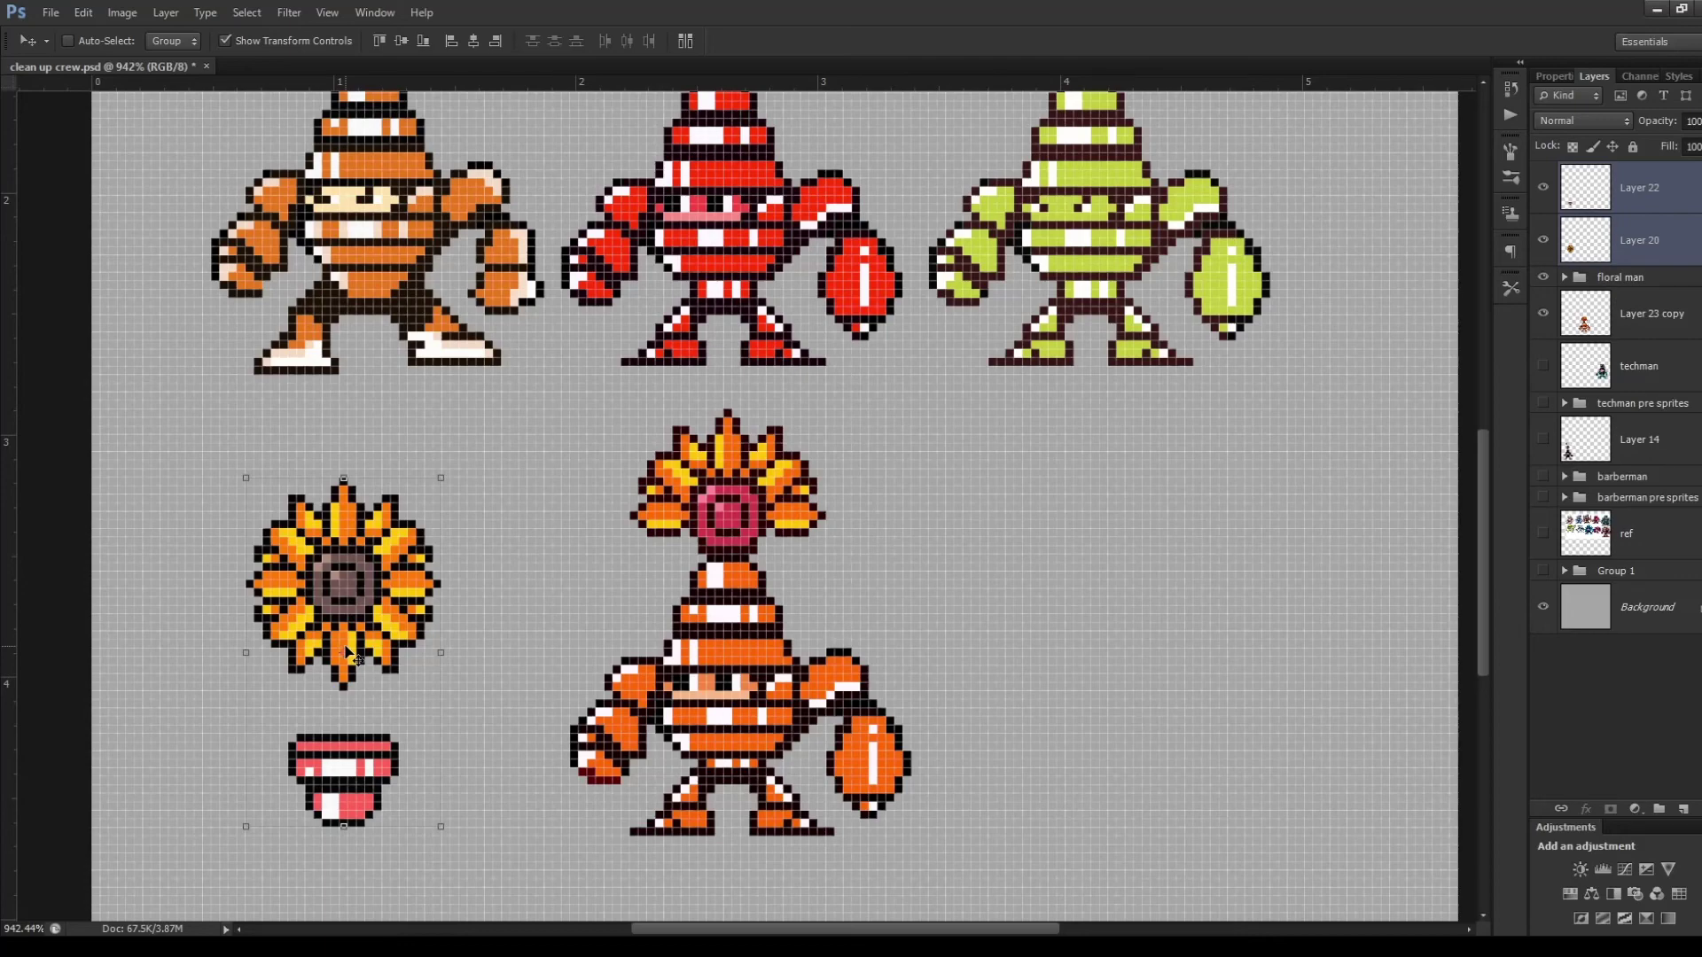
scroll(349, 654, down, 4)
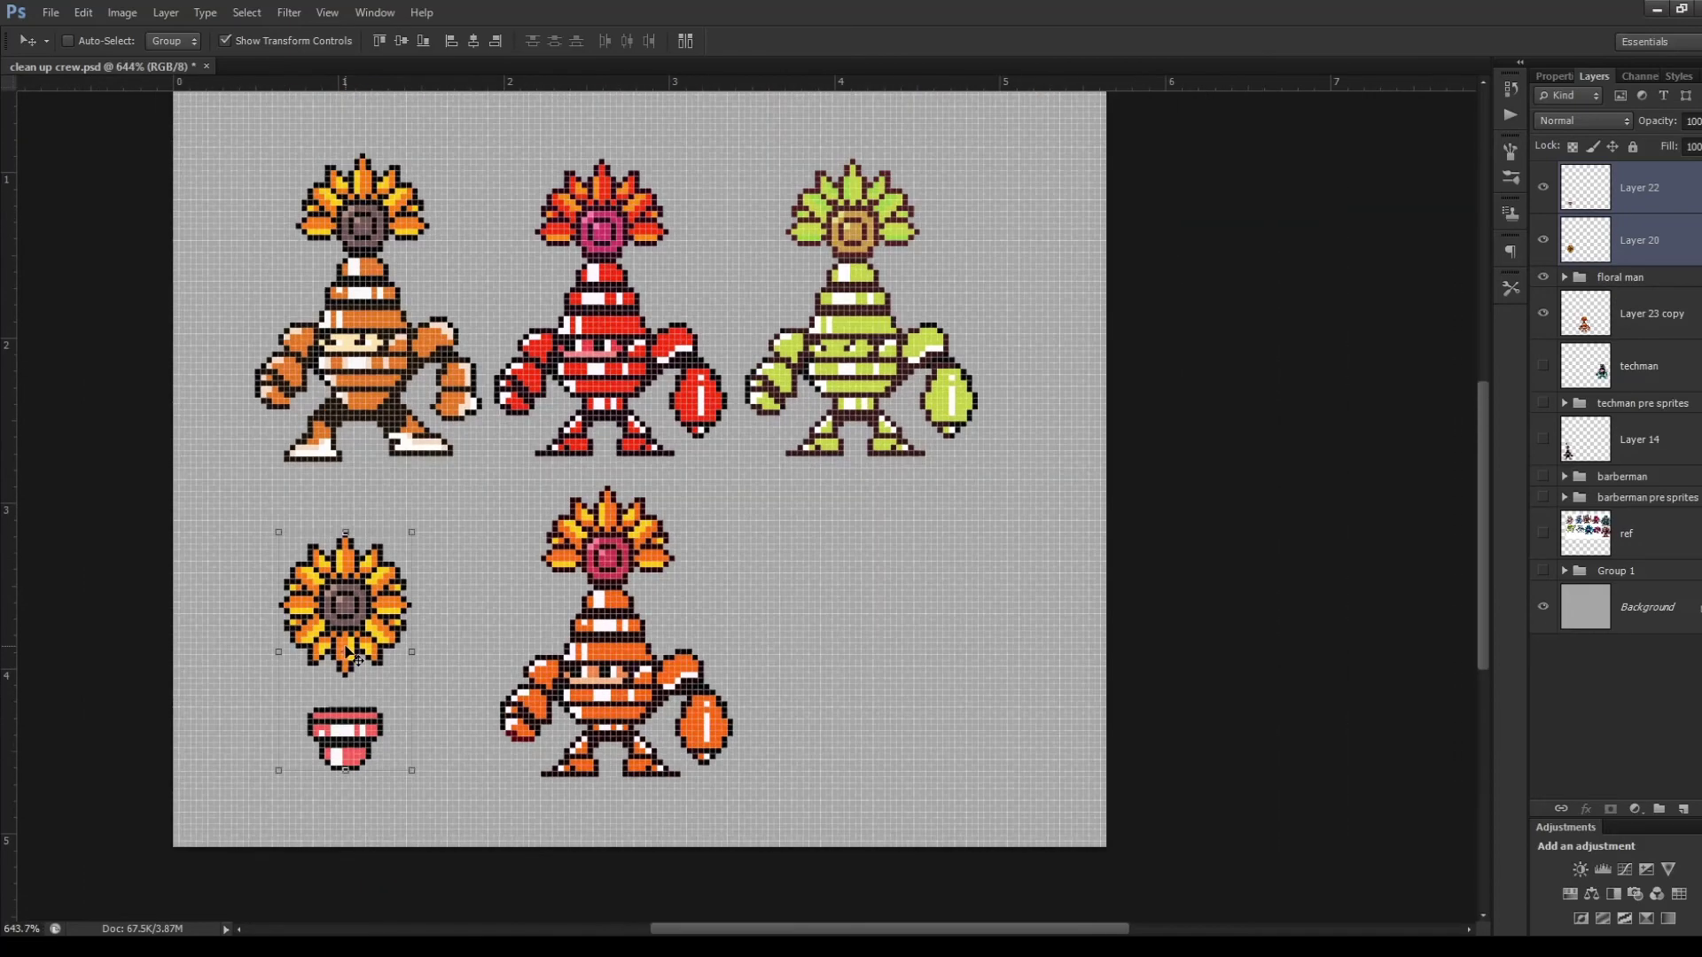
scroll(808, 848, up, 1)
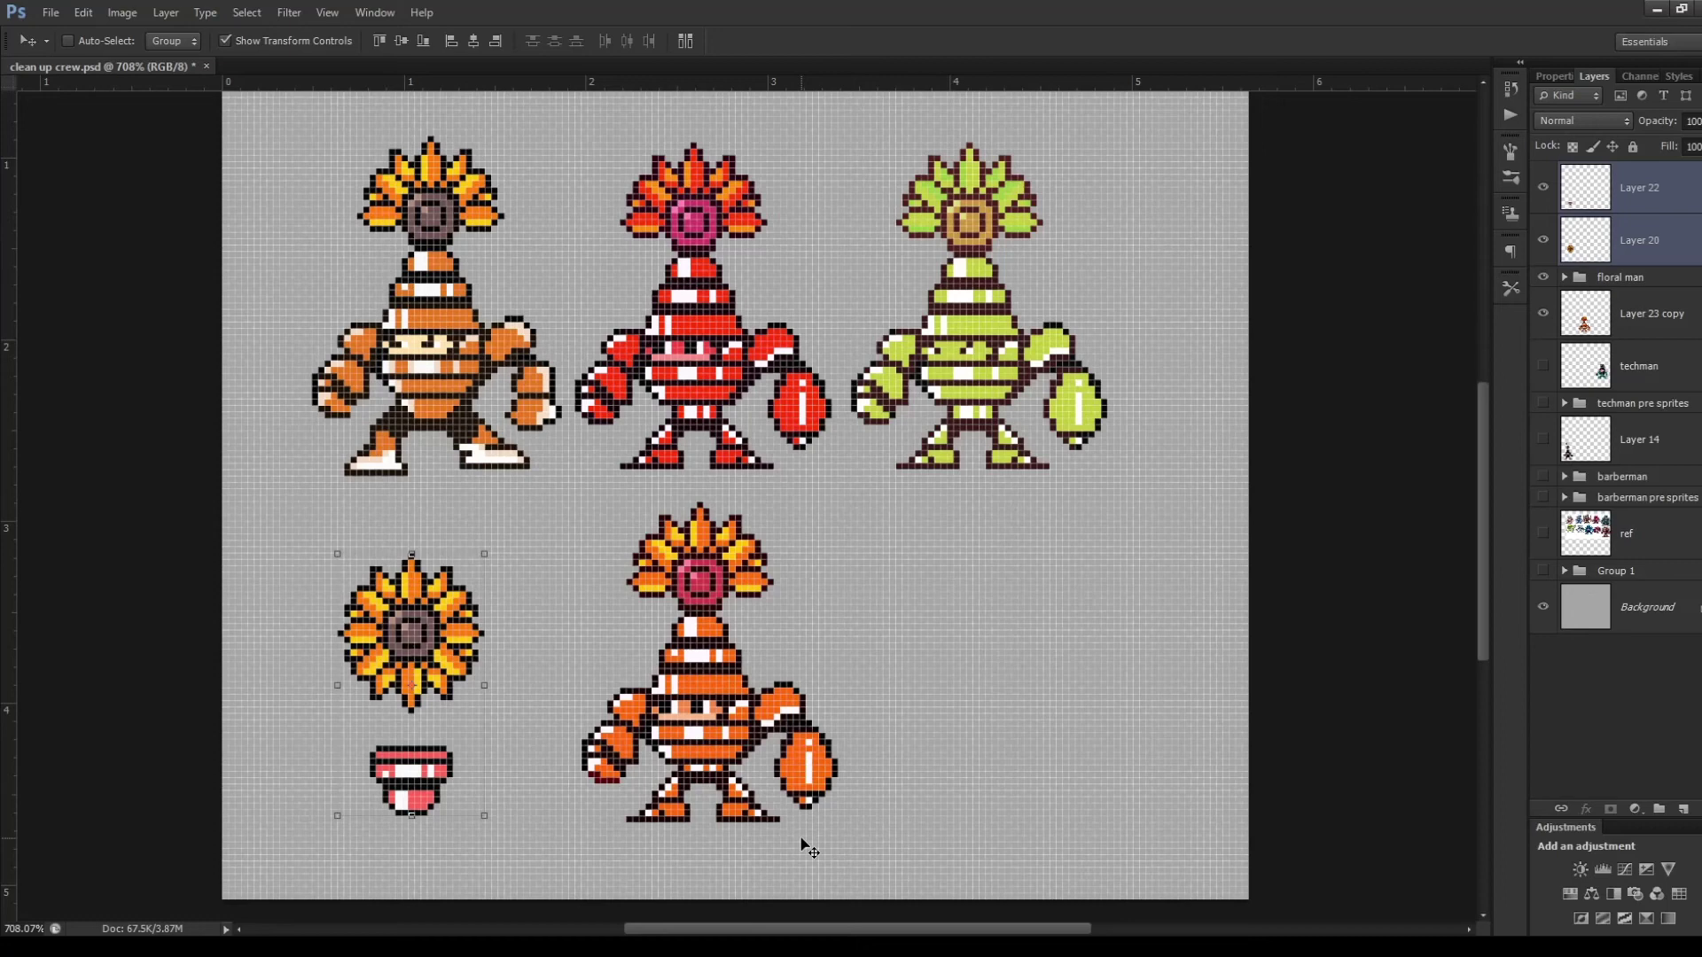
Compare the lower orange floral man's flower head, body and limbs with the three upper variants at several magnifications.
scroll(705, 551, up, 3)
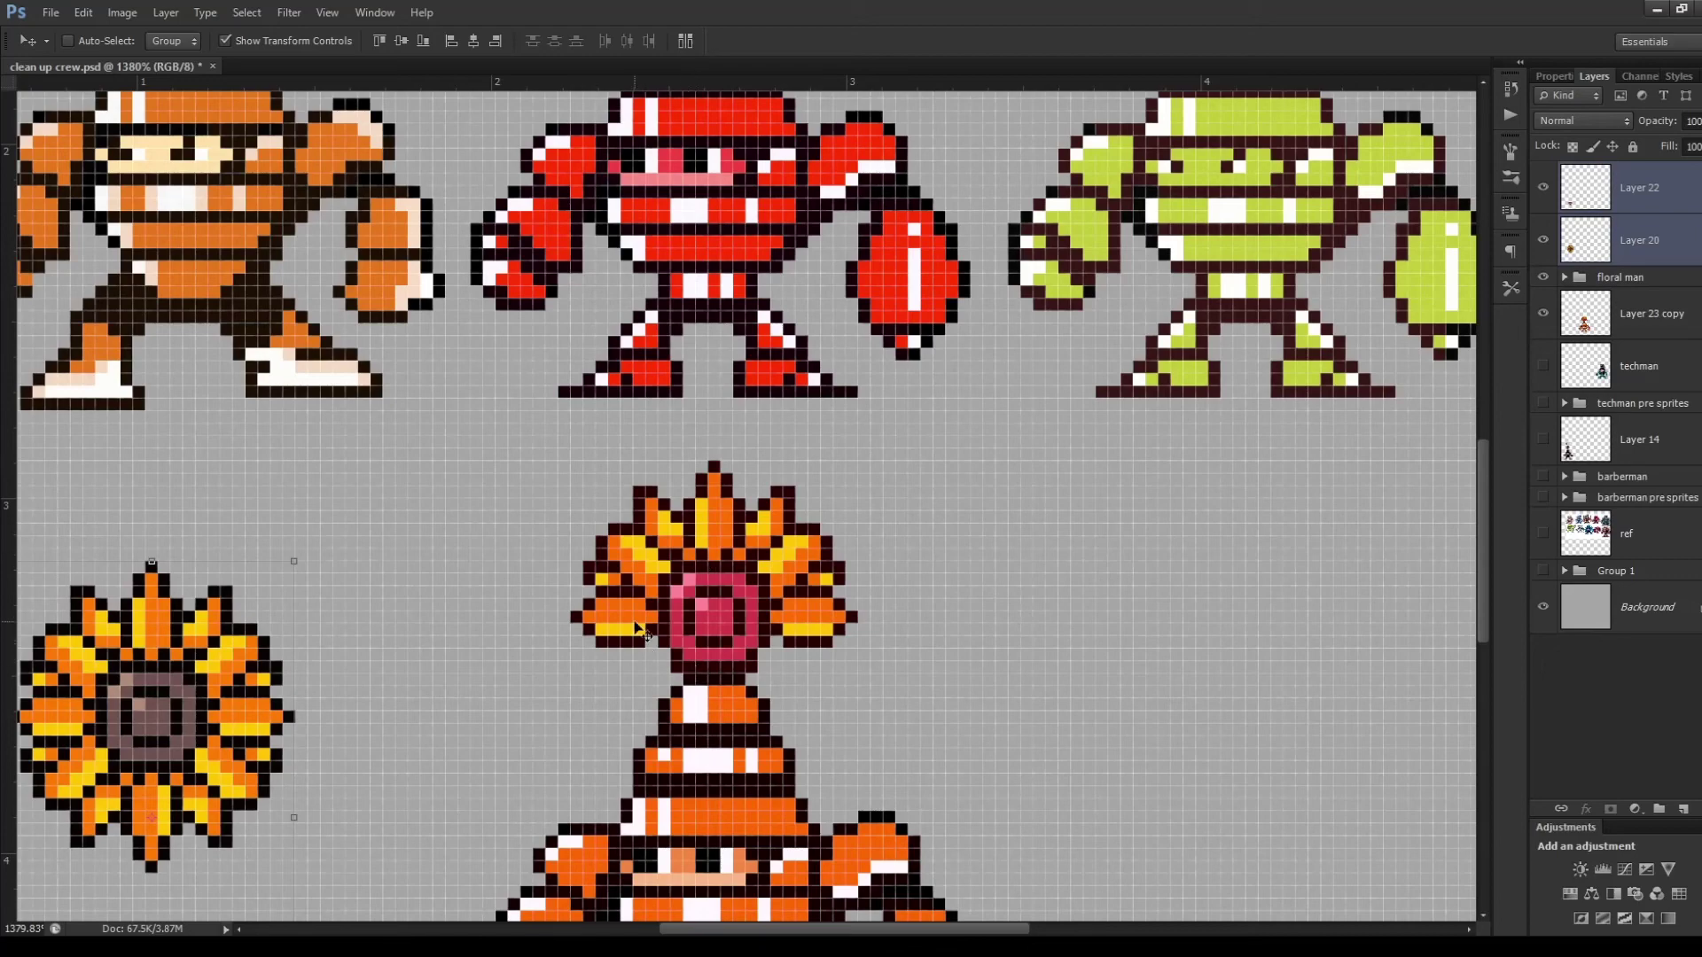
scroll(629, 602, down, 3)
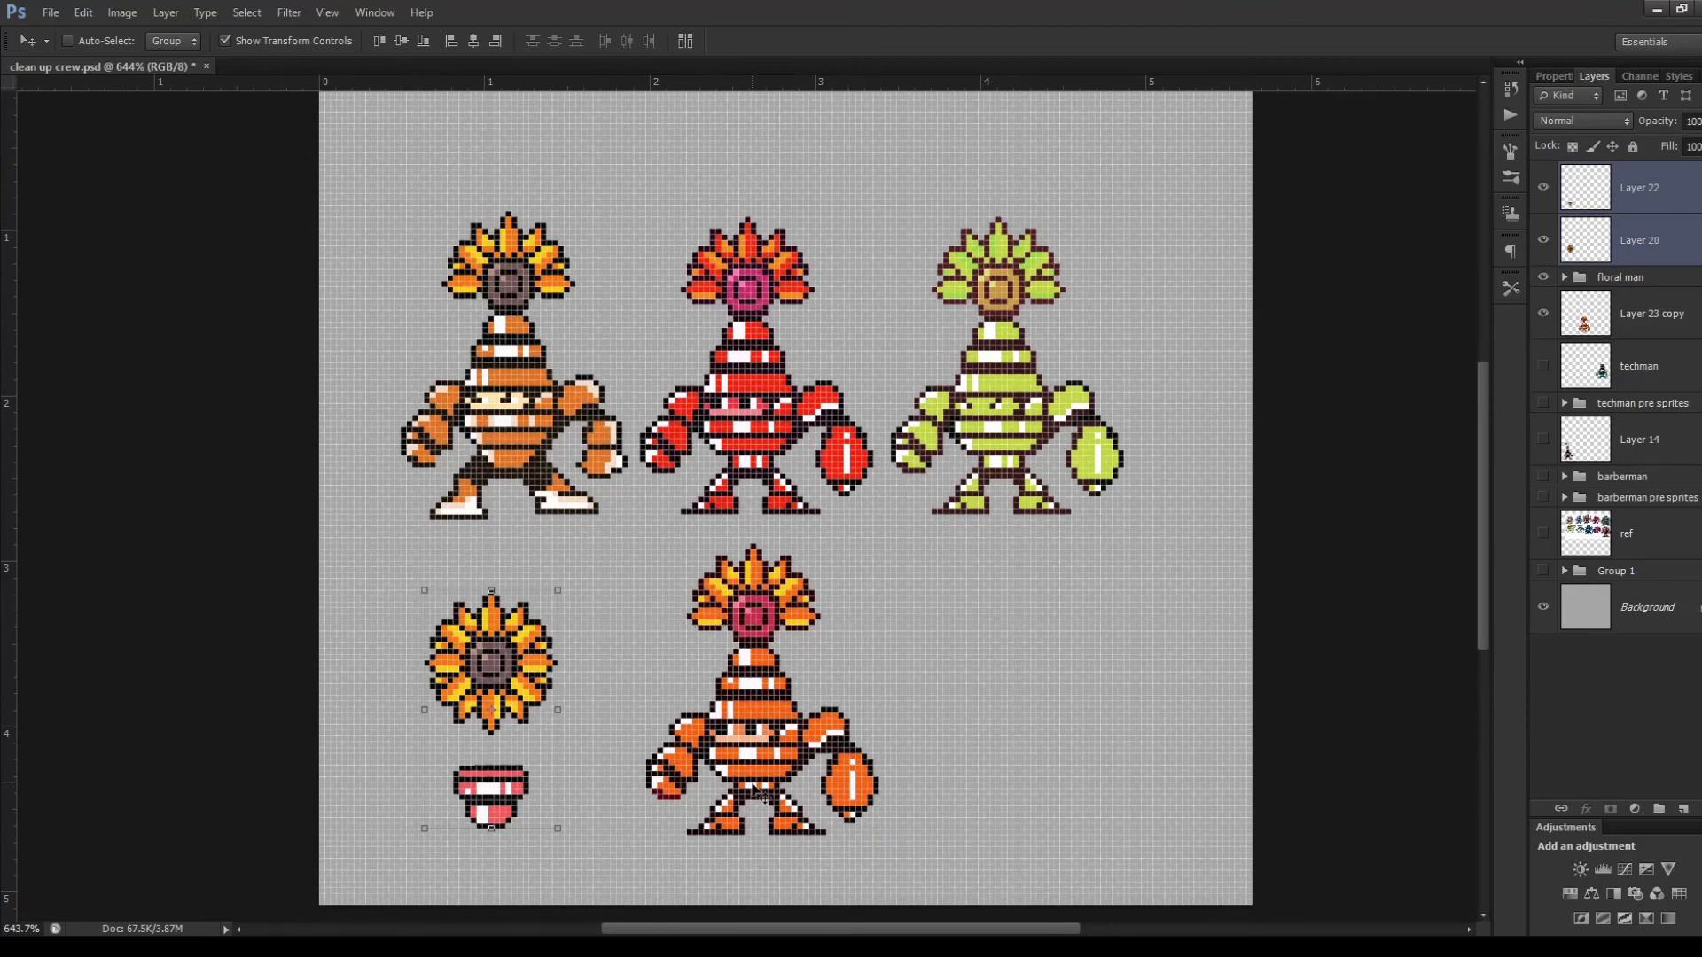
scroll(749, 819, down, 1)
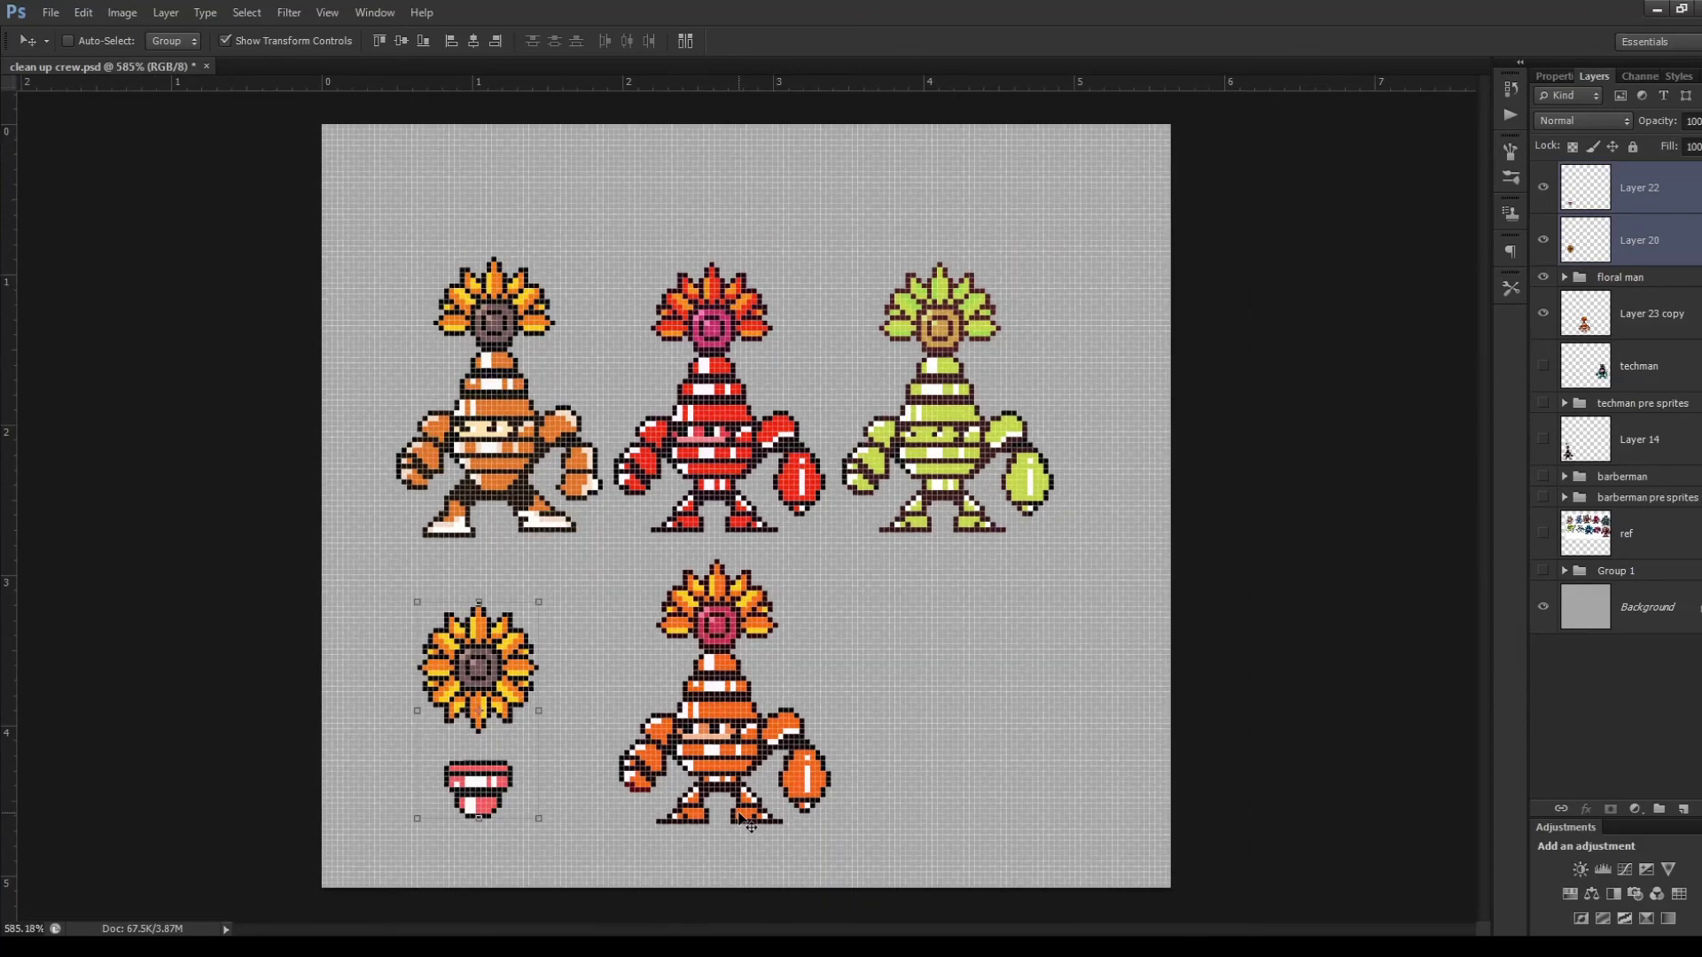
scroll(748, 820, down, 2)
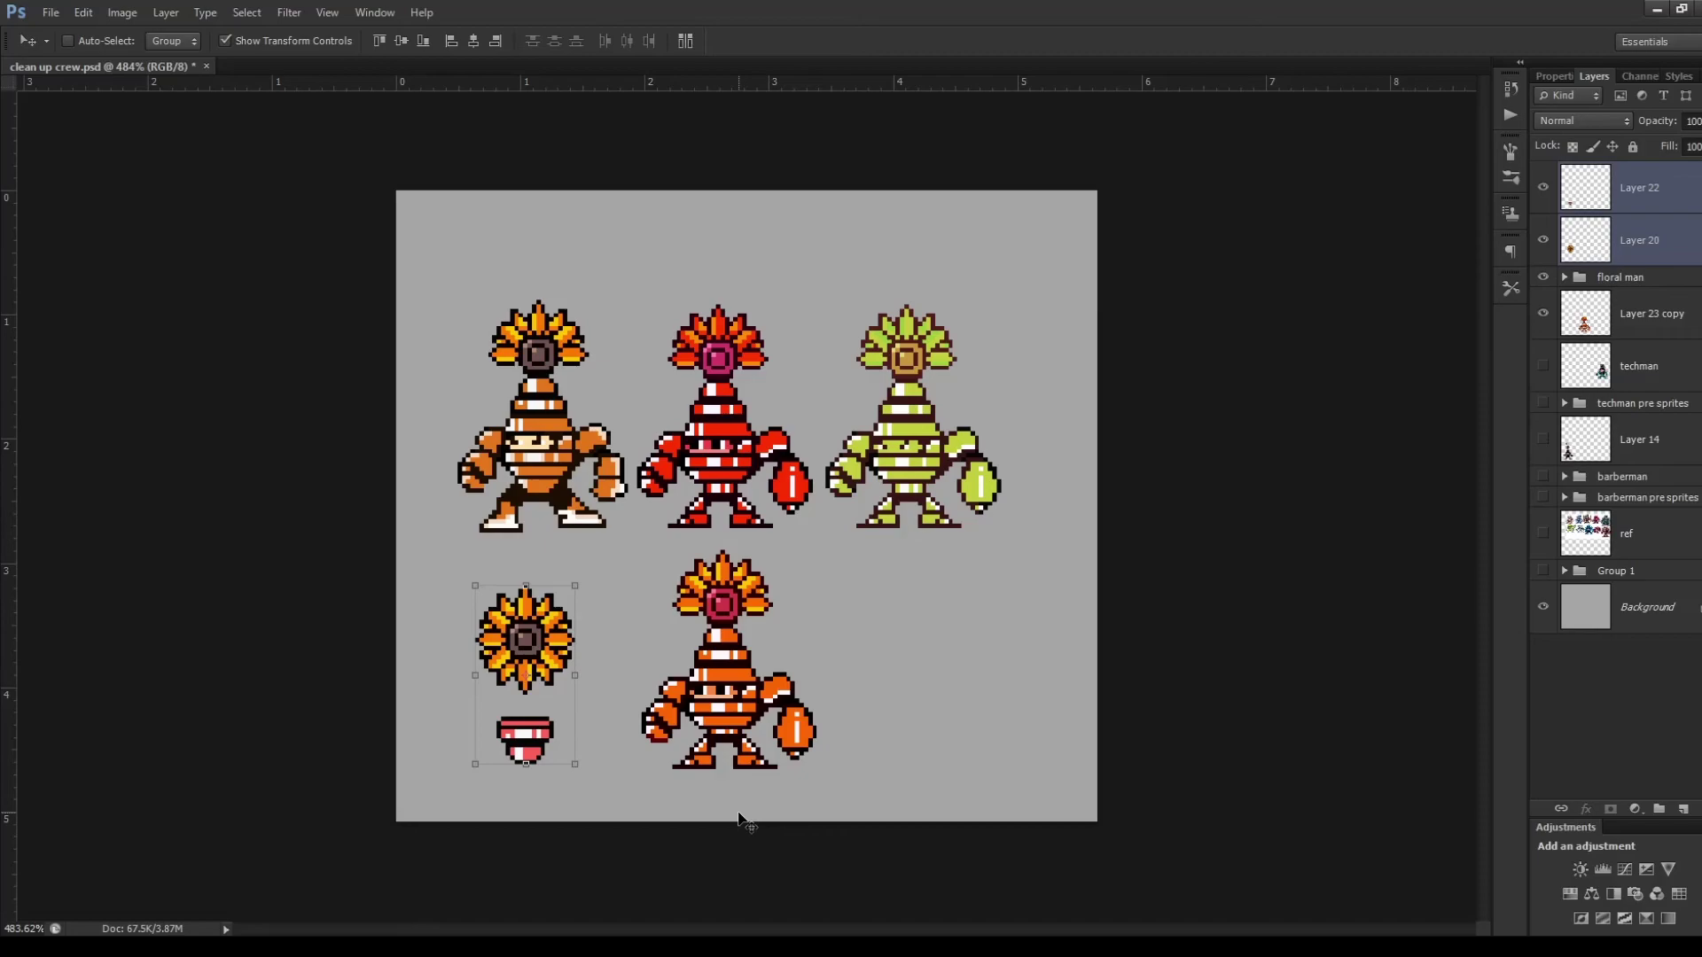
scroll(738, 820, up, 6)
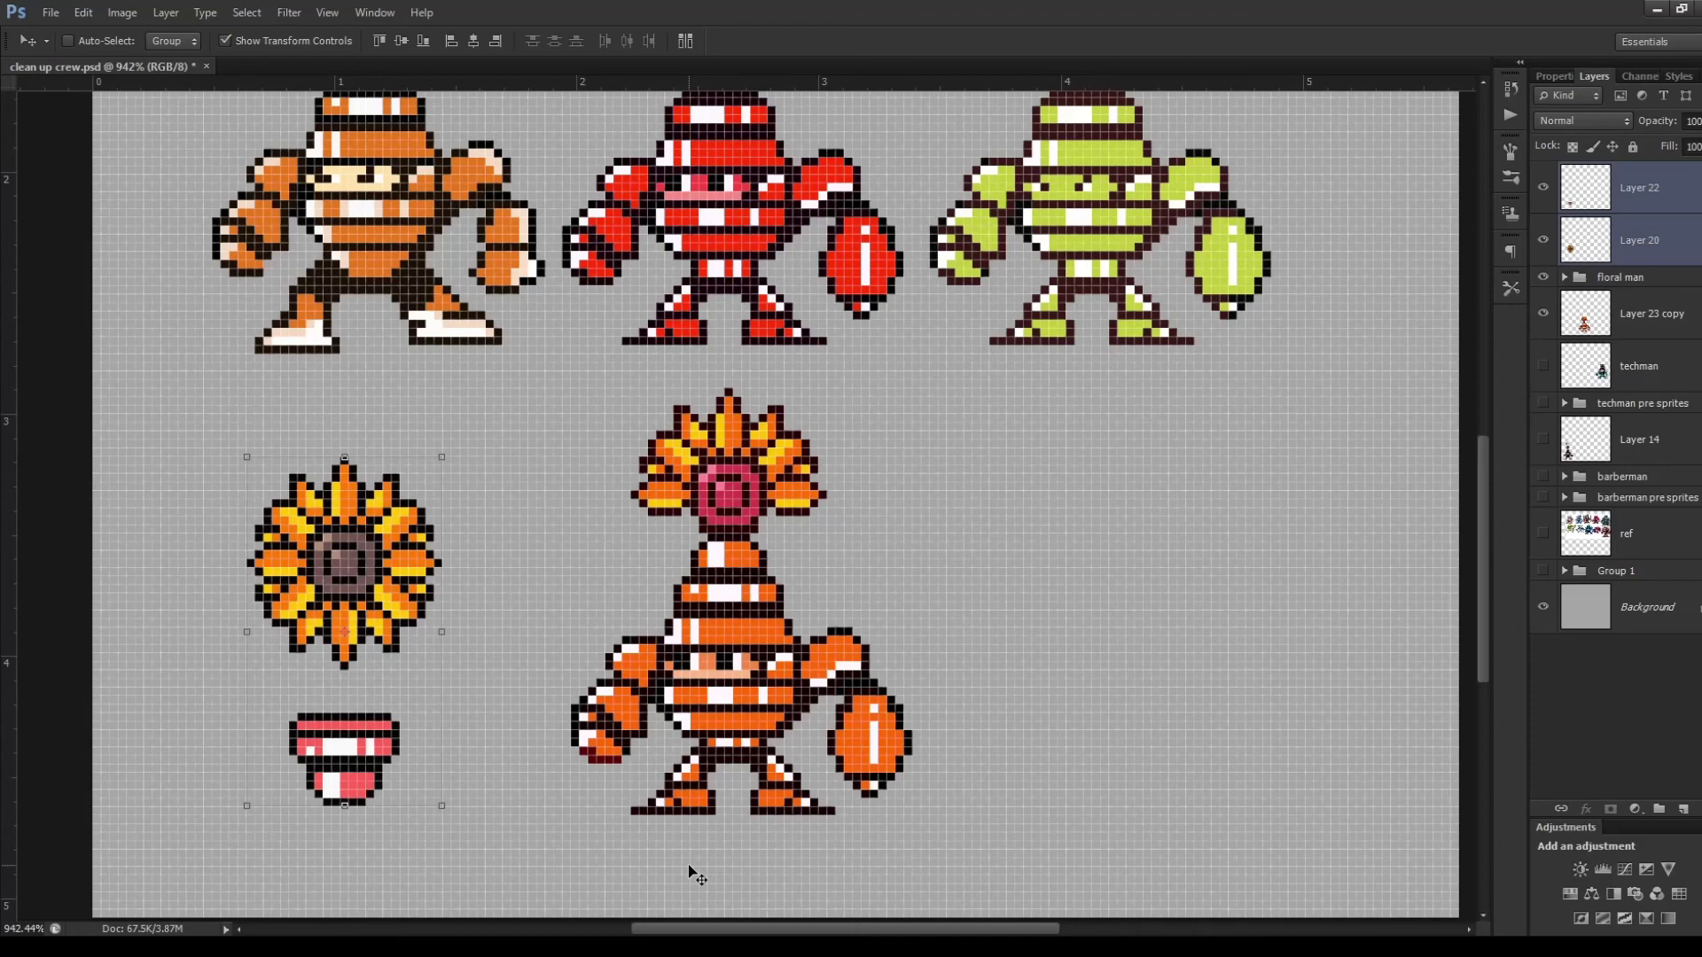
scroll(673, 815, down, 3)
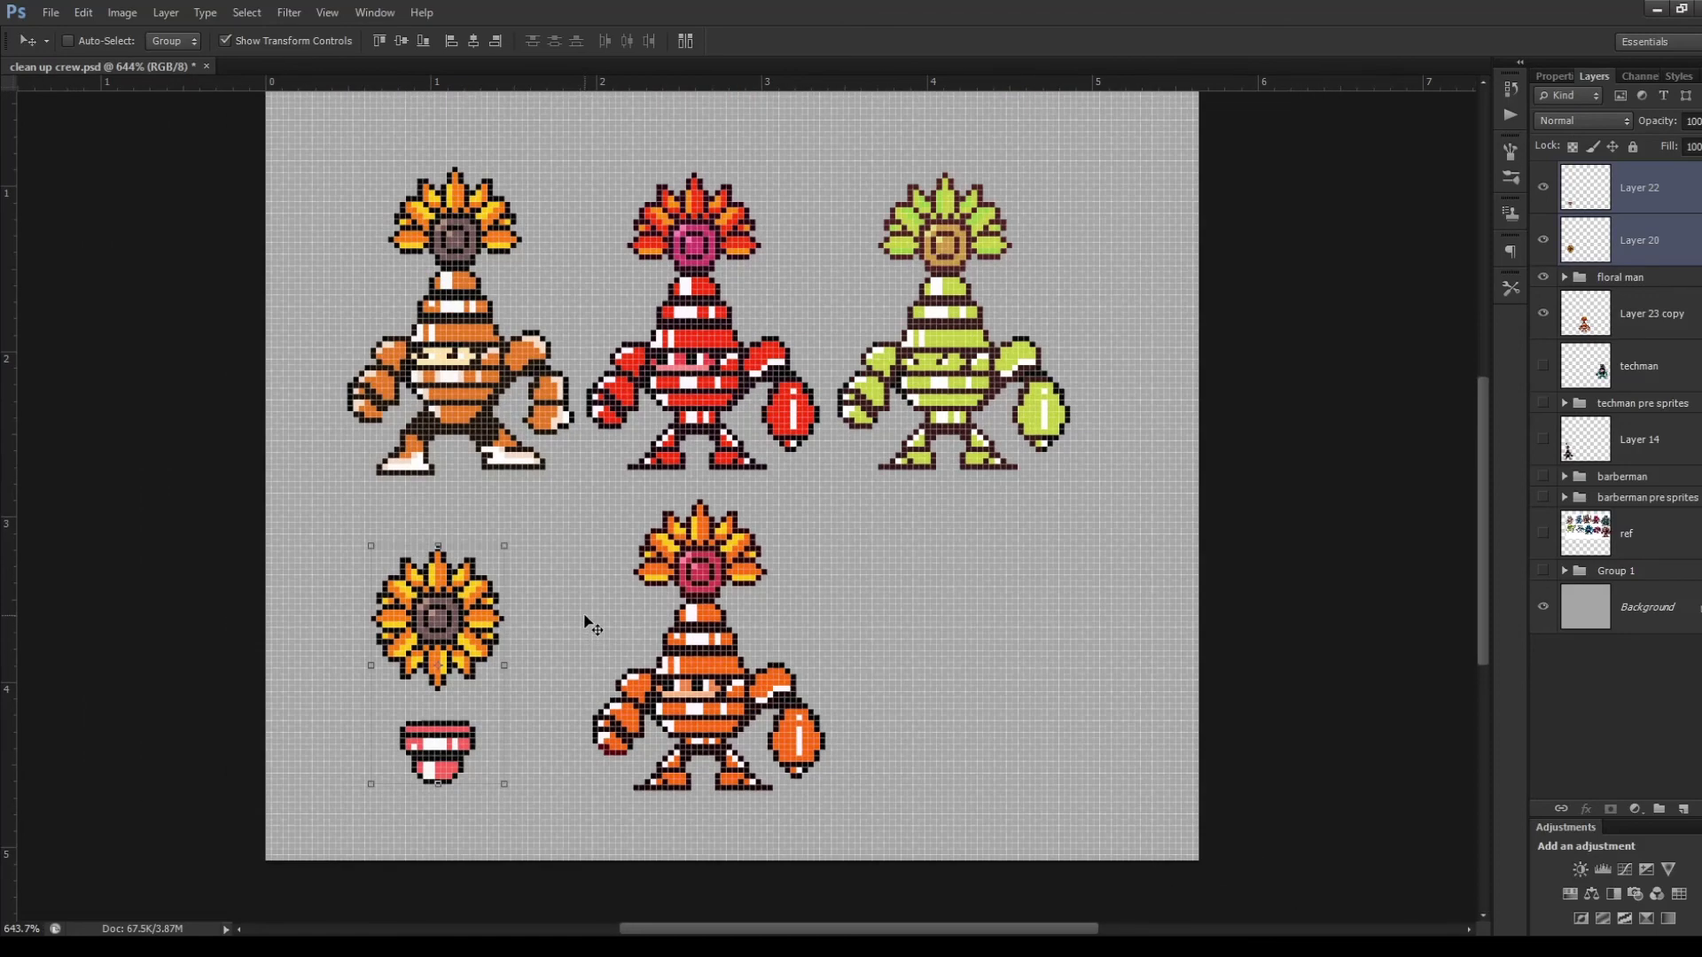
scroll(591, 624, up, 1)
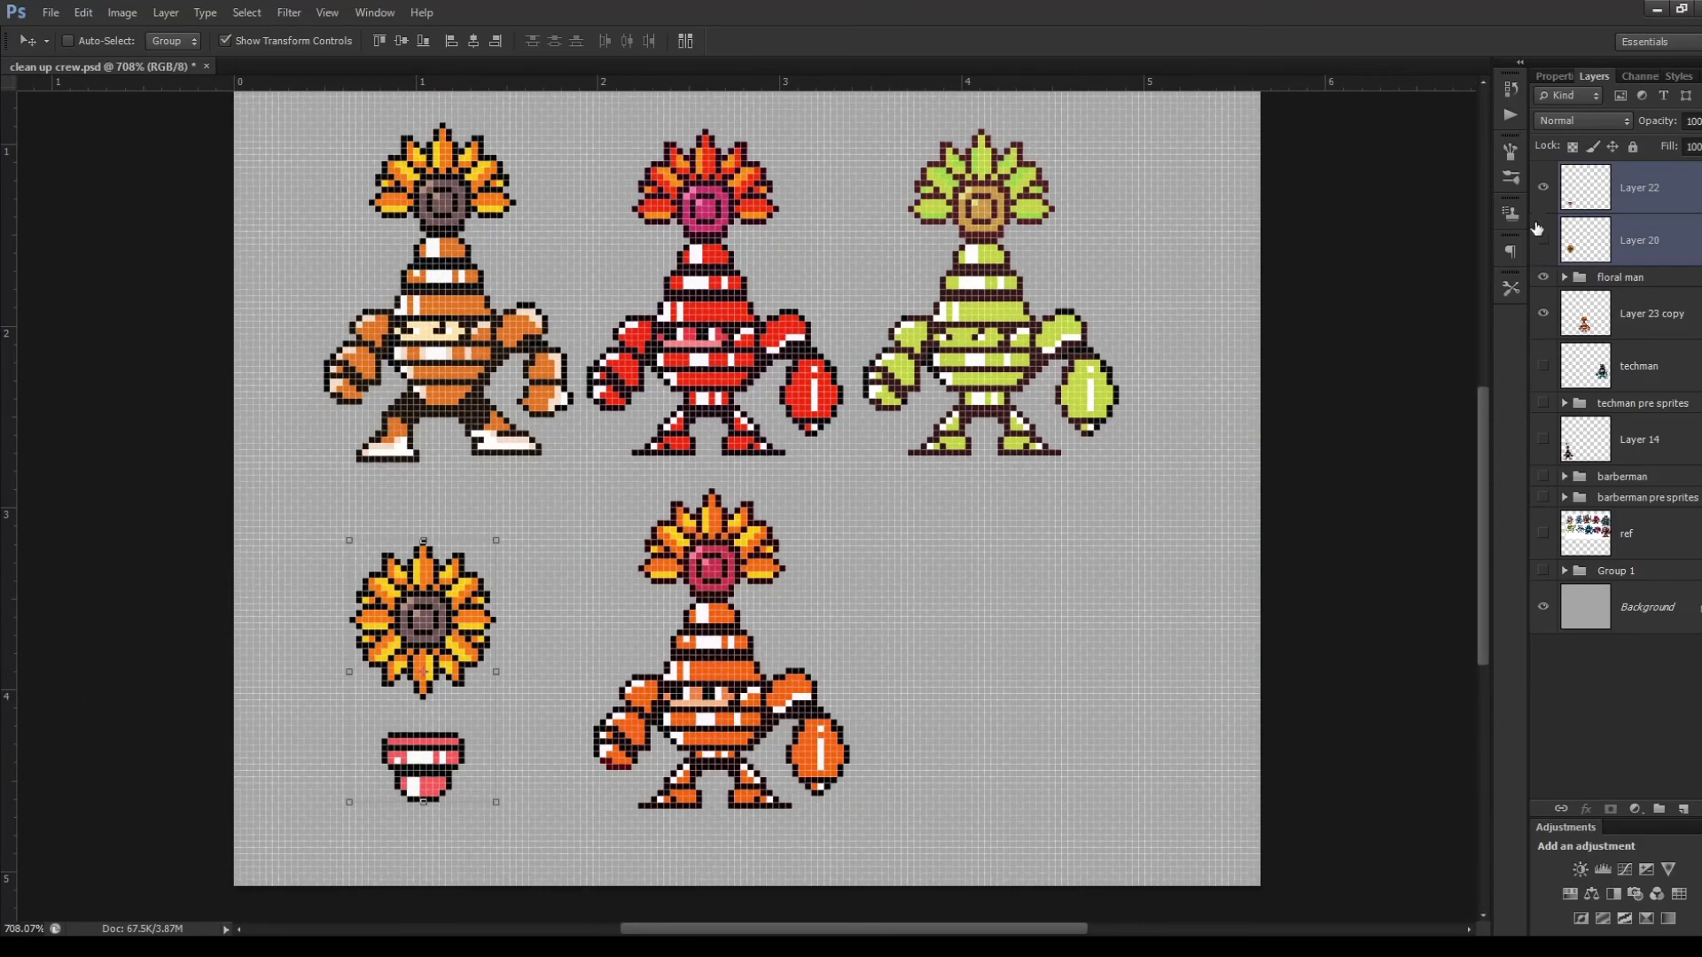
Hide the sunflower and flowerpot layers and the floral man group, and move the orange floral man to the canvas's lower right.
click(1536, 229)
click(1539, 203)
click(1543, 278)
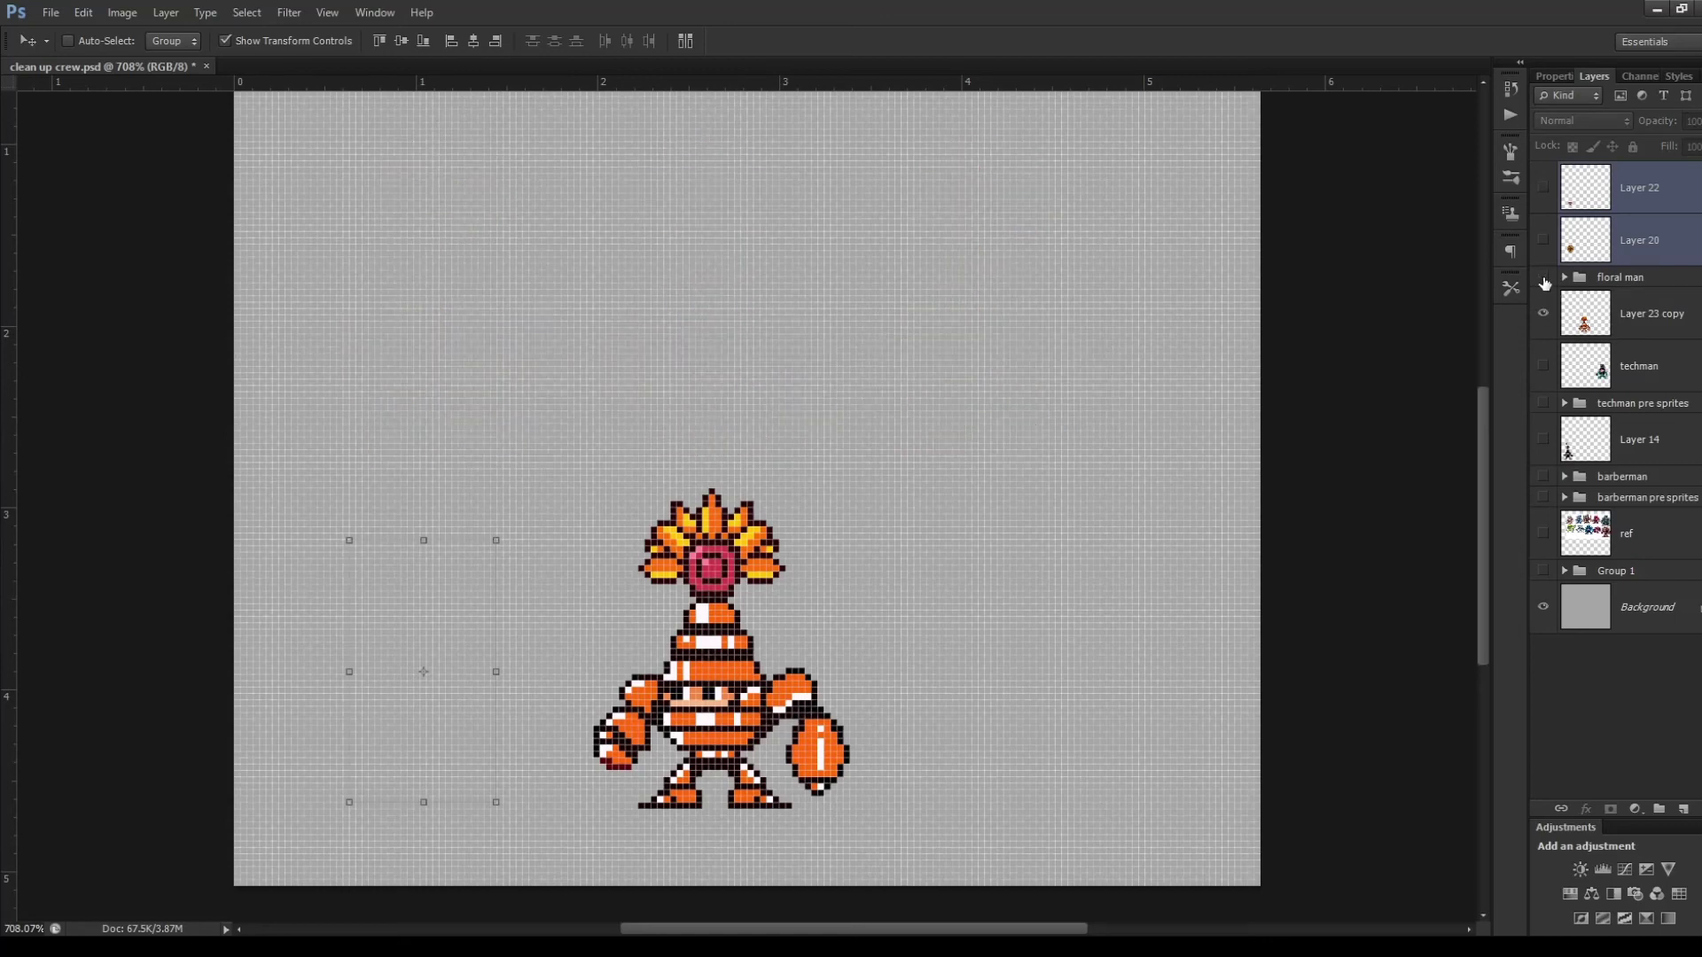
click(1586, 313)
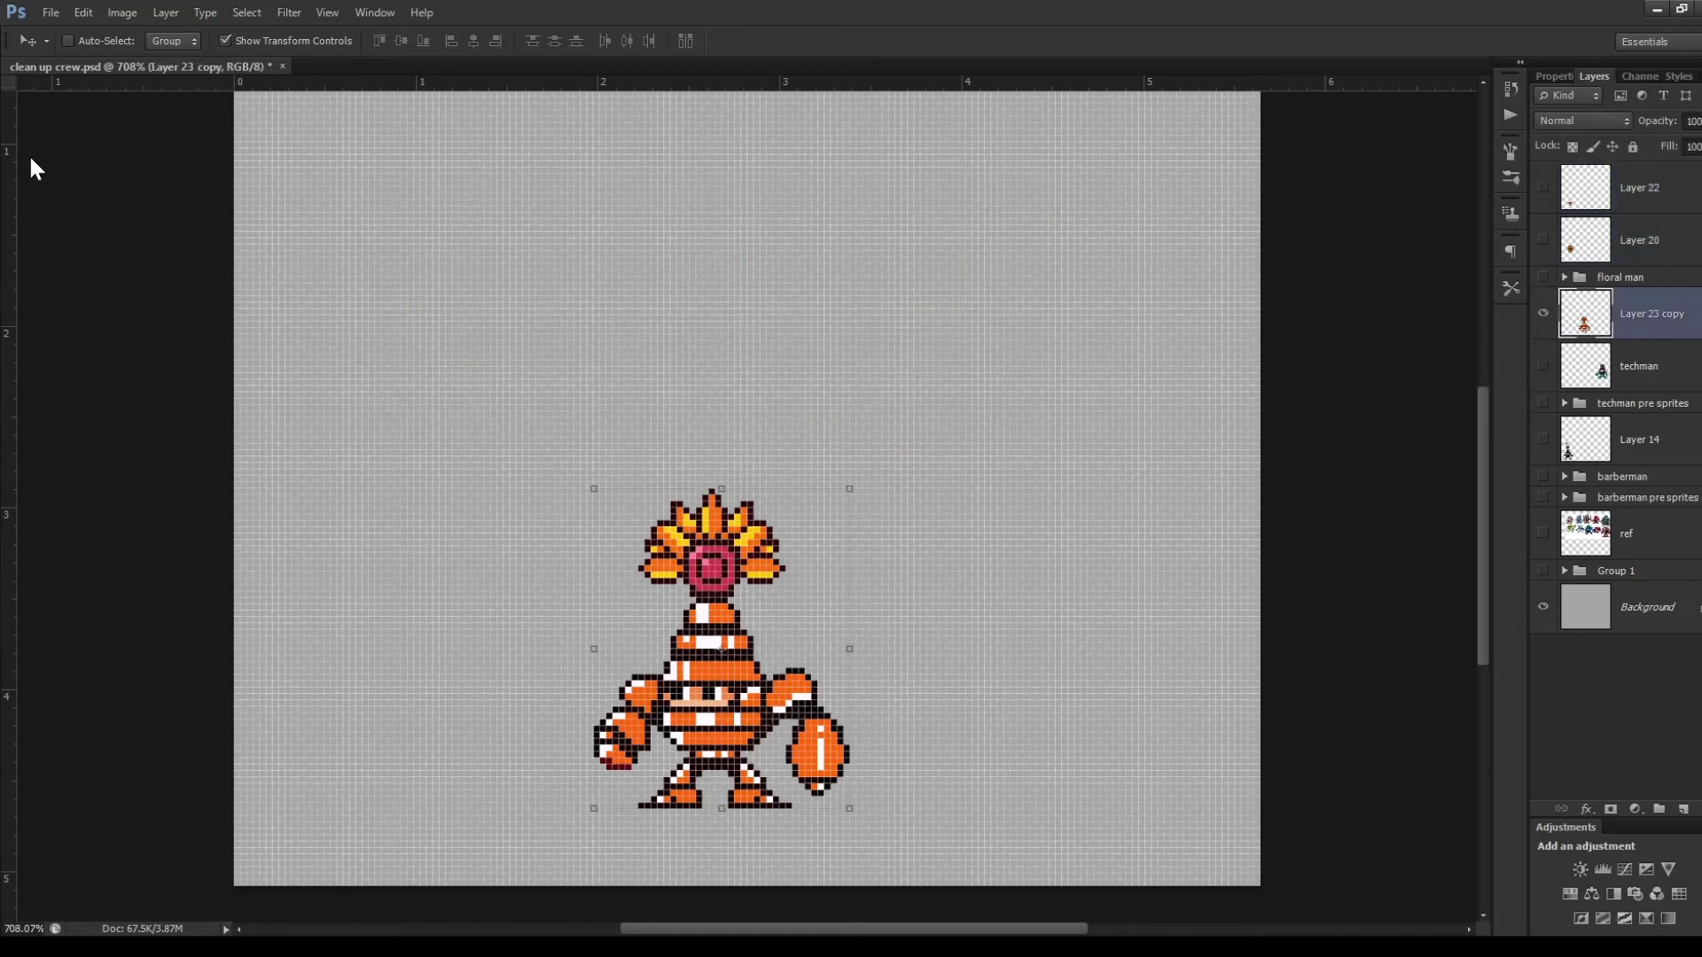
drag(771, 656, 1052, 688)
Show the techman layer and barberman's Layer 14, and place techman between barberman and the orange floral man.
click(1558, 370)
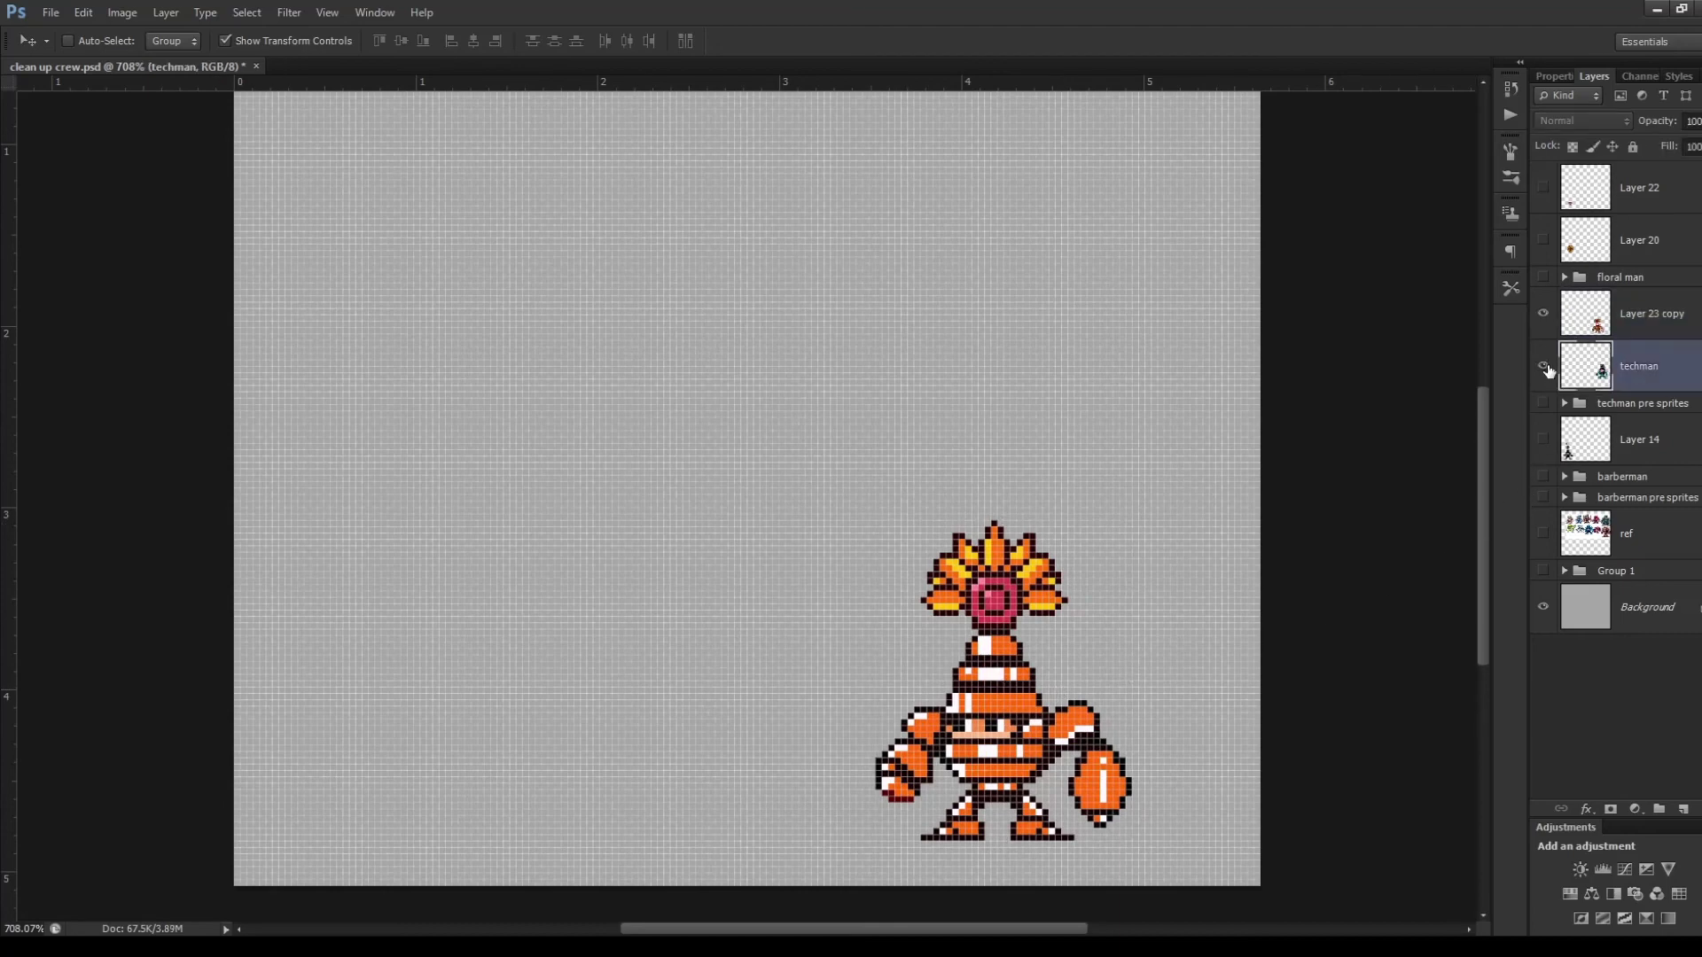
click(1544, 366)
drag(1130, 514, 737, 684)
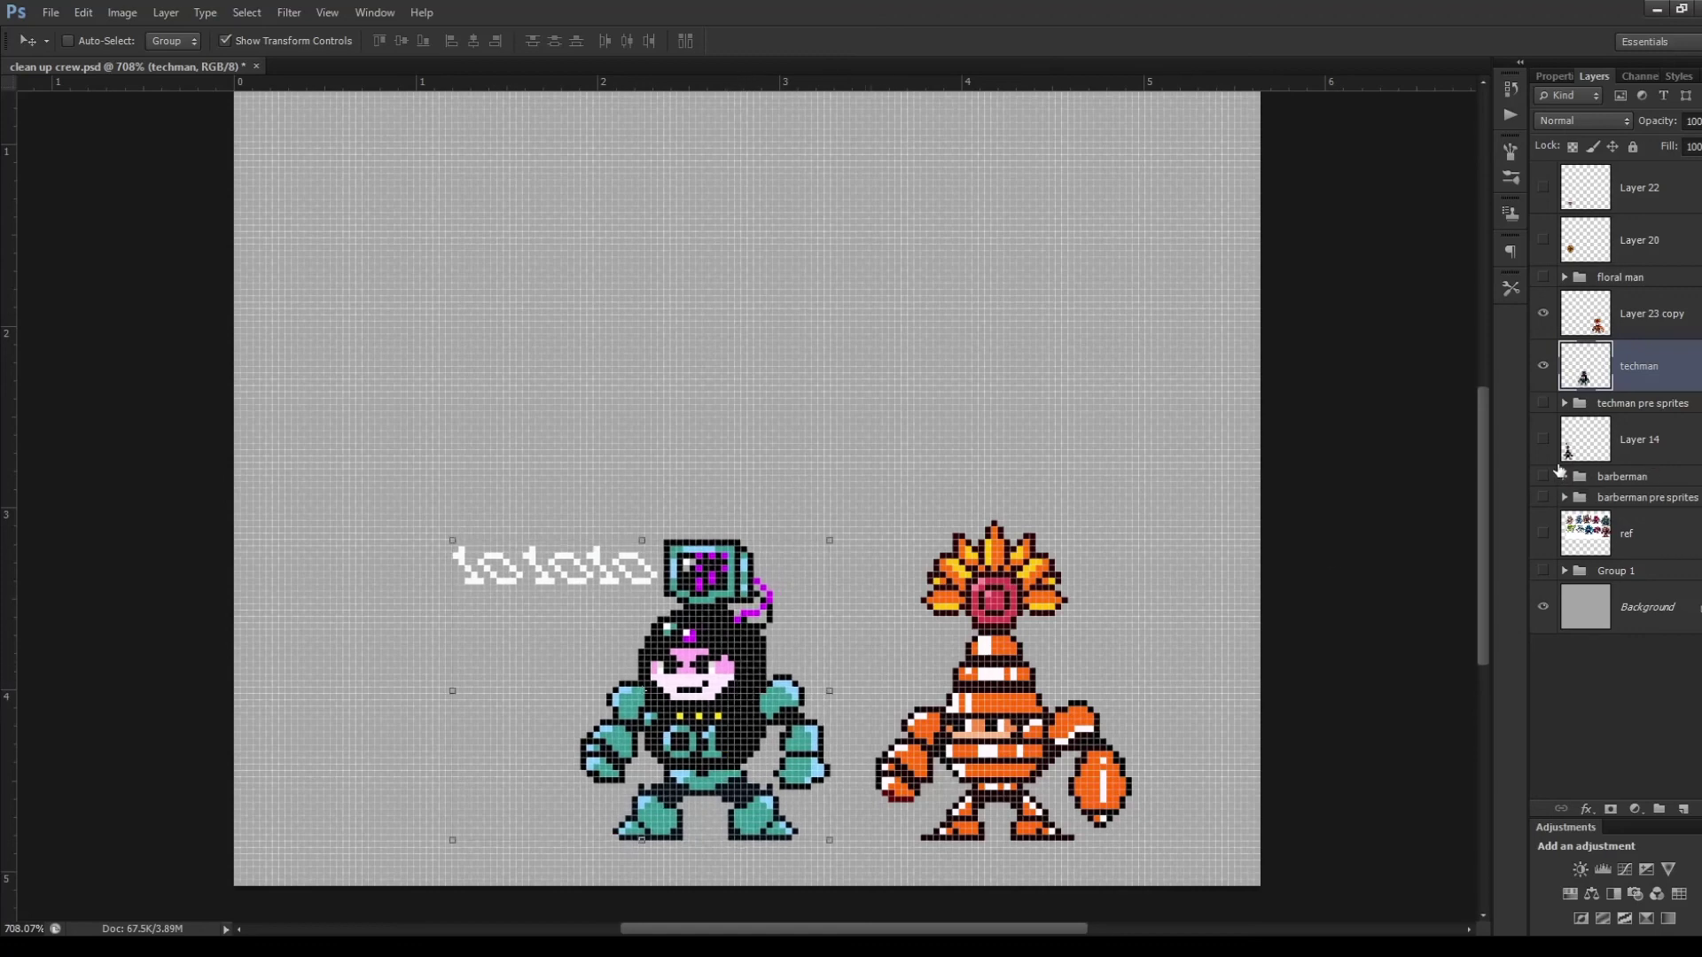
click(1545, 450)
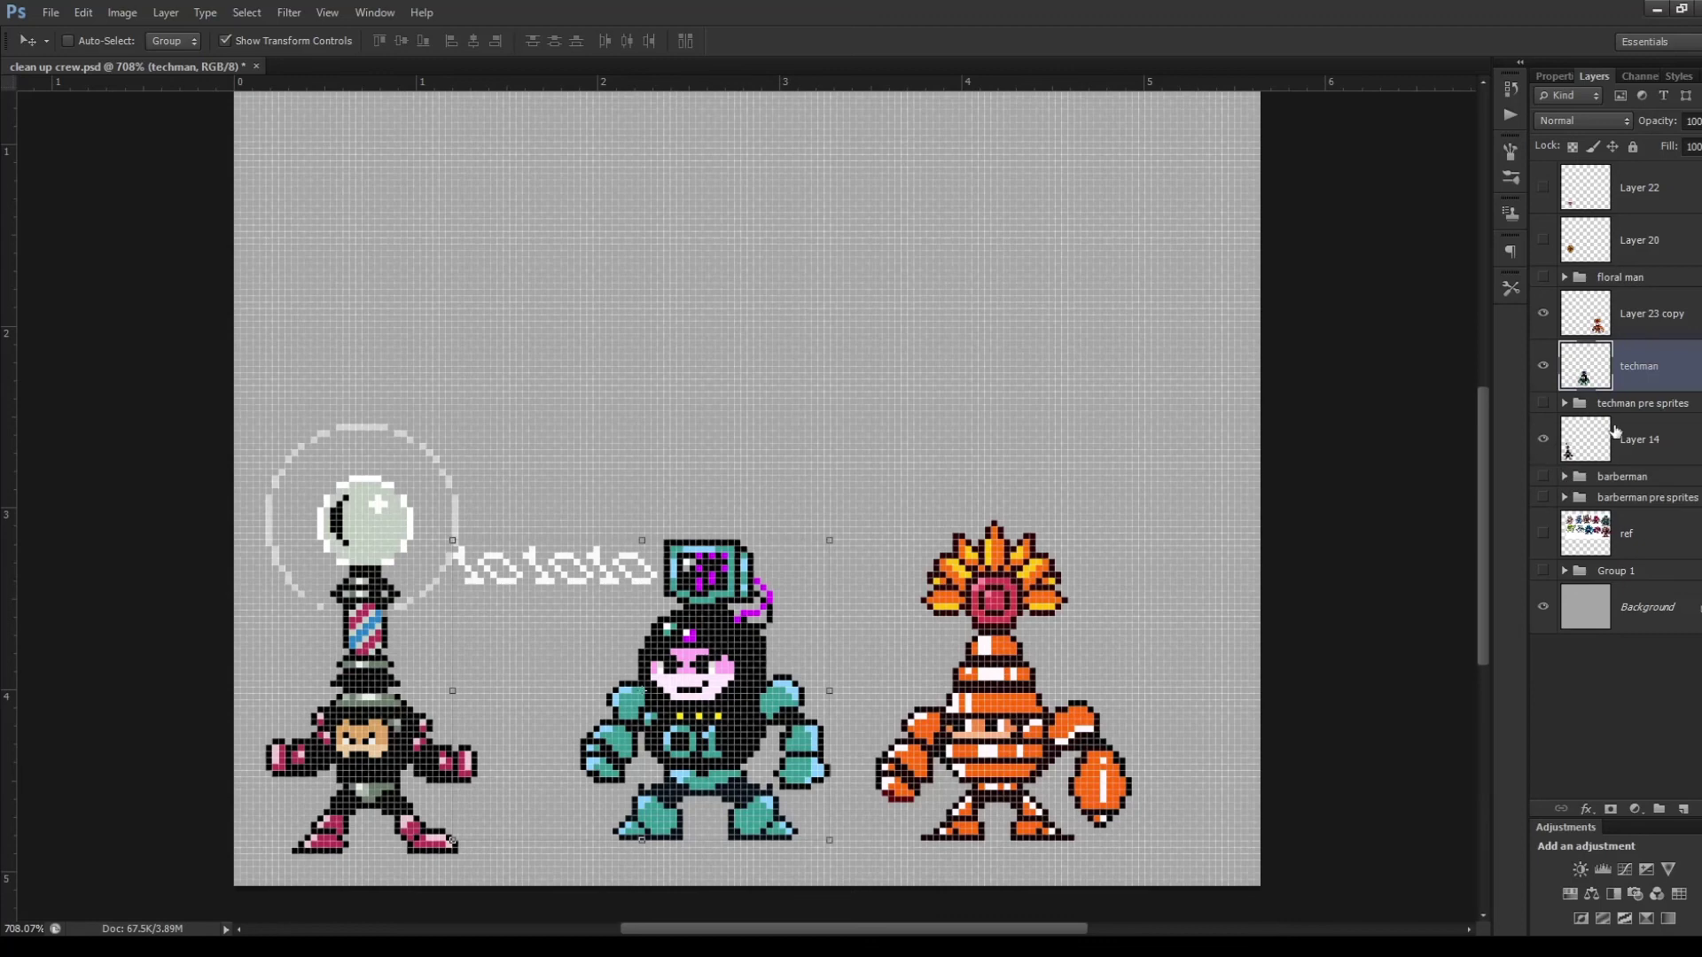
drag(720, 721, 742, 723)
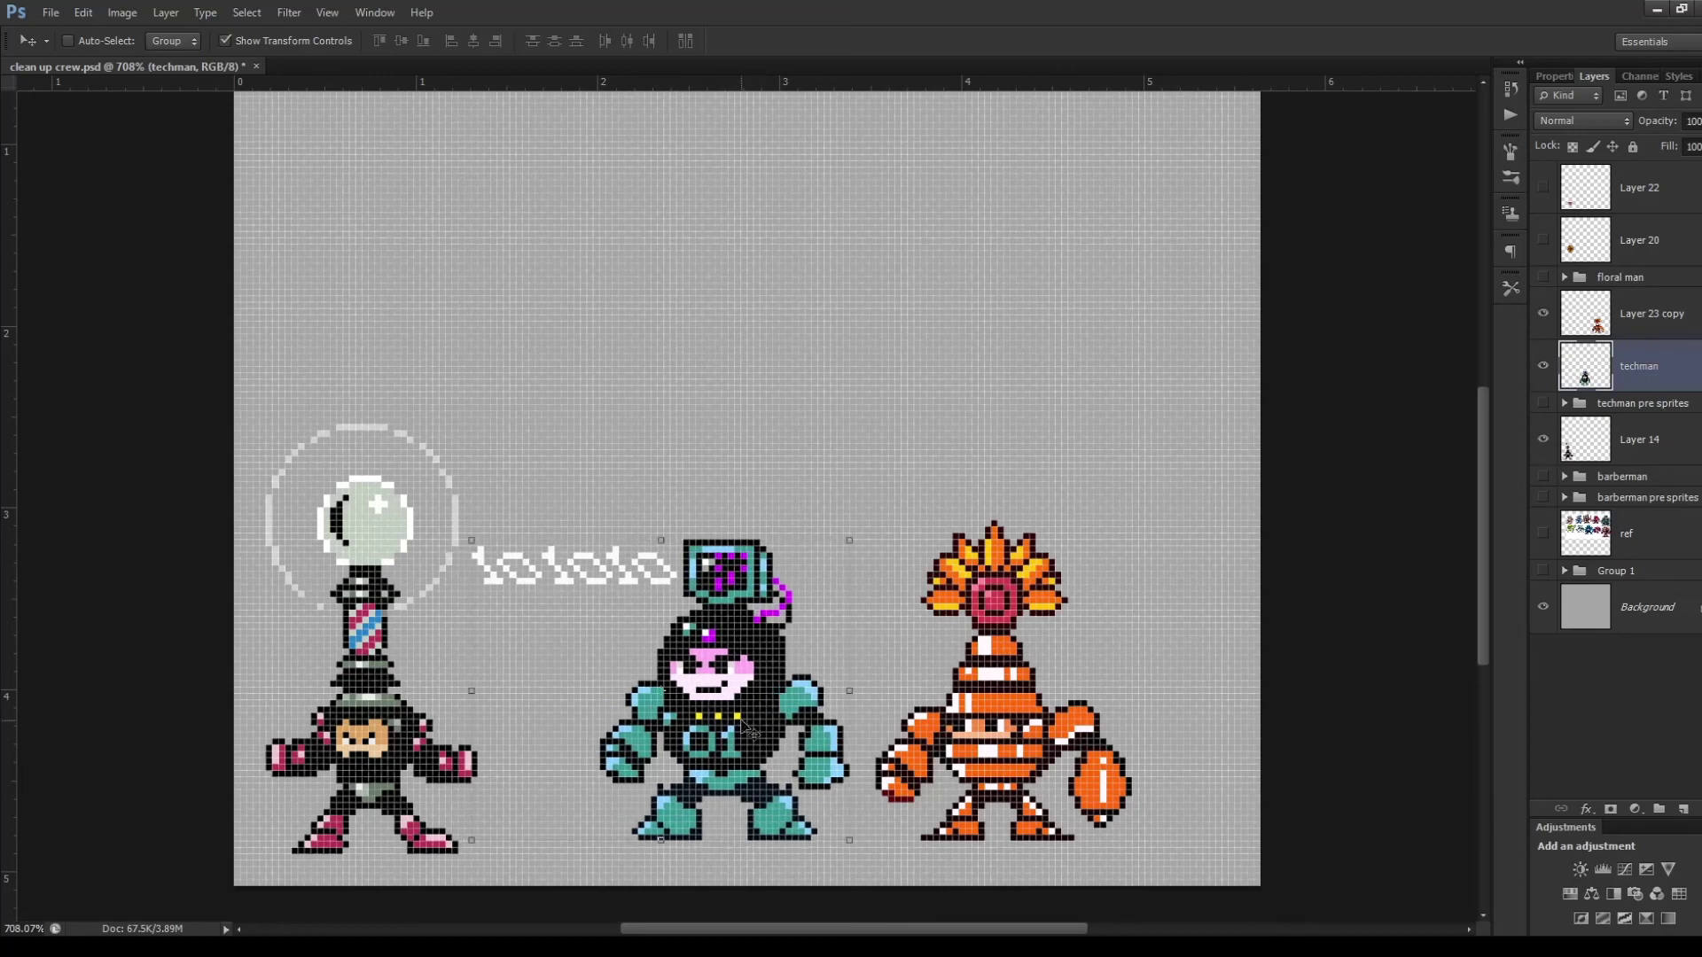
Space out the line-up by moving the orange floral man and techman slightly farther right.
scroll(747, 725, down, 2)
scroll(492, 777, up, 1)
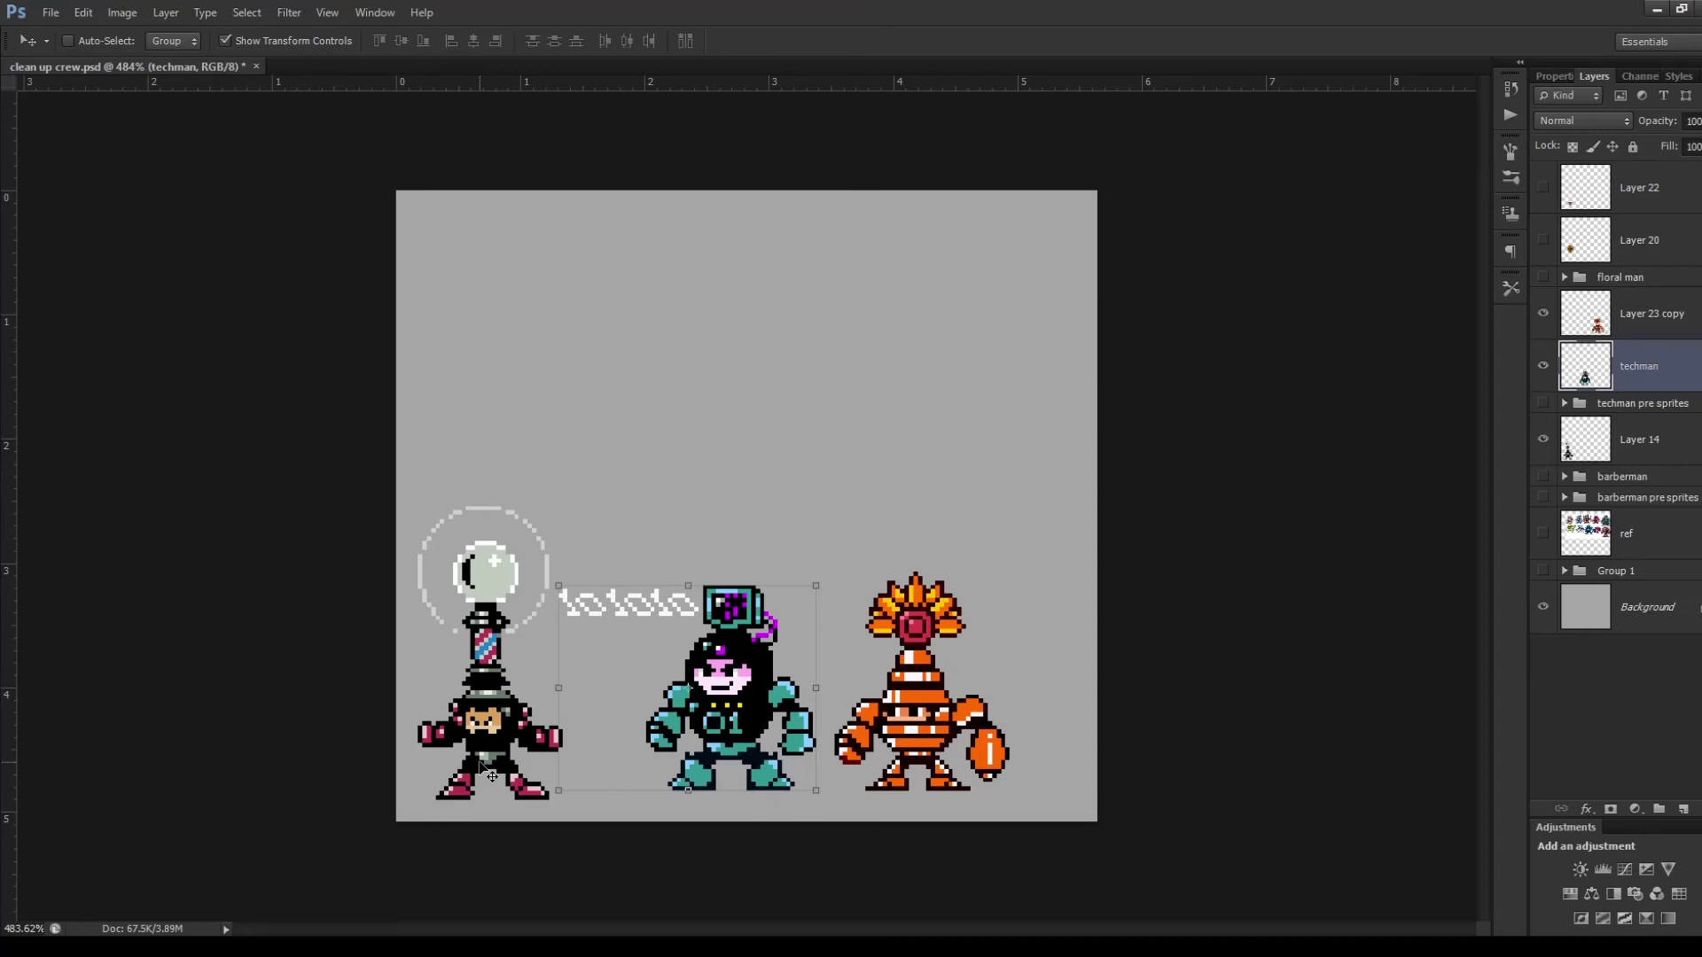
scroll(505, 846, up, 2)
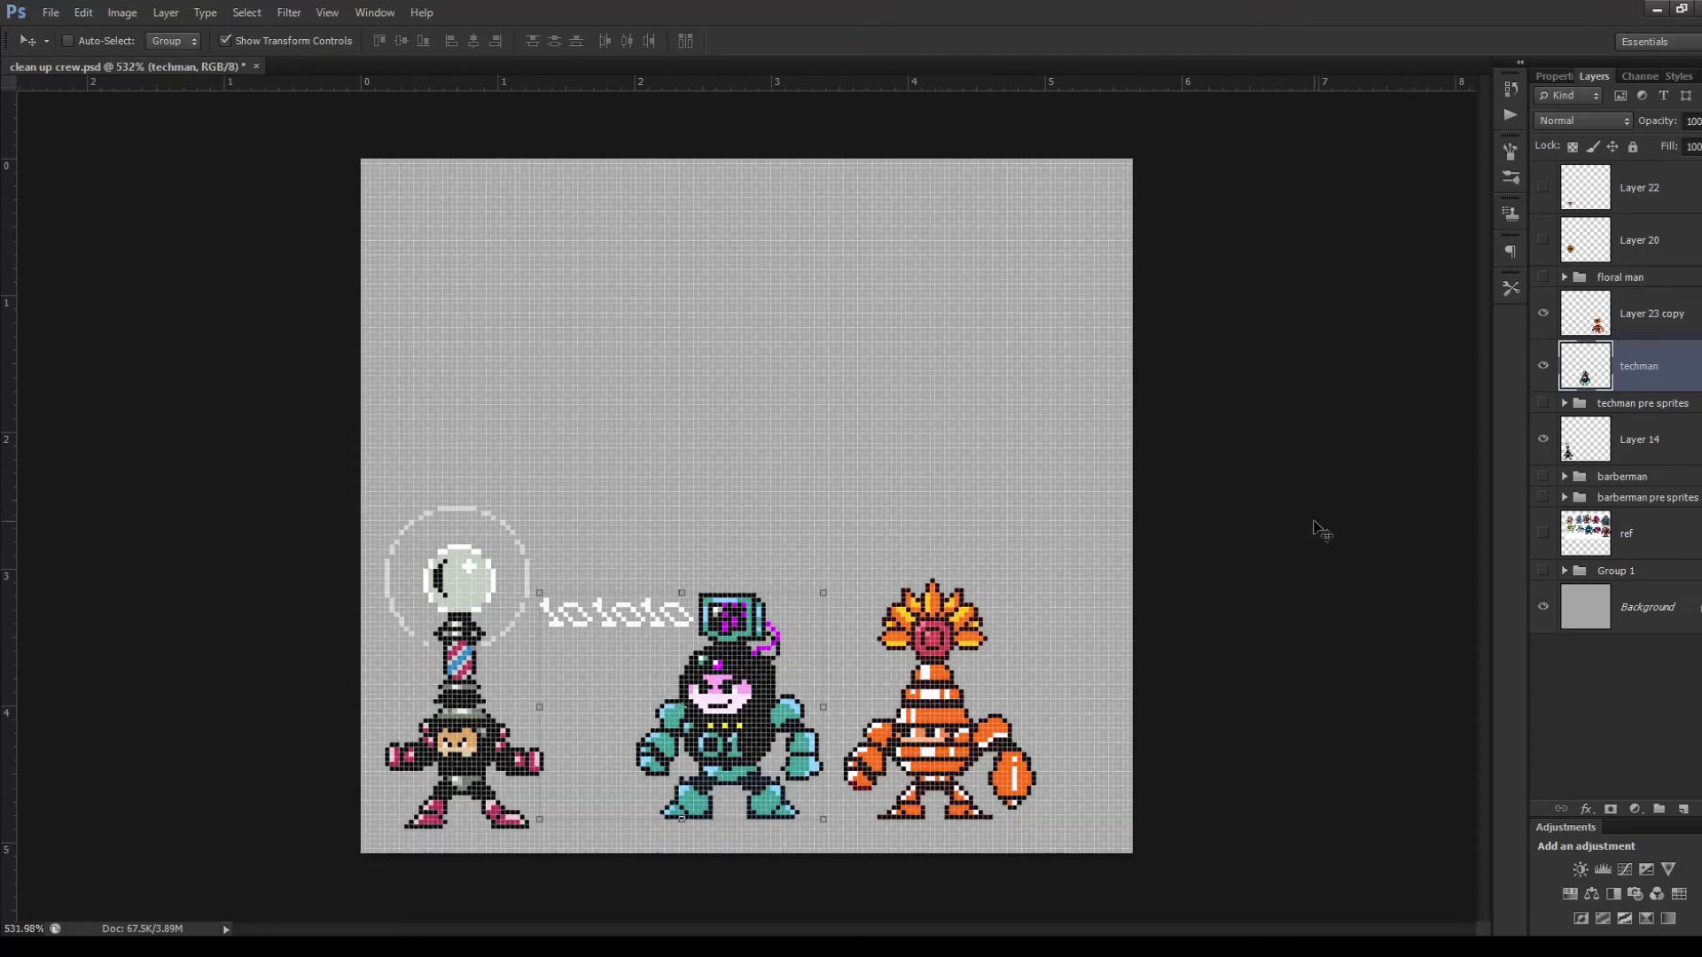
scroll(1321, 530, up, 3)
click(1606, 330)
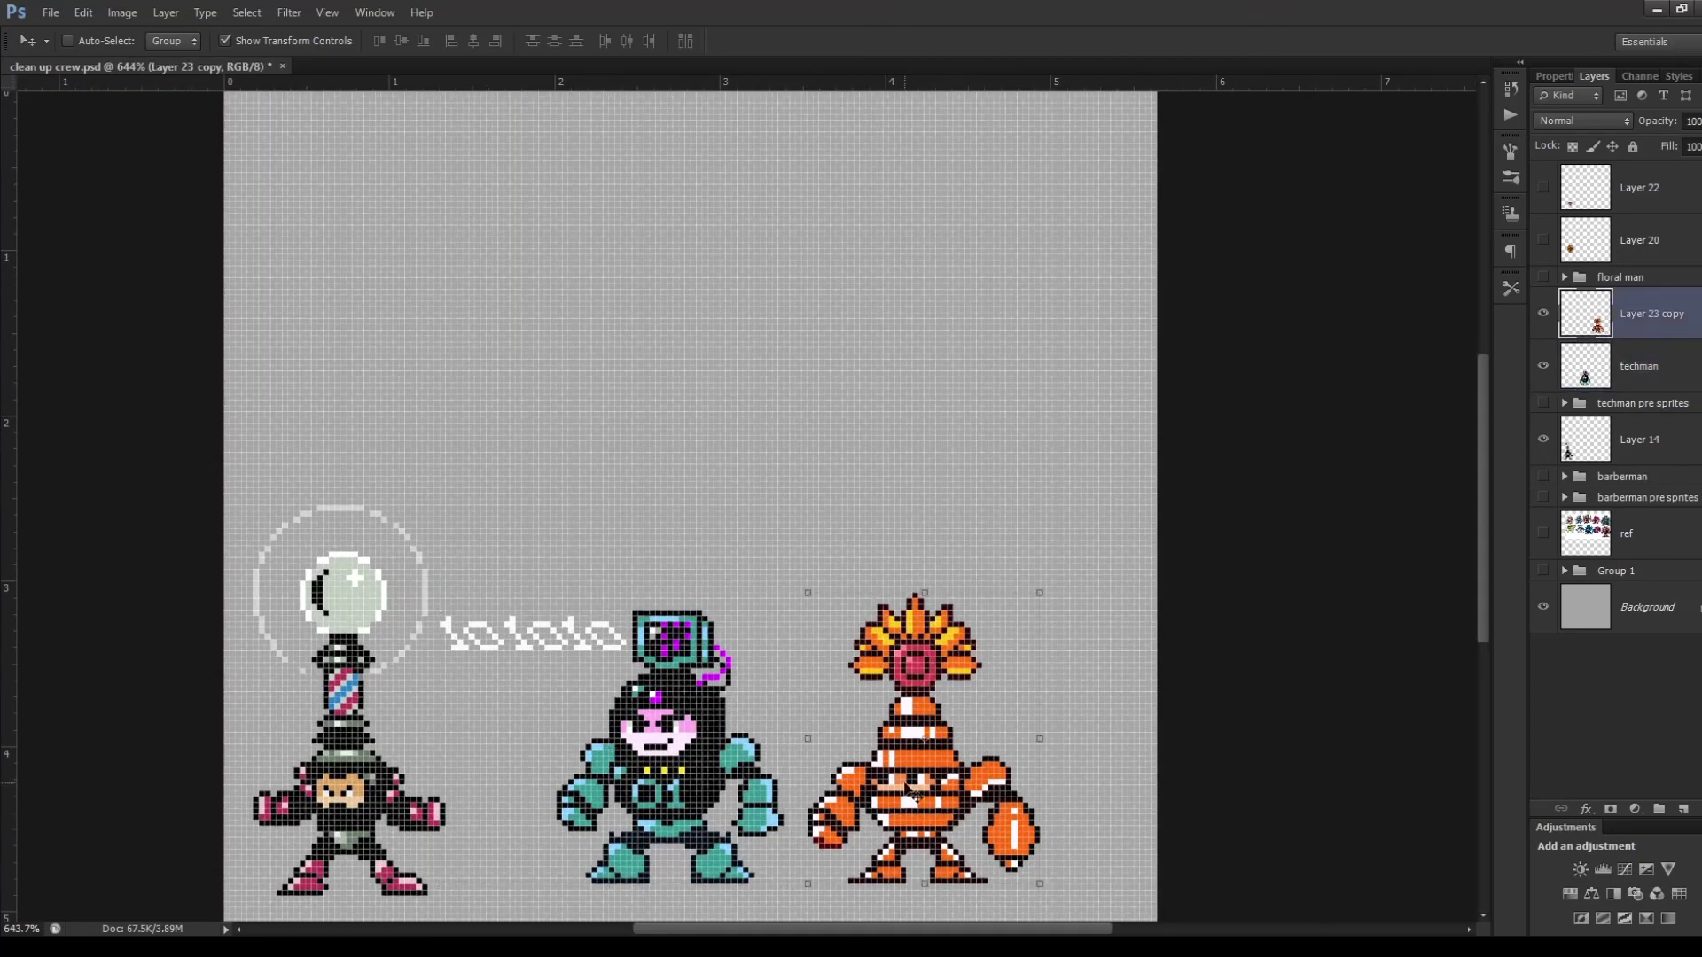
key(shift+Right)
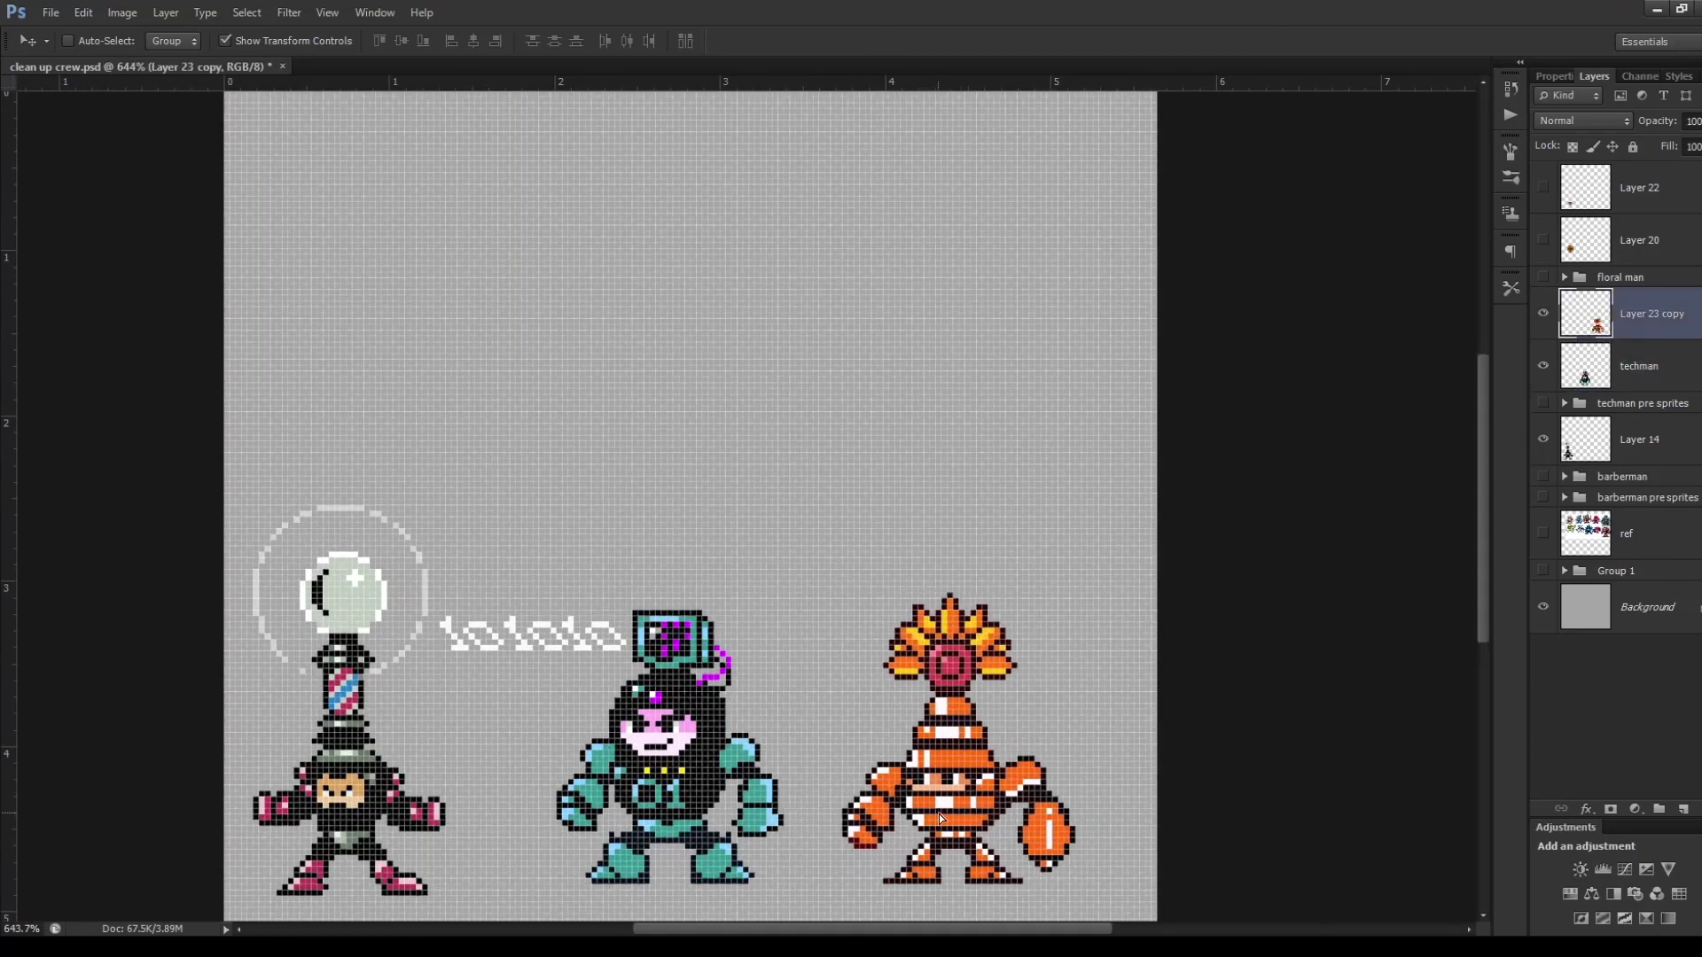
click(1638, 374)
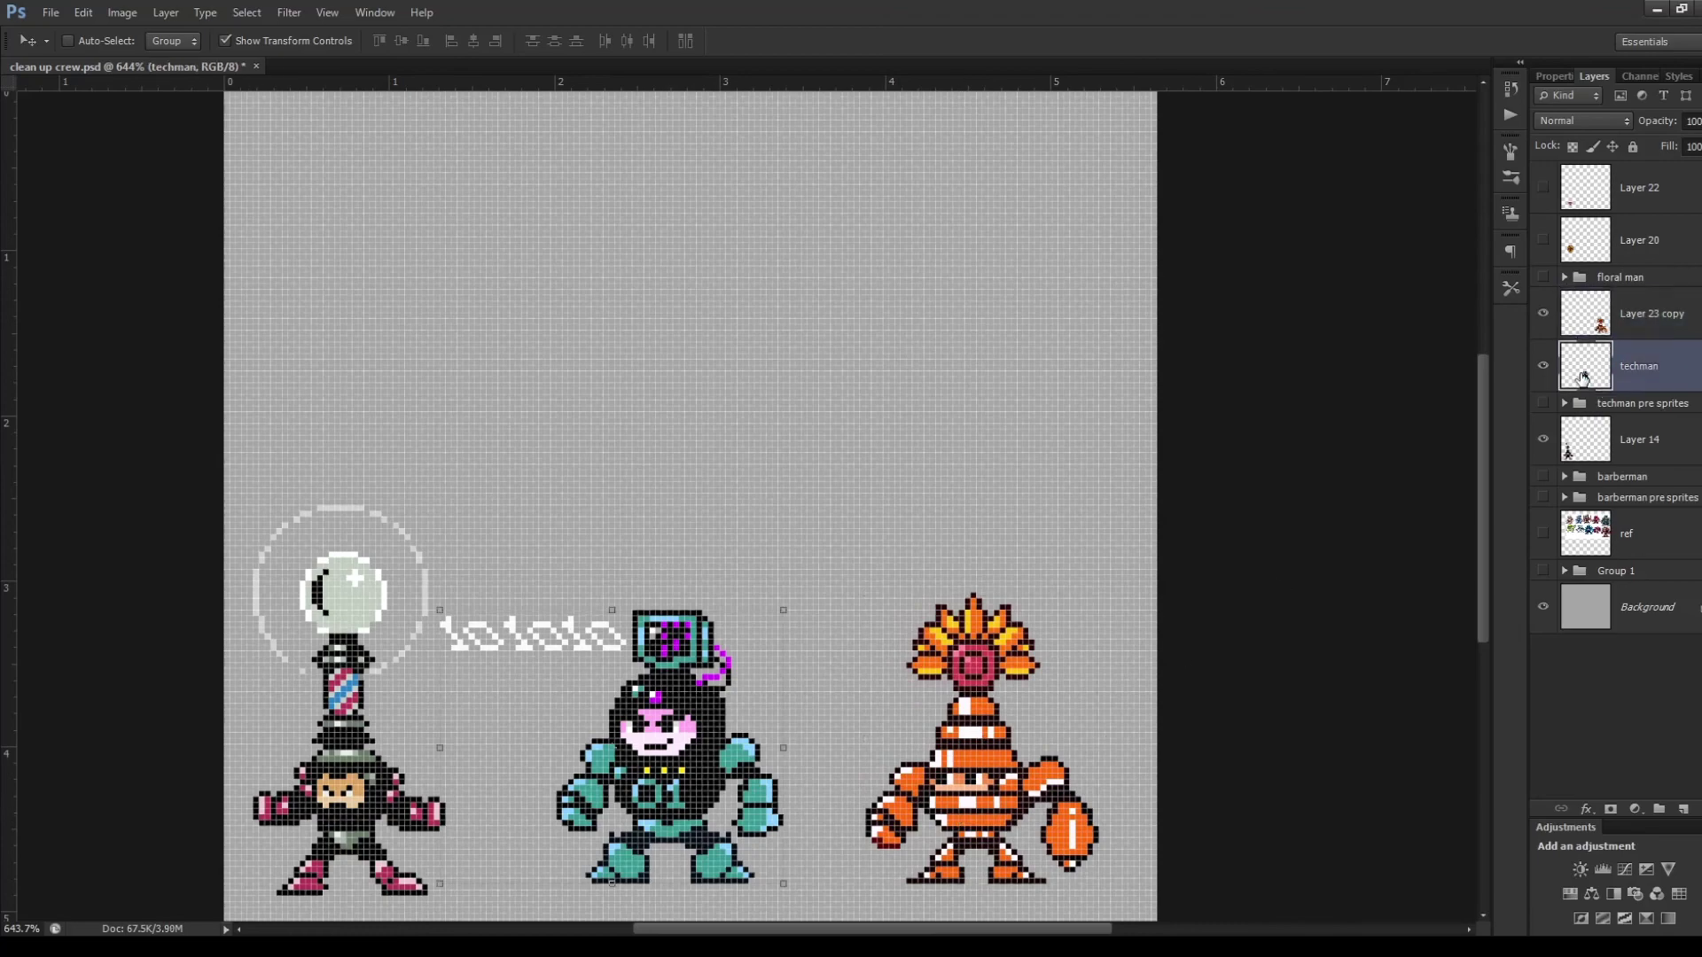
key(shift+Right)
key(shift+Left)
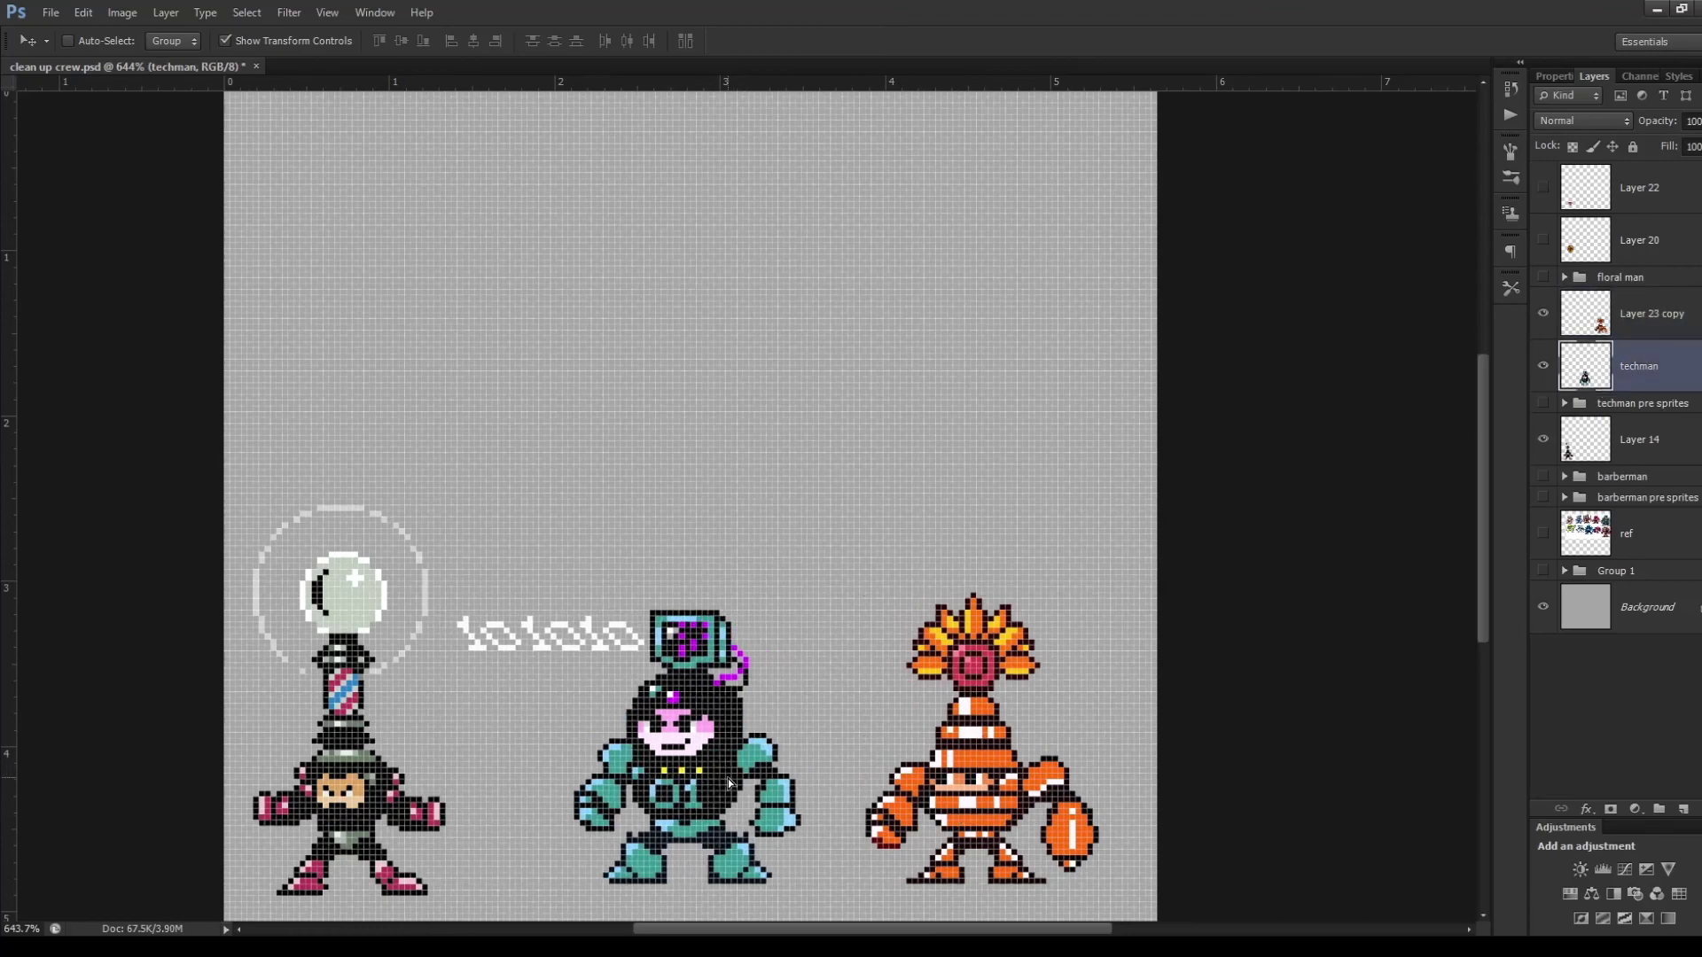
Review the line-up of barberman, techman and the orange floral man, and switch to the Pencil tool.
scroll(704, 823, down, 1)
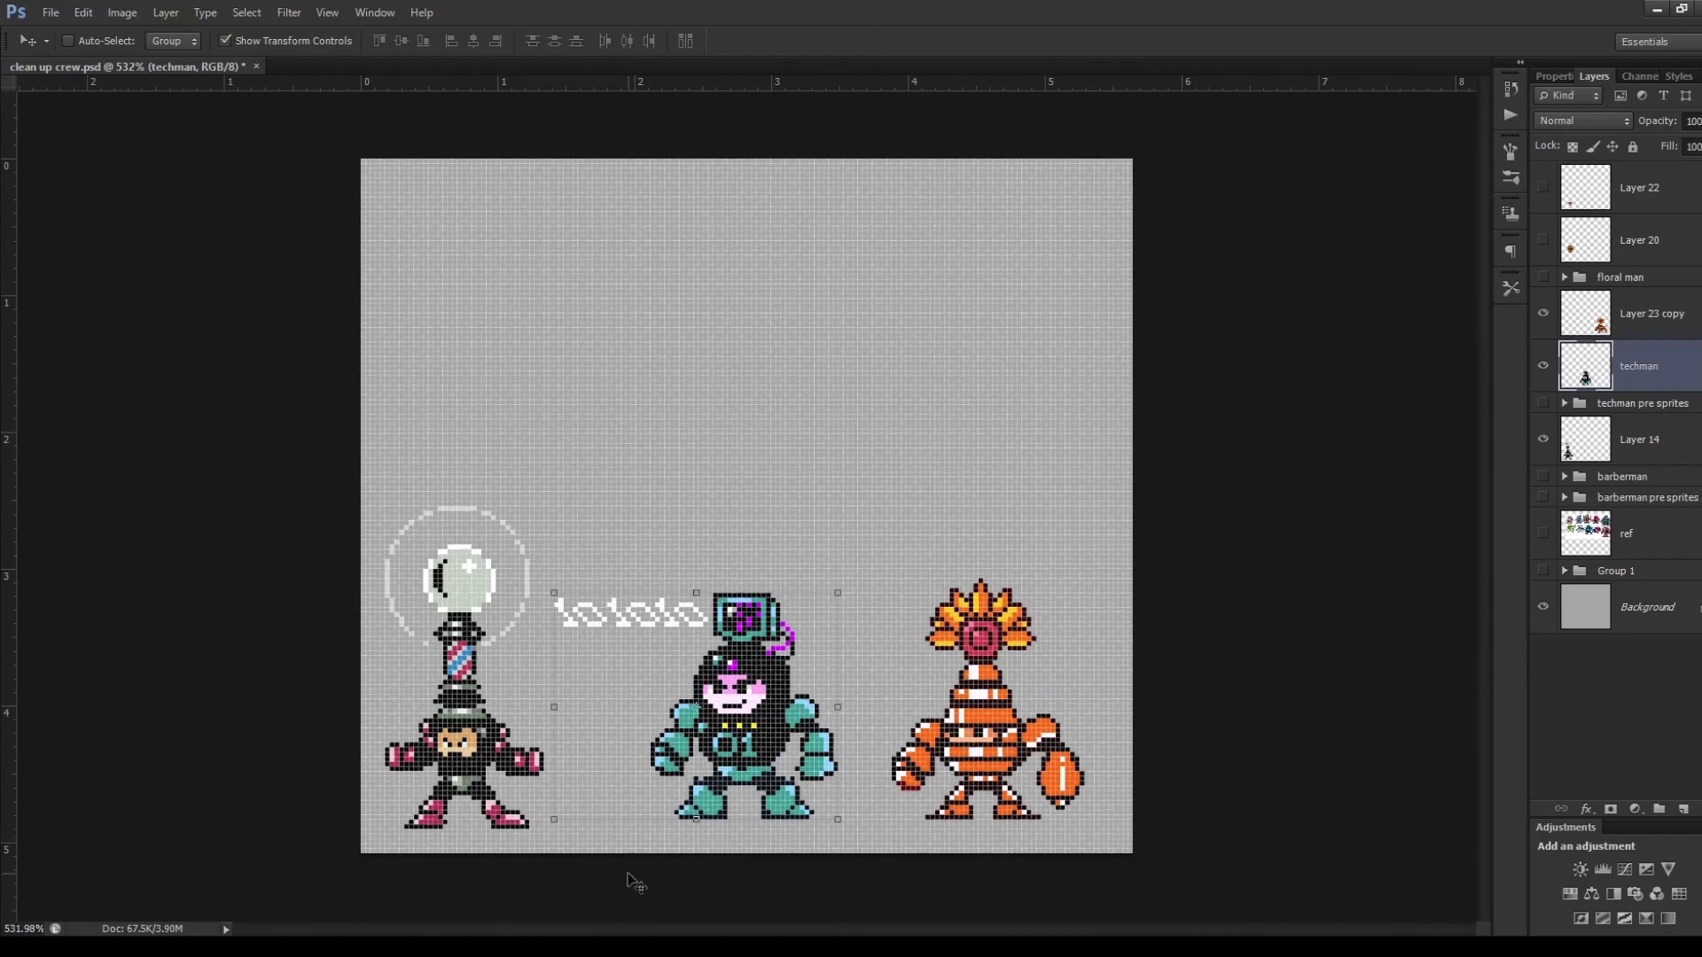
scroll(637, 884, up, 2)
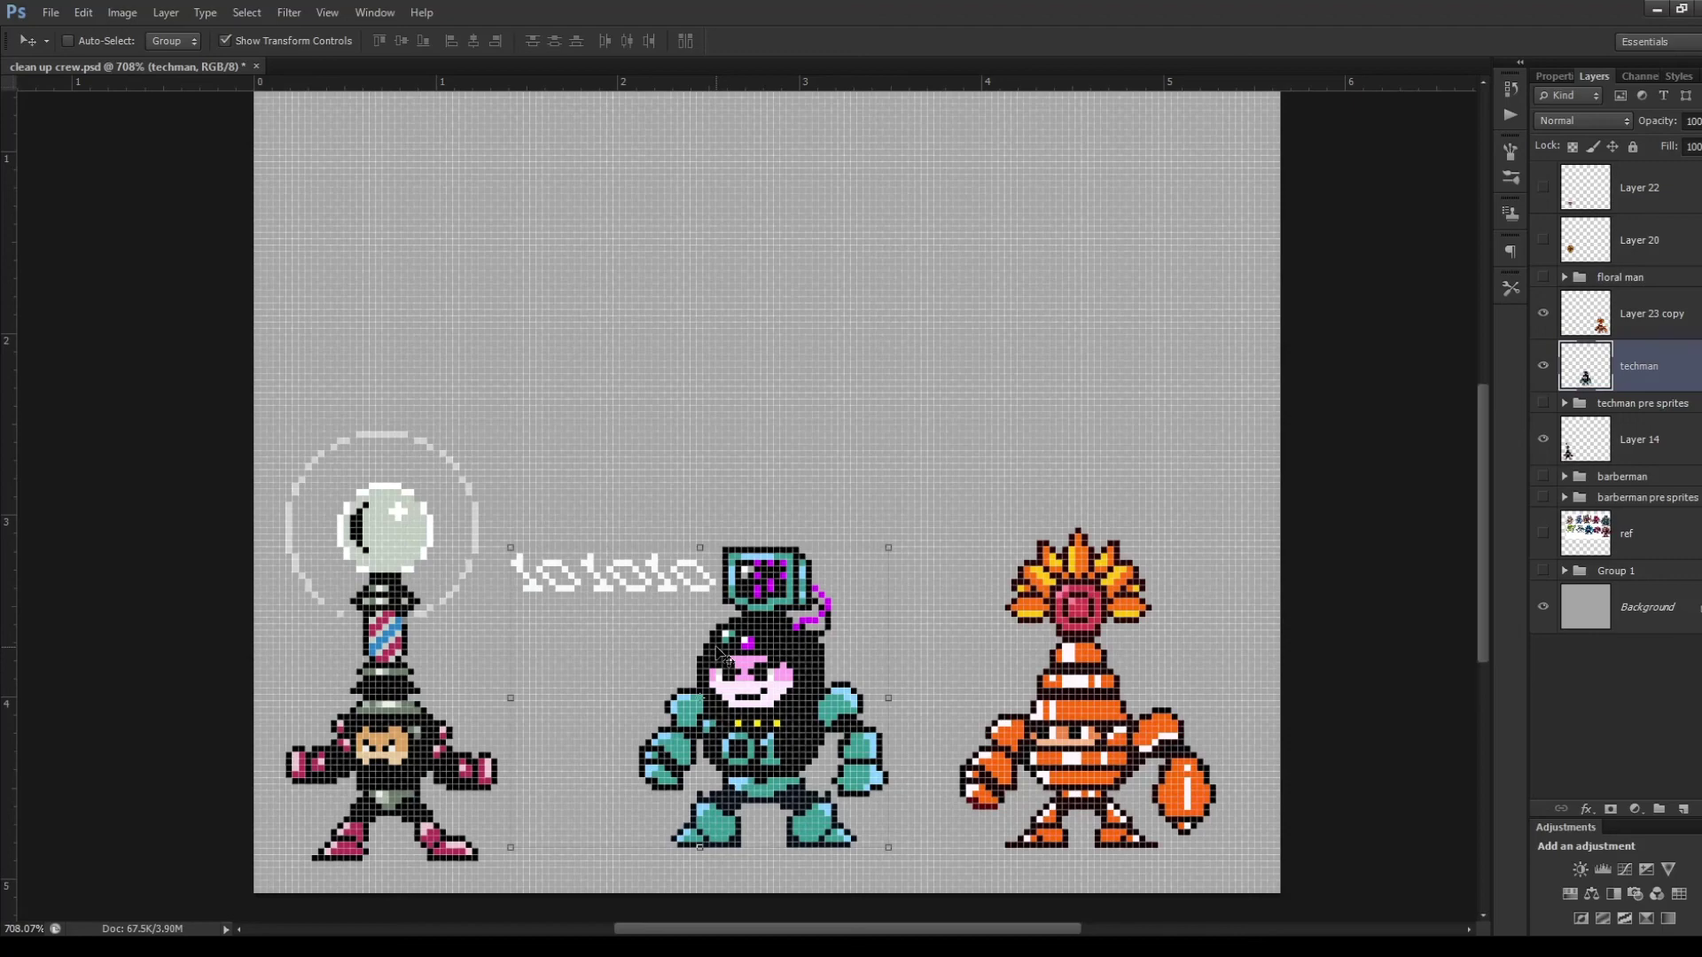
scroll(722, 656, down, 3)
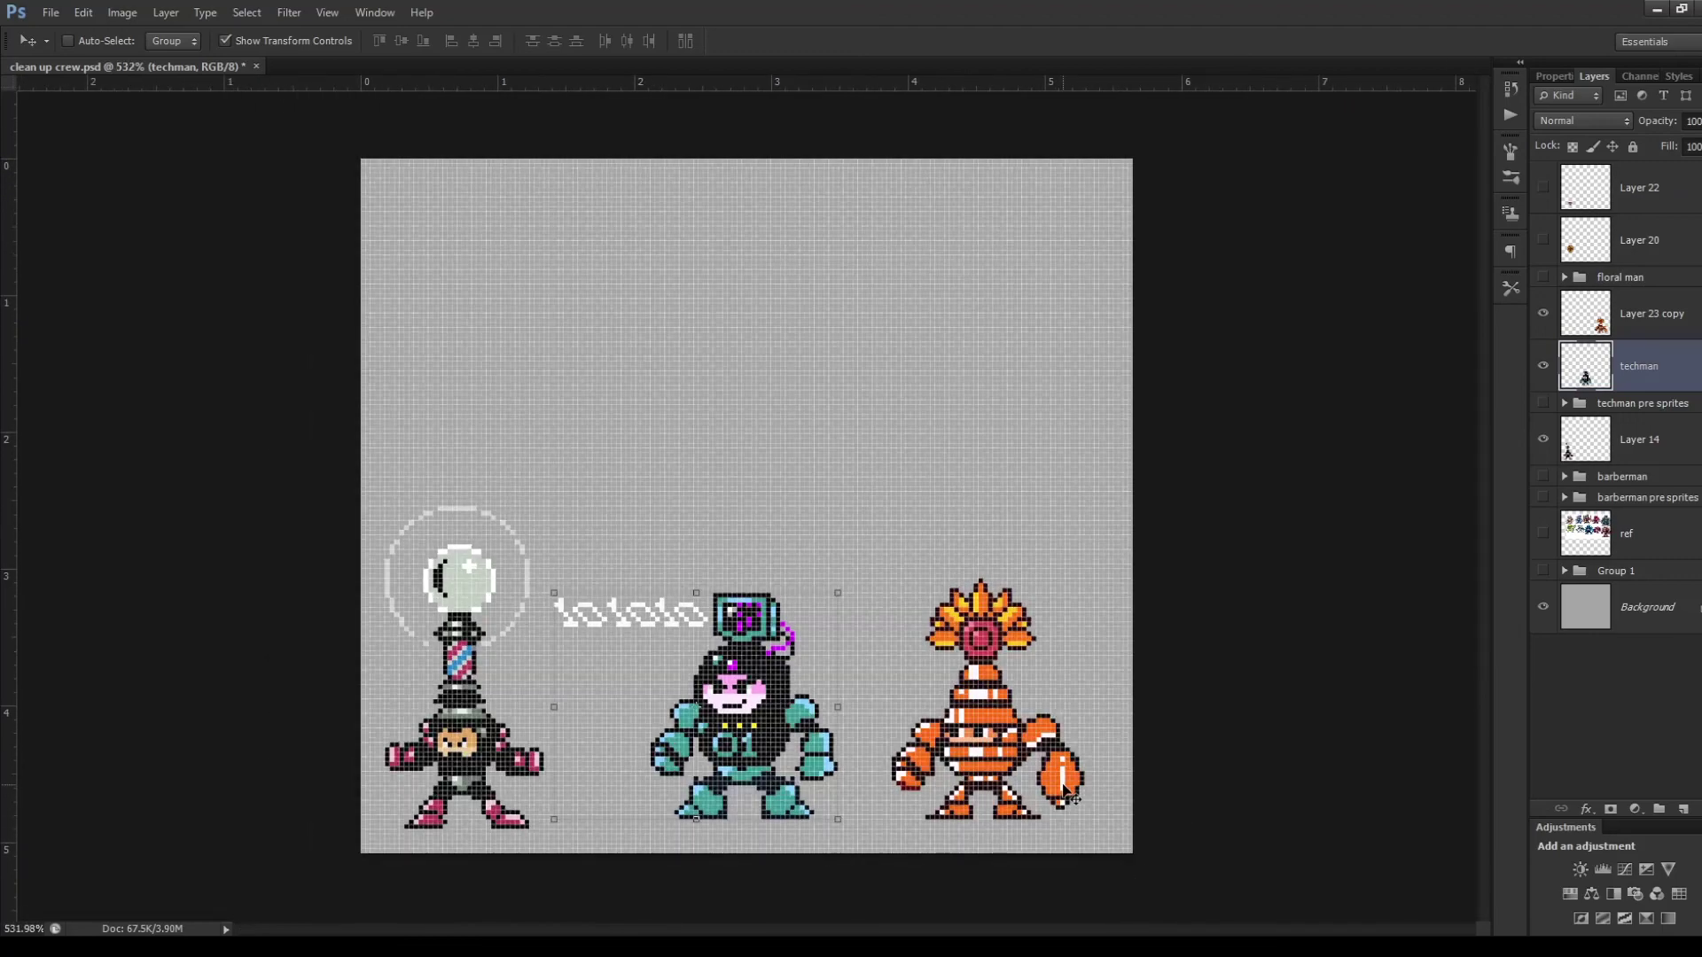
scroll(1010, 784, up, 1)
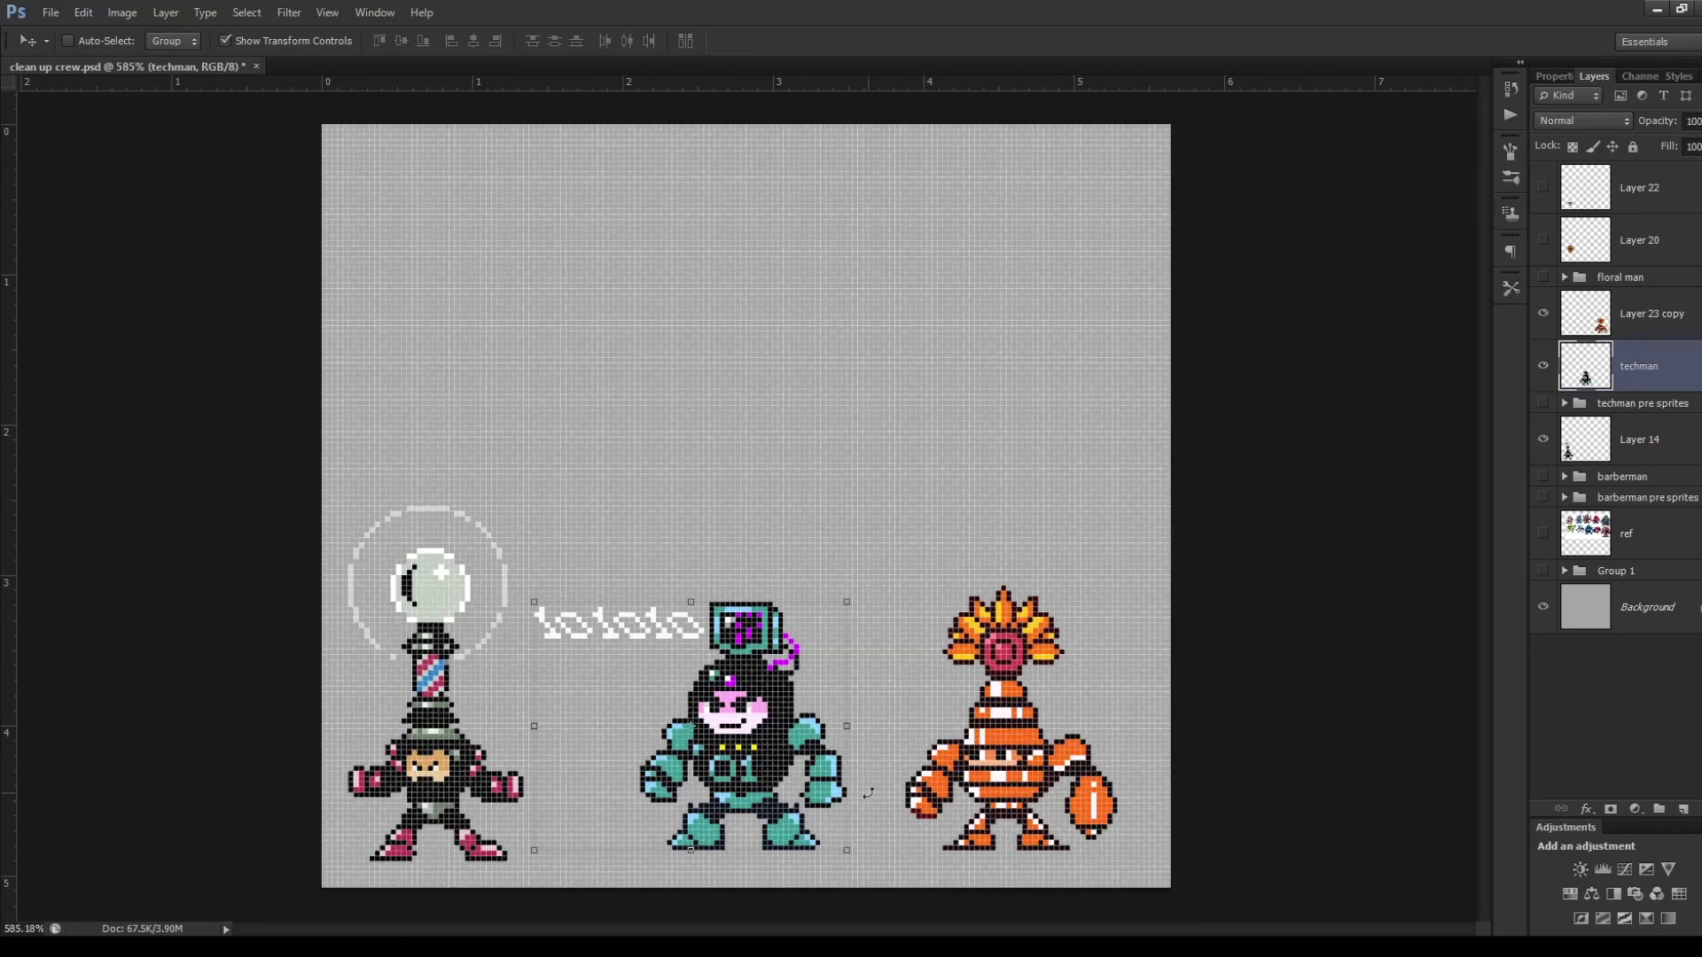
key(b)
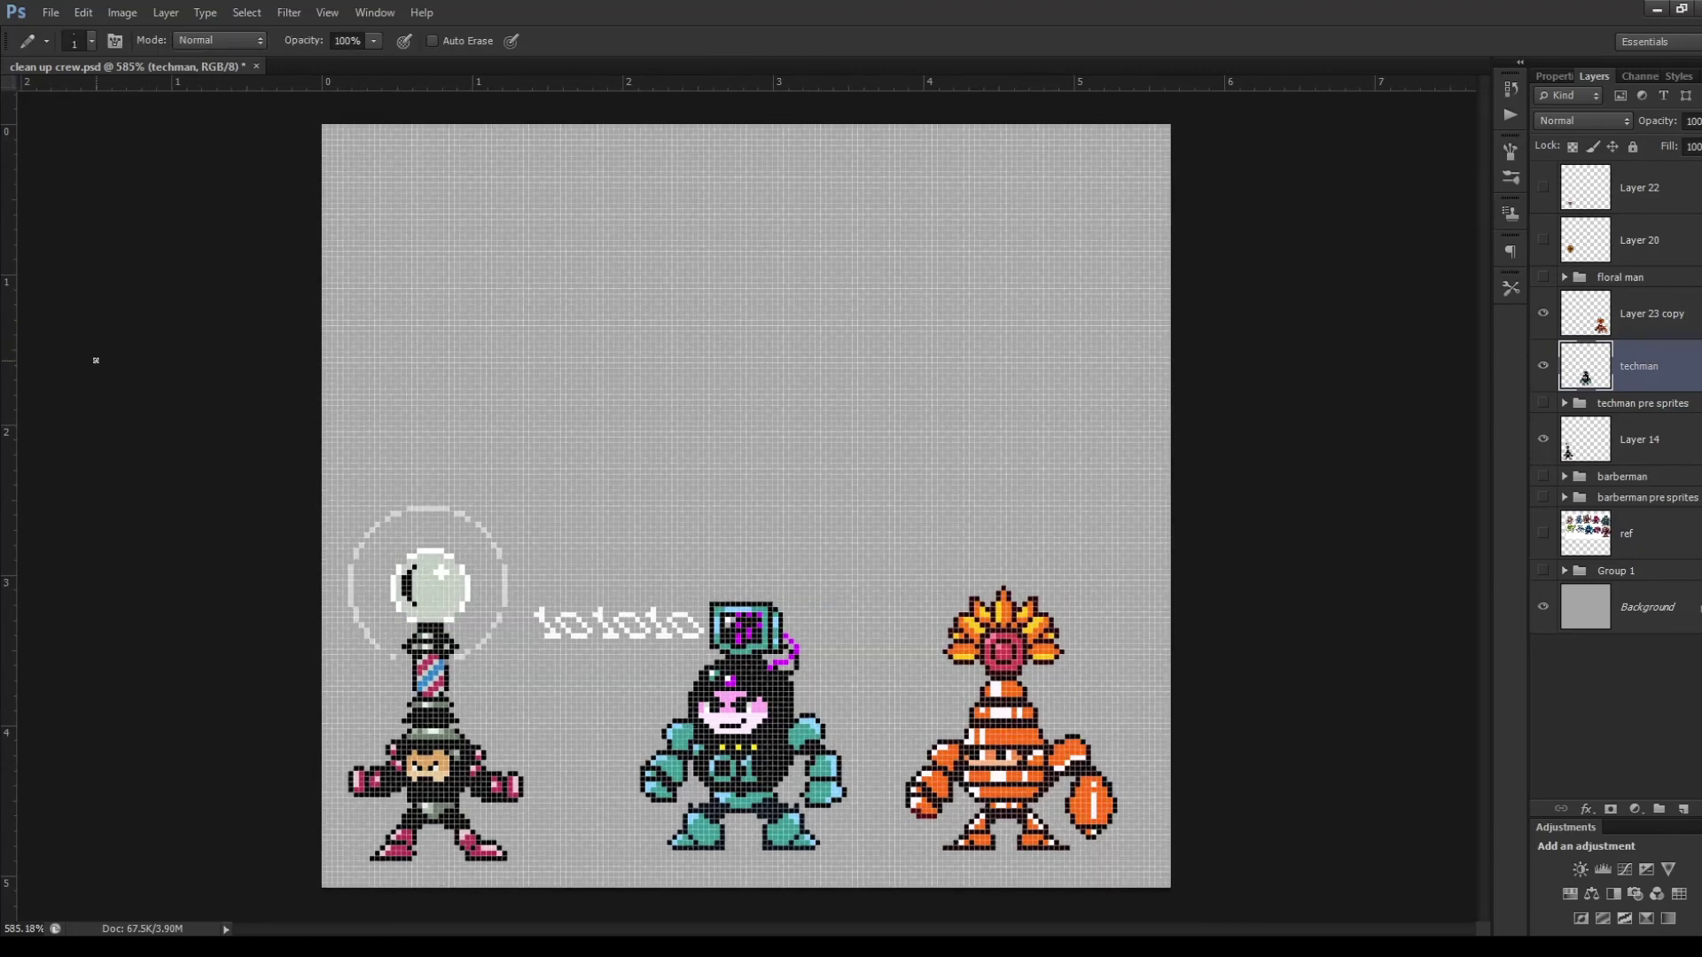